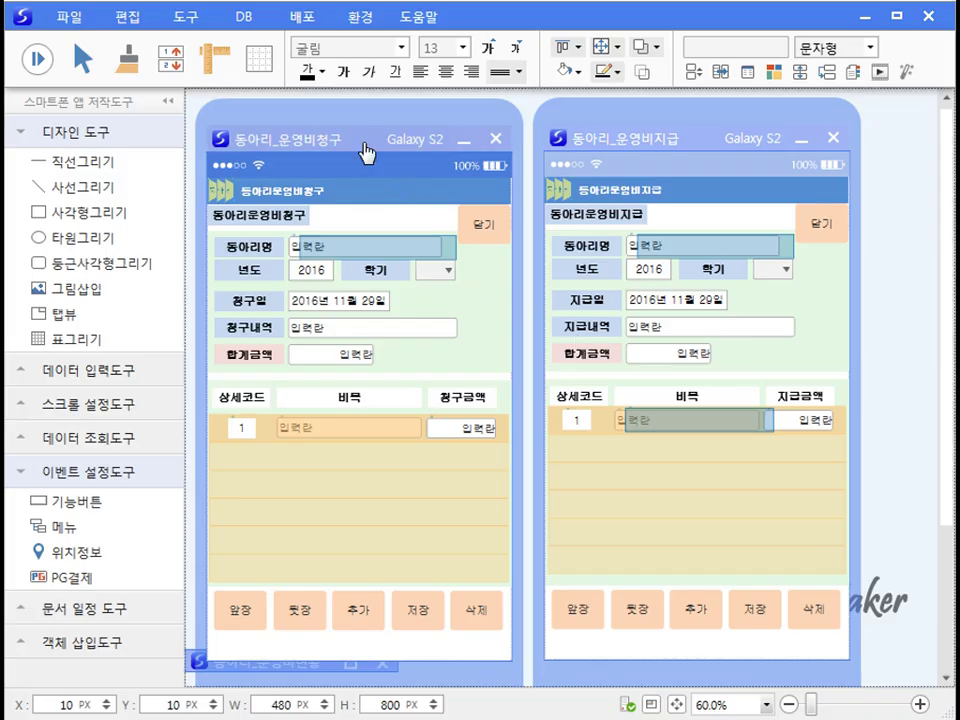
Restore the minimized 동아리_운영비현황 form beside the 청구 and 지급 forms, and close all three open forms.
click(675, 148)
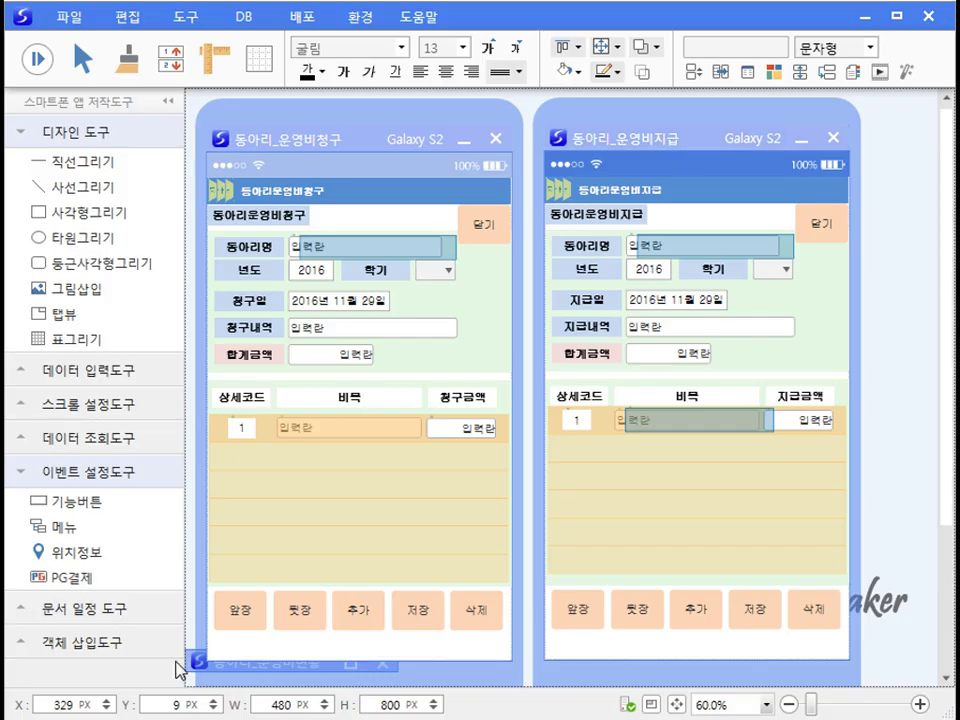
click(349, 664)
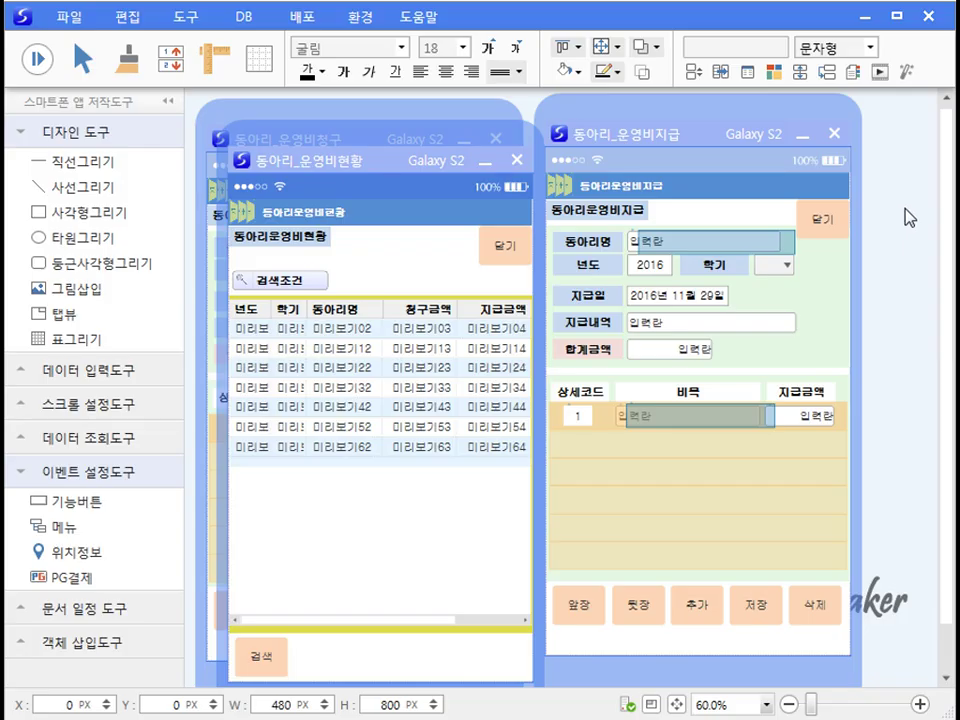
click(835, 134)
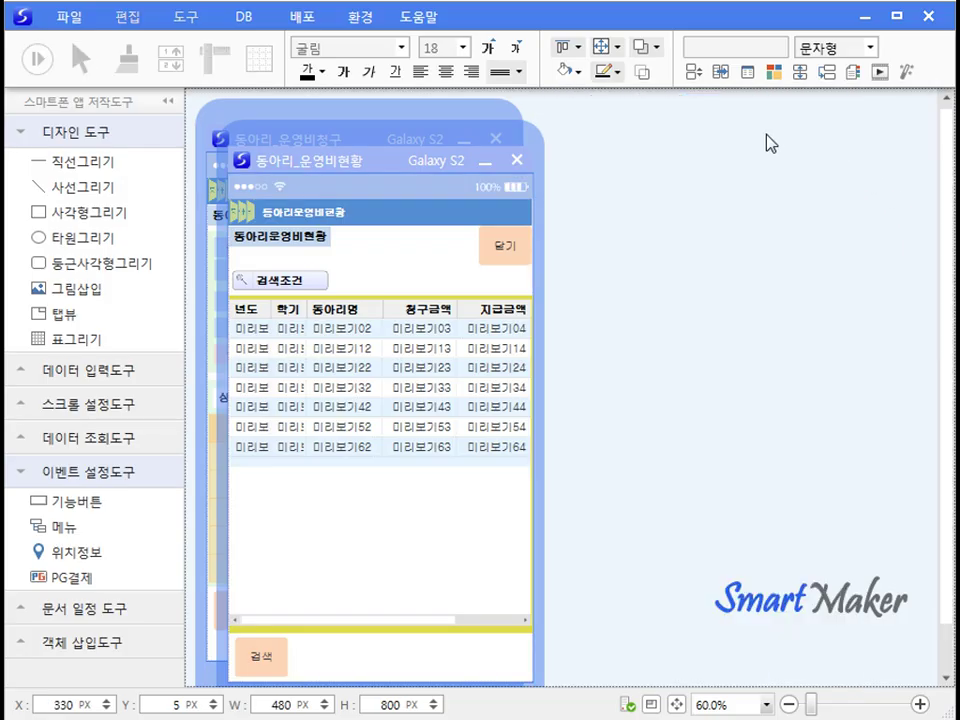
click(516, 159)
click(496, 140)
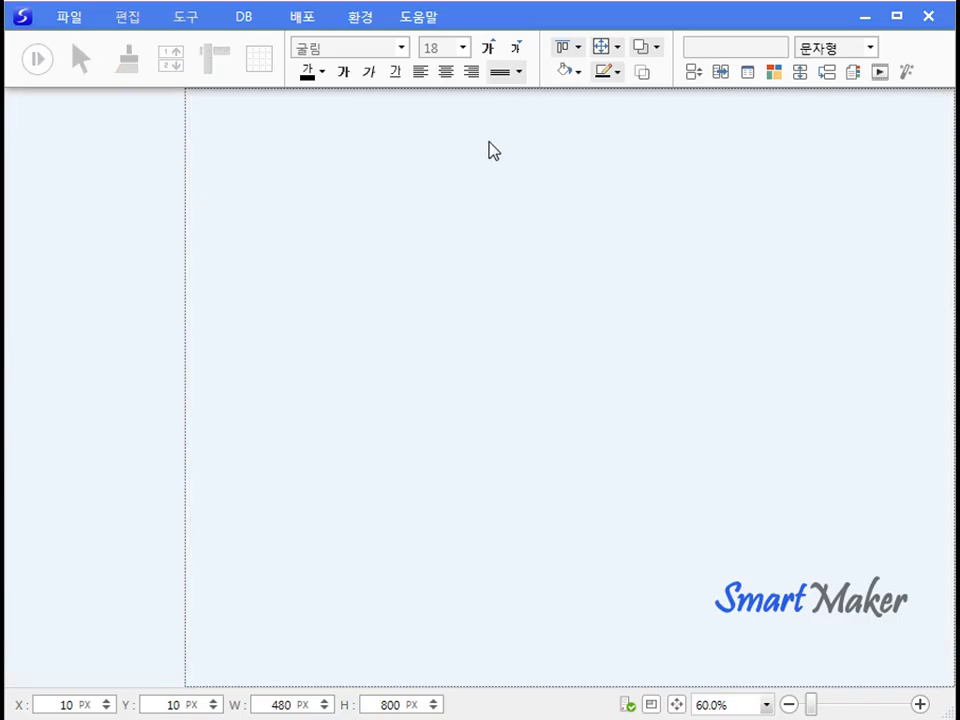
Create a new smartphone form and draw a rectangle of about 222 × 49 px near its upper edge, labelled 동아리운영비집계.
click(68, 18)
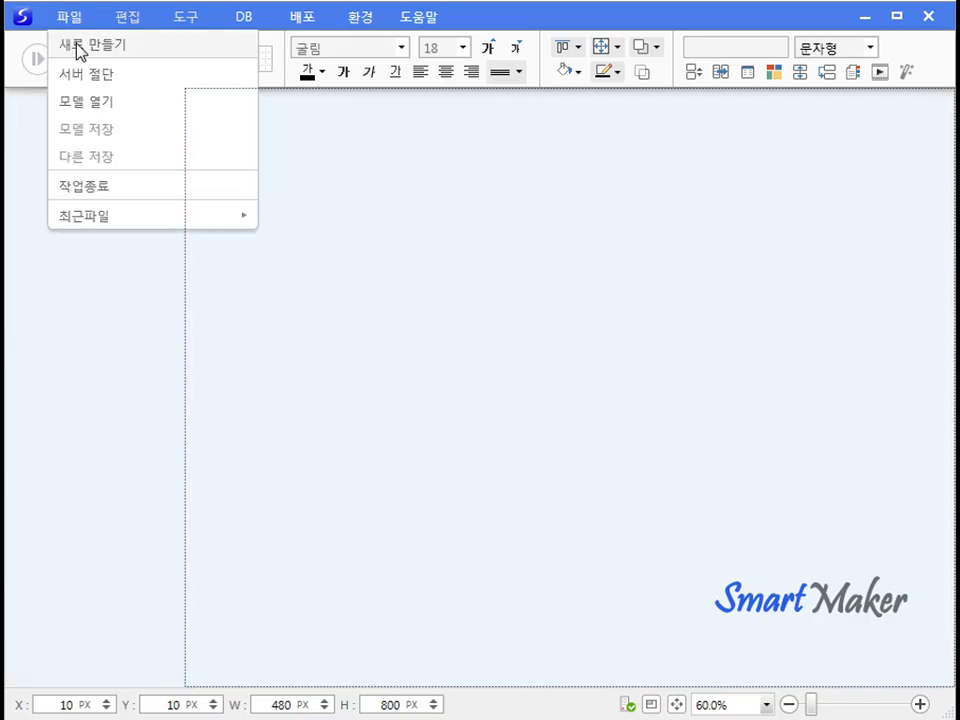
click(75, 45)
double_click(284, 237)
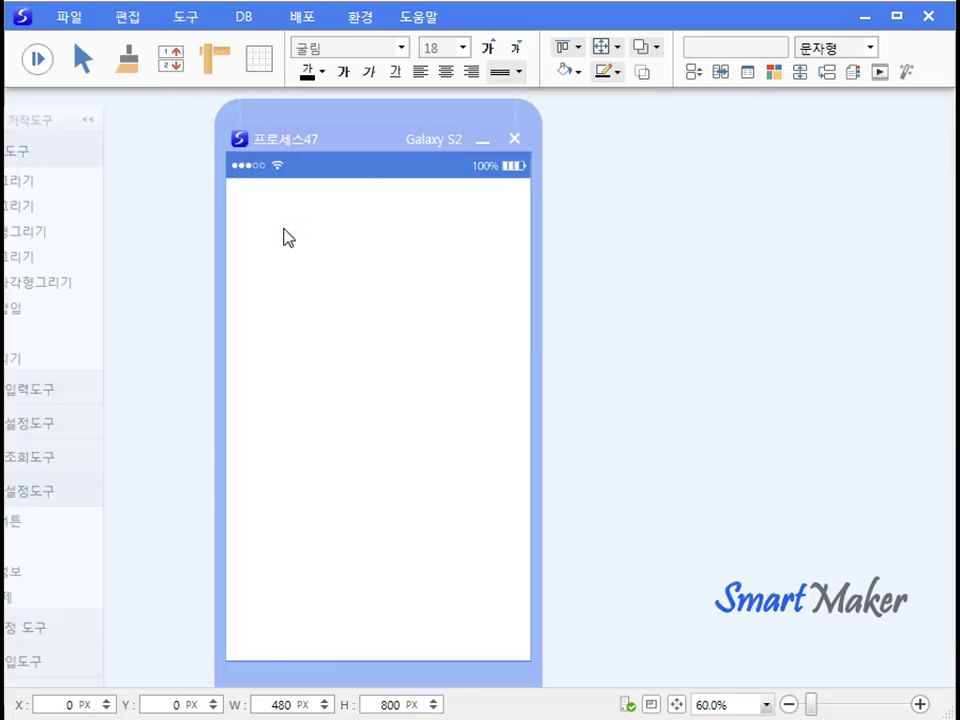
click(72, 215)
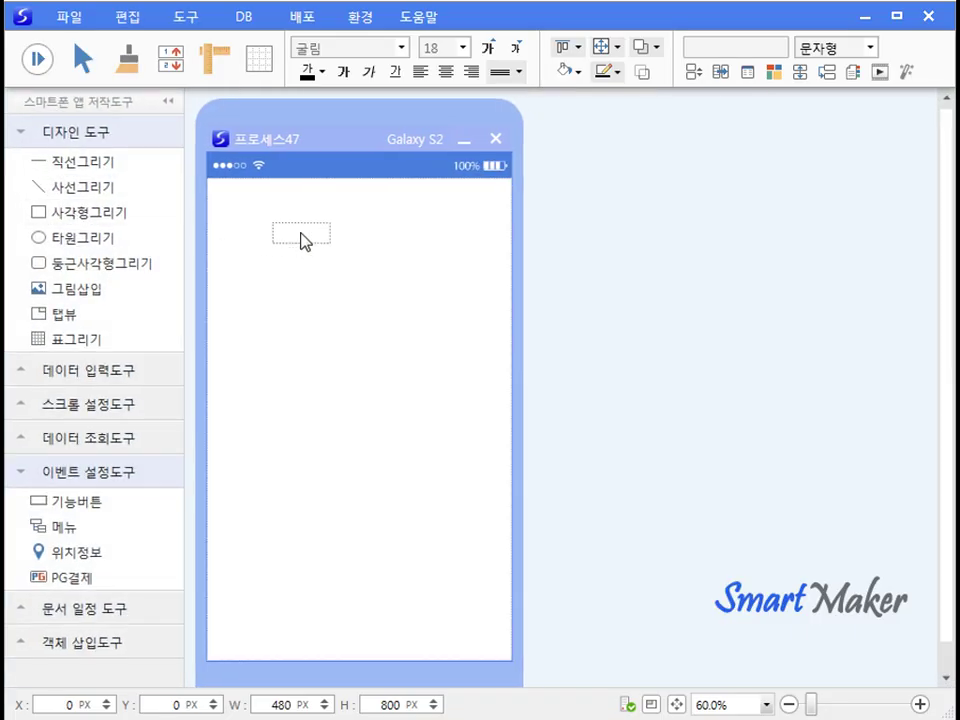
click(301, 233)
drag(332, 245, 416, 256)
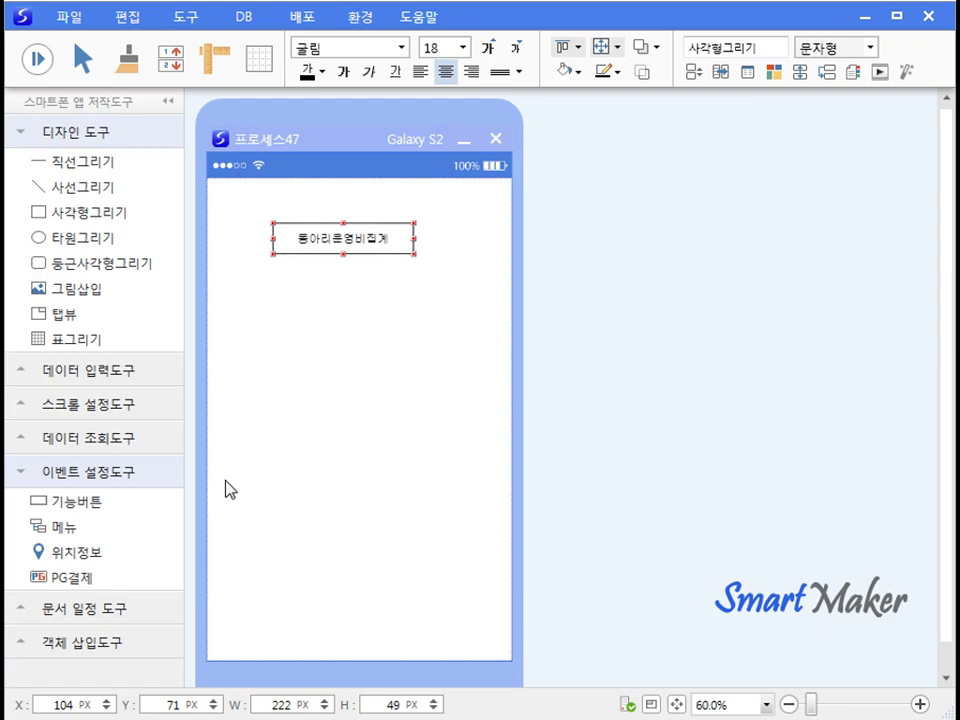
click(384, 450)
Add a column of five 90 × 32 px rectangle labels below the title, reading 년도, 학기, 동아리명, 청구금액 and 지급금액.
click(68, 216)
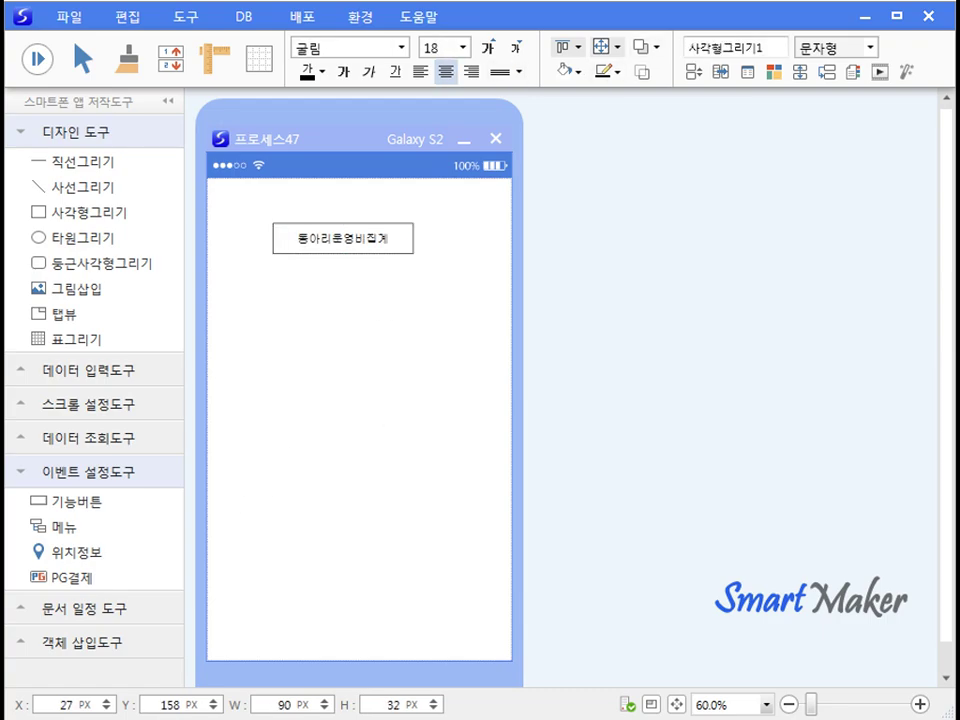
click(267, 285)
text(년도)
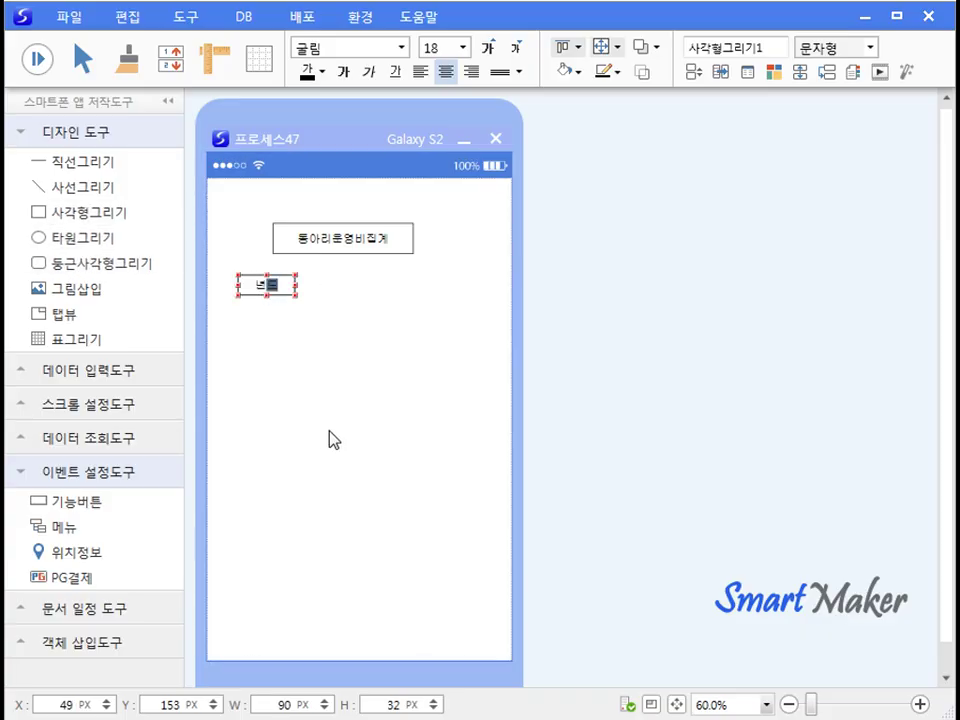
key(Return)
text(학기)
key(Return)
text(동아리운)
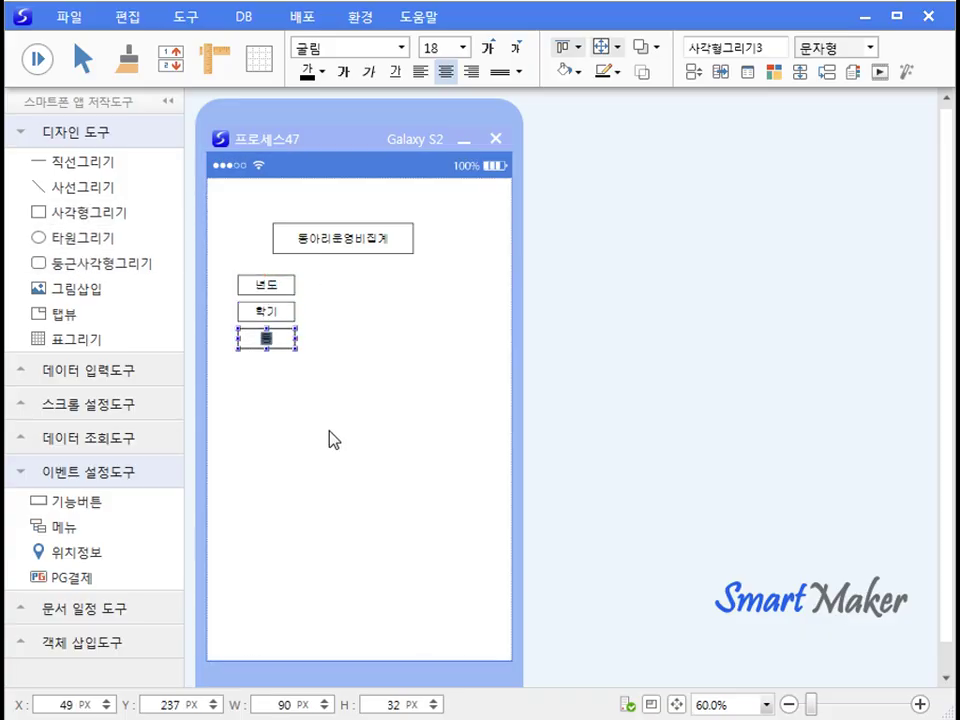
key(Return)
text(청구금액)
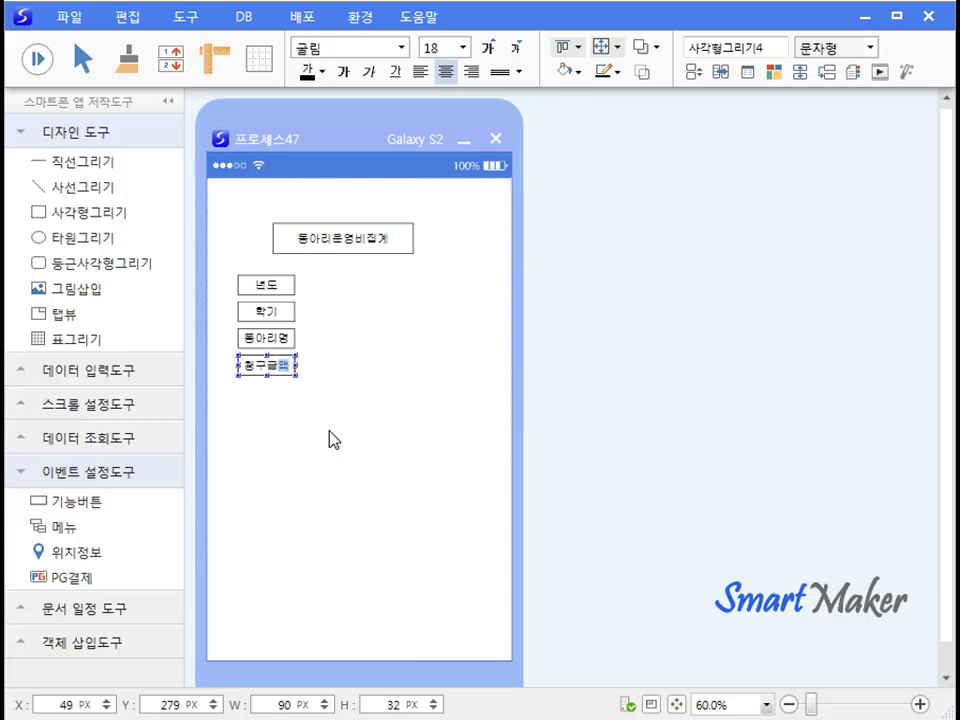
key(Return)
text(지급금액)
click(329, 431)
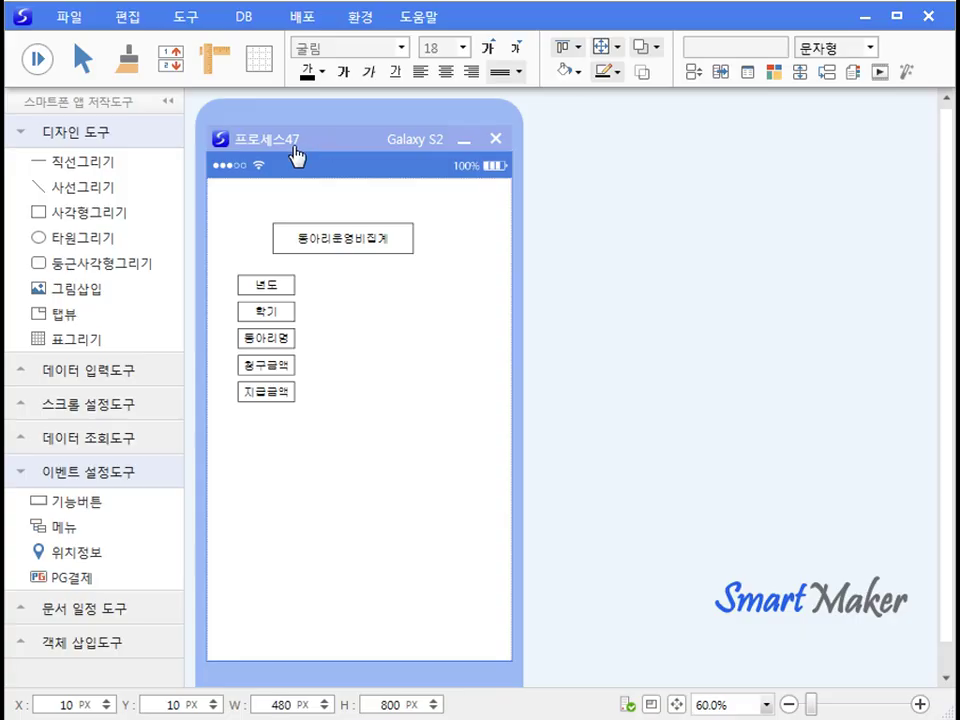
Place a data input field beside the 년도 label and duplicate it four times, giving each remaining label its own field.
click(99, 375)
drag(92, 407, 345, 288)
key(ctrl+c)
key(ctrl+v)
key(ctrl+v)
key(ctrl+v)
key(ctrl+v)
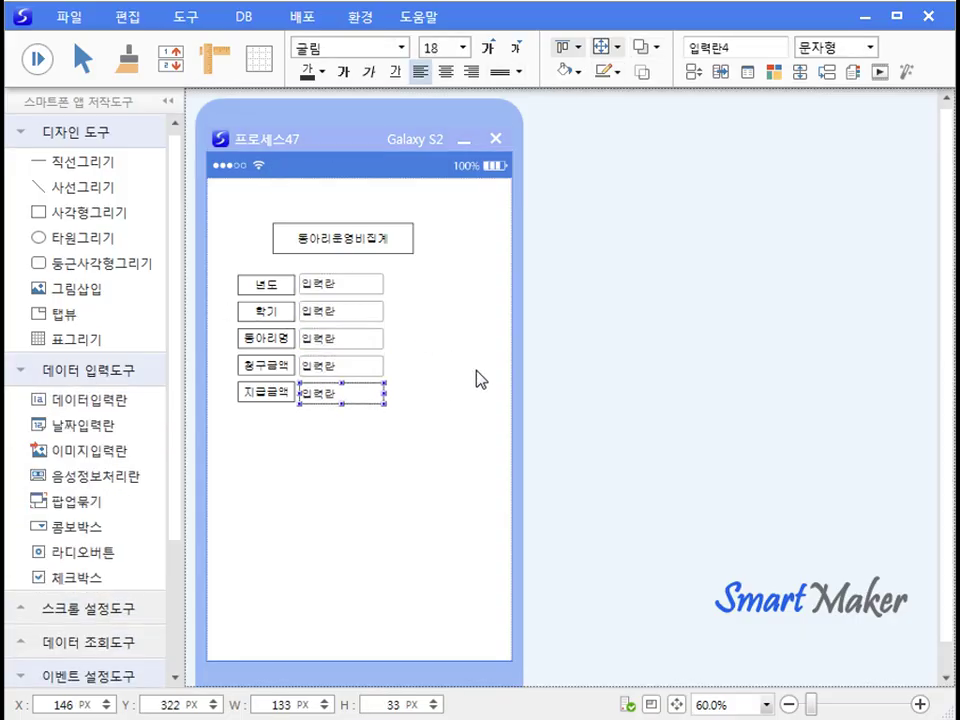
Set the maximum number of digits for the 년도 input field to 4 in its data properties.
right_click(368, 291)
click(406, 332)
drag(762, 473, 791, 473)
text(4)
key(Return)
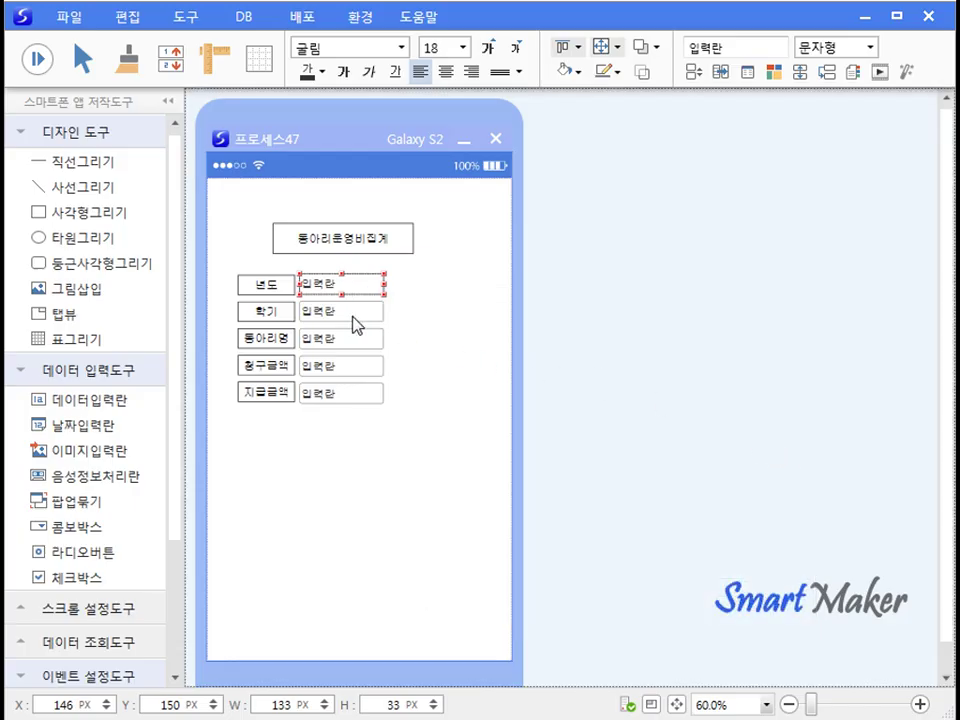
Set the maximum number of digits for the 학기 input field to 1 in its data properties.
right_click(382, 316)
click(440, 357)
drag(731, 506, 772, 508)
text(1)
key(Return)
Set the maximum number of digits for the 동아리명 input field to 20 in its data properties.
right_click(364, 341)
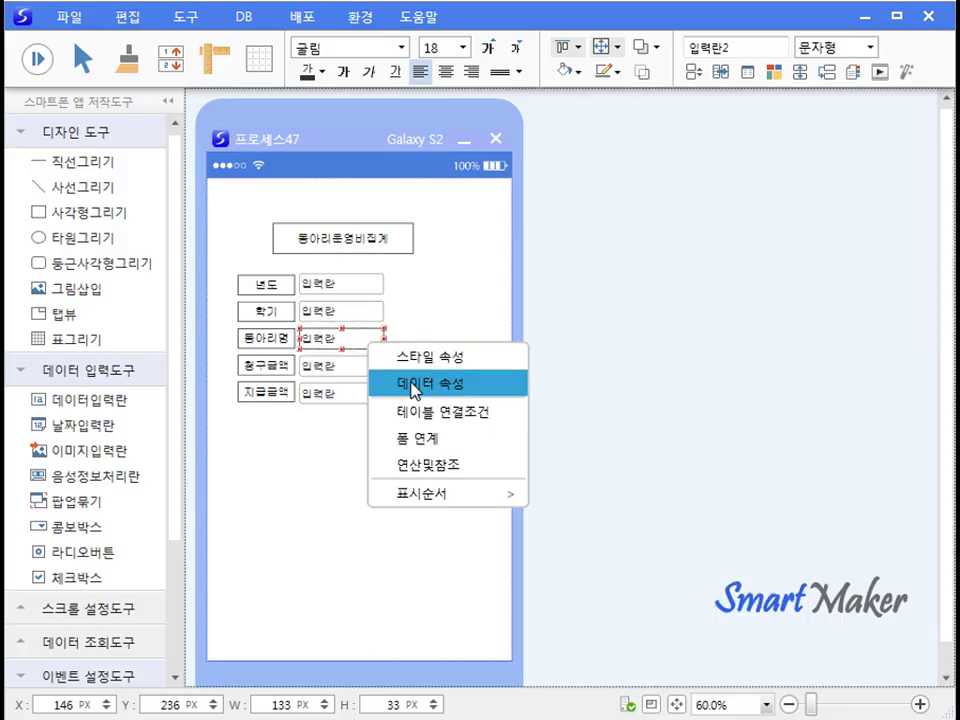
click(430, 379)
drag(729, 525, 826, 530)
text(20)
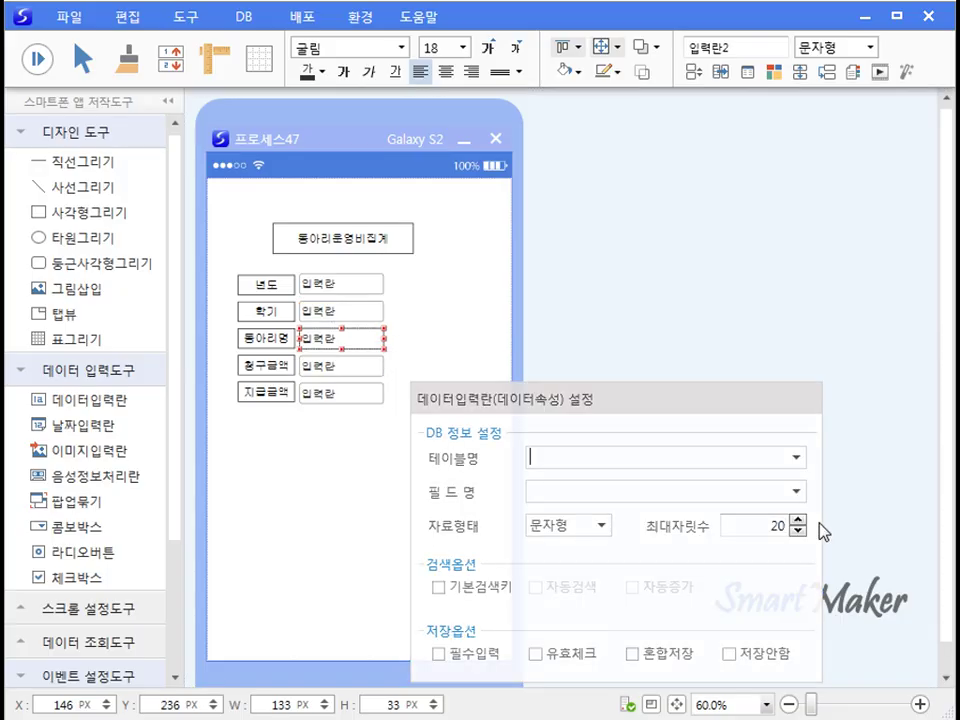
key(Return)
Change the data type of the 청구금액 input field to 정수형 in its data properties.
click(352, 368)
right_click(357, 372)
click(430, 410)
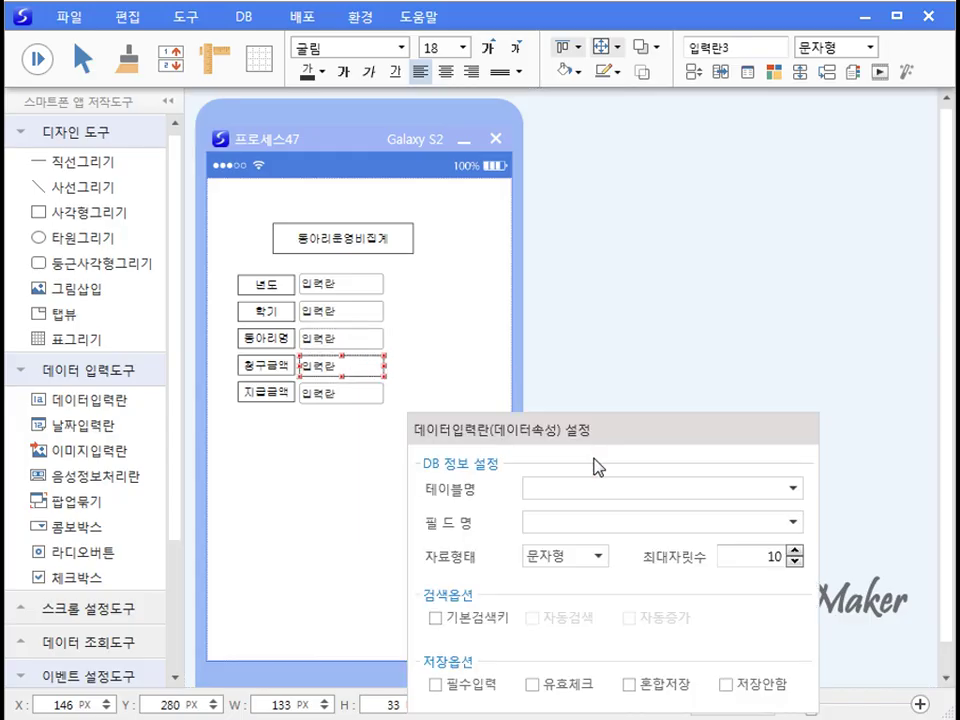
click(585, 557)
click(568, 617)
key(Return)
Change the data type of the 지급금액 input field to 정수형 in its data properties.
click(332, 396)
right_click(333, 404)
click(402, 443)
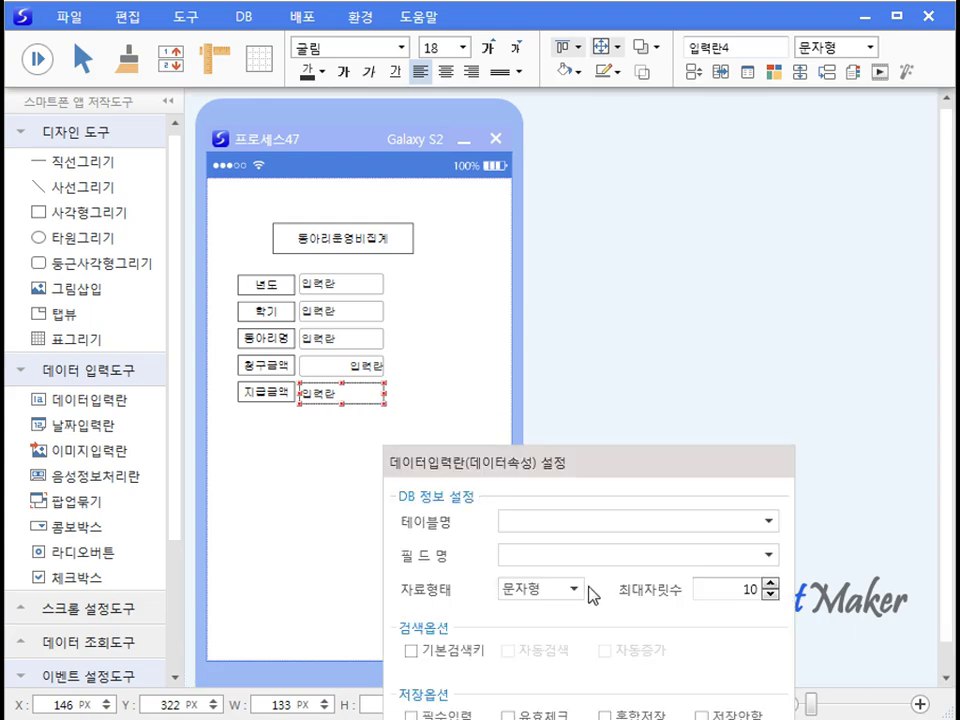
click(572, 589)
click(550, 652)
key(Return)
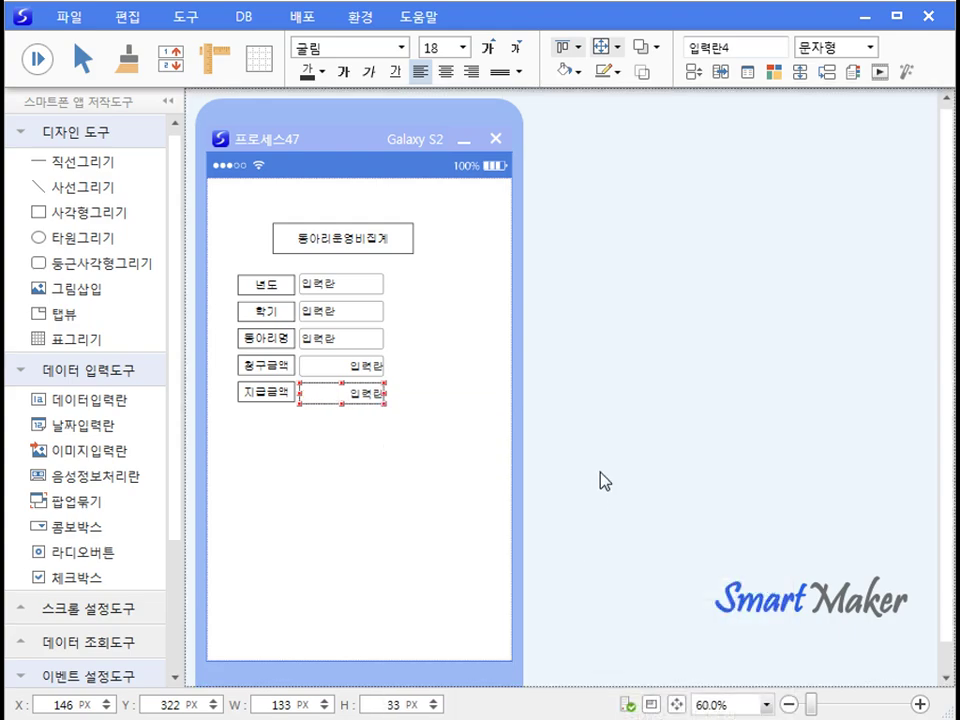
Examine the automatically designed DB table's detailed ERD and query, and close it without applying.
key(ctrl+s)
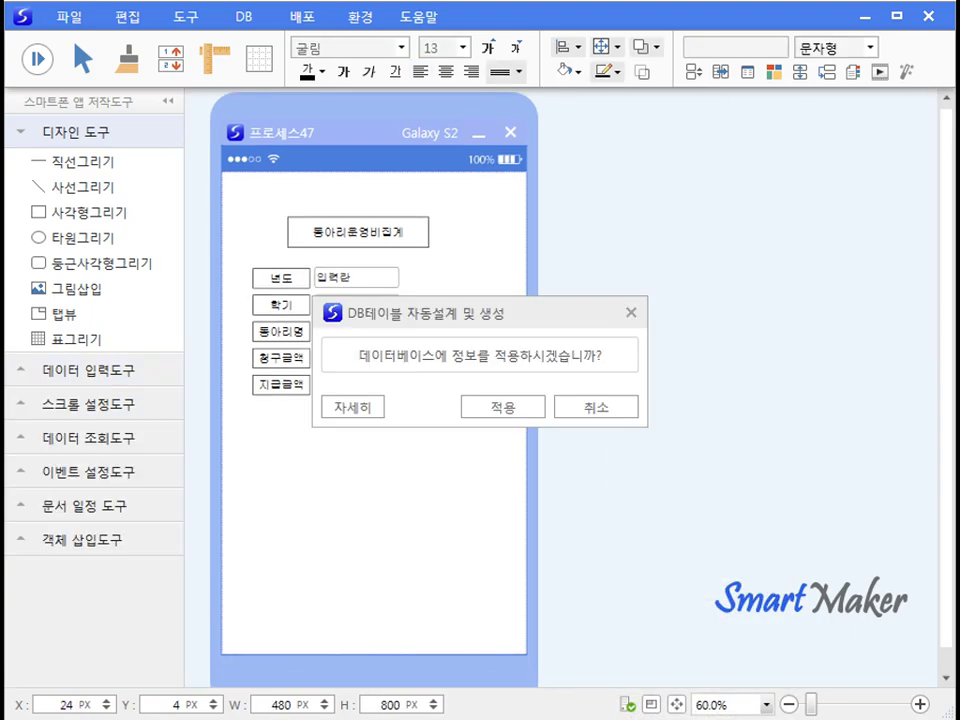
click(358, 407)
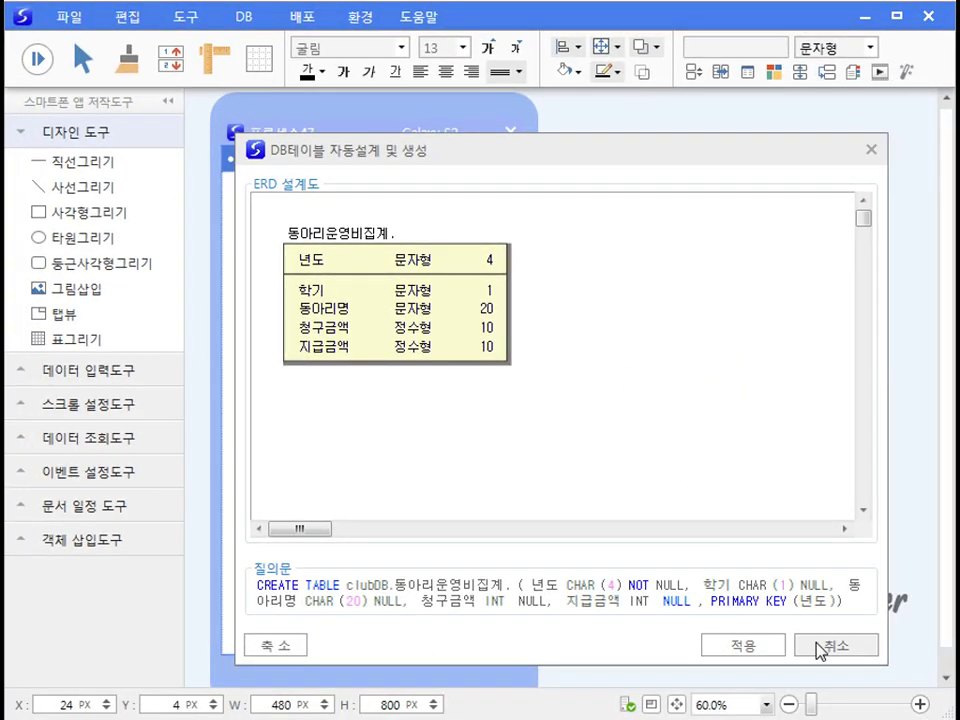
click(880, 697)
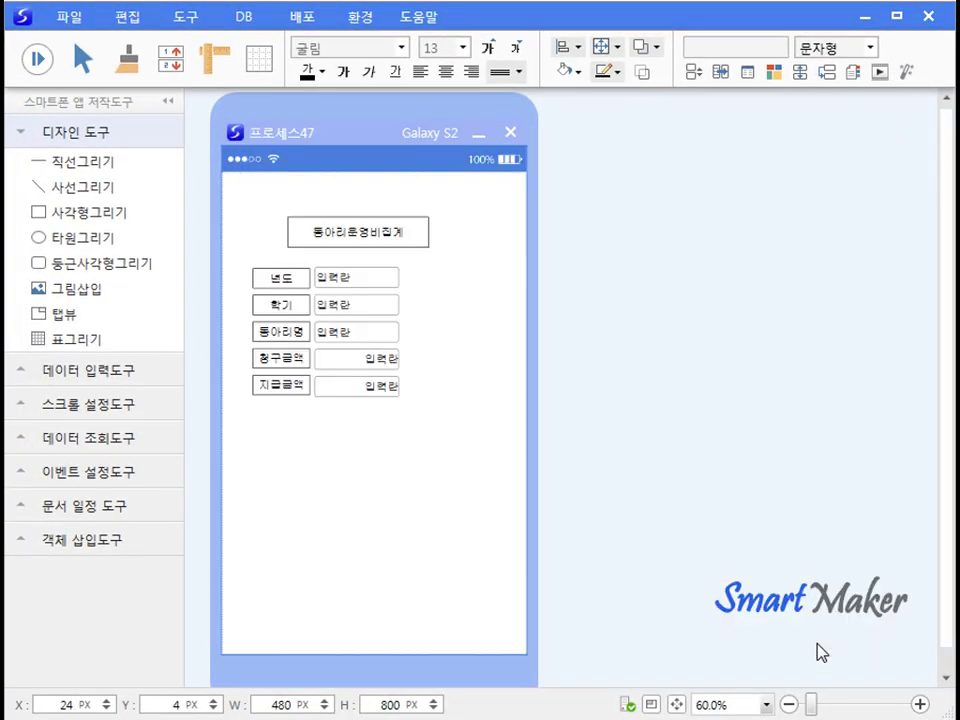
Enable the 기본검색키 search option for both the 학기 and 동아리명 input fields in their data properties.
right_click(360, 313)
click(394, 350)
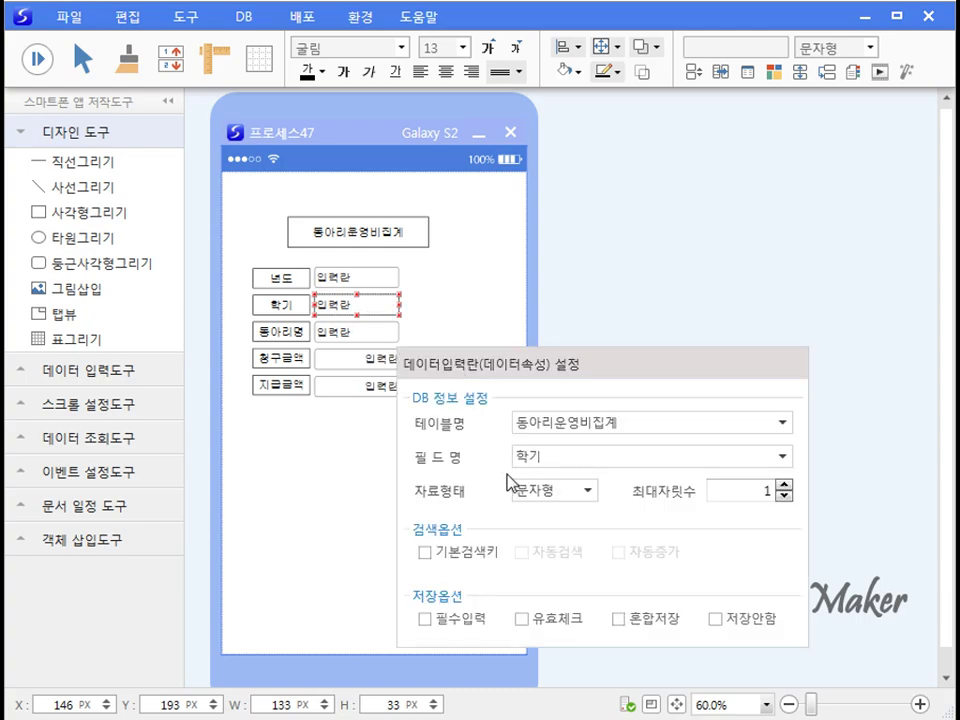
click(425, 552)
click(634, 281)
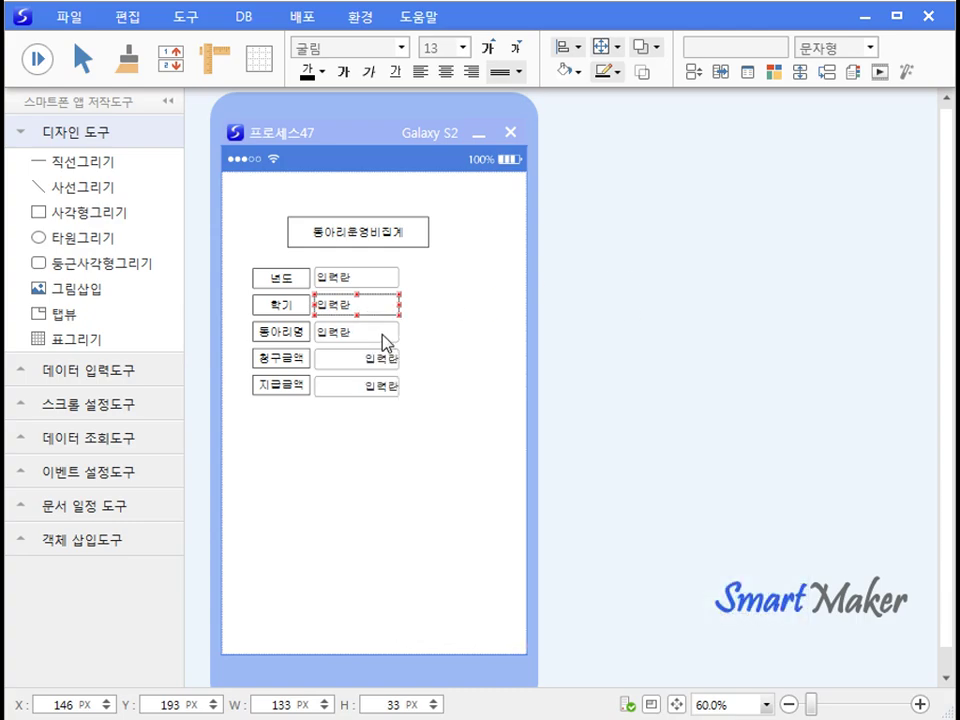
right_click(386, 340)
click(420, 381)
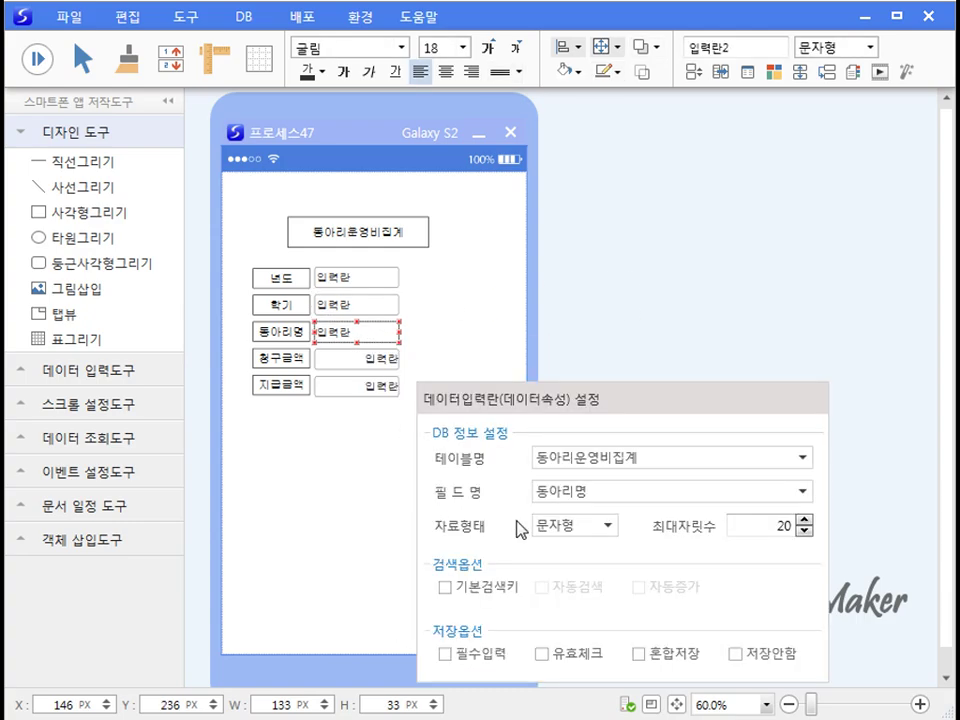
click(446, 587)
click(660, 373)
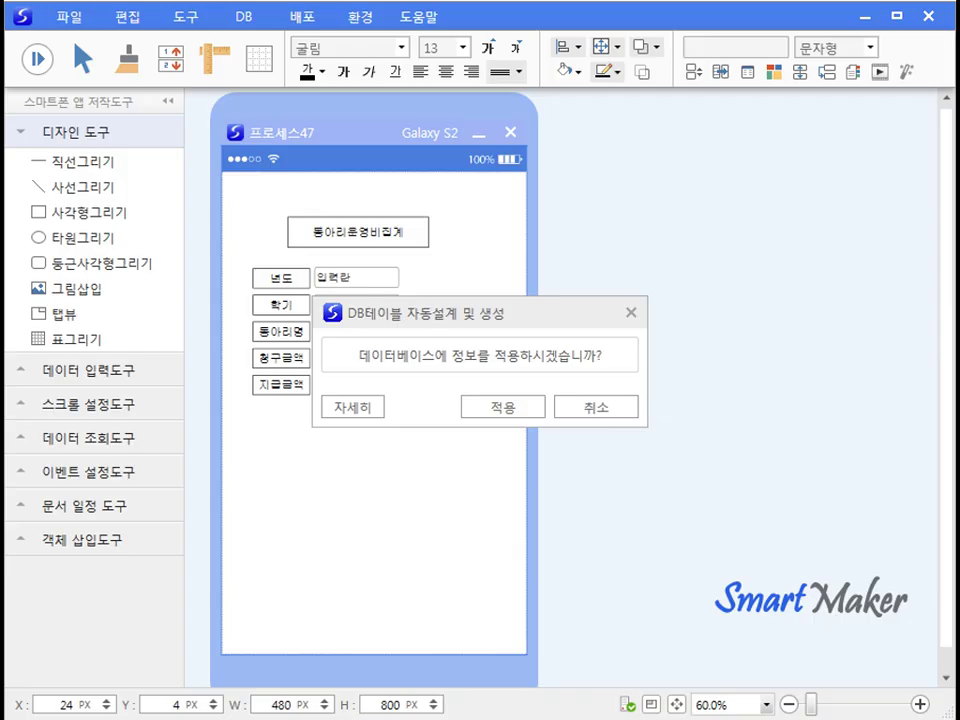
Review the detailed ERD of the 동아리운영비집계 table and apply the design to the database.
click(350, 409)
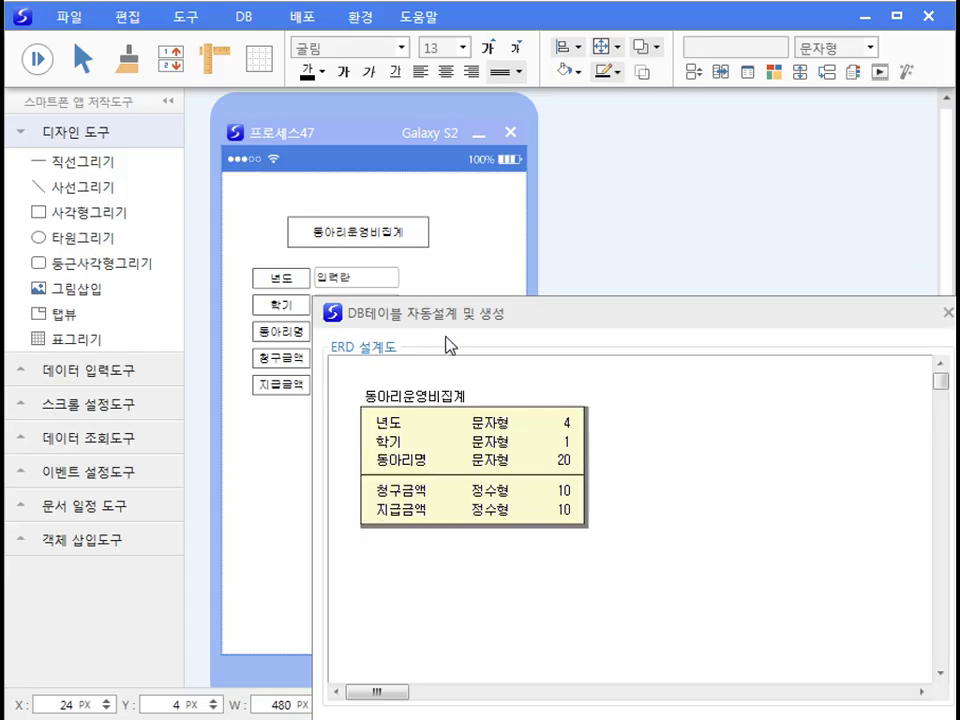
drag(489, 313, 362, 133)
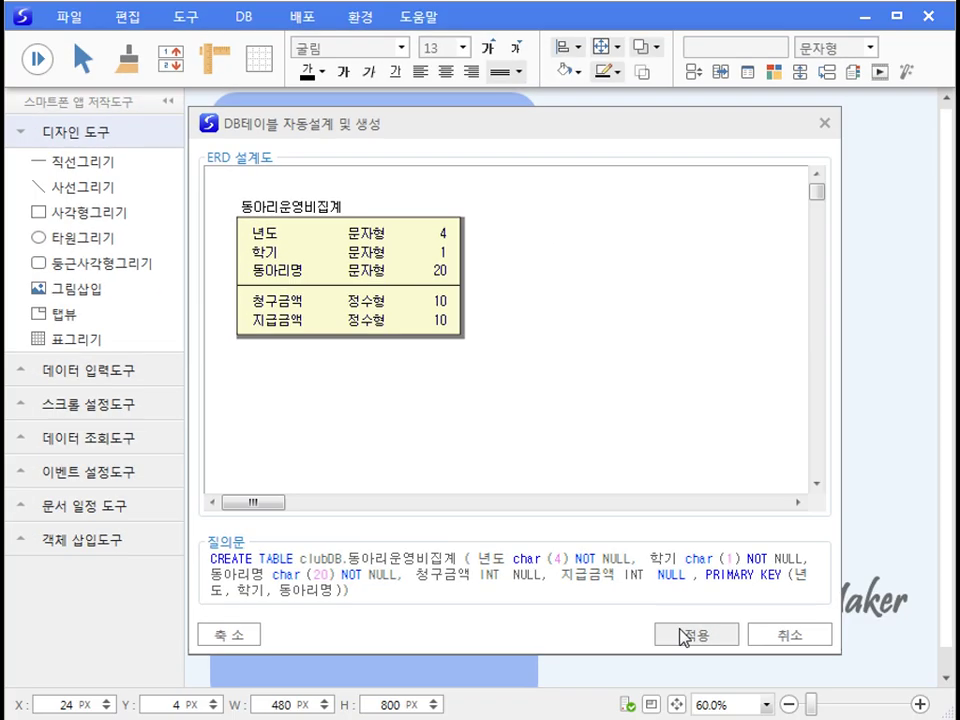
click(682, 636)
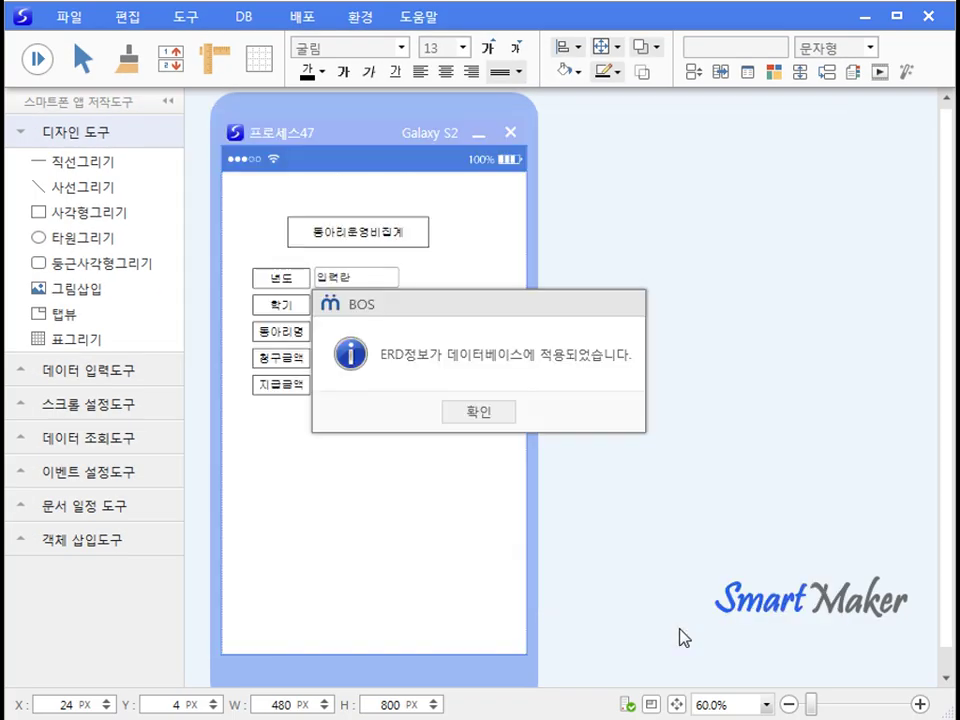
click(478, 414)
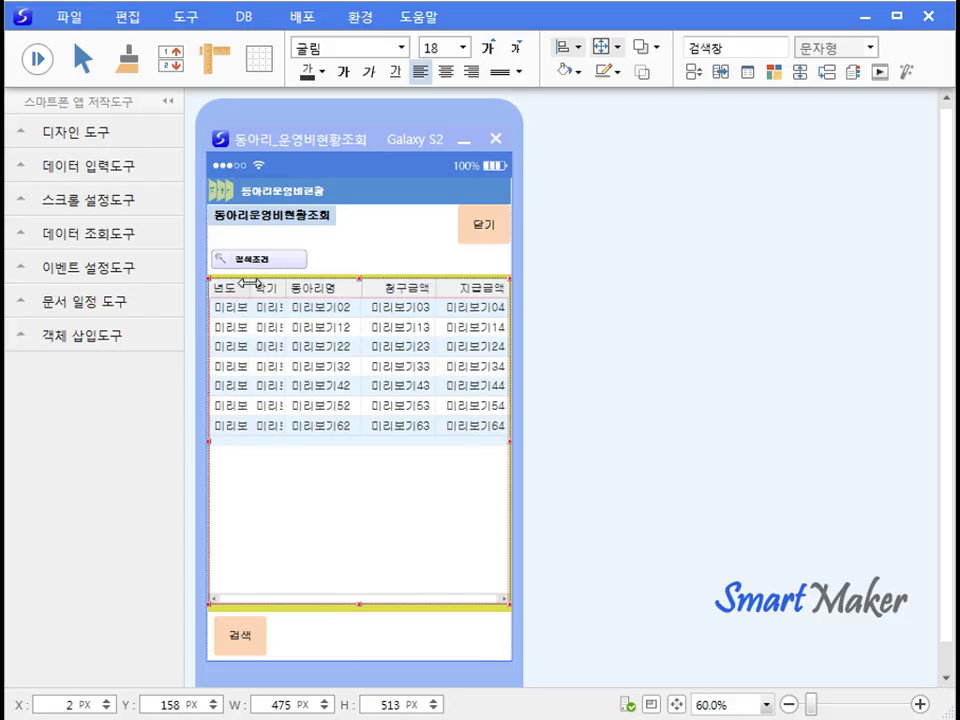
Examine the style properties of the 검색창 result grid on the 동아리_운영비현황조회 form and select the 검색조건 control.
right_click(257, 336)
click(293, 346)
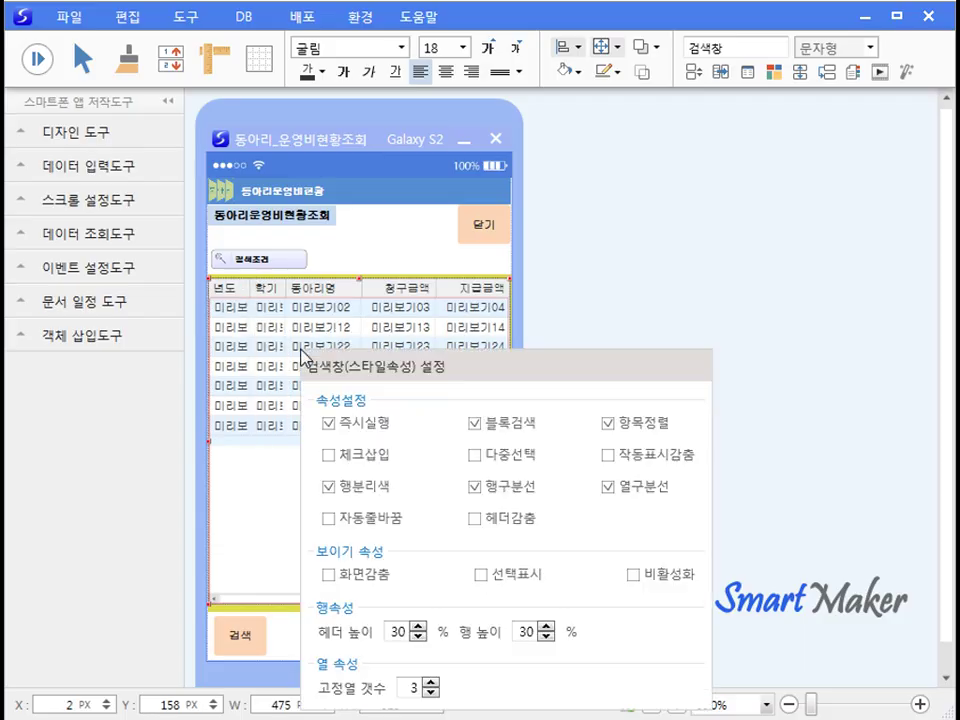
drag(435, 369, 422, 268)
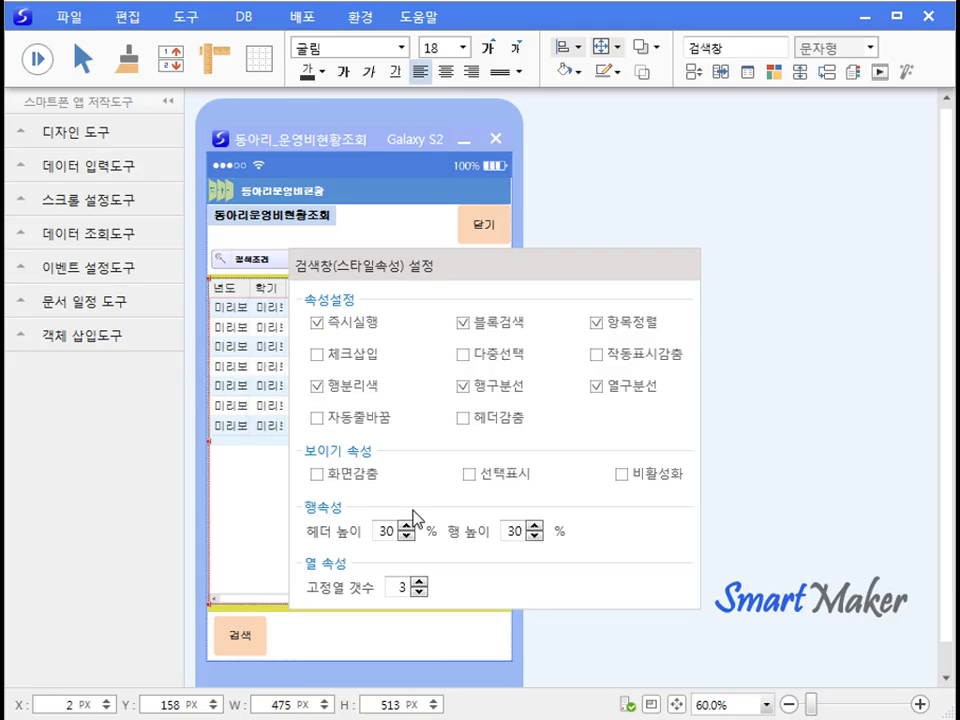
click(427, 637)
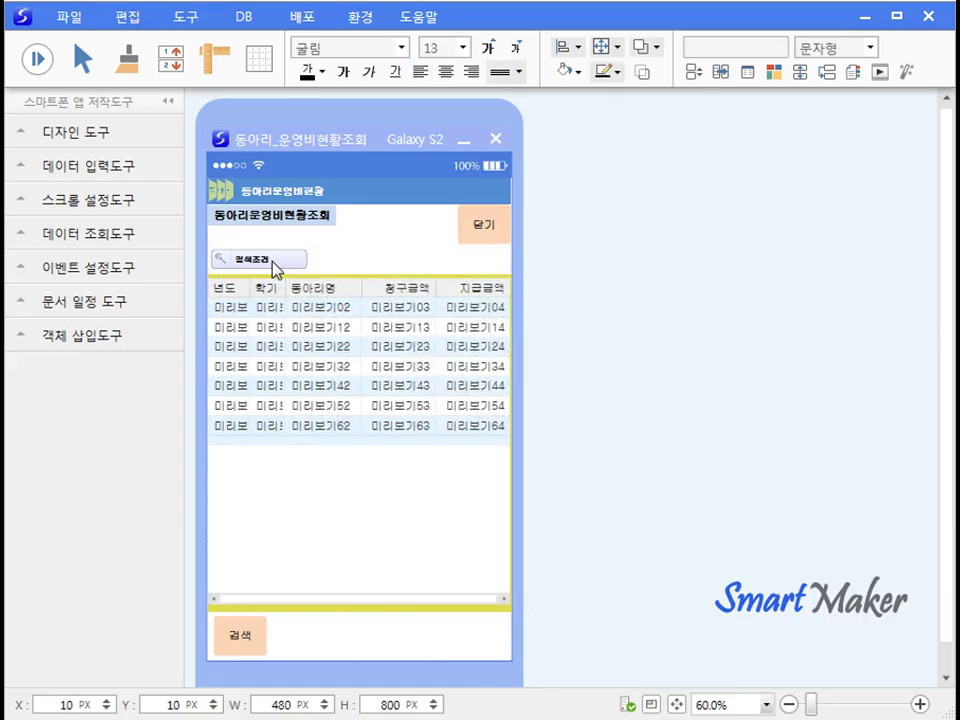
click(277, 268)
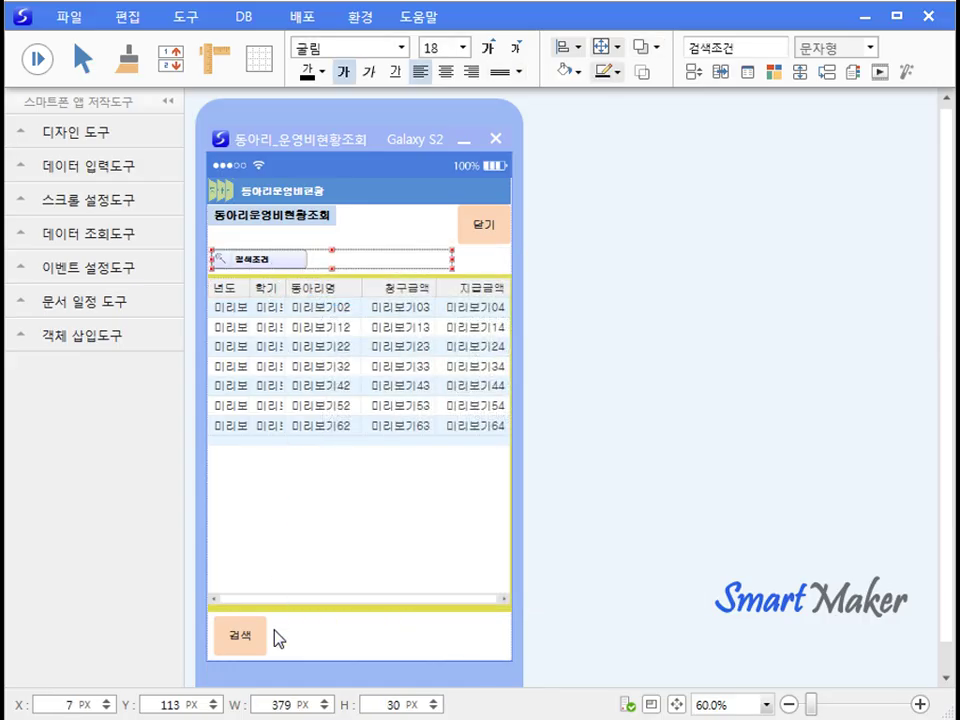
Examine the form link (폼 연계) settings of the 검색창 result grid and close them without changes.
right_click(312, 380)
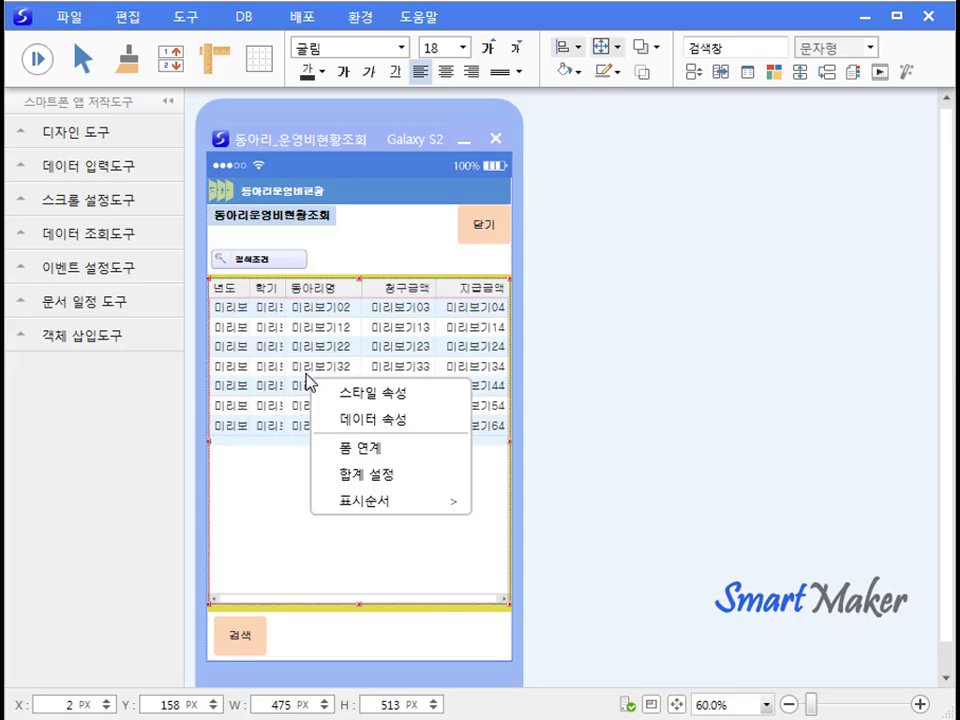
click(372, 447)
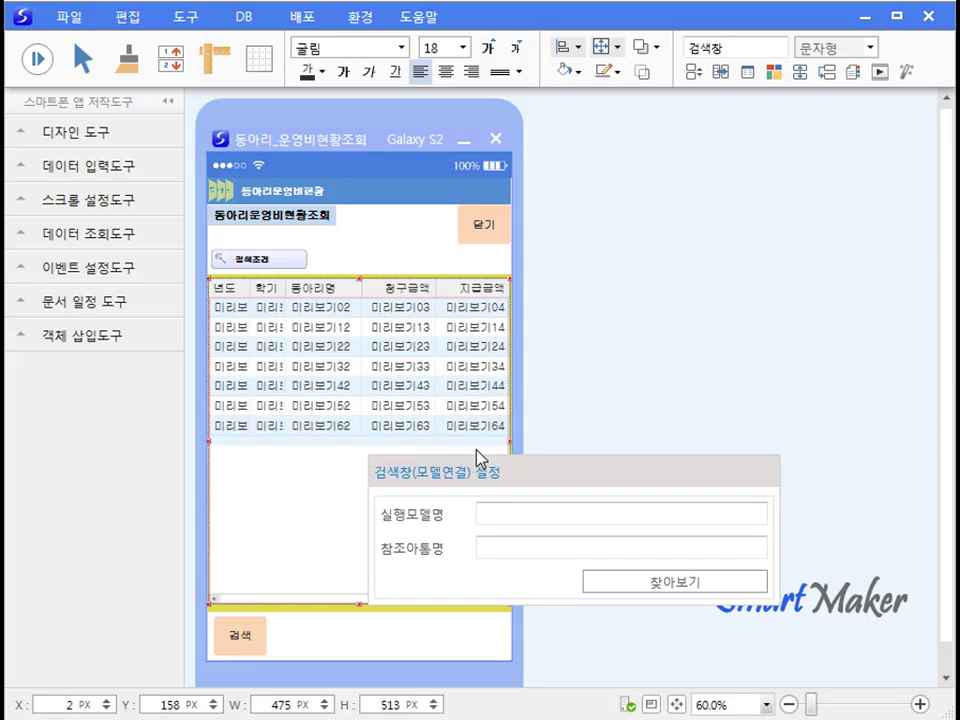
drag(477, 451, 446, 343)
click(472, 526)
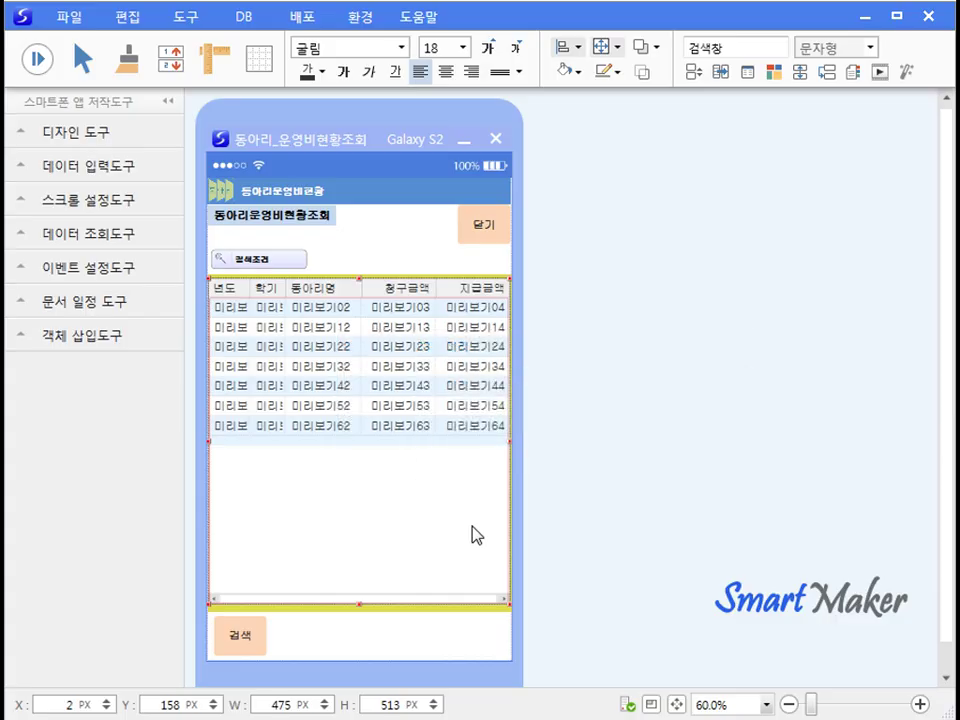
In the 검색창 grid's data properties, choose table 동아리운영비집계, field expression 청구금액 - 지급금액 and data type 정수형.
right_click(376, 378)
click(412, 423)
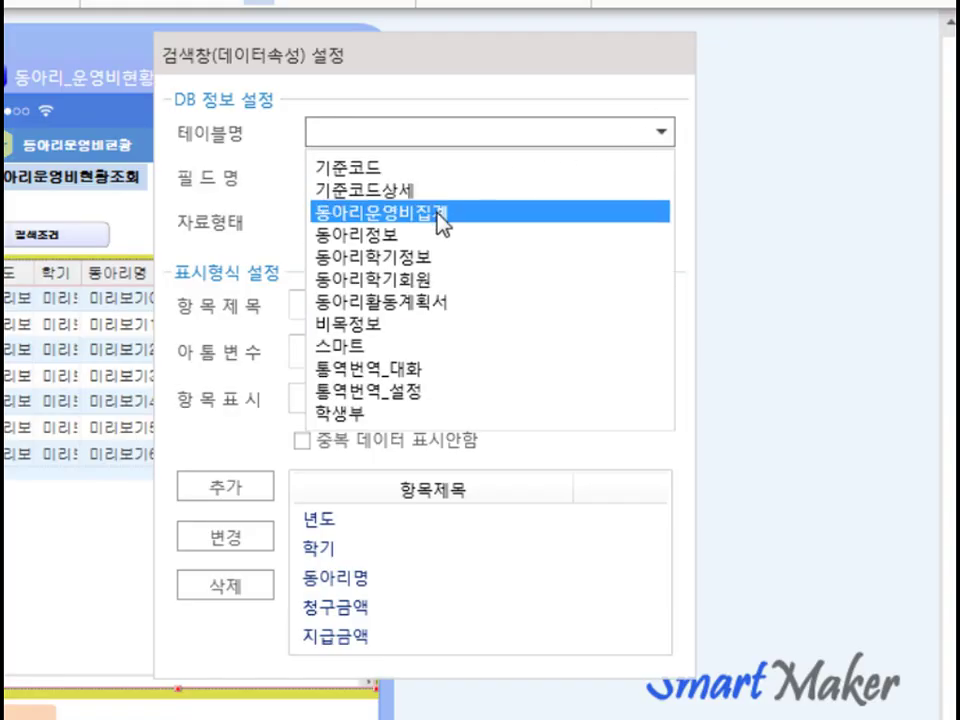
click(443, 213)
click(357, 167)
text(청구금액 - 지급금액)
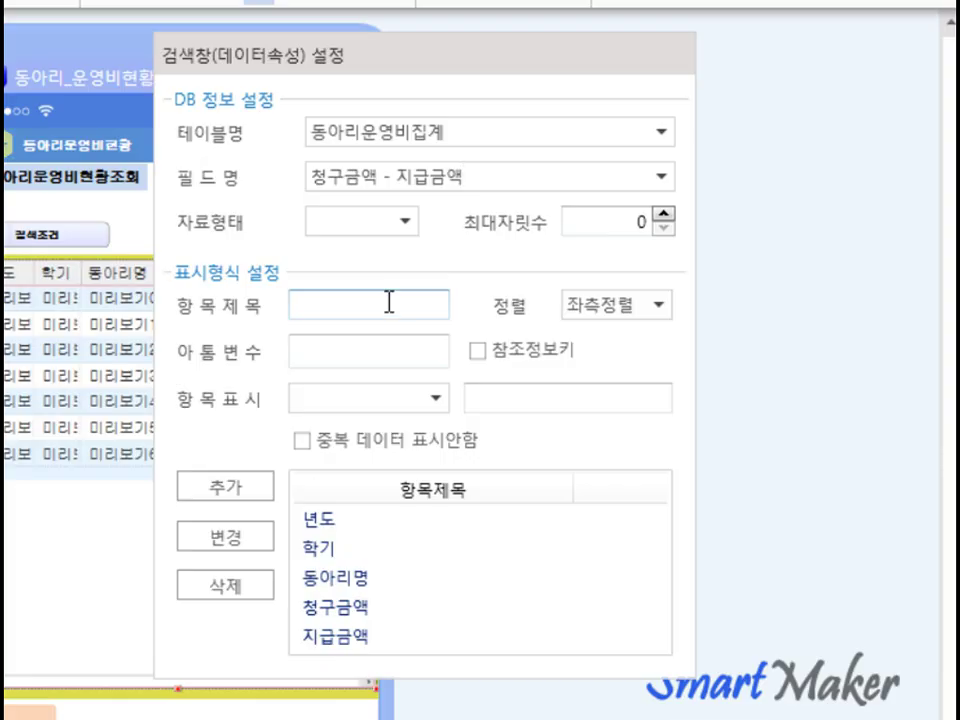
click(406, 221)
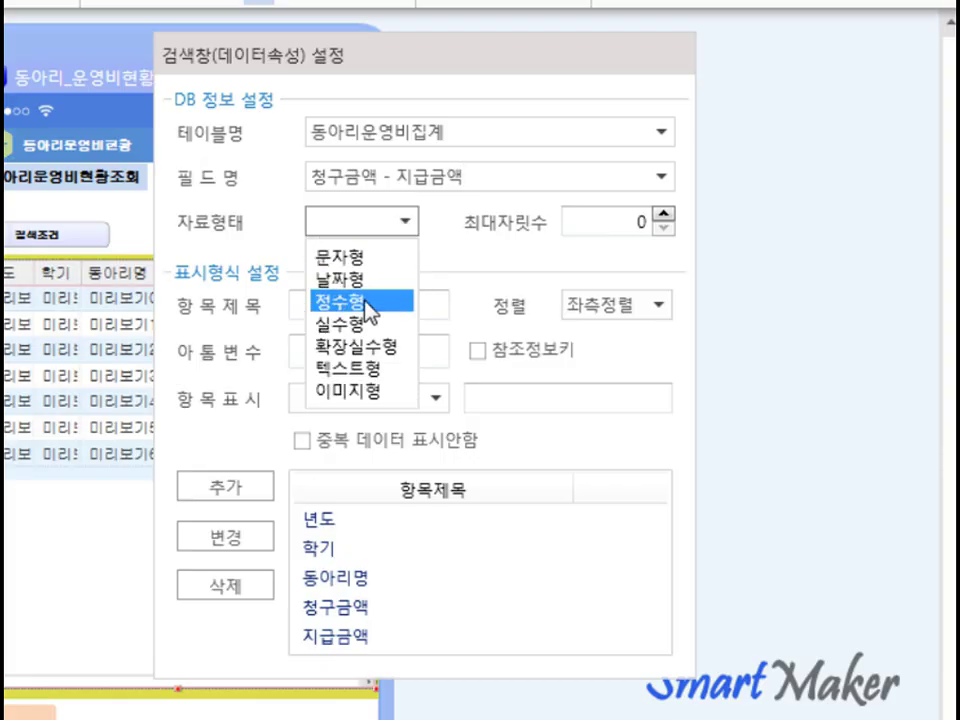
click(373, 300)
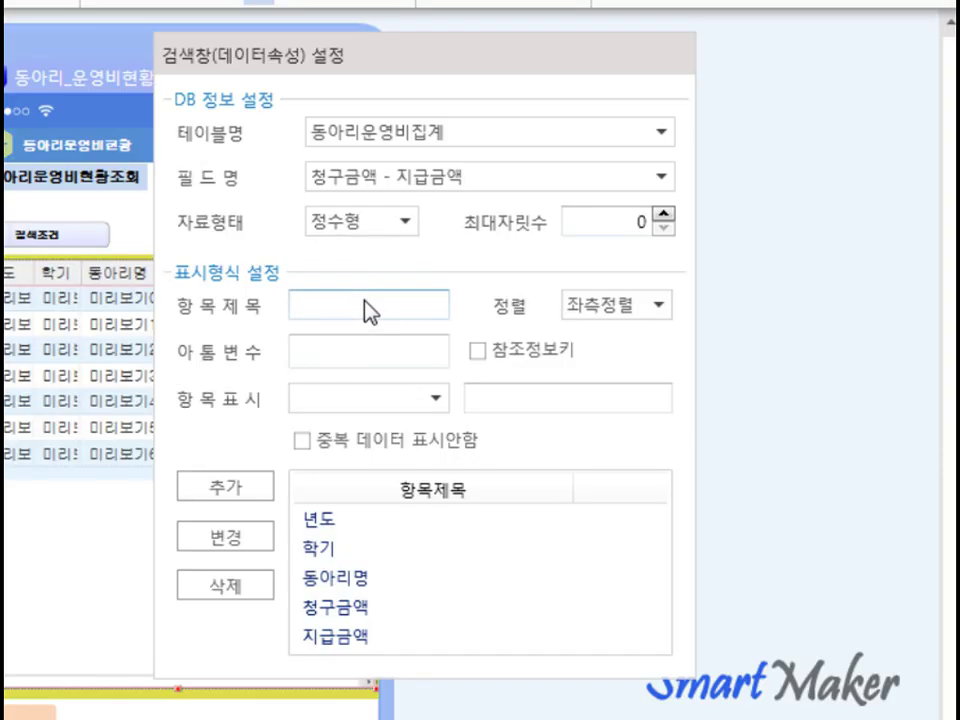
Add the expression as a grid column with item title and atom variable 잔액, aligned to 우측정렬, and close the settings.
click(366, 301)
text(ㅈㅏㄴㅇㅐㄱ)
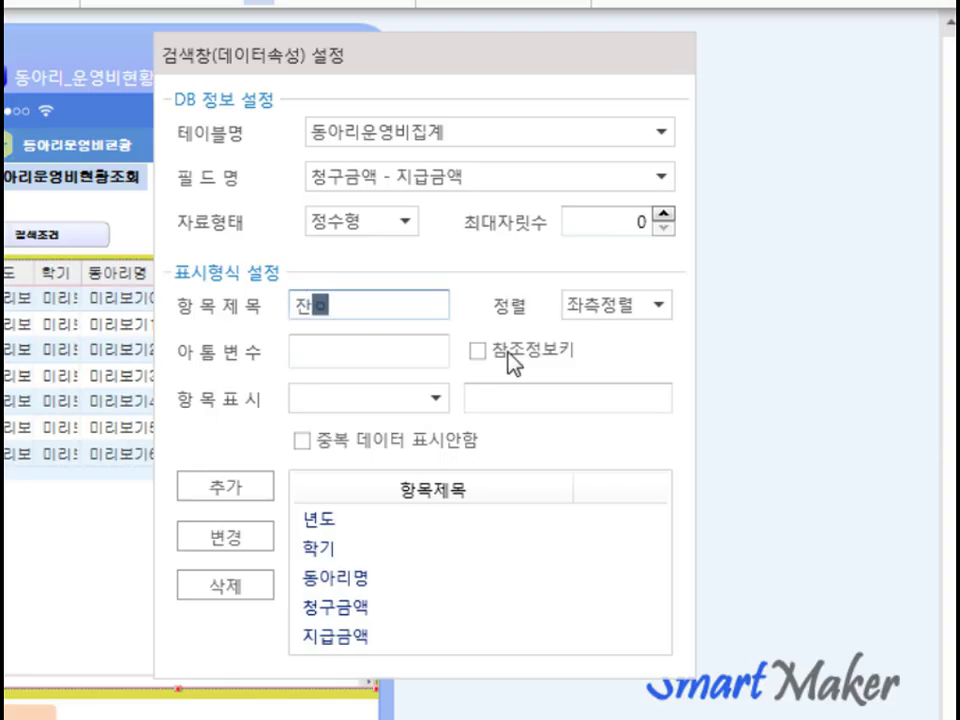
click(344, 354)
text(ㅈㅏㄴㅇㅐㄱ)
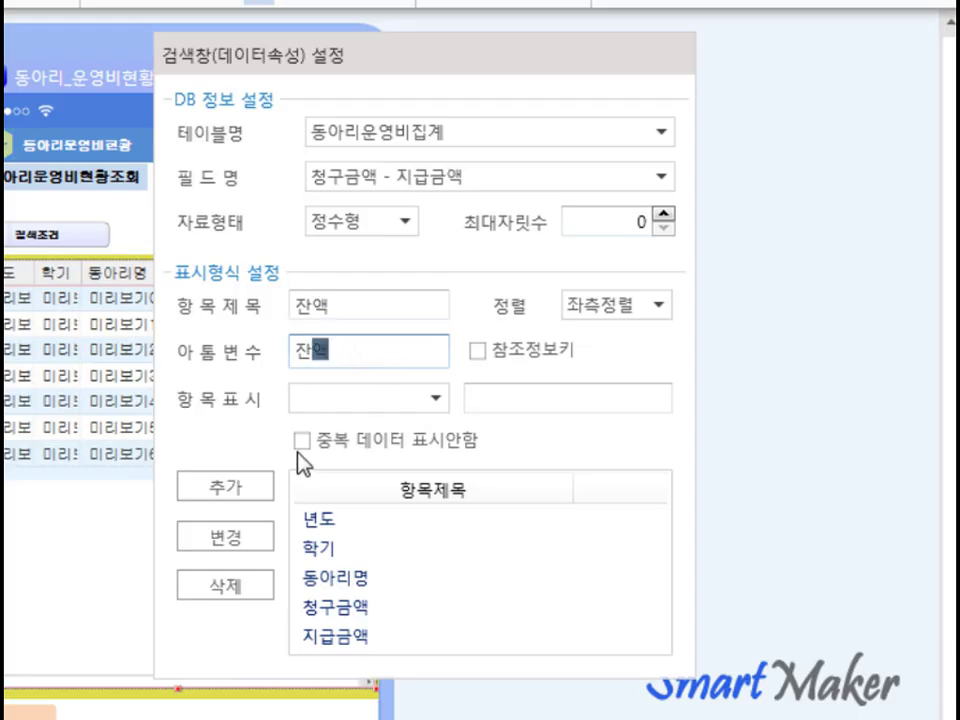
click(660, 316)
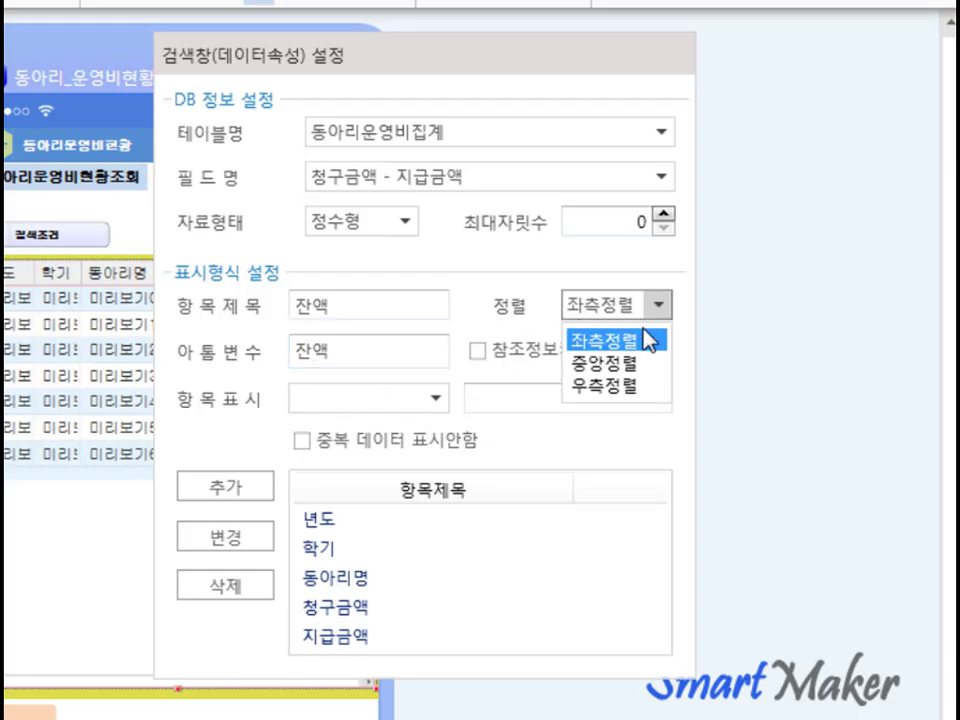
click(636, 389)
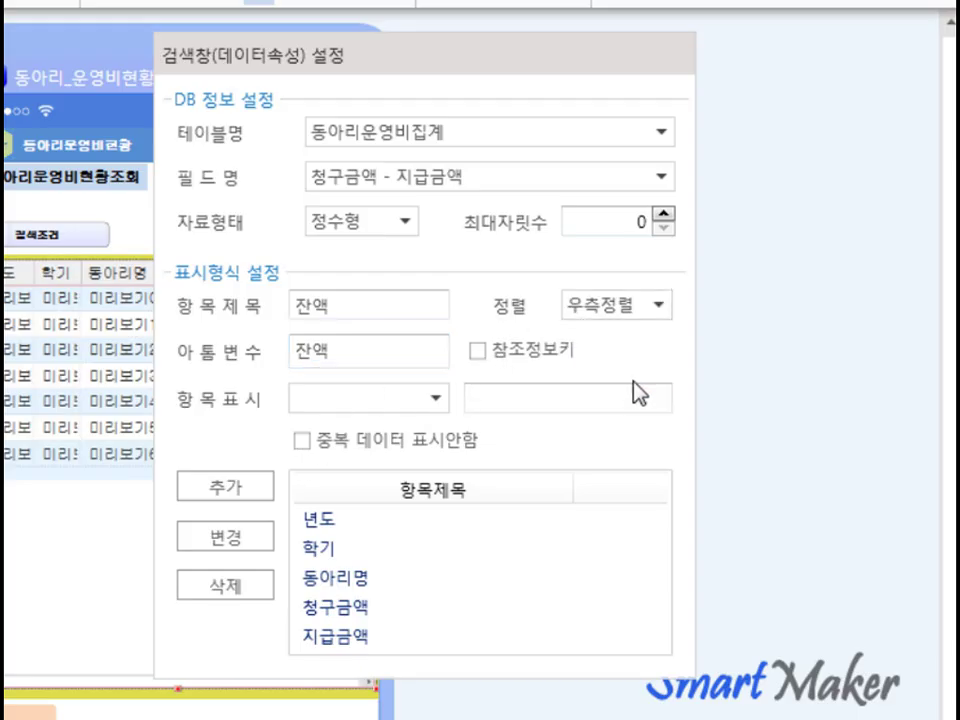
click(229, 493)
drag(657, 570, 656, 600)
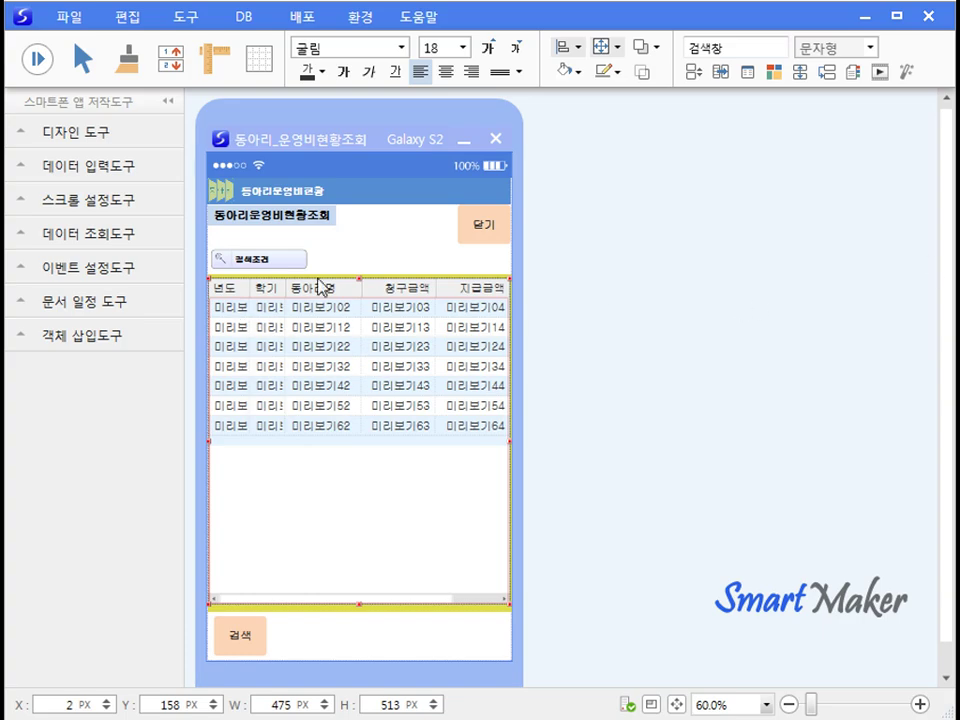
In the 검색조건 control's data properties, choose table 동아리운영비집계, field expression 청구금액 - 지급금액 and data type 정수형.
right_click(308, 268)
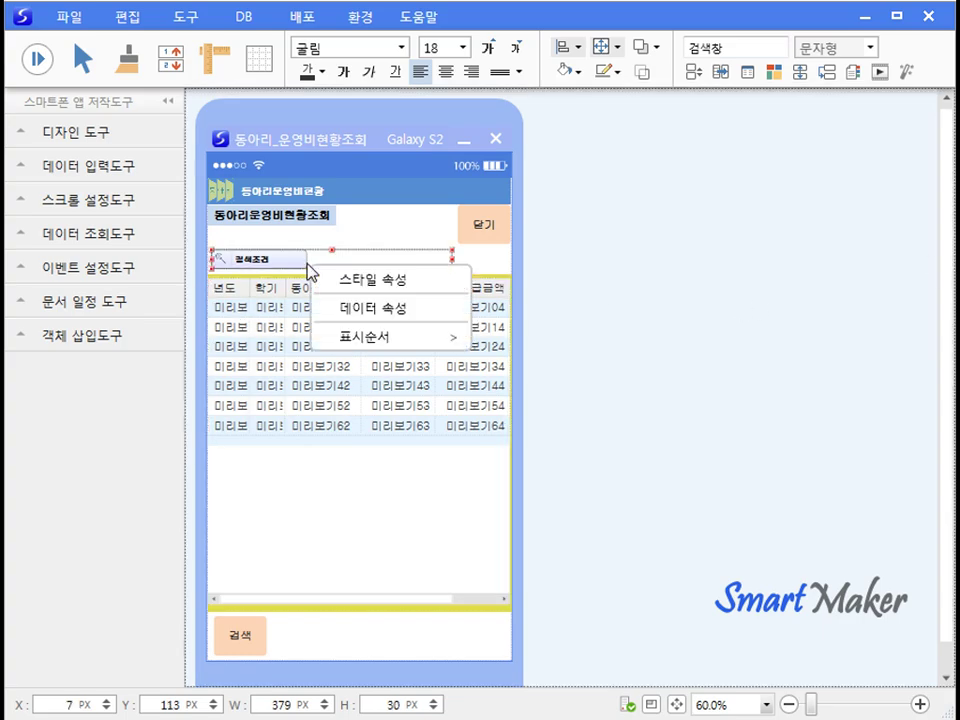
click(351, 312)
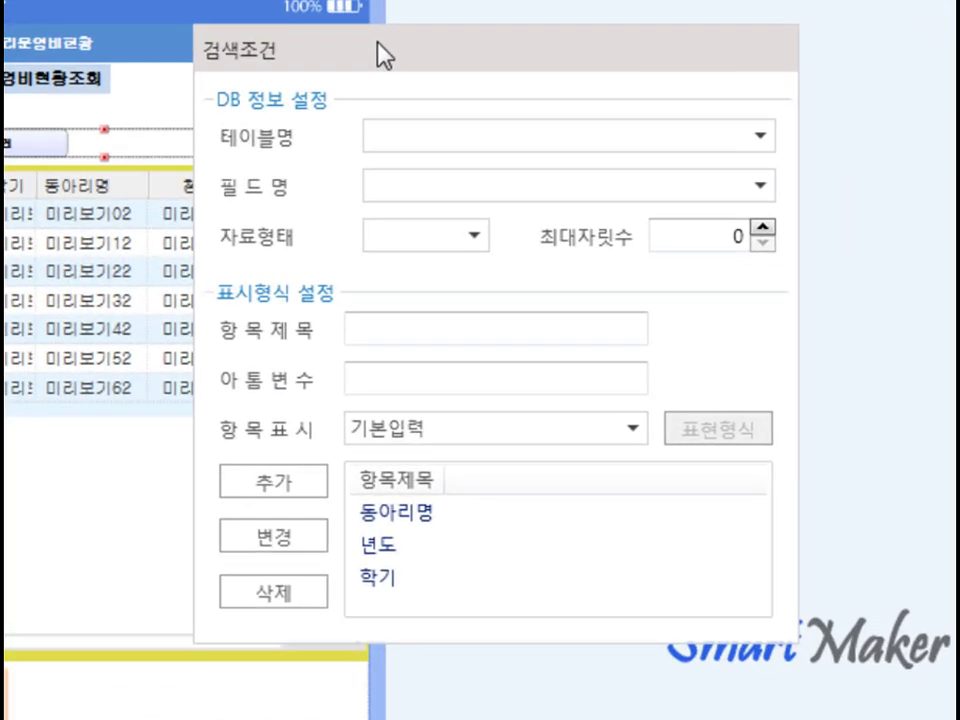
click(764, 136)
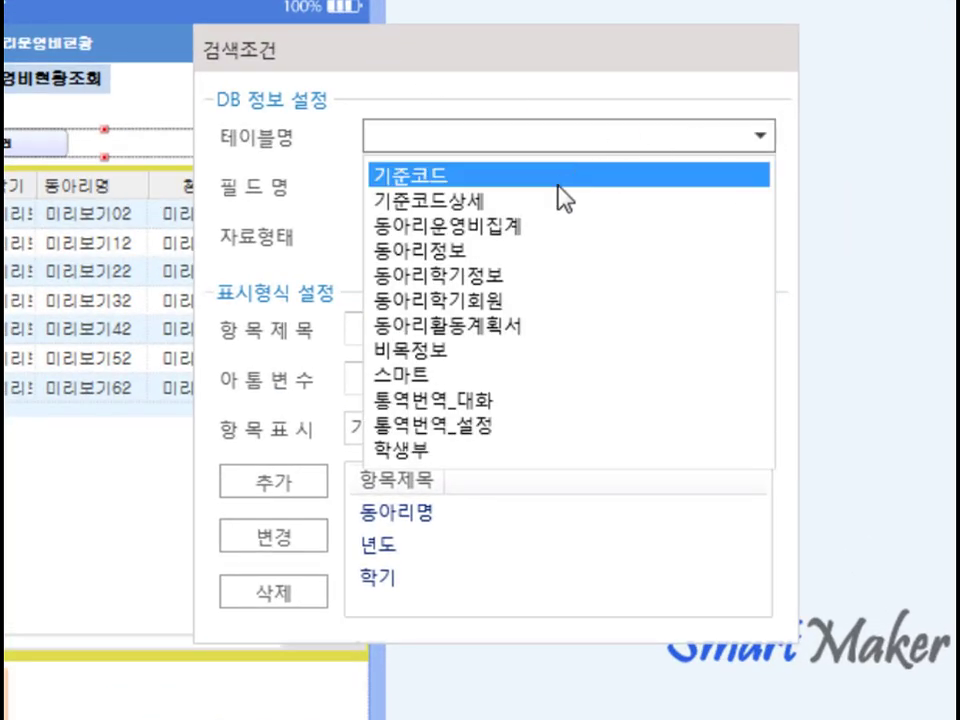
click(553, 227)
click(675, 184)
key(Down)
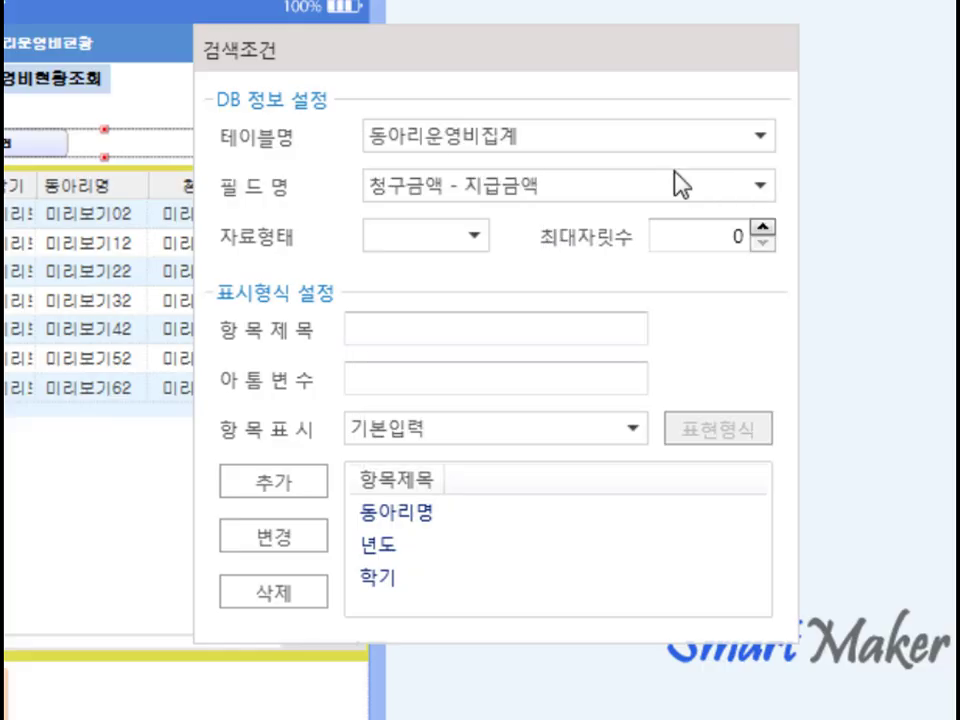
click(476, 236)
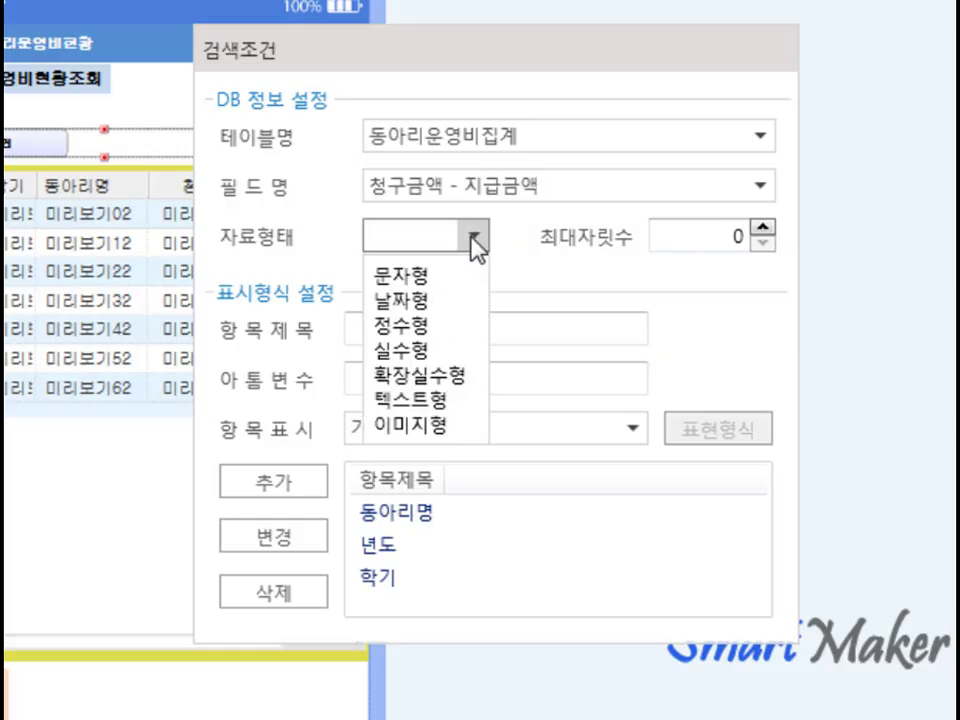
click(451, 330)
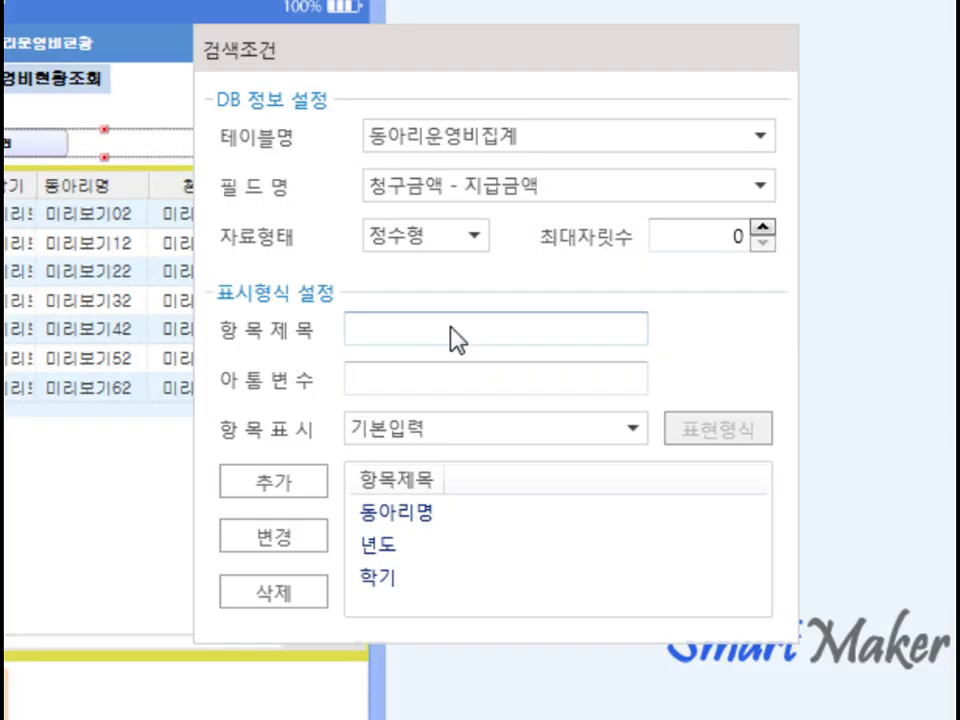
Add the search condition with item title and atom variable 잔액, and run the 동아리_운영비현황조회 form.
click(440, 330)
text(ㅈ잔액)
key(Tab)
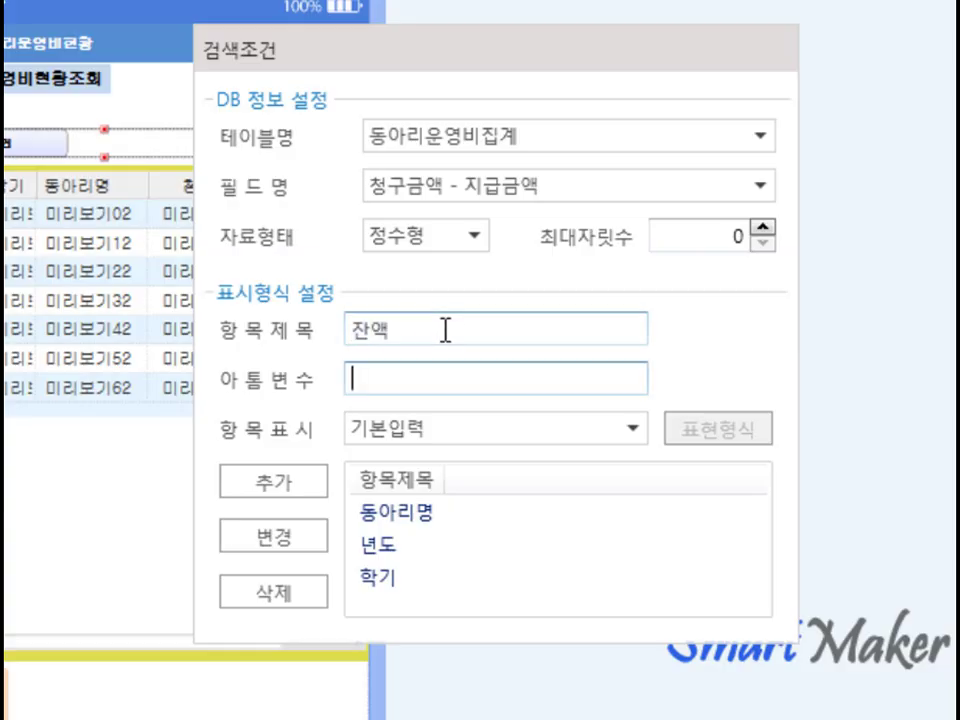
text(잔액)
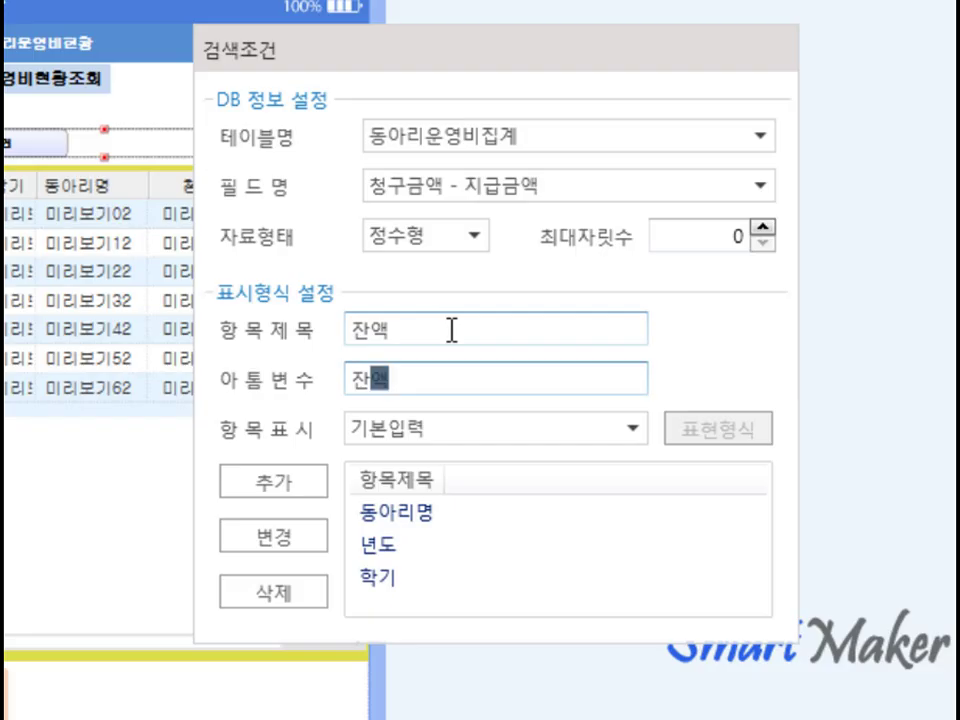
click(318, 488)
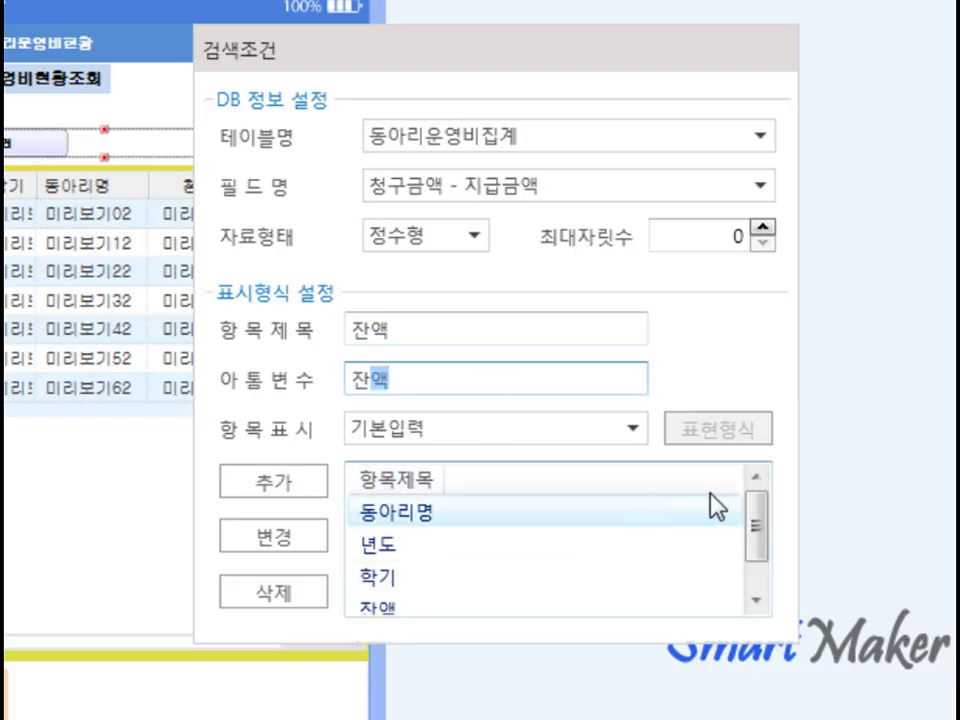
drag(760, 523, 754, 561)
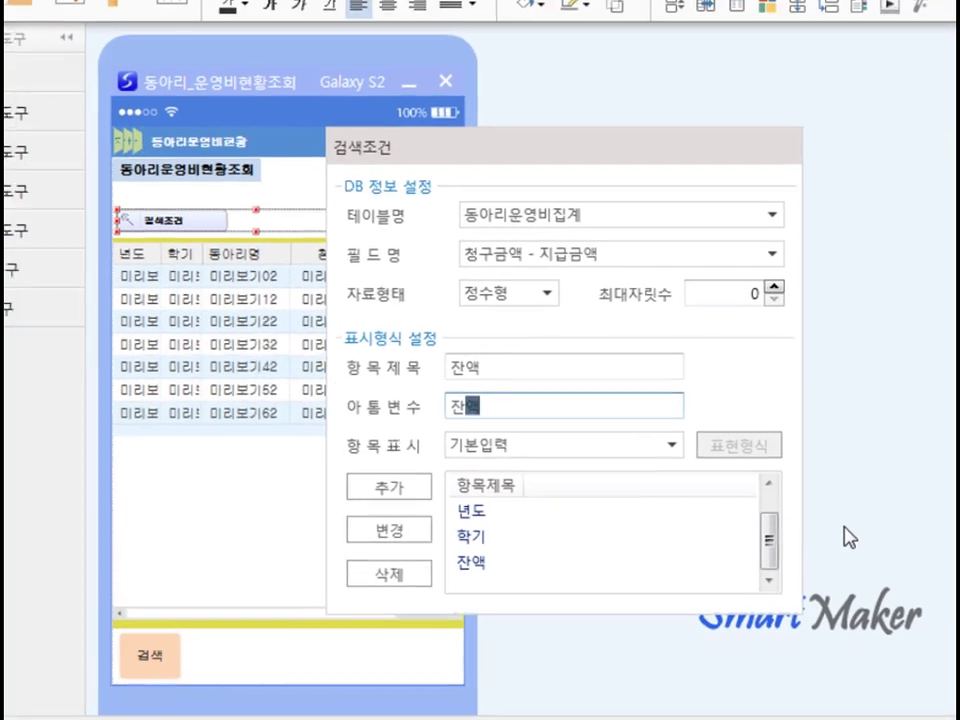
click(850, 537)
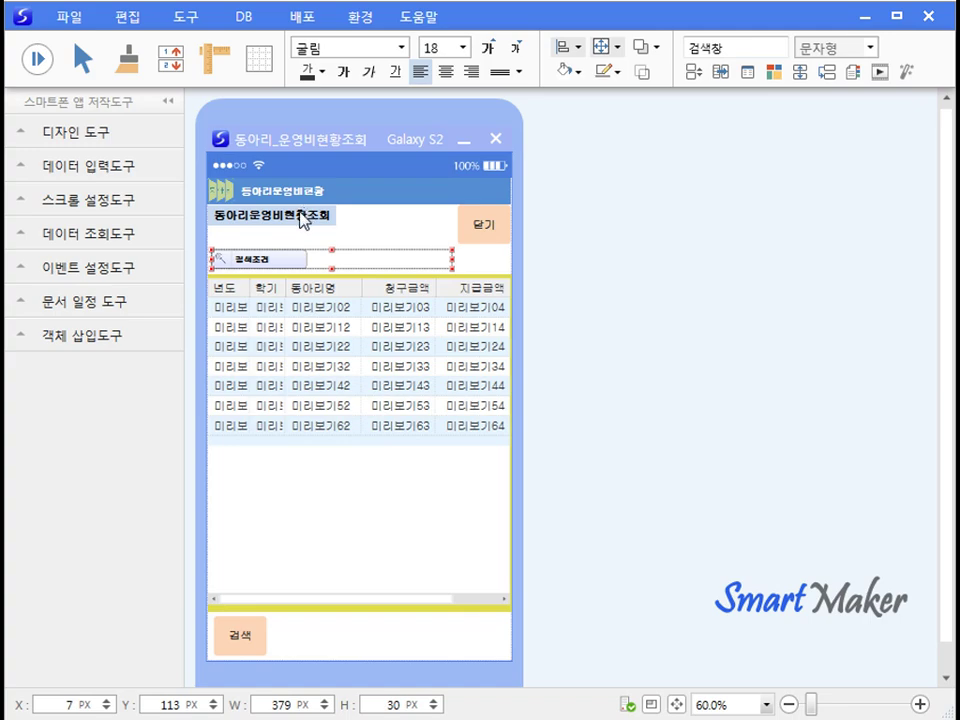
click(36, 58)
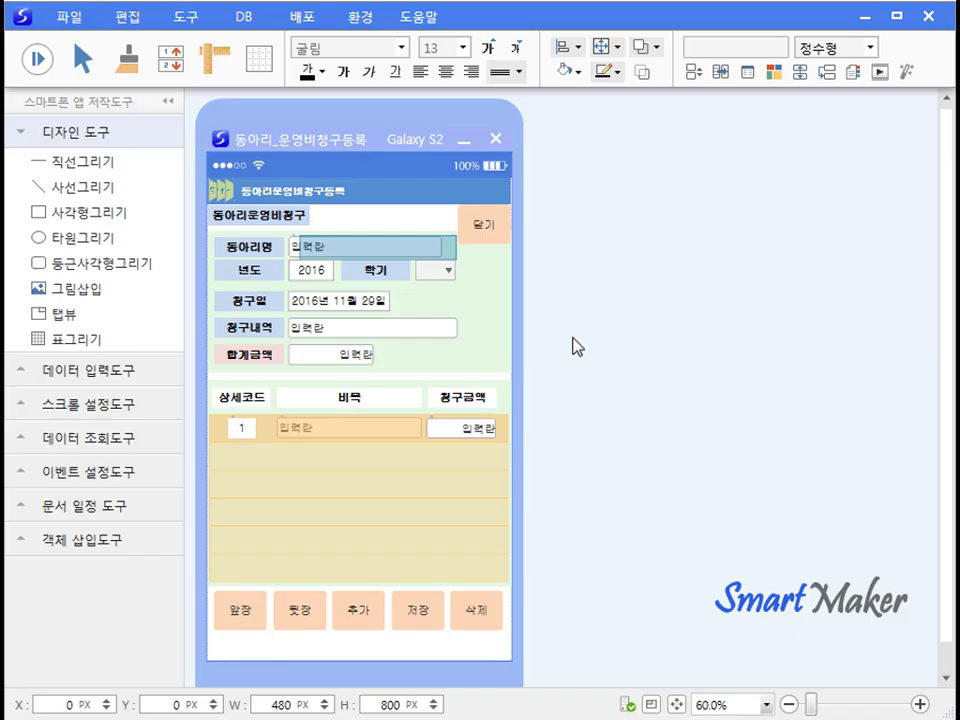
Examine the scroll row, its 청구금액 field and the 합계금액 field on the 동아리_운영비청구등록 form.
click(407, 436)
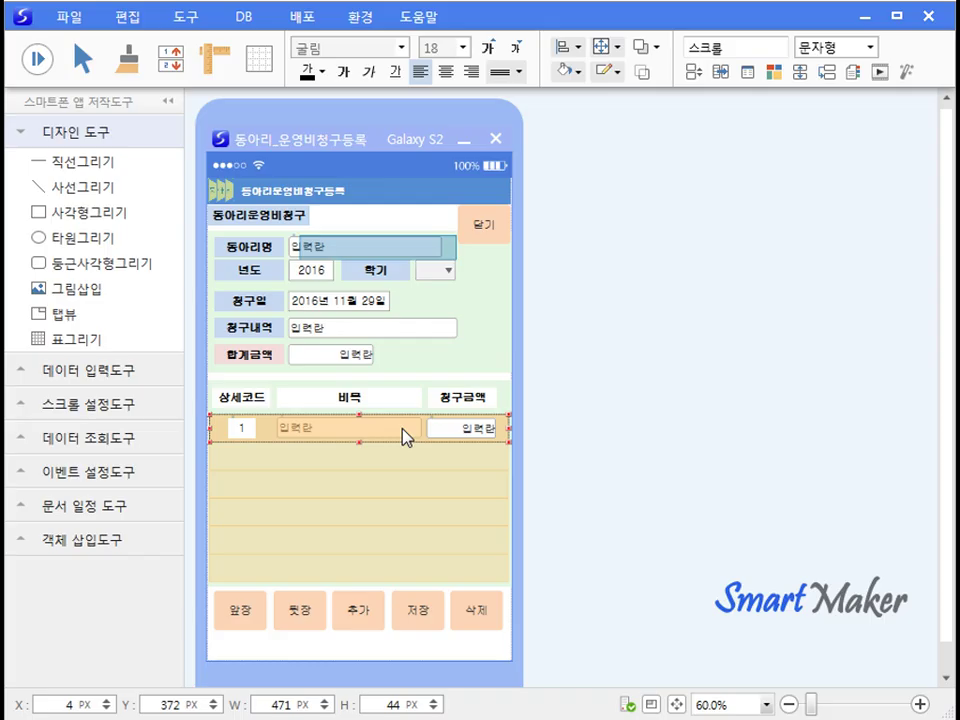
click(482, 432)
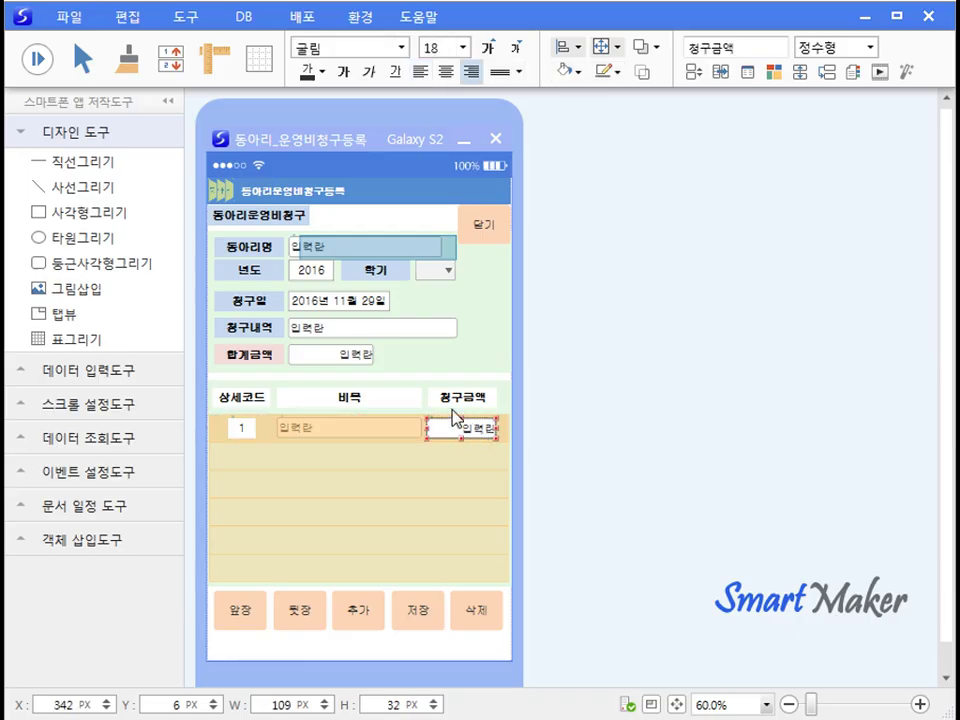
click(366, 364)
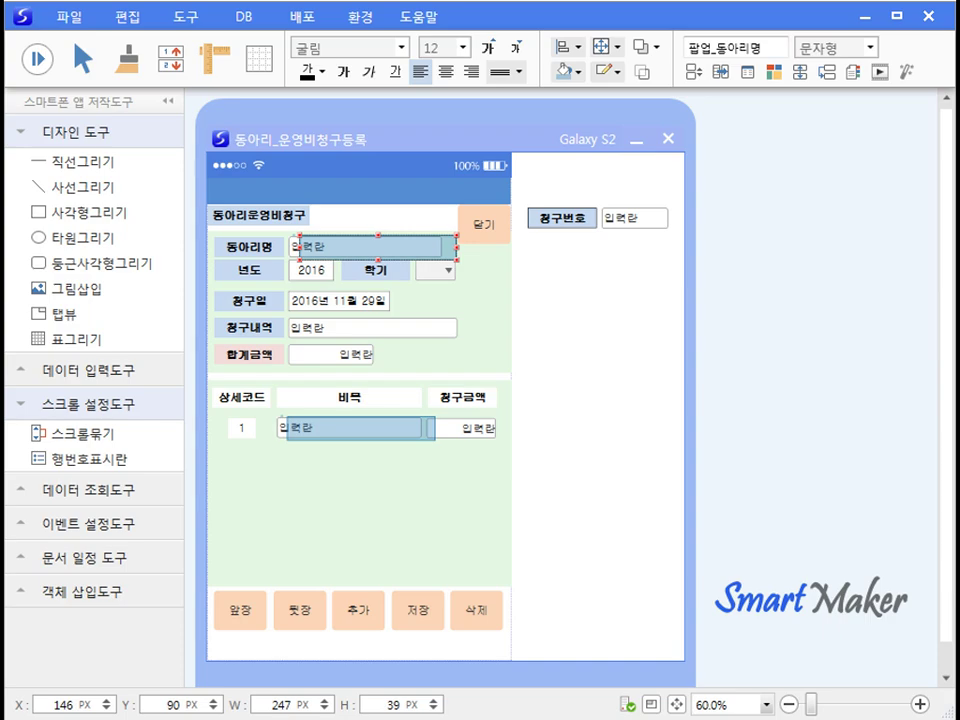
Examine the properties of the 청구번호, 동아리명, 학기, 청구일, 청구내역, 합계금액 and 상세코드 fields on the unbound 청구등록 form.
click(632, 459)
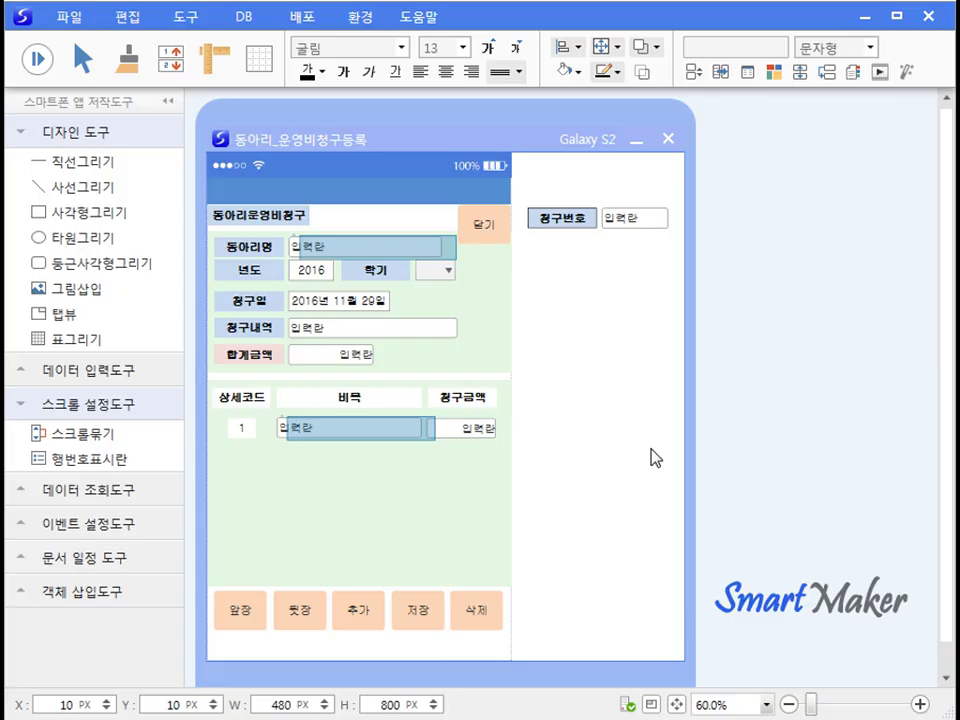
click(624, 224)
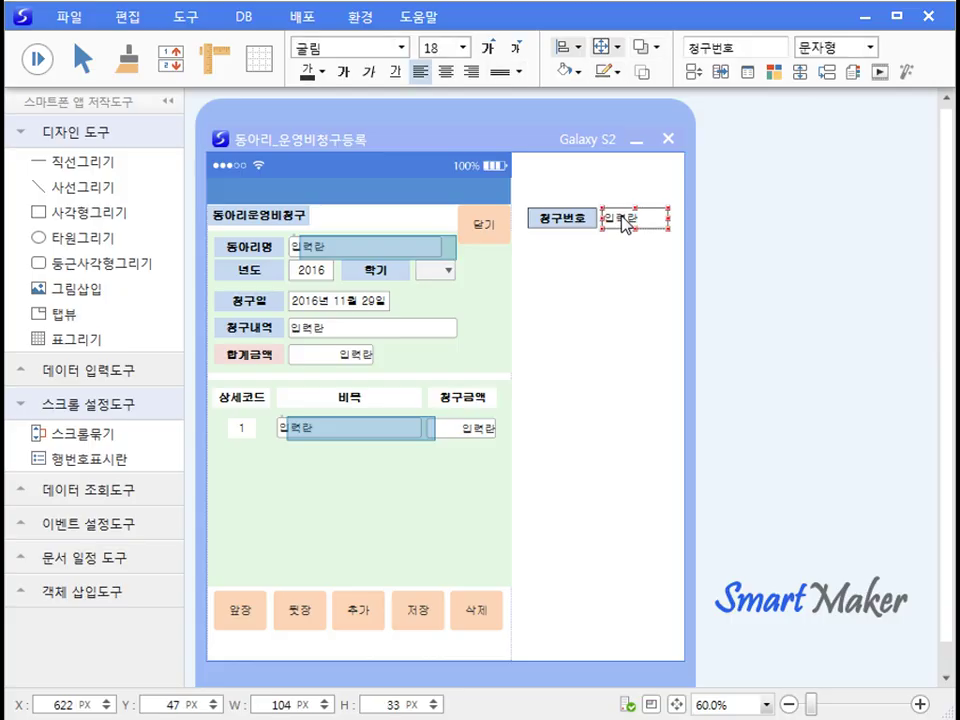
click(620, 293)
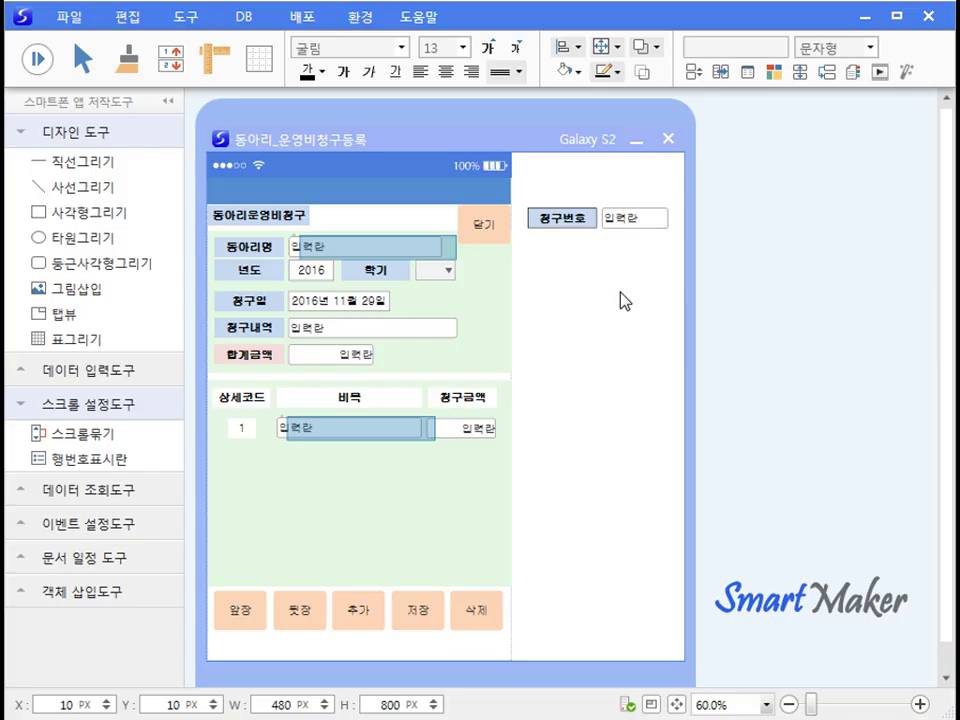
click(294, 254)
click(294, 254)
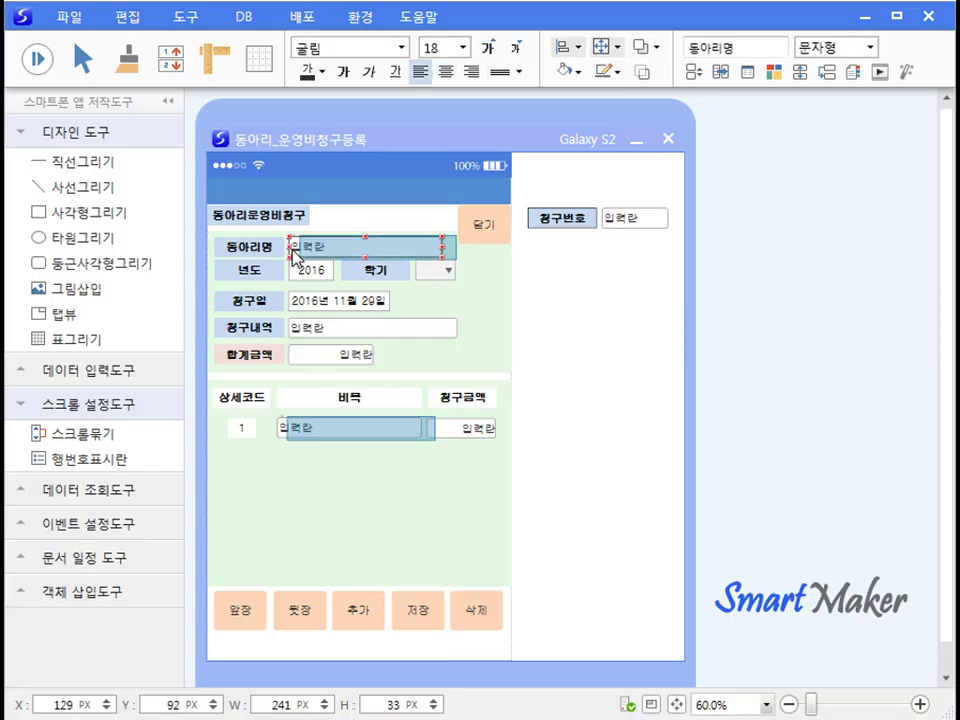
click(422, 280)
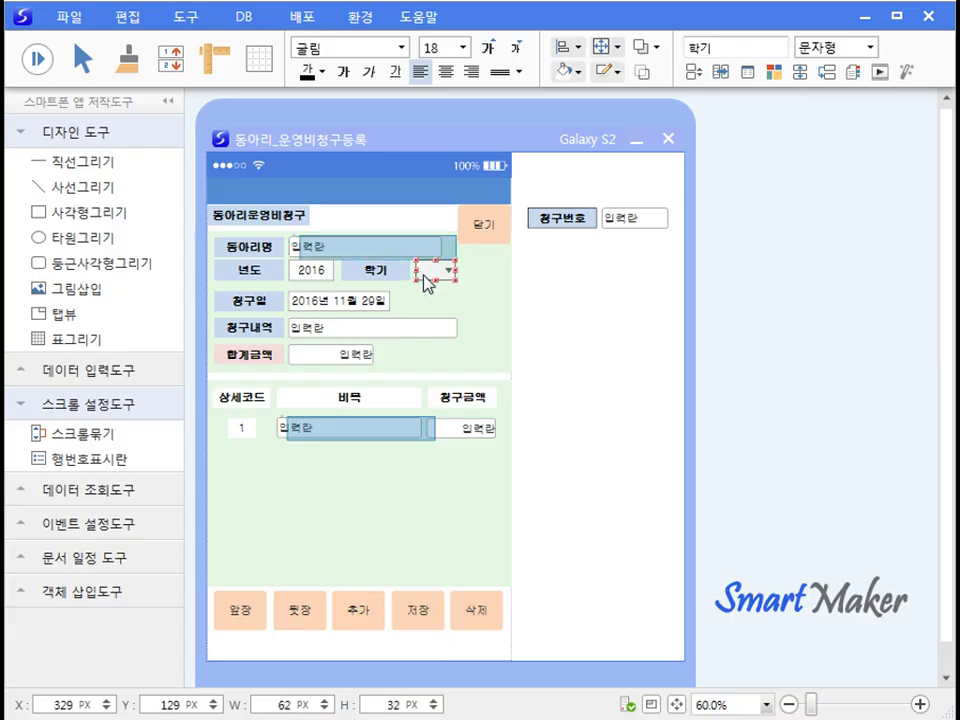
click(340, 306)
click(341, 333)
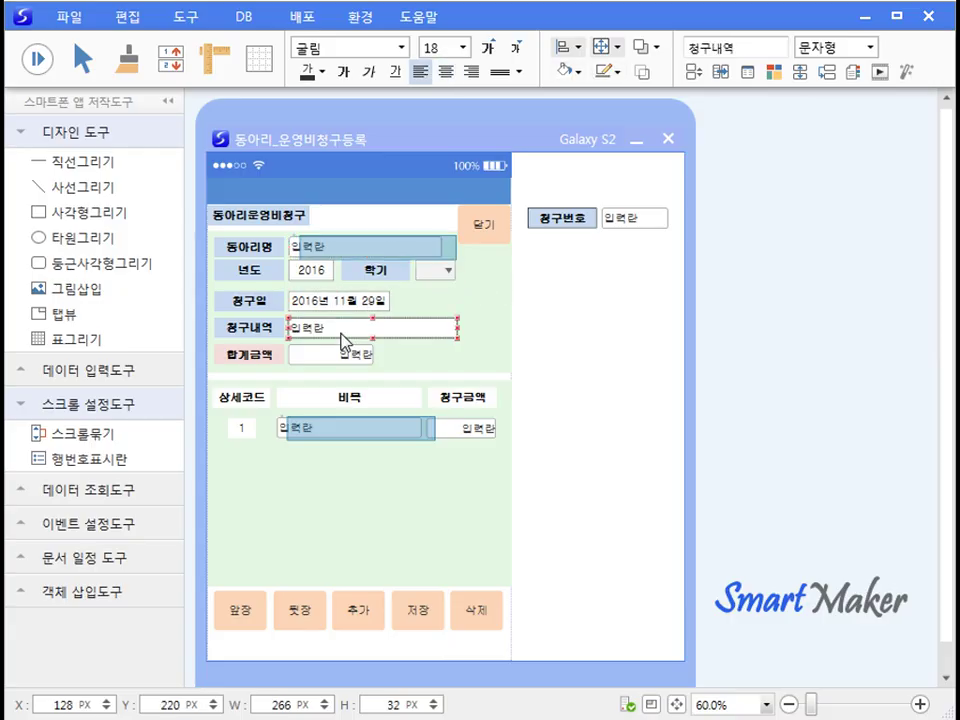
click(352, 354)
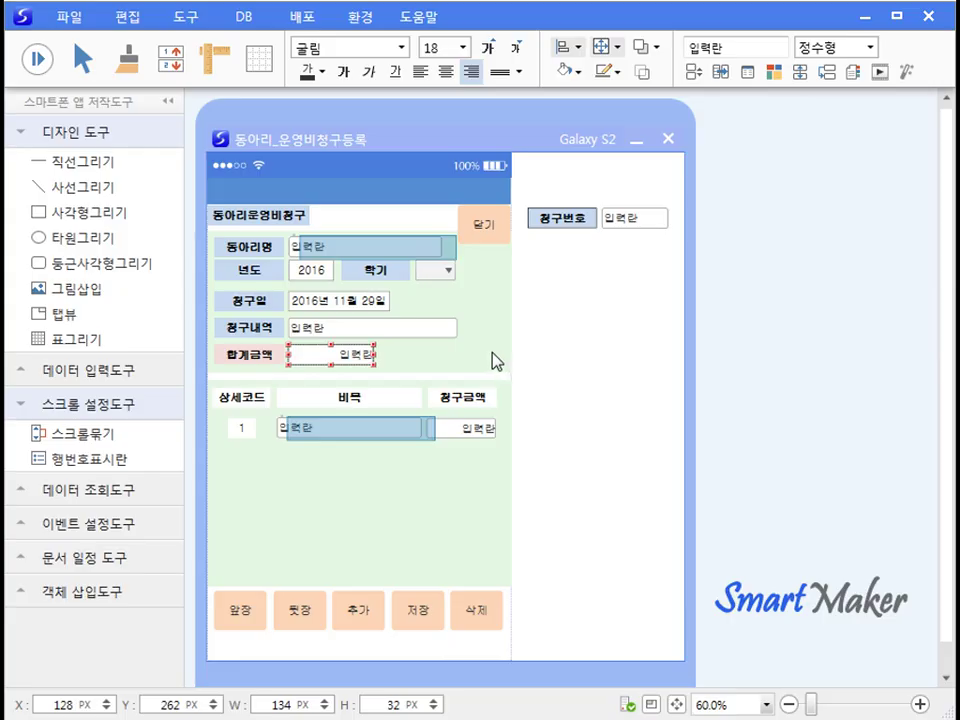
click(248, 437)
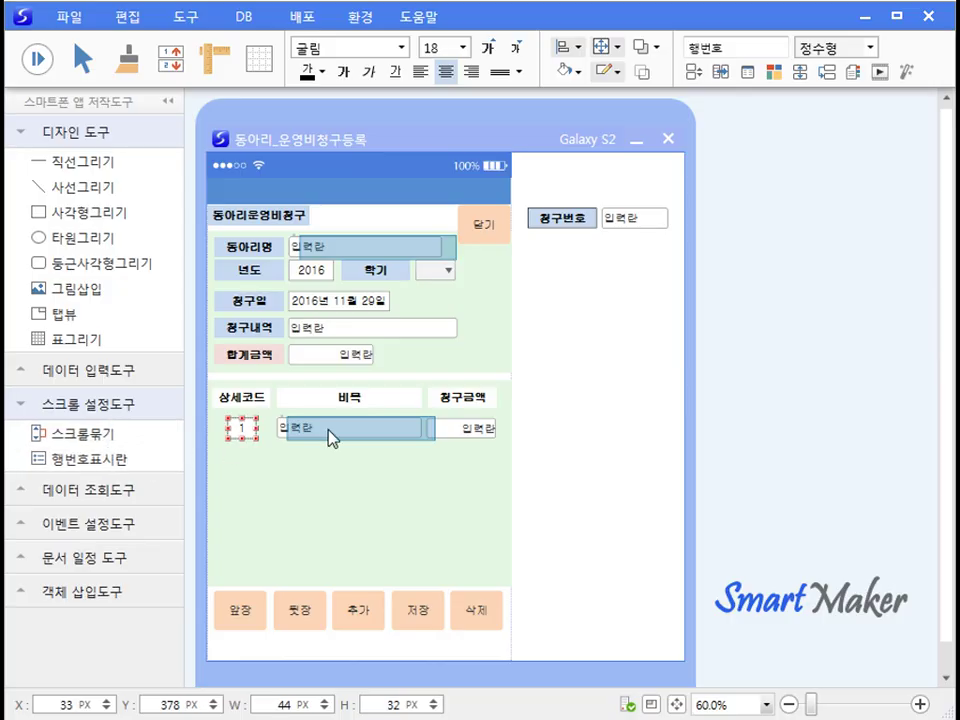
Examine the data properties of the popup on the 동아리명 field.
click(429, 256)
right_click(430, 256)
click(449, 270)
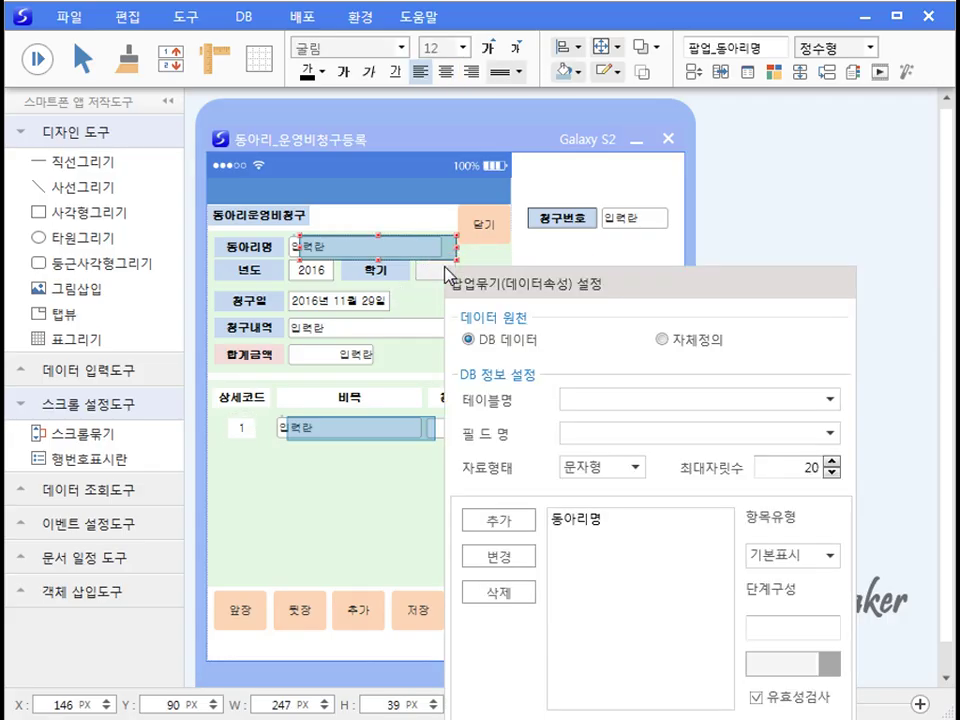
drag(570, 284, 449, 140)
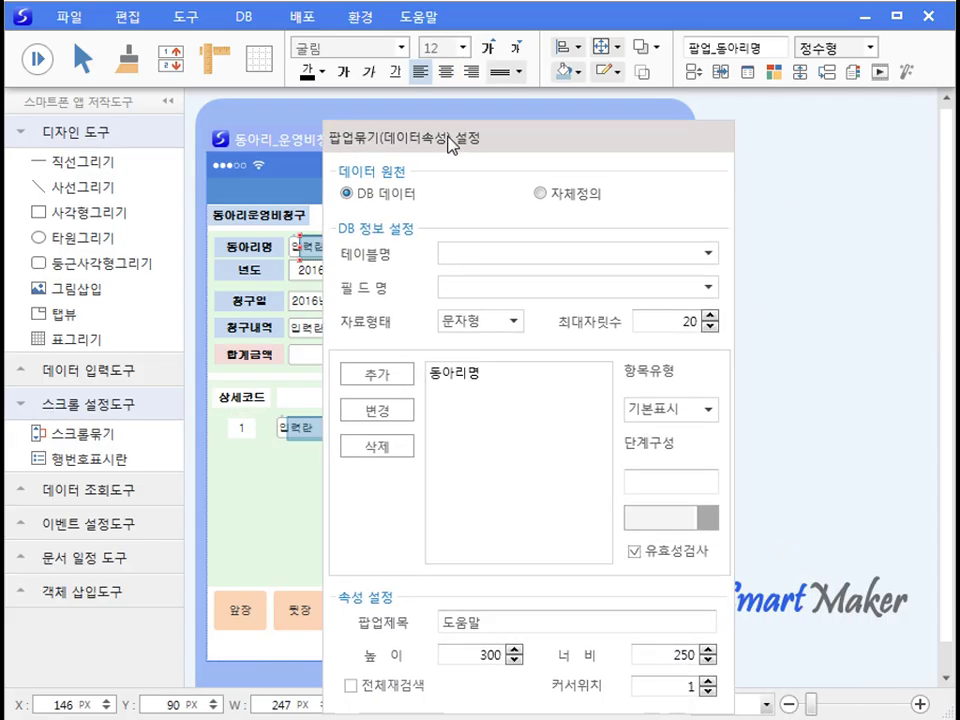
click(795, 366)
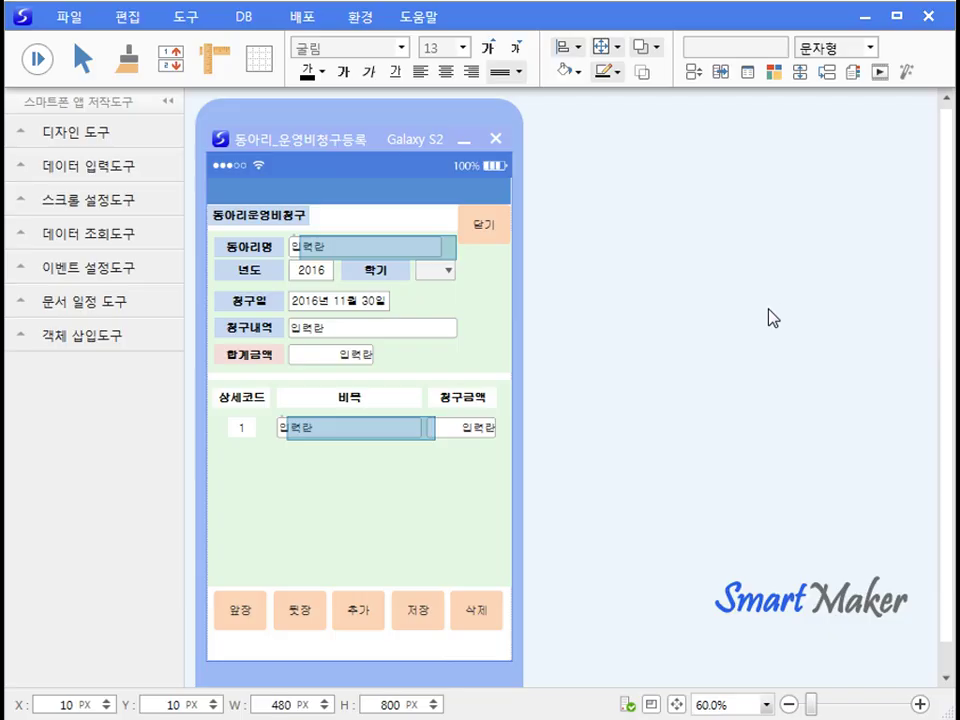
Group the 상세코드, 비목 and 청구금액 row fields into a scroll and widen it to 448 px.
click(243, 438)
shift+click(415, 437)
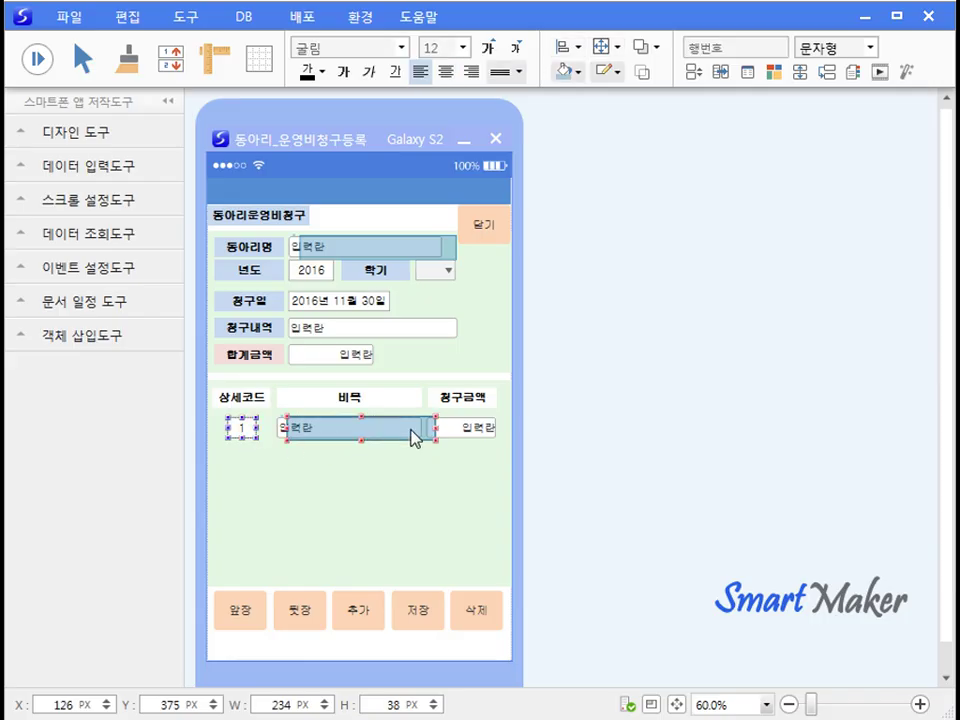
shift+click(465, 430)
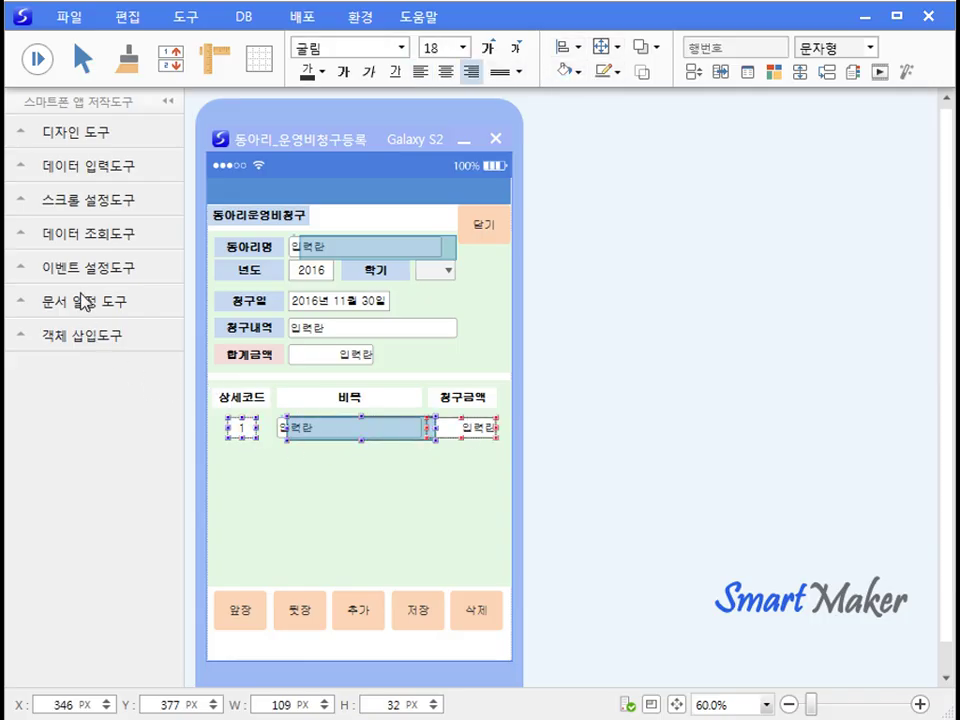
click(75, 203)
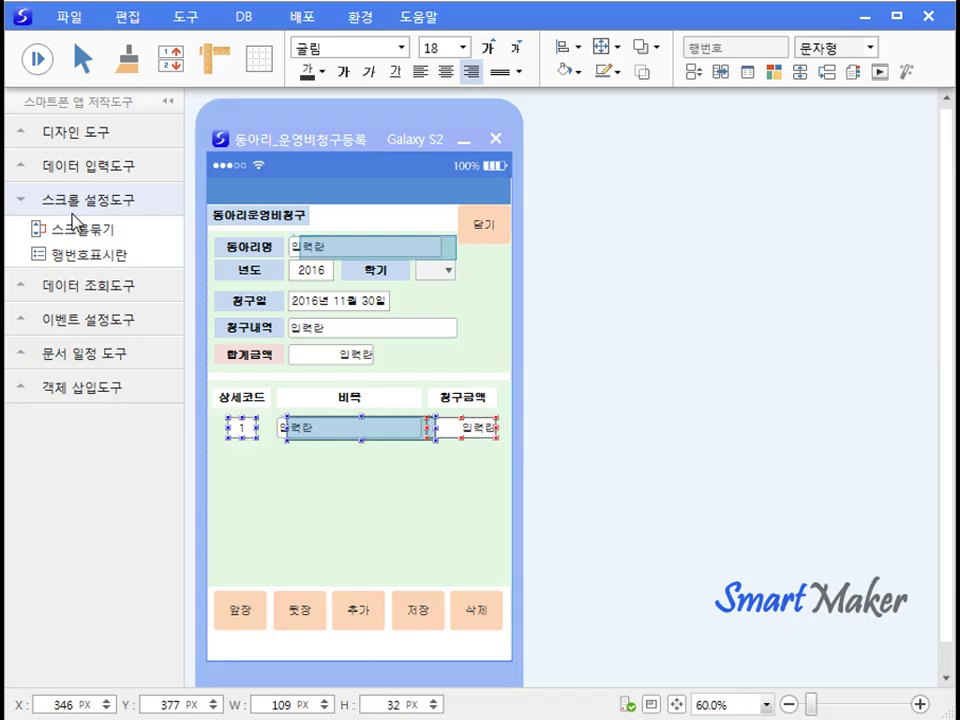
click(75, 231)
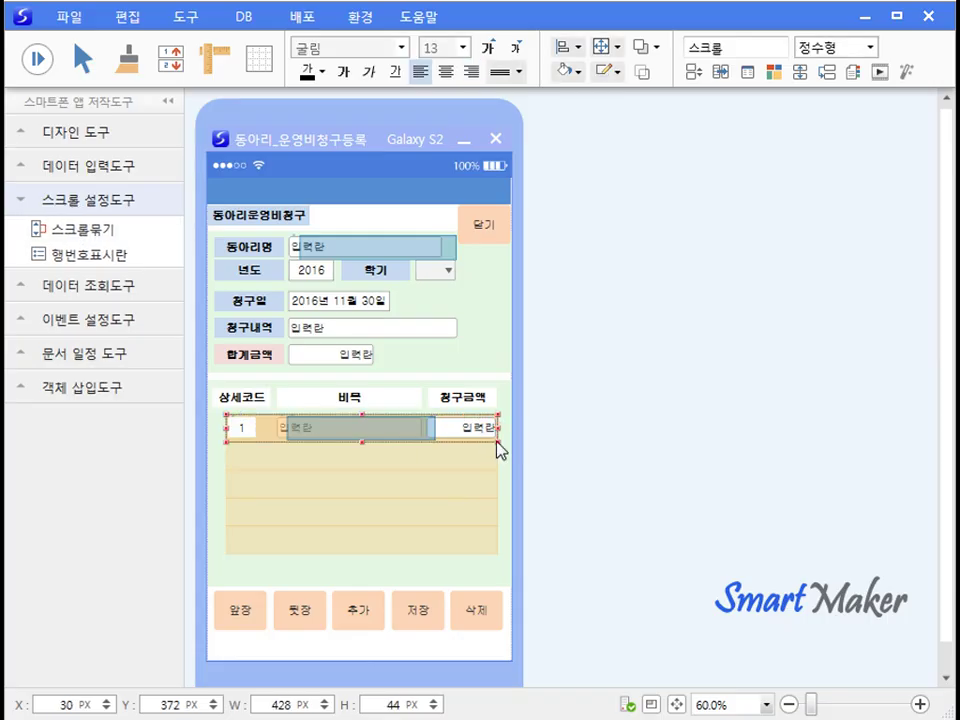
drag(501, 428, 512, 428)
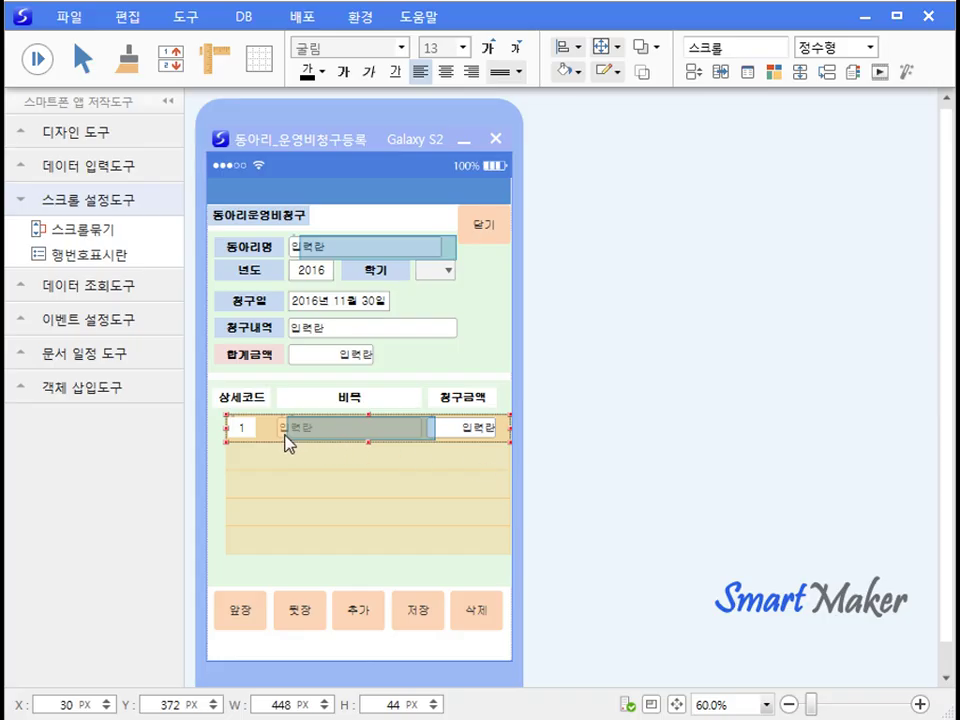
Set the scroll's number of displayed rows (표시행수) to 6 in its style properties.
right_click(272, 433)
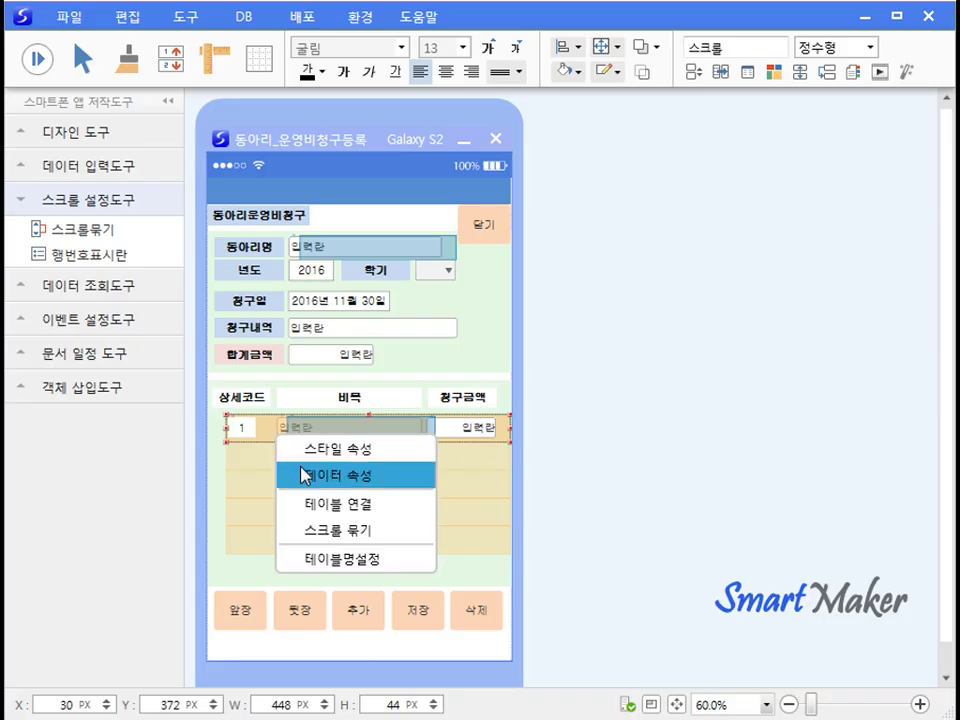
click(336, 449)
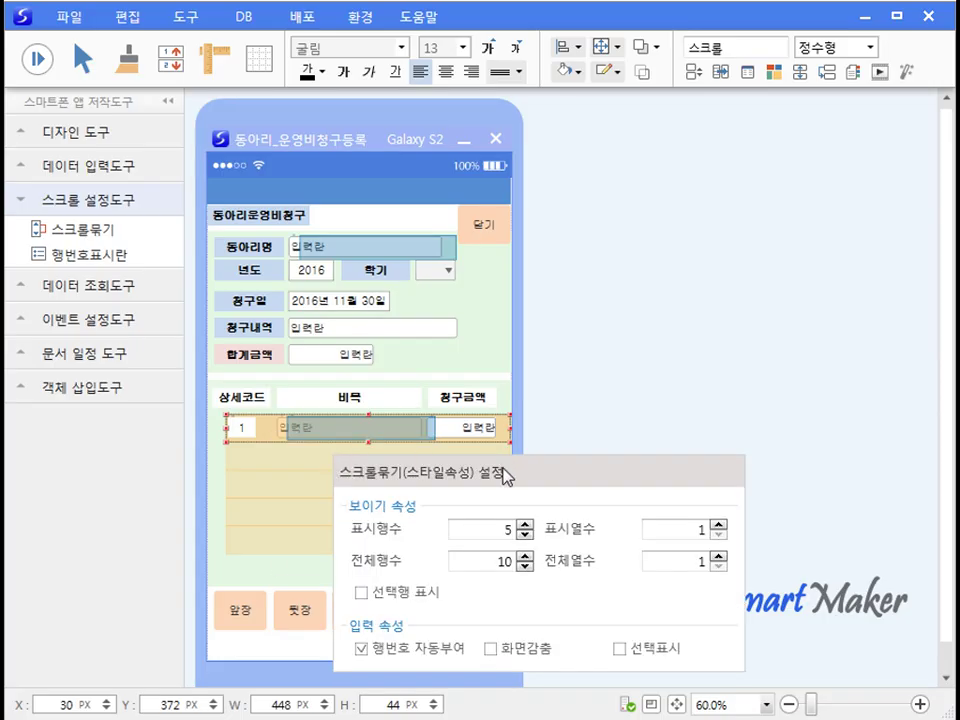
click(523, 528)
key(Return)
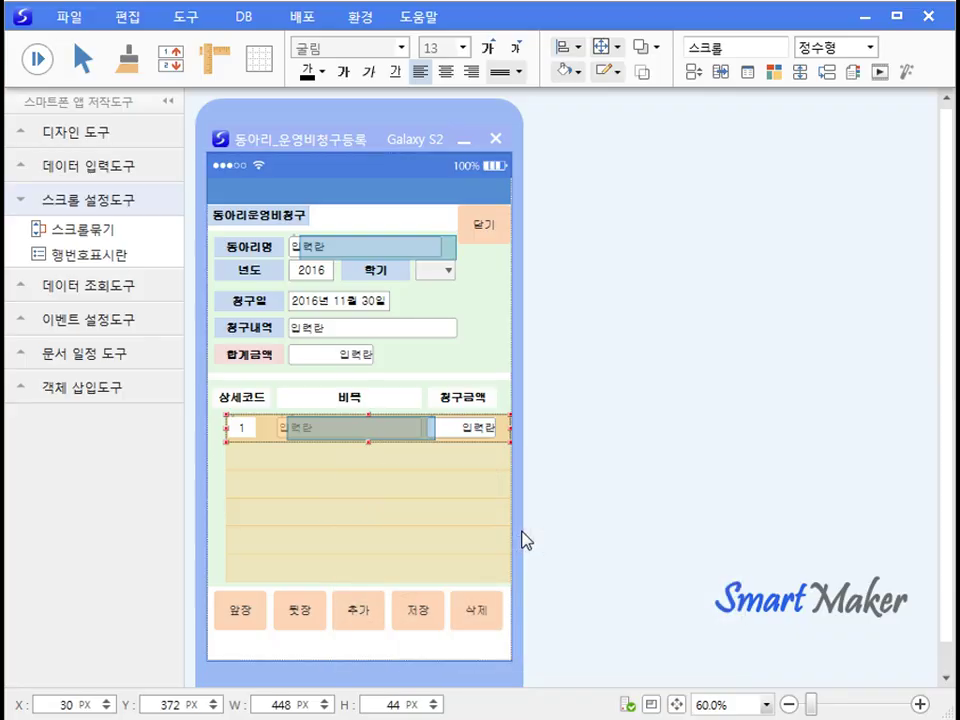
In the scroll's table connection, select 입력란 (문자형, 8) as the shared key field.
right_click(270, 433)
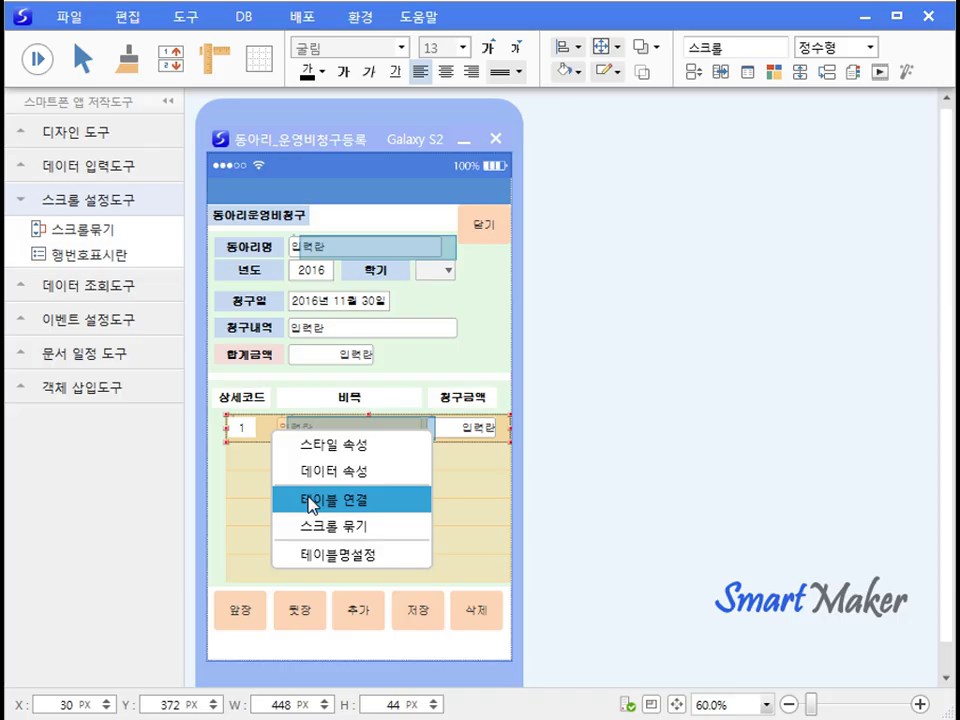
click(310, 500)
drag(466, 527, 438, 201)
click(313, 431)
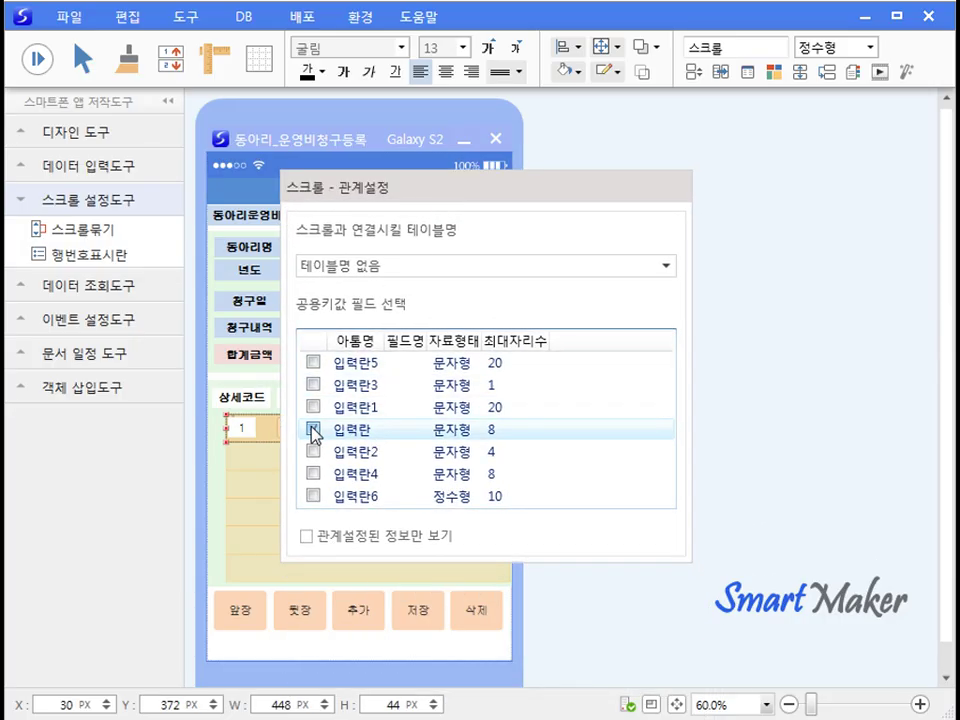
click(745, 487)
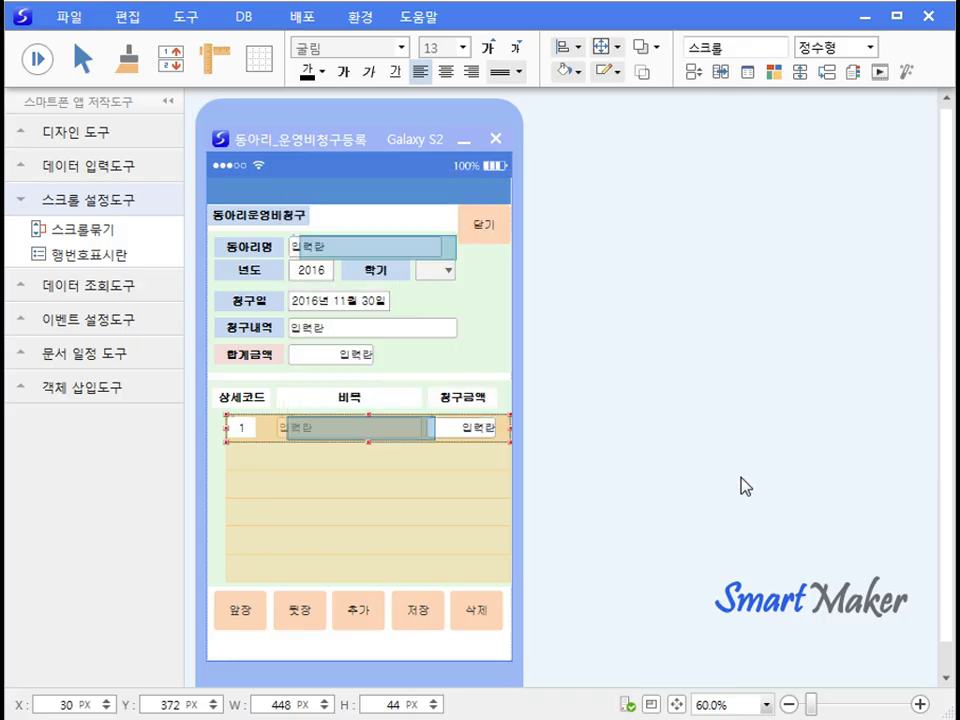
Name the scroll's table 동아리운영비청구상세 and enable the 변경 option.
right_click(270, 432)
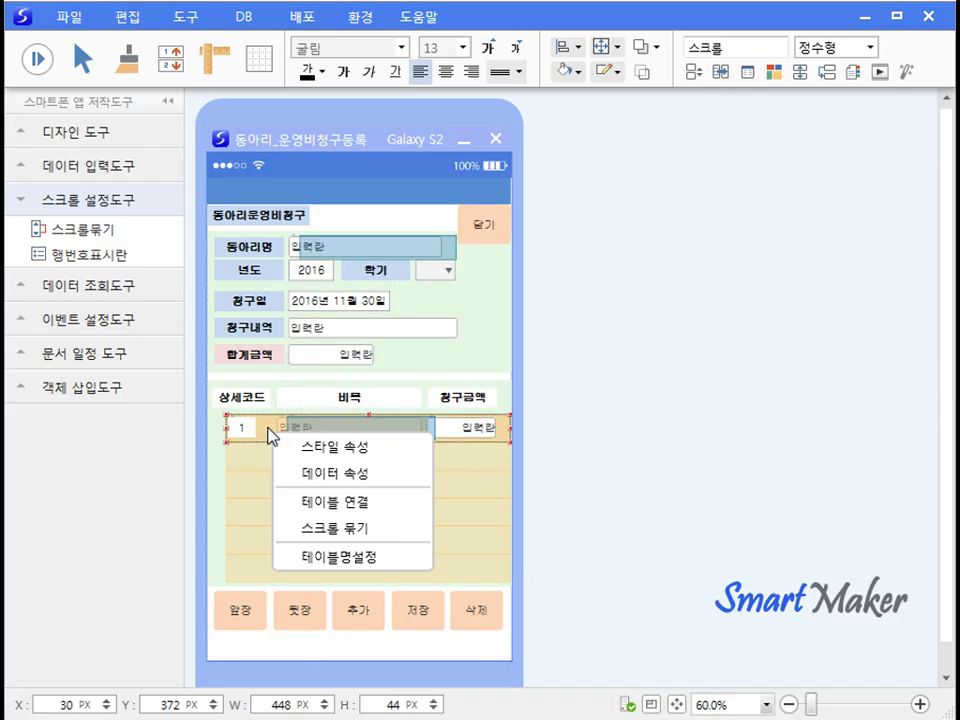
click(329, 560)
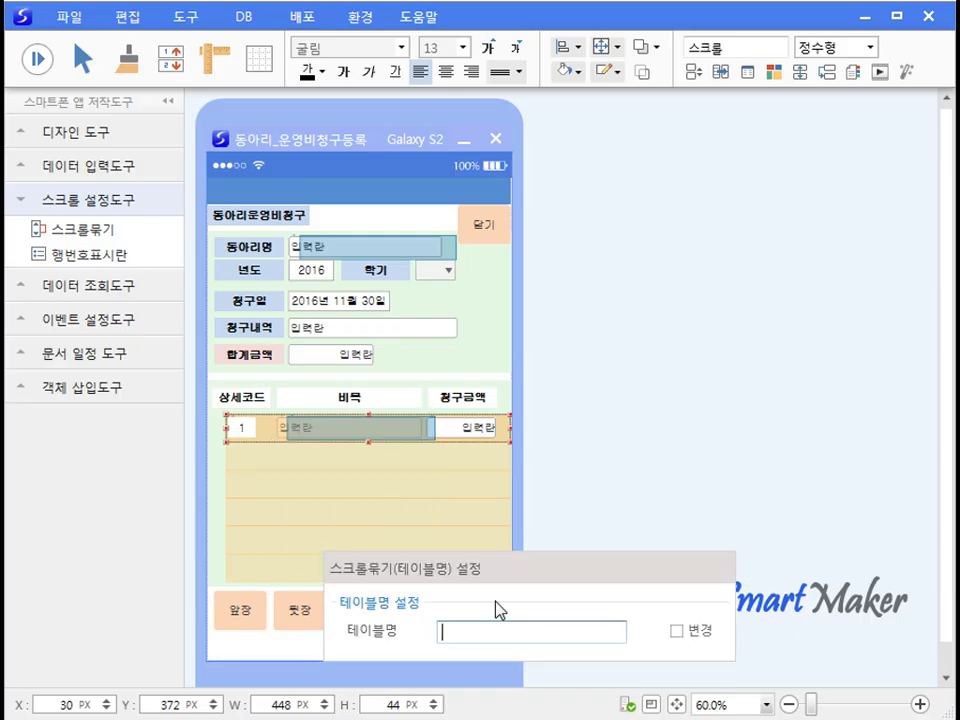
text(동아리운영비청구상세)
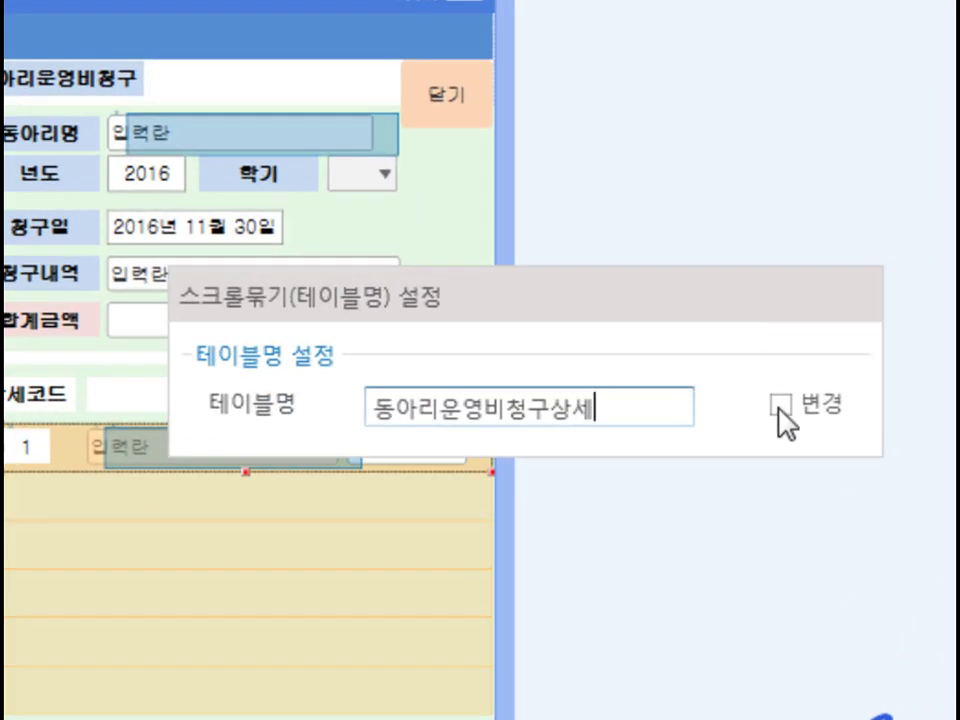
click(779, 405)
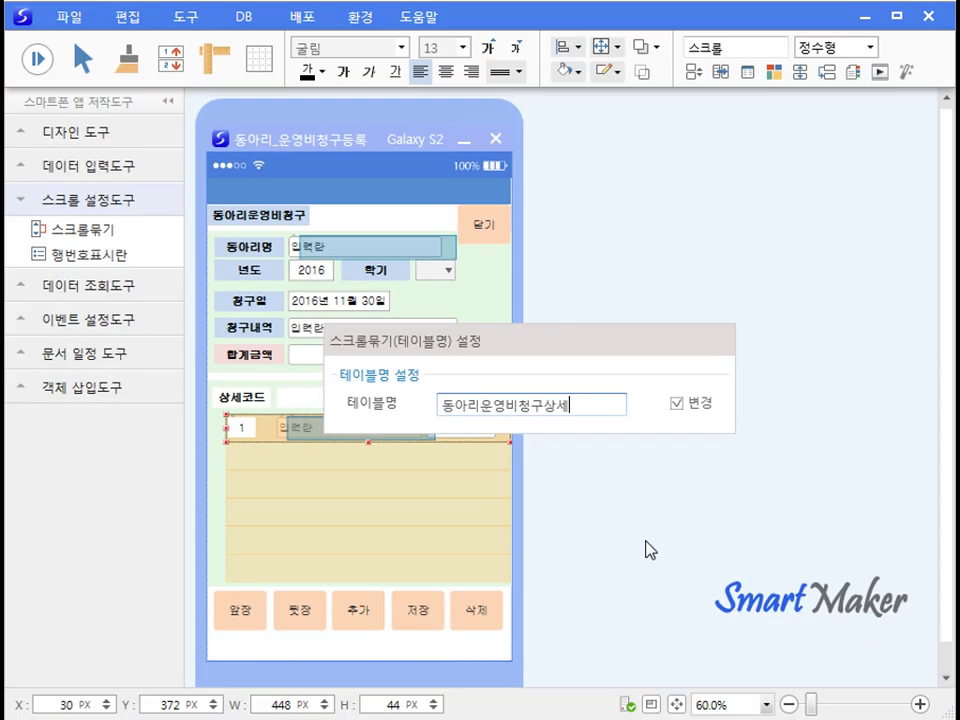
key(Return)
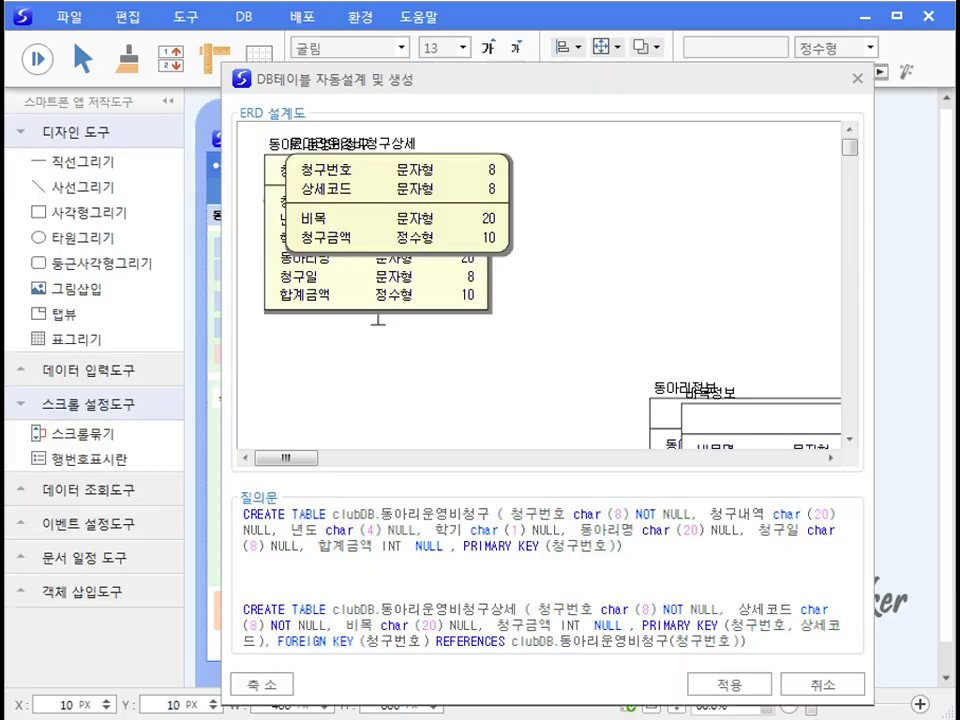
Separate the overlapping 동아리운영비청구 and 동아리운영비청구상세 tables in the ERD and apply the automatic table creation.
mouse_move(300, 134)
mouse_down()
mouse_move(484, 217)
mouse_move(413, 184)
mouse_move(292, 152)
mouse_up()
drag(489, 183, 757, 275)
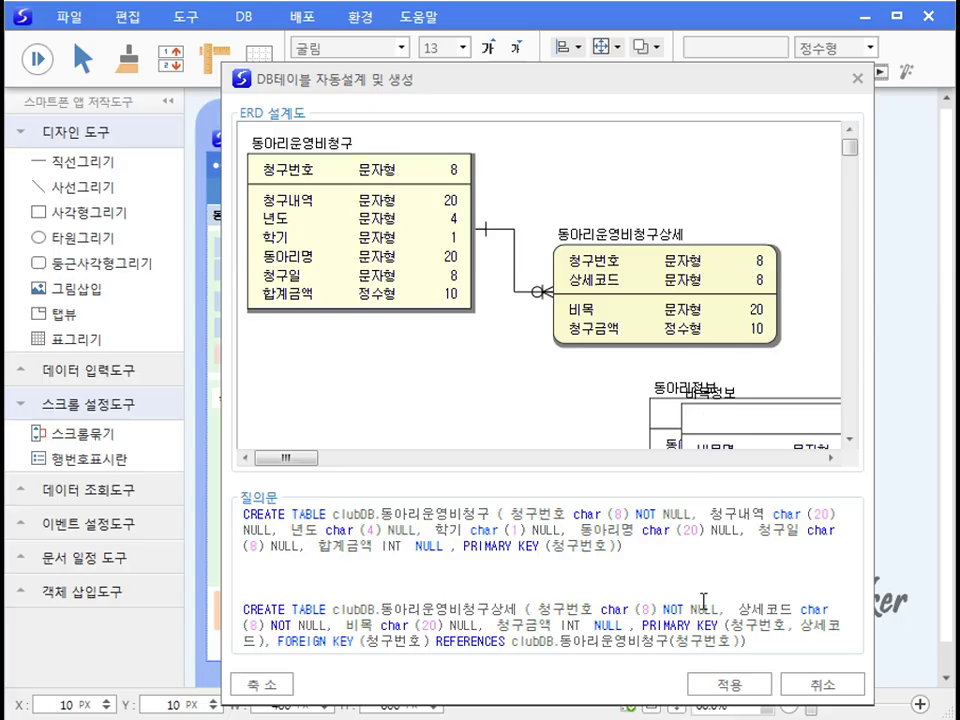
click(715, 686)
key(Return)
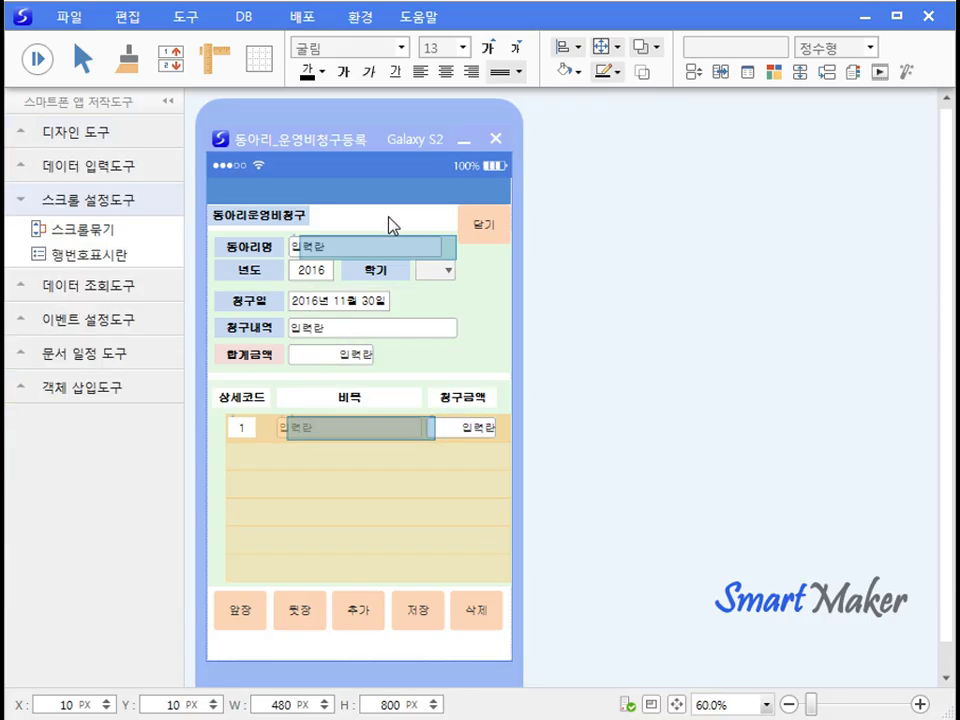
click(314, 360)
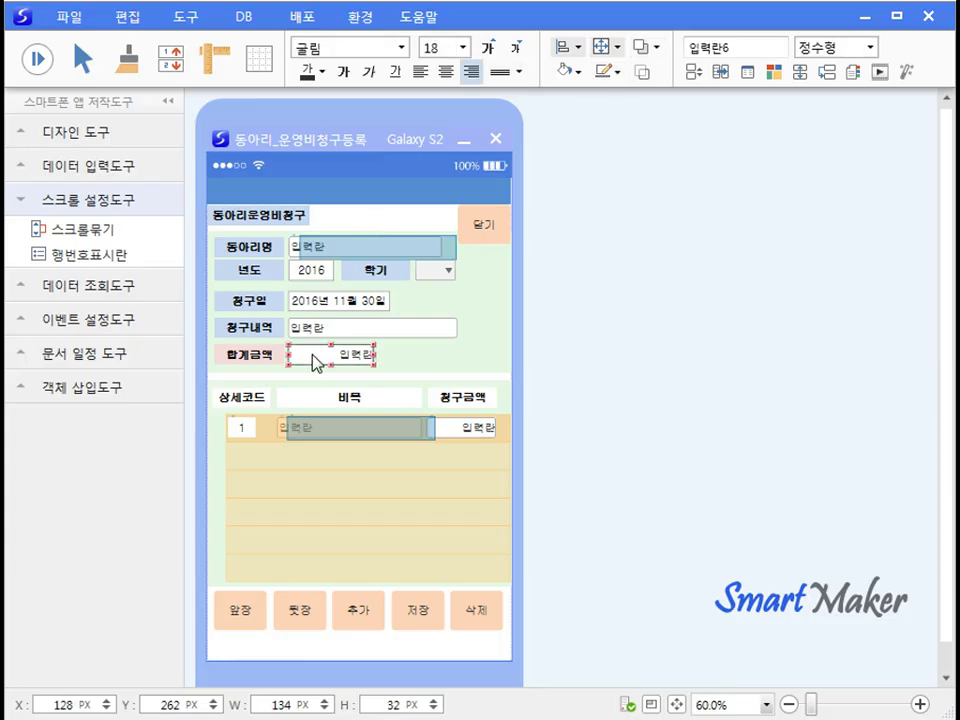
right_click(316, 362)
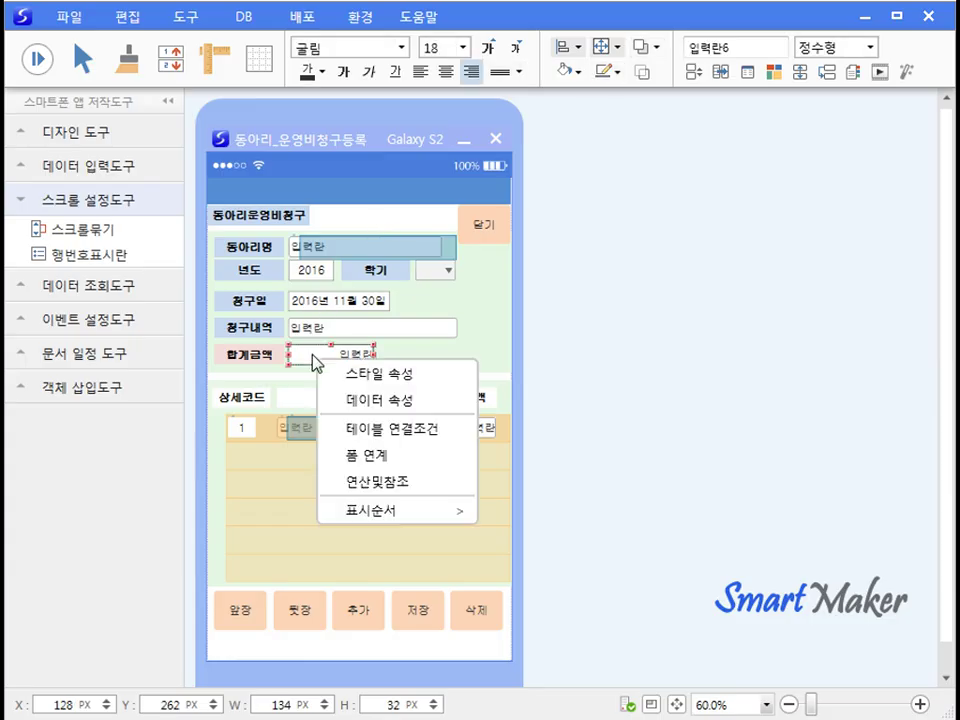
click(381, 482)
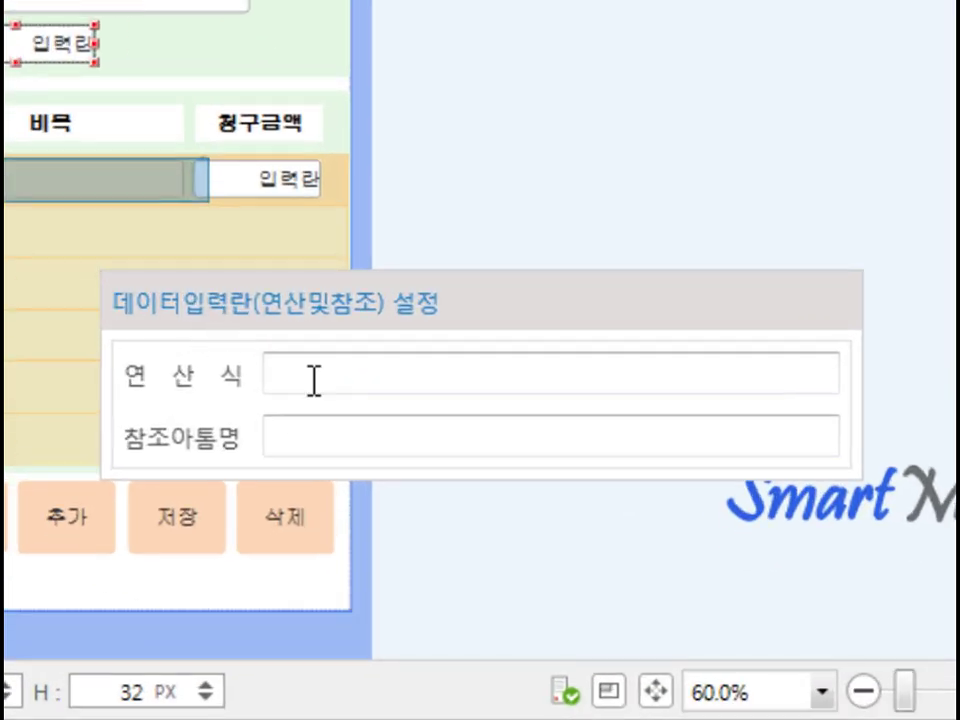
click(314, 381)
text(@합계(청구금액))
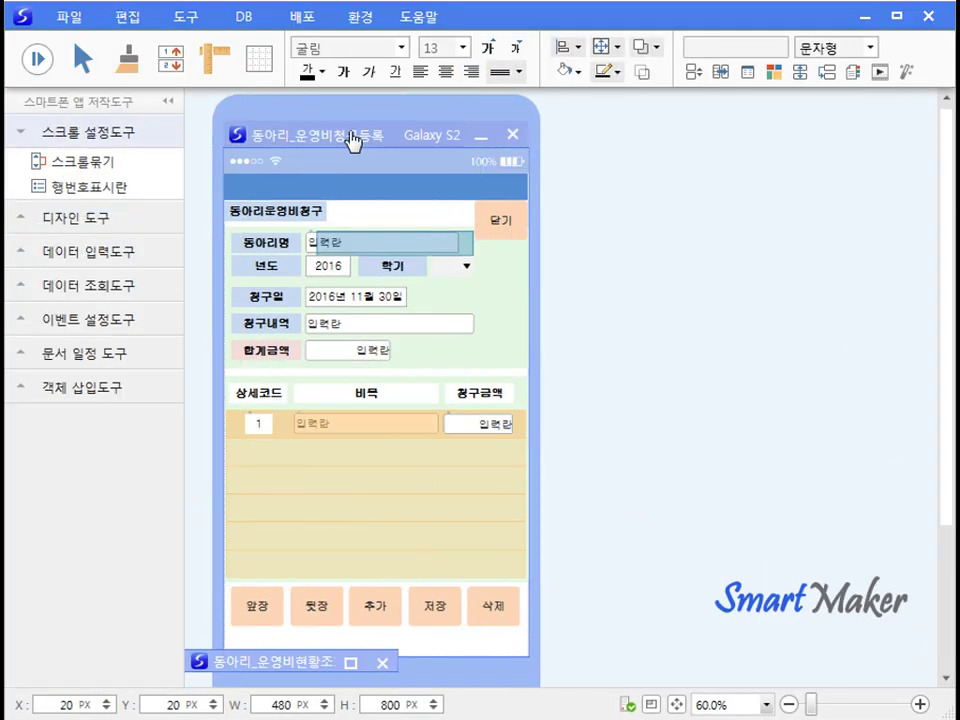
Run the 동아리_운영비청구등록 form and fill in club 월드컵 and claim description 운영비.
click(352, 140)
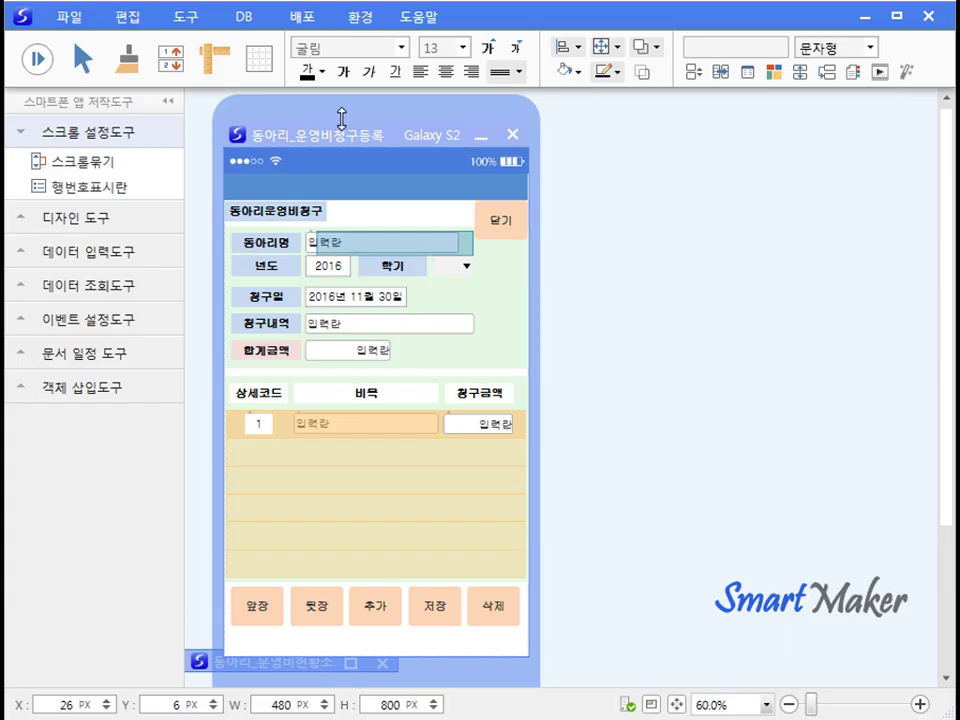
click(37, 58)
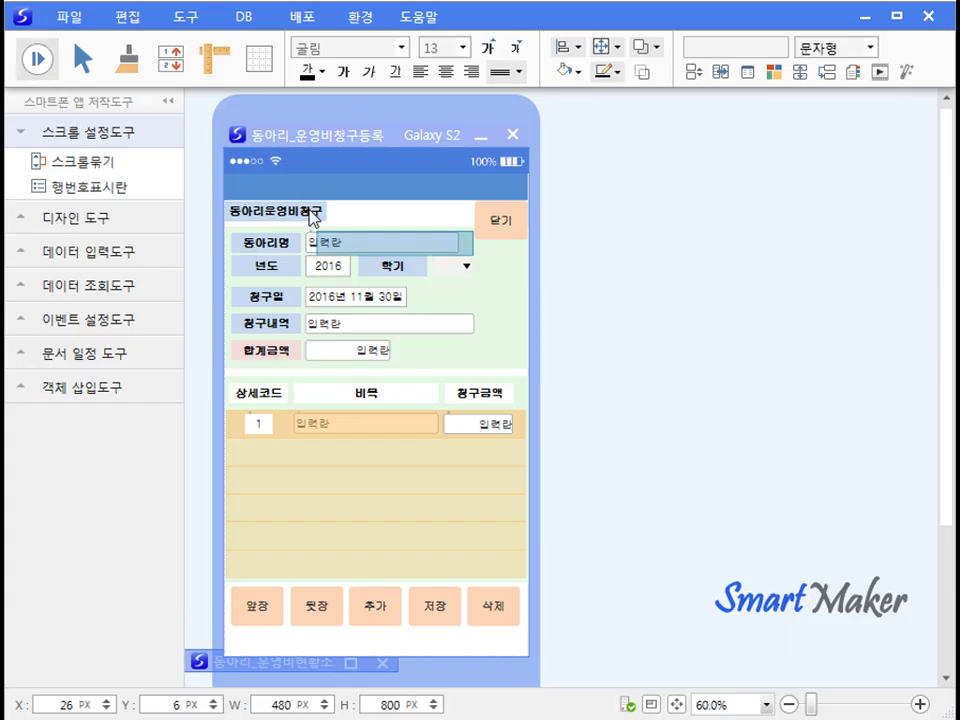
click(317, 250)
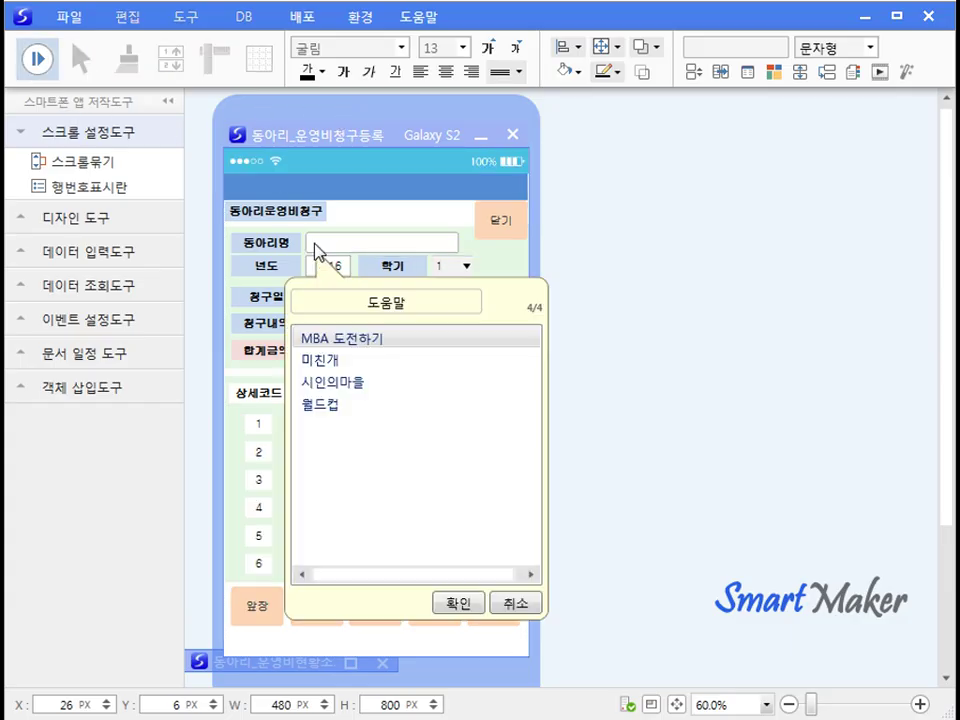
double_click(333, 409)
click(332, 324)
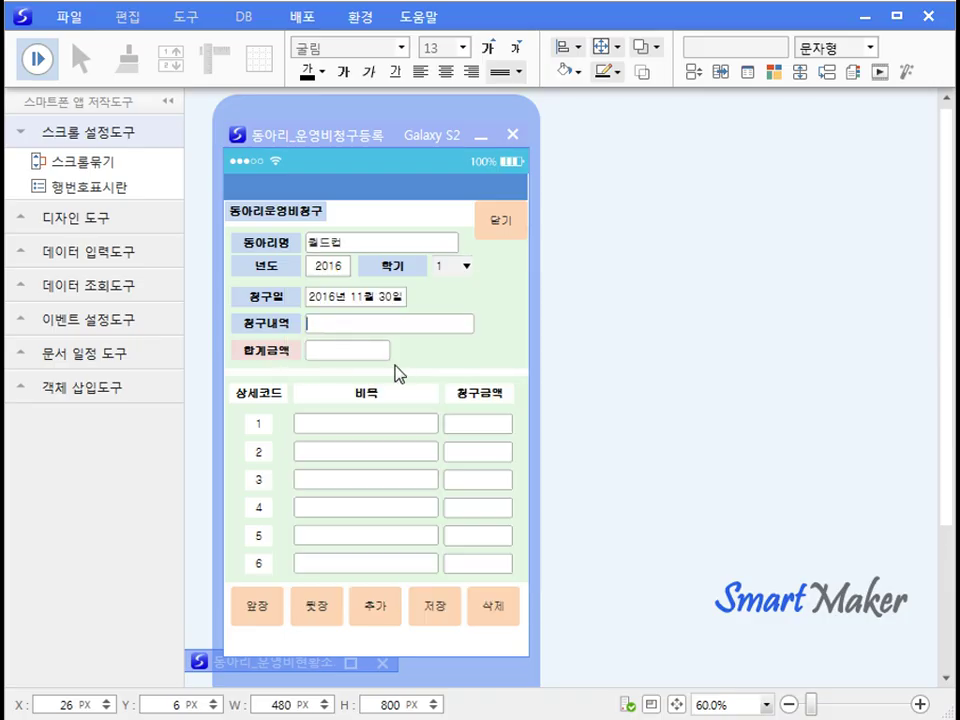
text(운영비)
Enter two detail rows in the claim: 식비 with 100,000 and 물품구입비 with 200,000.
click(314, 430)
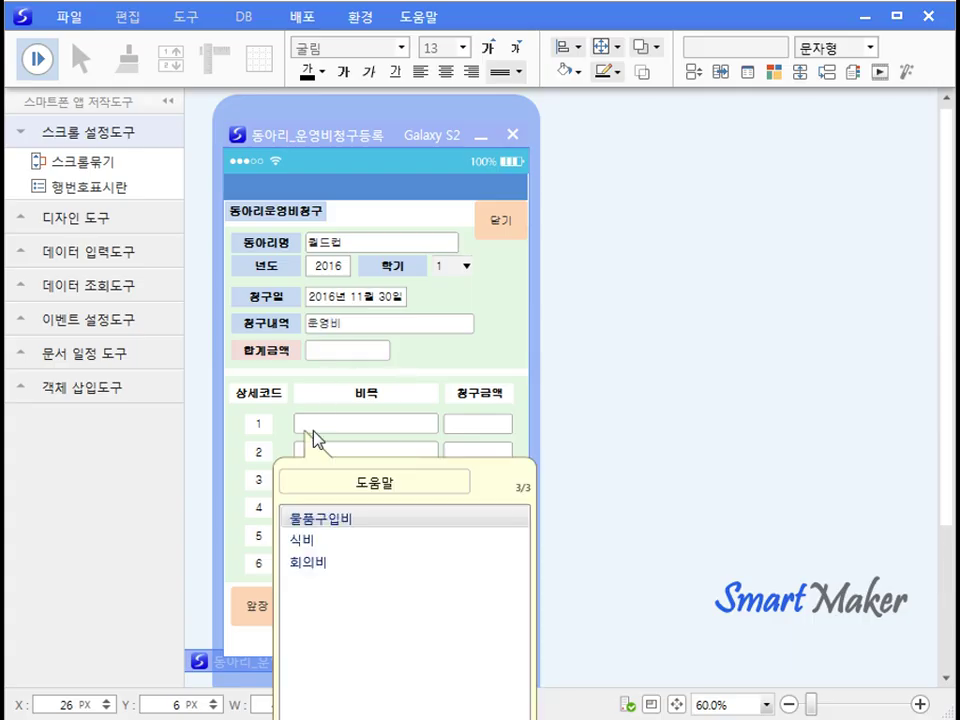
click(314, 541)
click(452, 426)
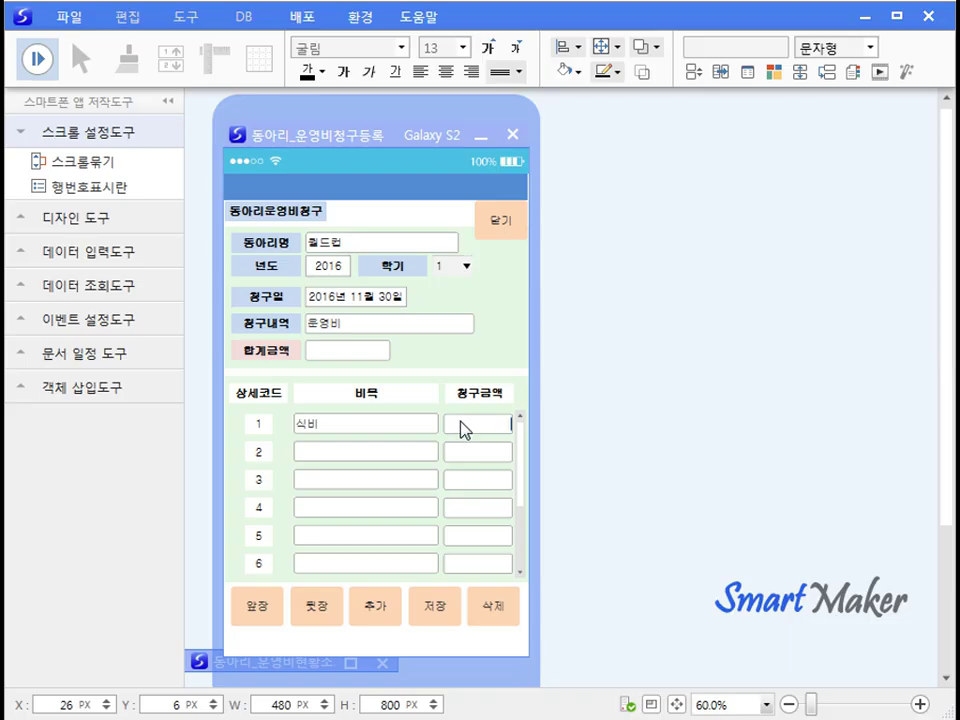
text(1000000)
click(332, 456)
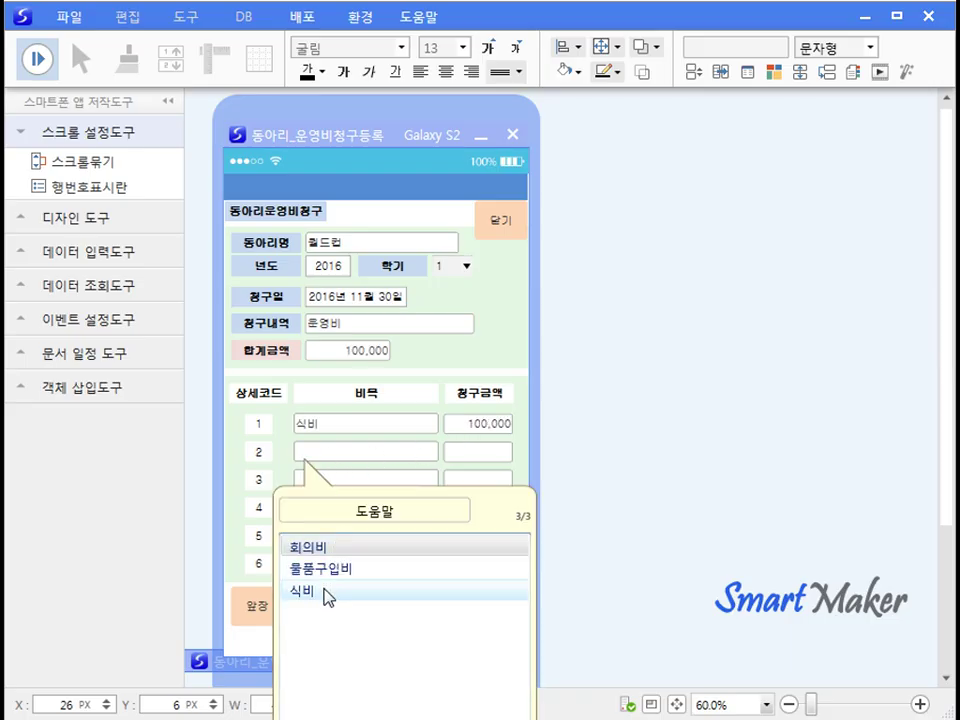
click(328, 570)
click(479, 456)
text(200,000)
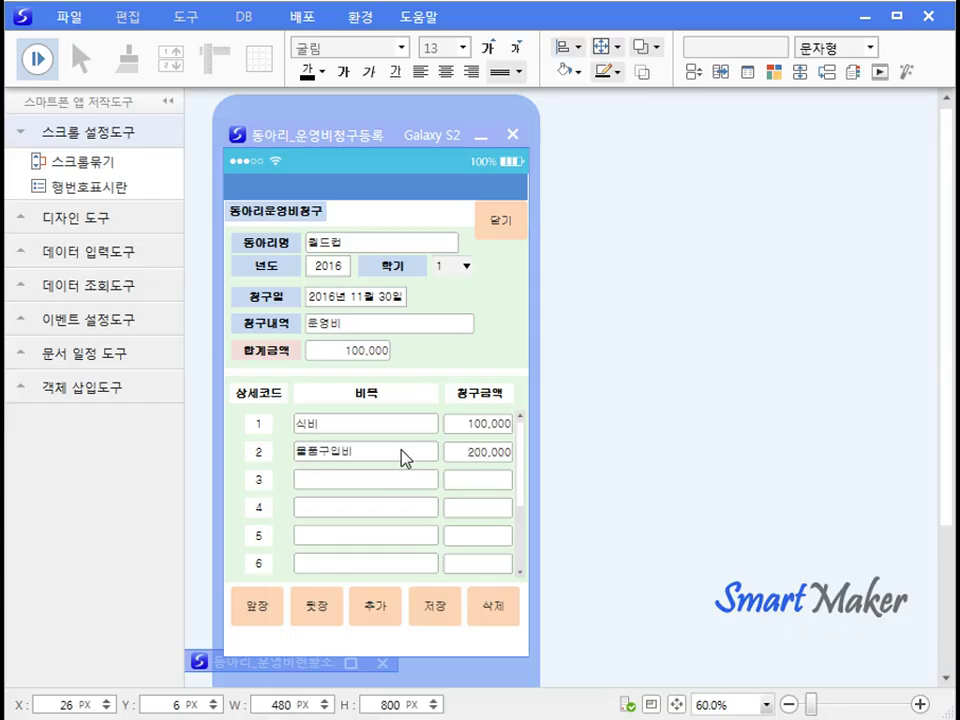
Save the claim and bring the previous record back into the form.
click(427, 612)
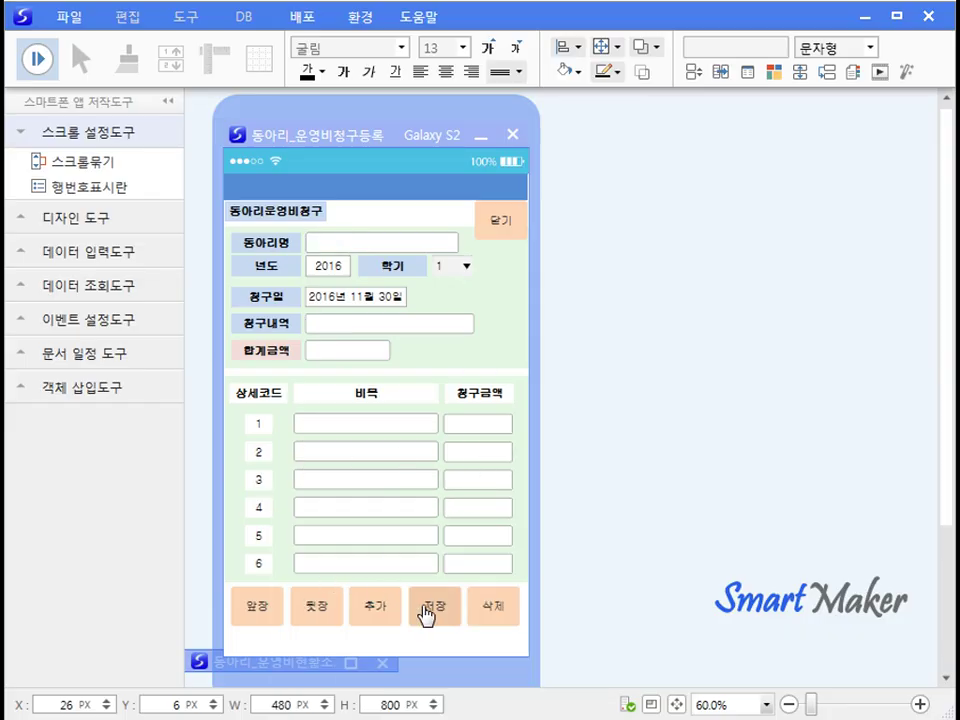
click(242, 613)
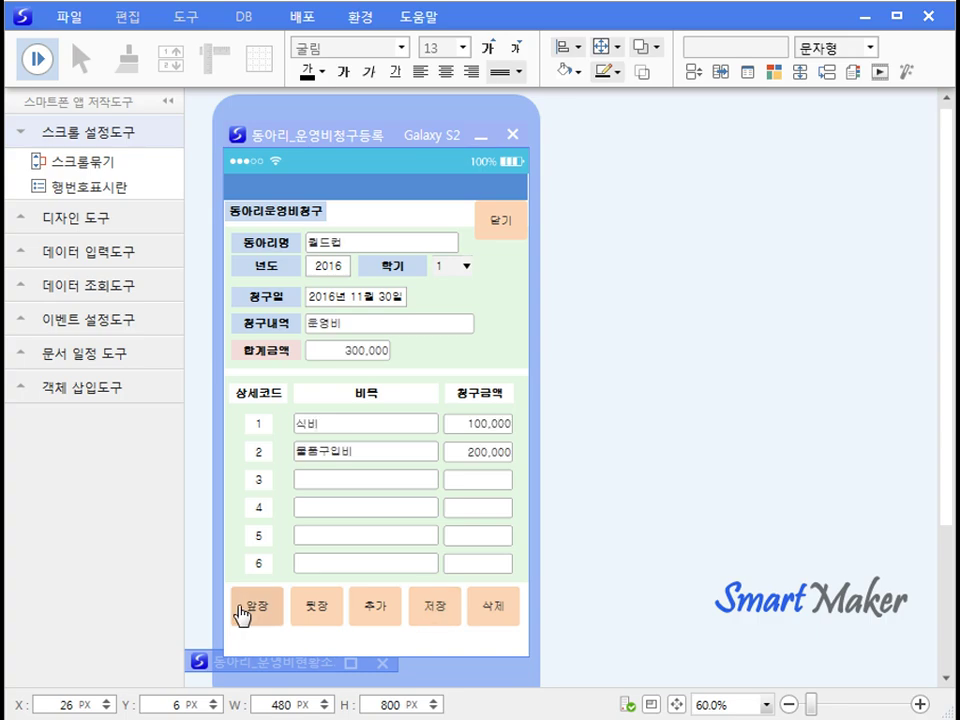
Restore the 동아리_운영비현황조회 form, run it and place it beside the claim registration form.
click(200, 665)
click(350, 663)
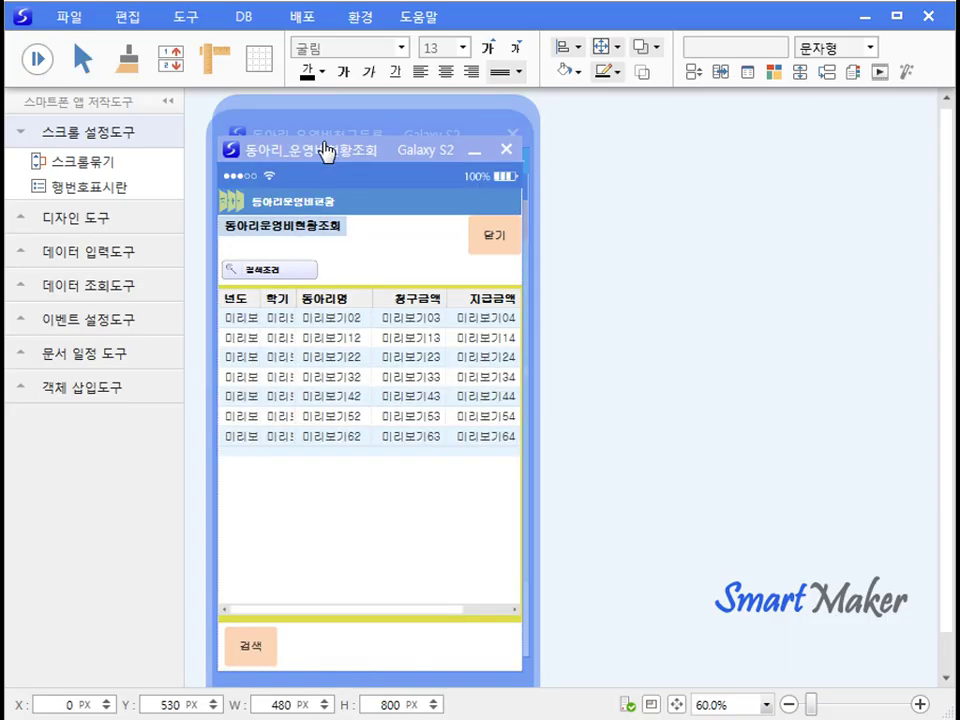
click(37, 58)
drag(366, 160, 724, 143)
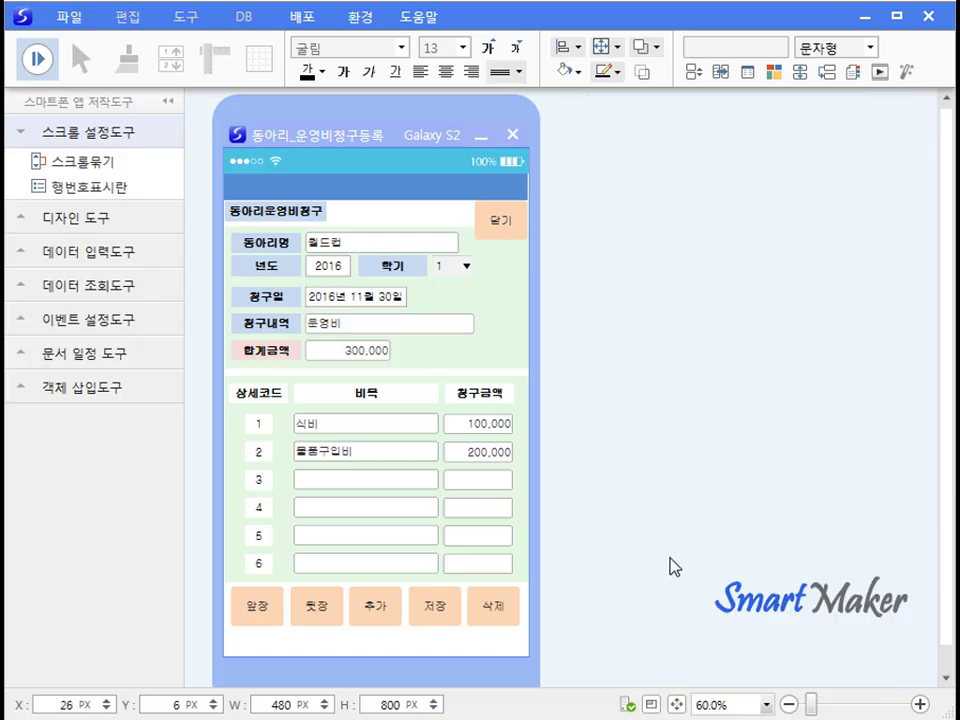
Delete the displayed 월드컵 test claim in the running 동아리_운영비청구등록 form and confirm the deletion.
click(489, 607)
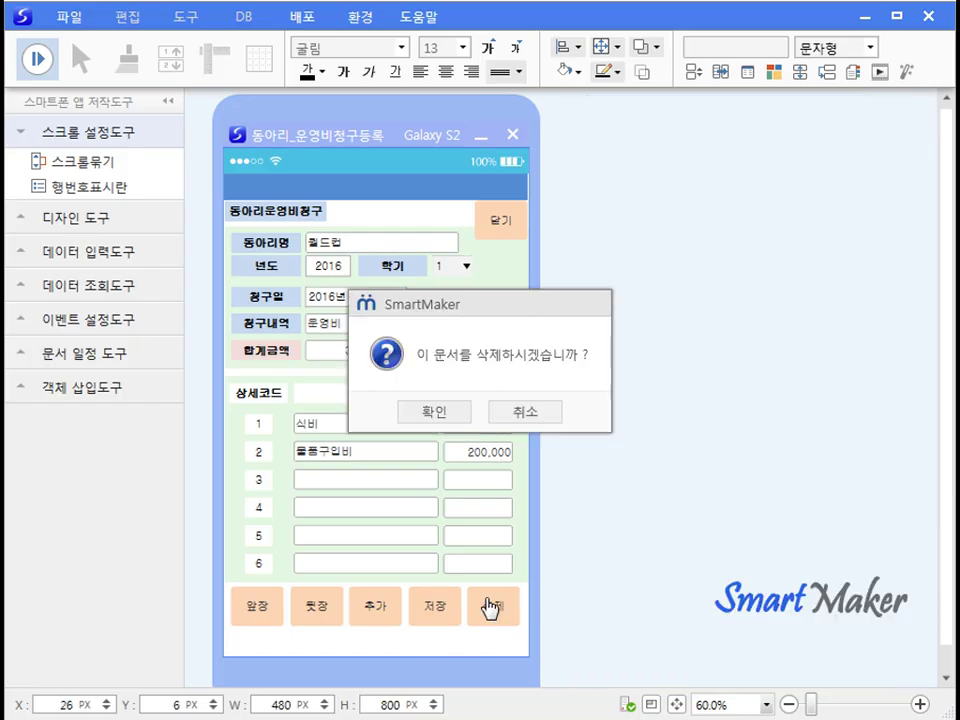
click(443, 424)
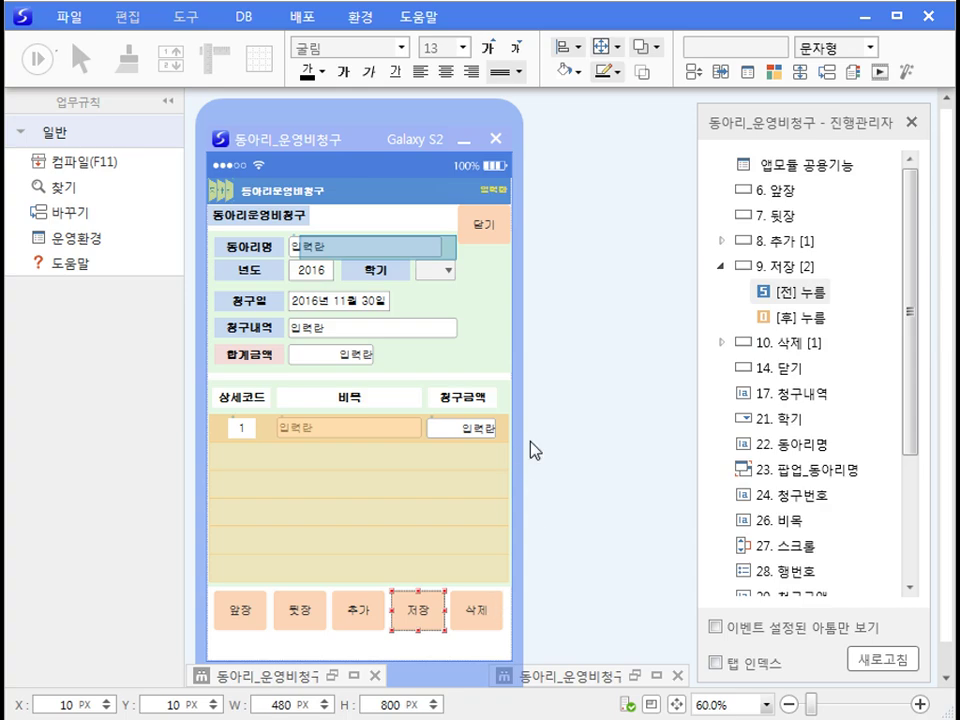
In the finished 동아리_운영비청구 form, open the 저장 button's pre-processing event and the 업무규칙 script behind its 저장_집계 paragraph.
double_click(800, 295)
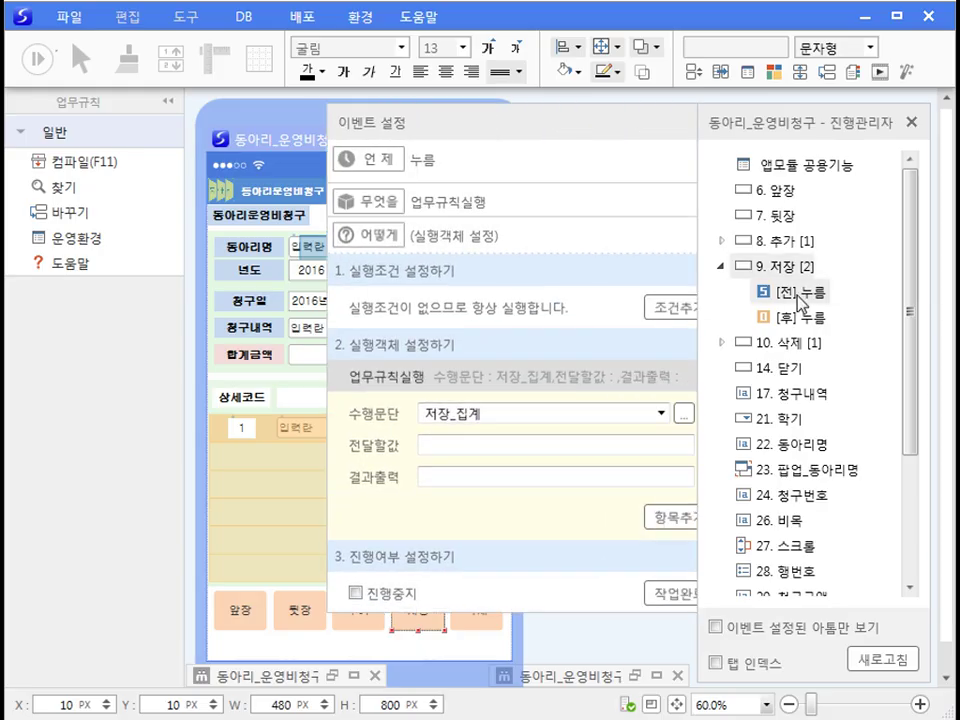
click(500, 415)
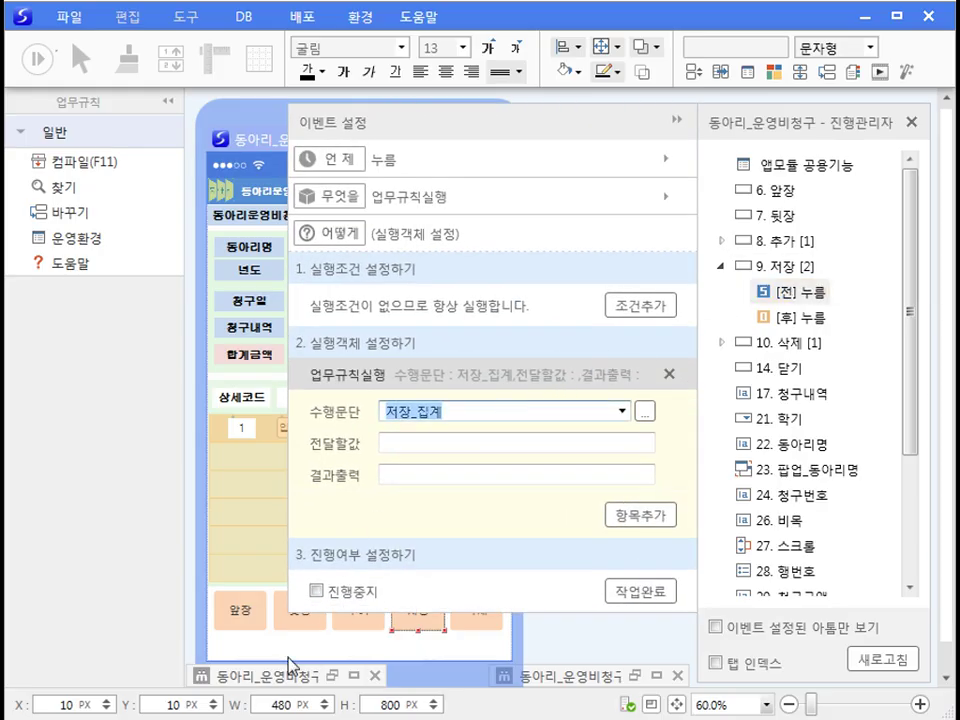
click(203, 686)
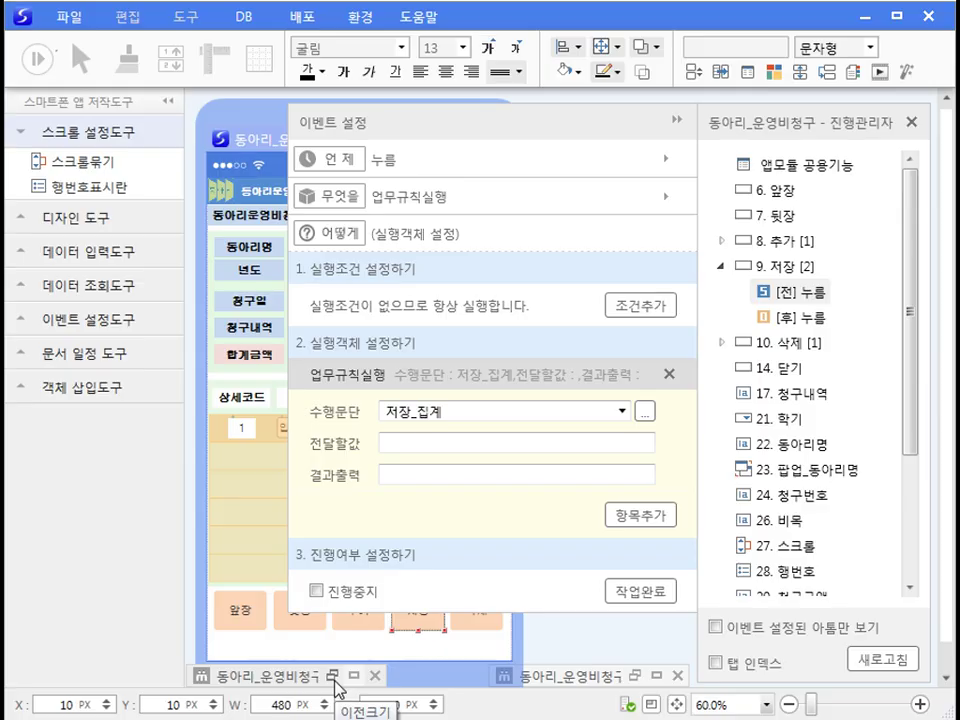
click(334, 677)
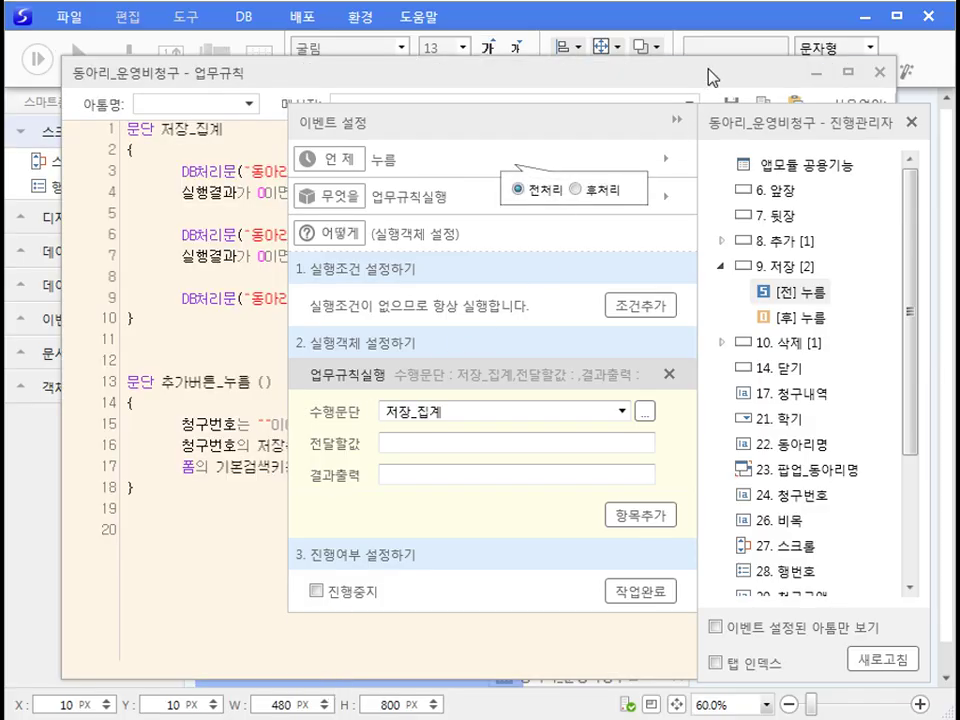
click(709, 77)
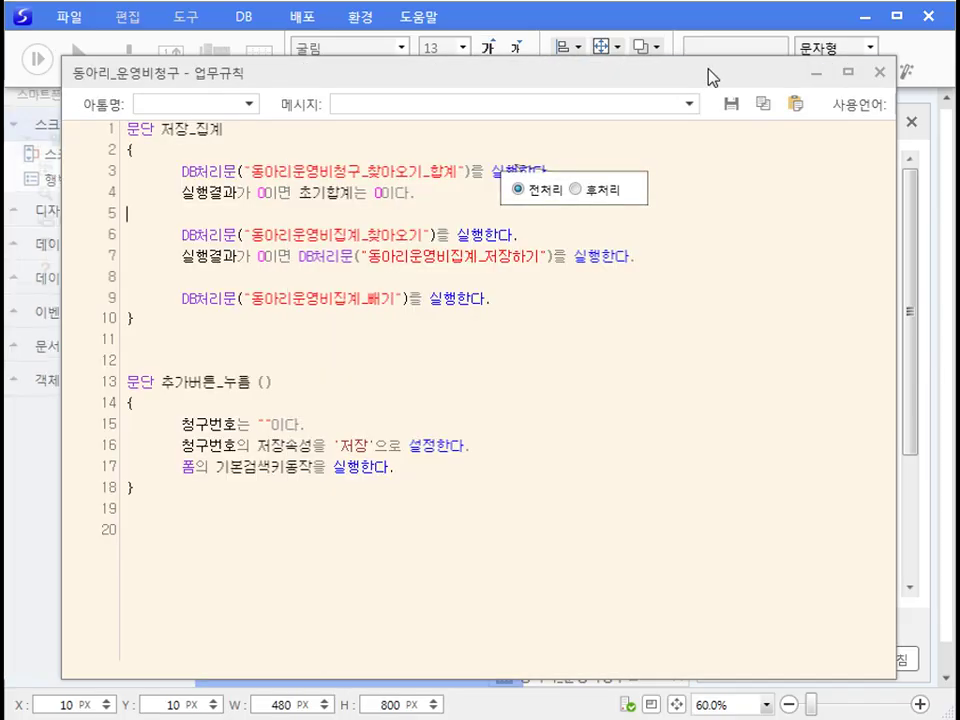
Examine the 찾아오기, 저장하기 and 빼기 statements in the 저장_집계 paragraph and minimize the script.
click(655, 261)
drag(137, 178, 126, 273)
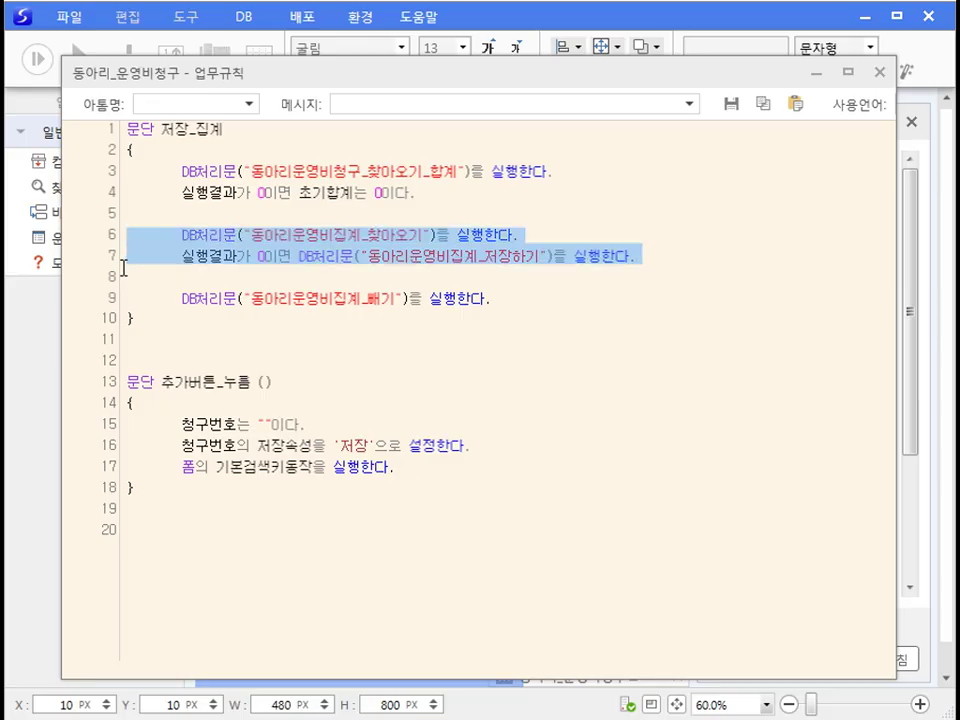
click(128, 296)
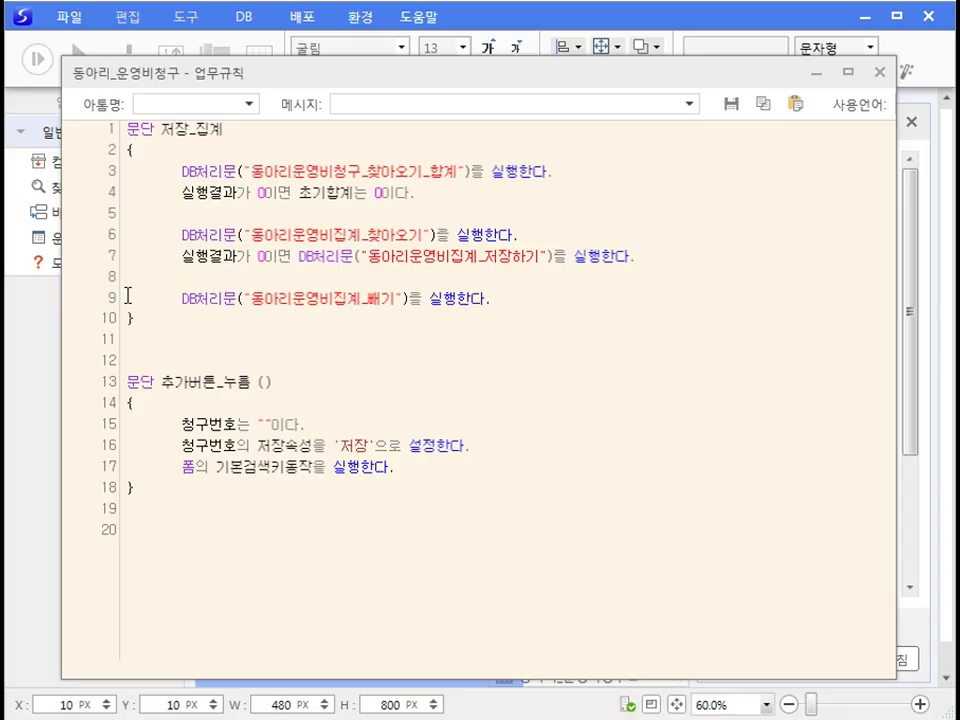
drag(128, 296, 128, 316)
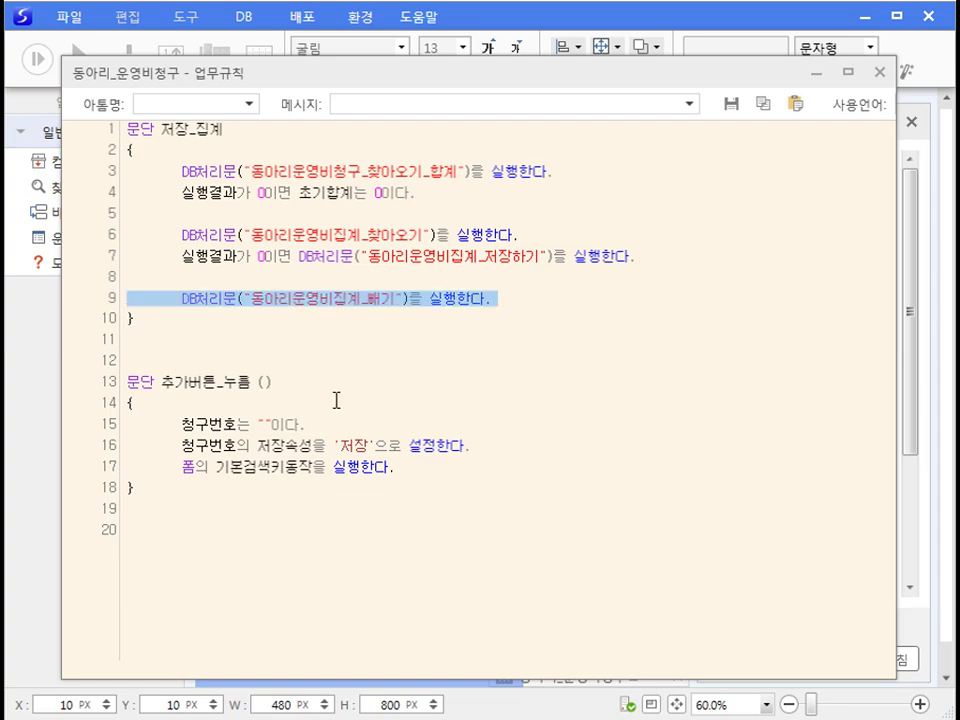
click(383, 379)
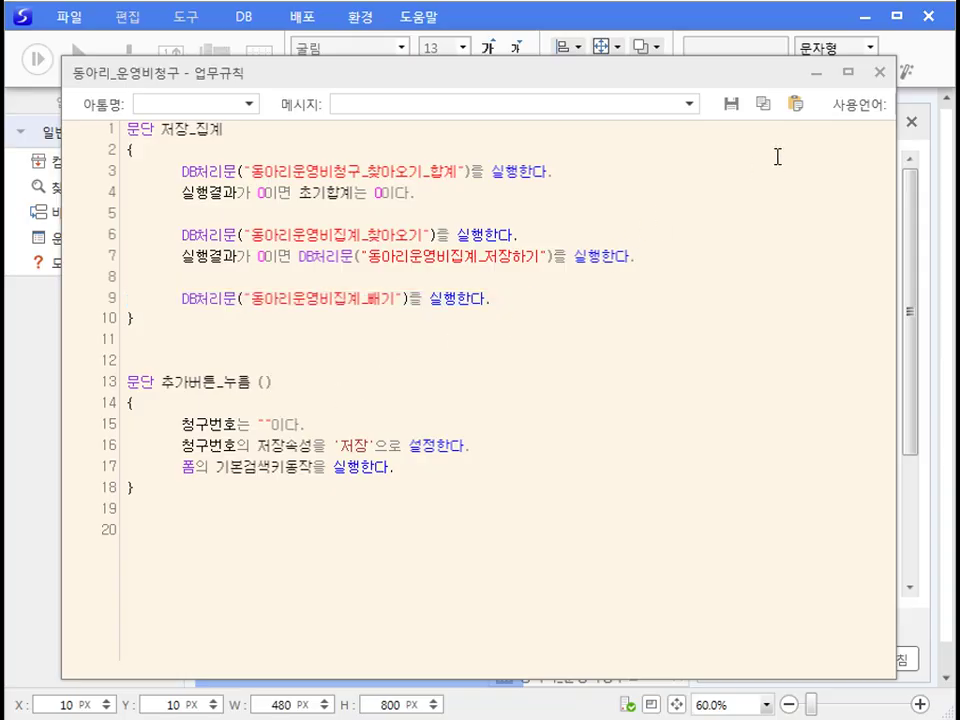
click(816, 73)
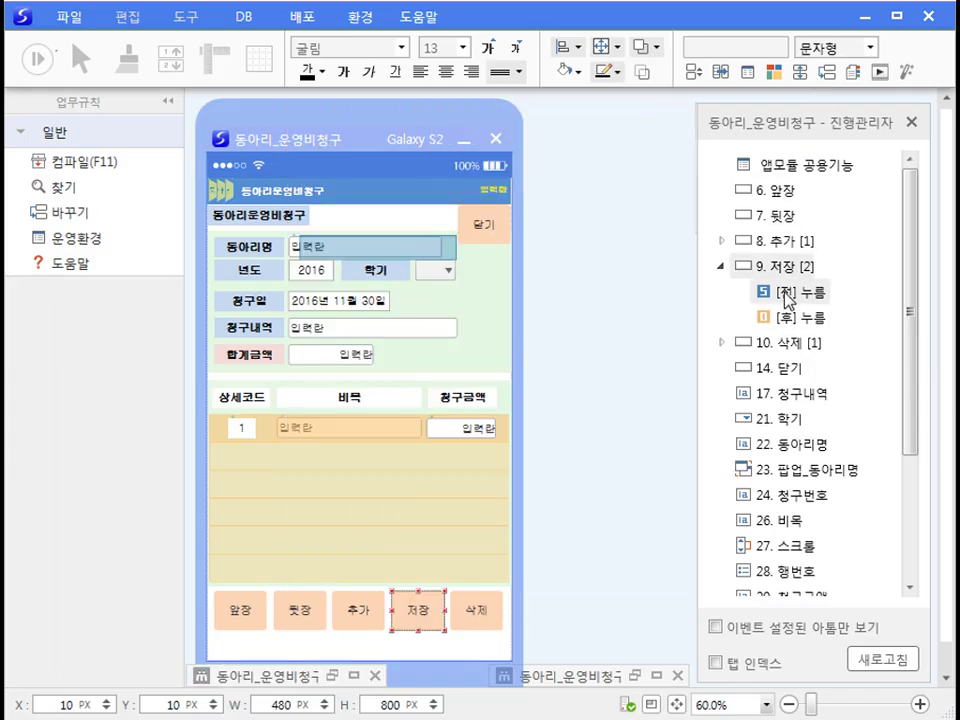
Compare the 저장 button's pre-processing and post-processing event settings, checking which object the post-processing event executes.
click(787, 295)
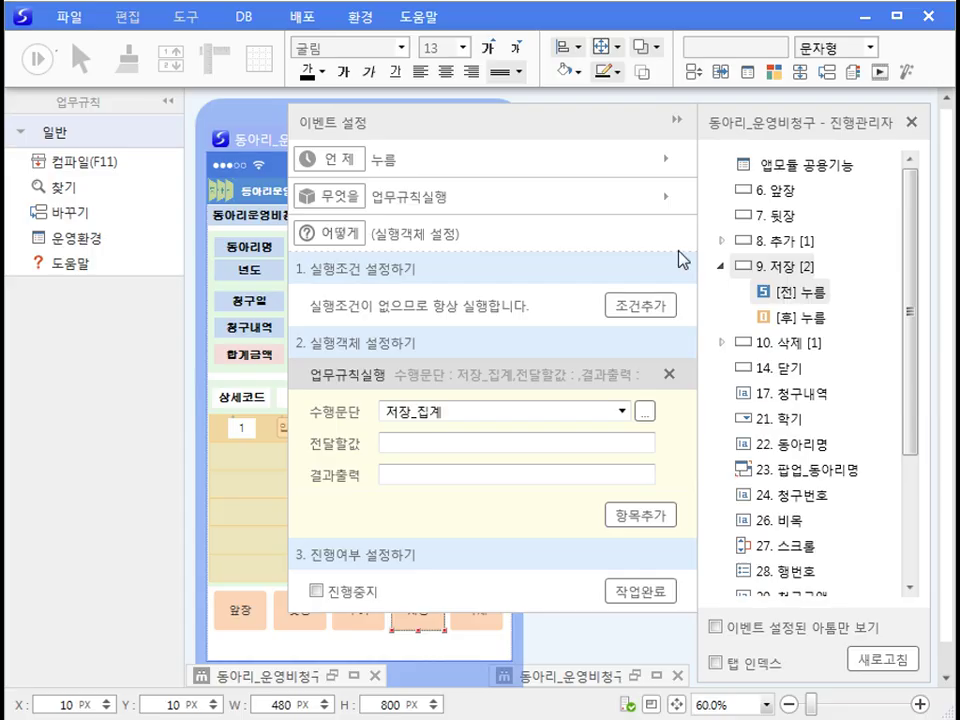
mouse_move(633, 170)
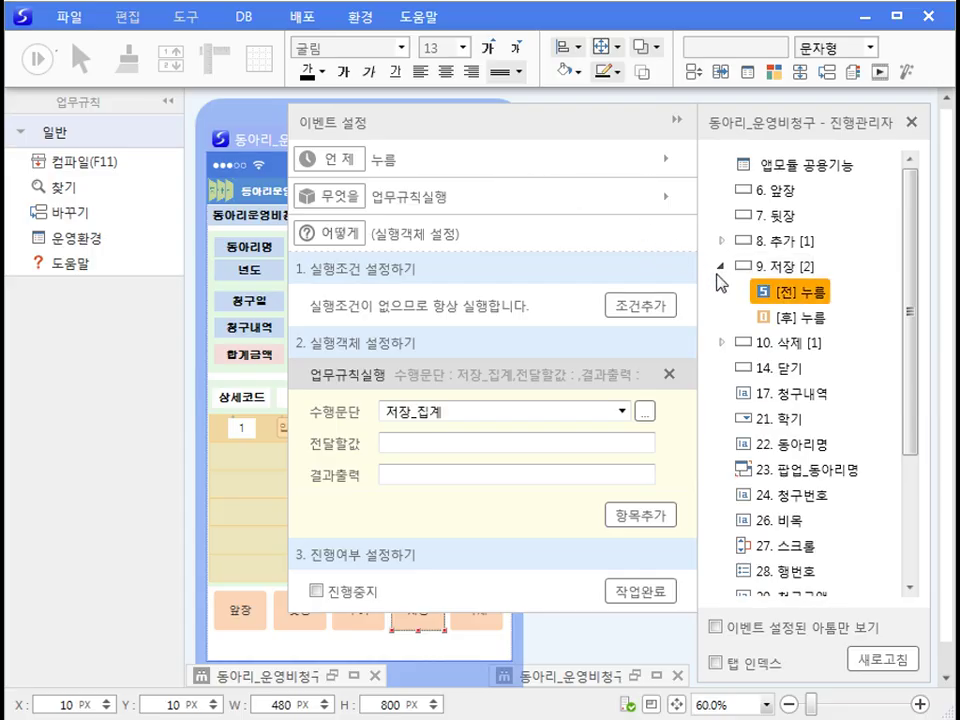
click(786, 319)
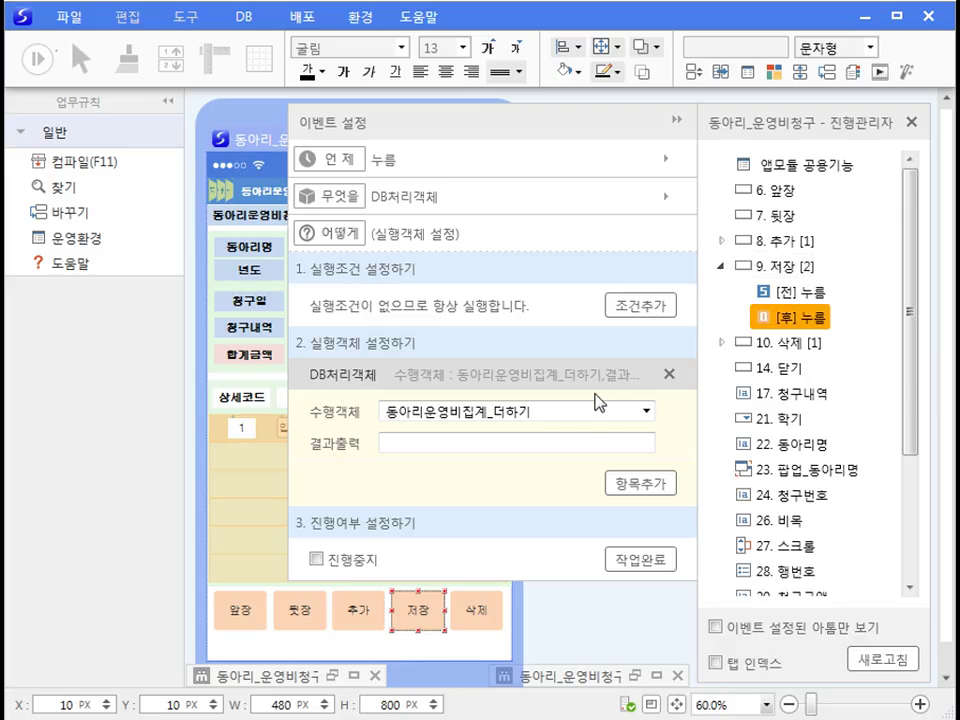
double_click(562, 409)
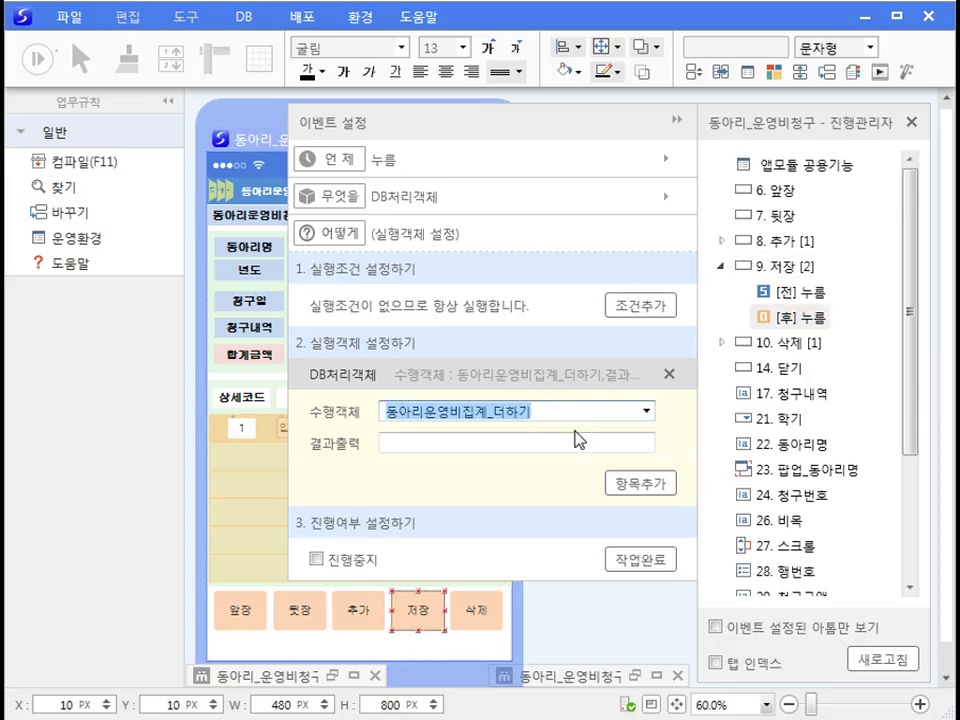
Examine the DB processing object 동아리운영비집계_더하기, including its target table, conditions and variable links.
click(637, 677)
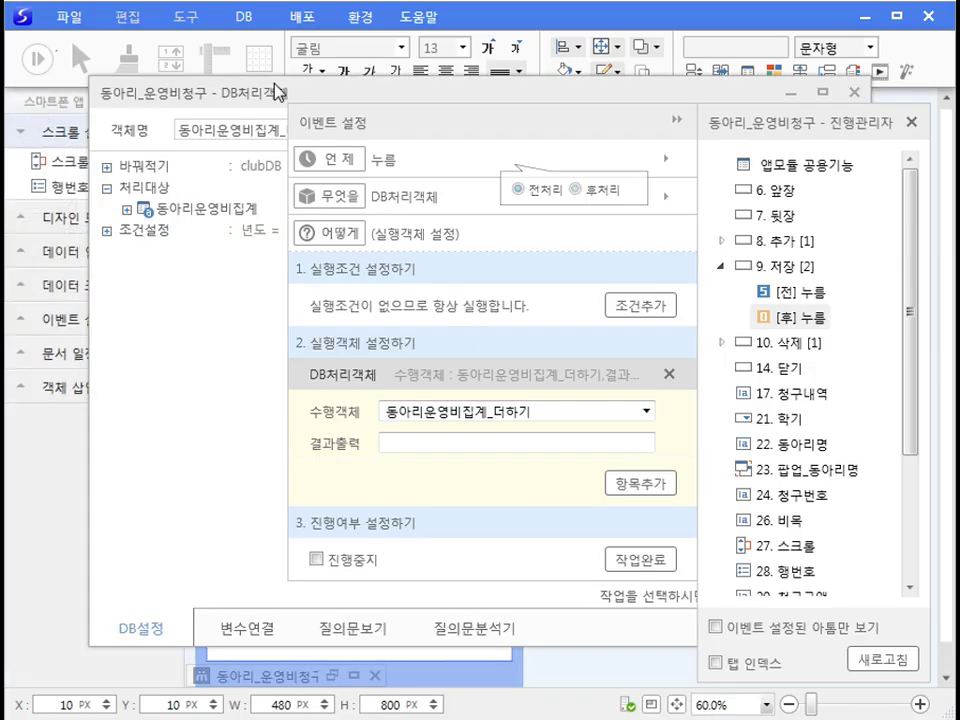
click(262, 95)
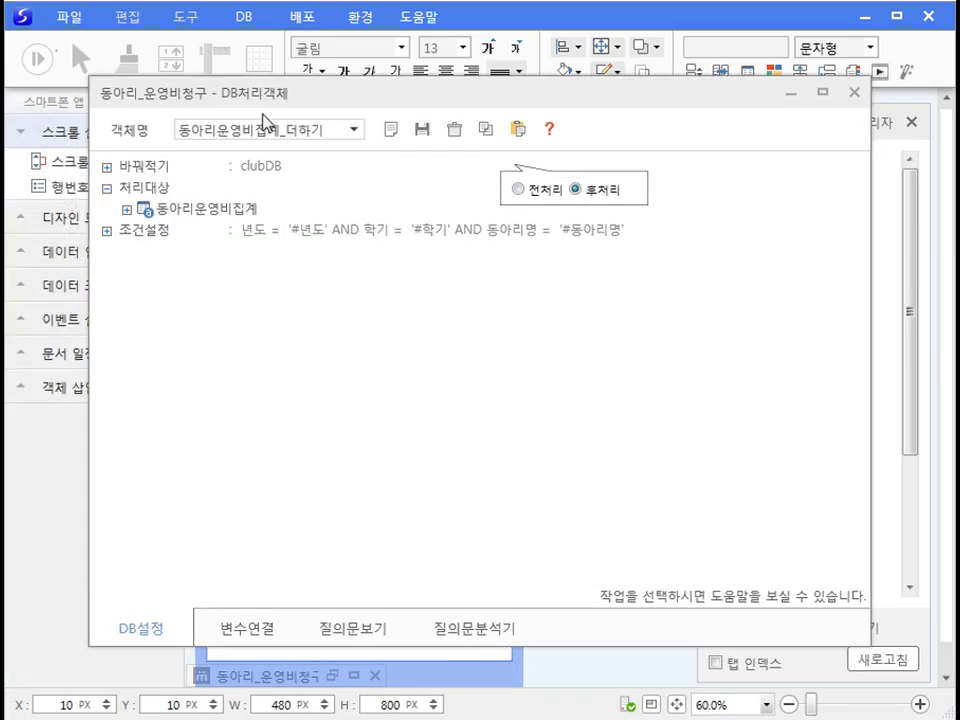
click(352, 131)
click(335, 160)
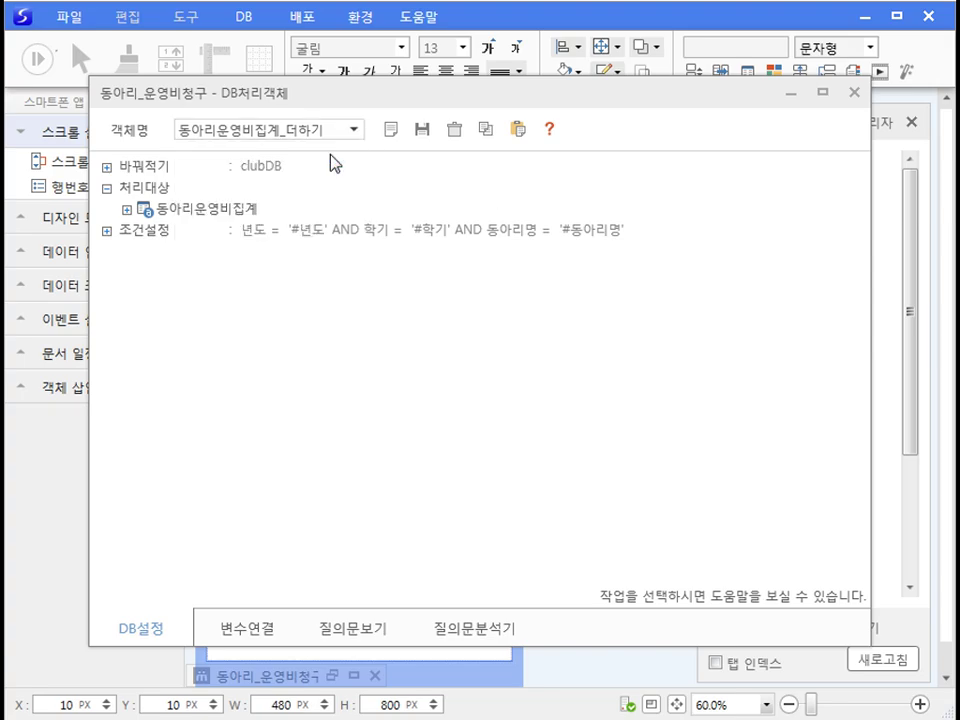
click(262, 637)
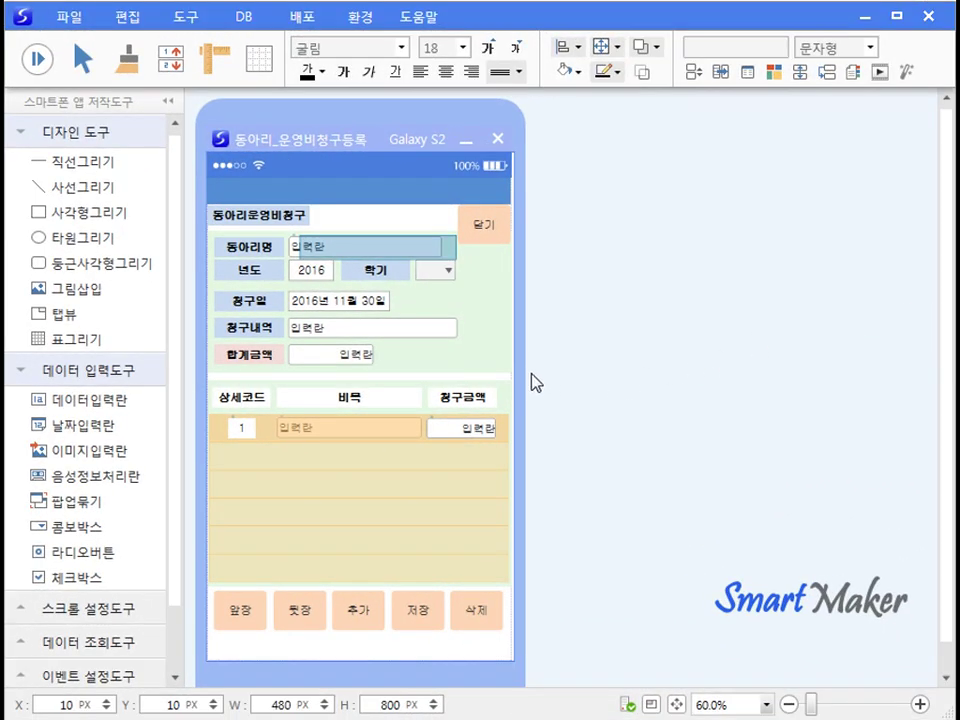
Widen the 동아리_운영비청구등록 form to expose its hidden area and add a data input field named 초기합계 beside the 초기합계 label.
drag(520, 369, 740, 369)
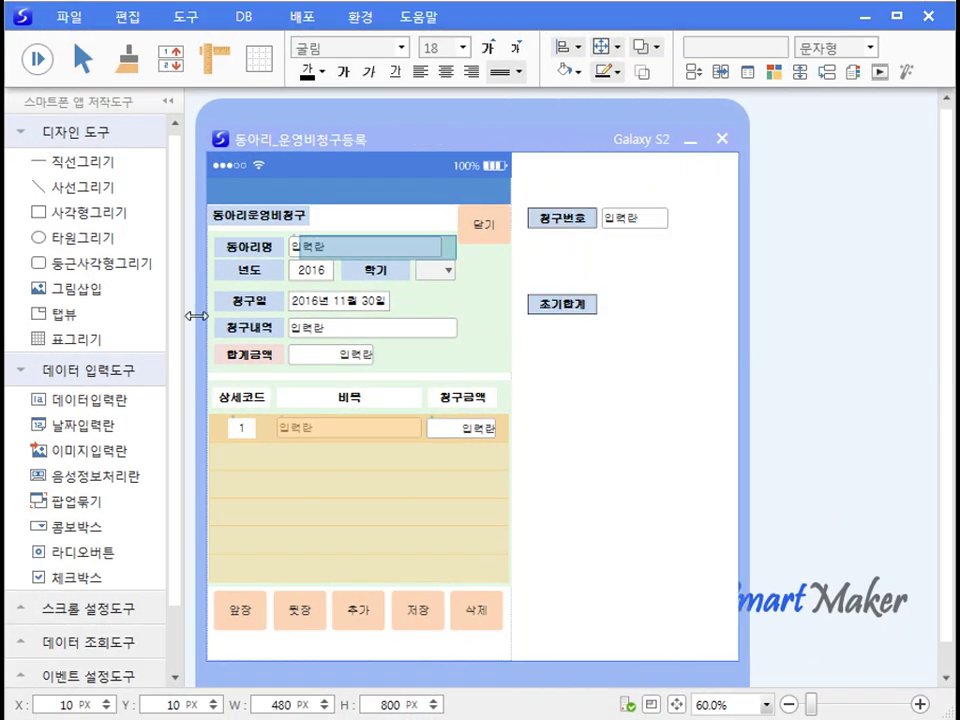
drag(36, 407, 645, 311)
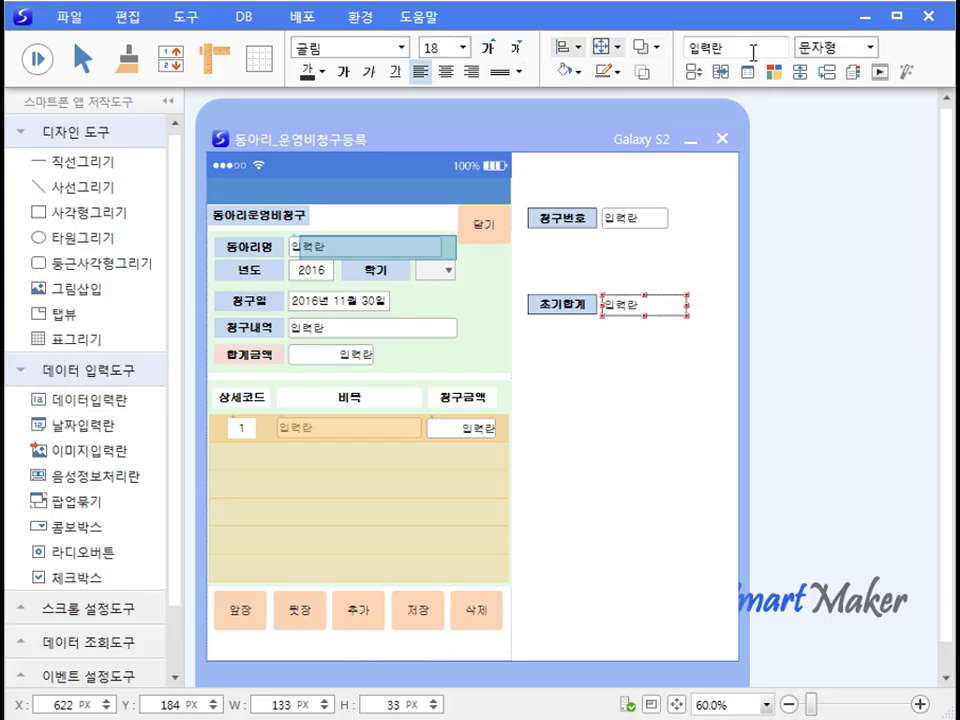
text(초기합계)
click(529, 336)
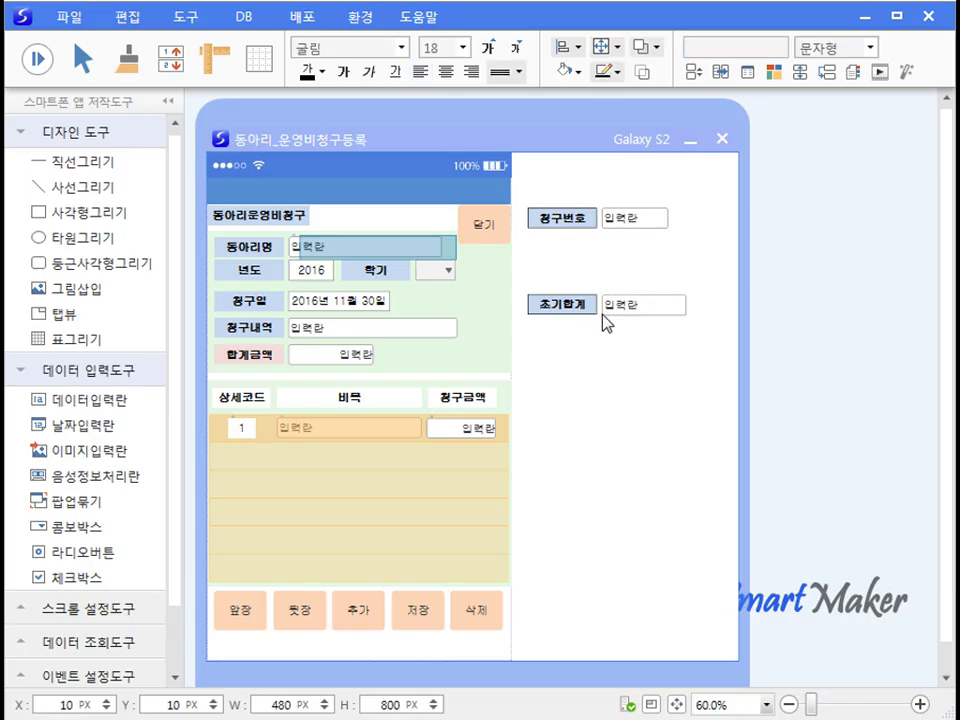
Set the 초기합계 field's data type to numeric and enable its 저장안함 option.
click(620, 306)
right_click(620, 306)
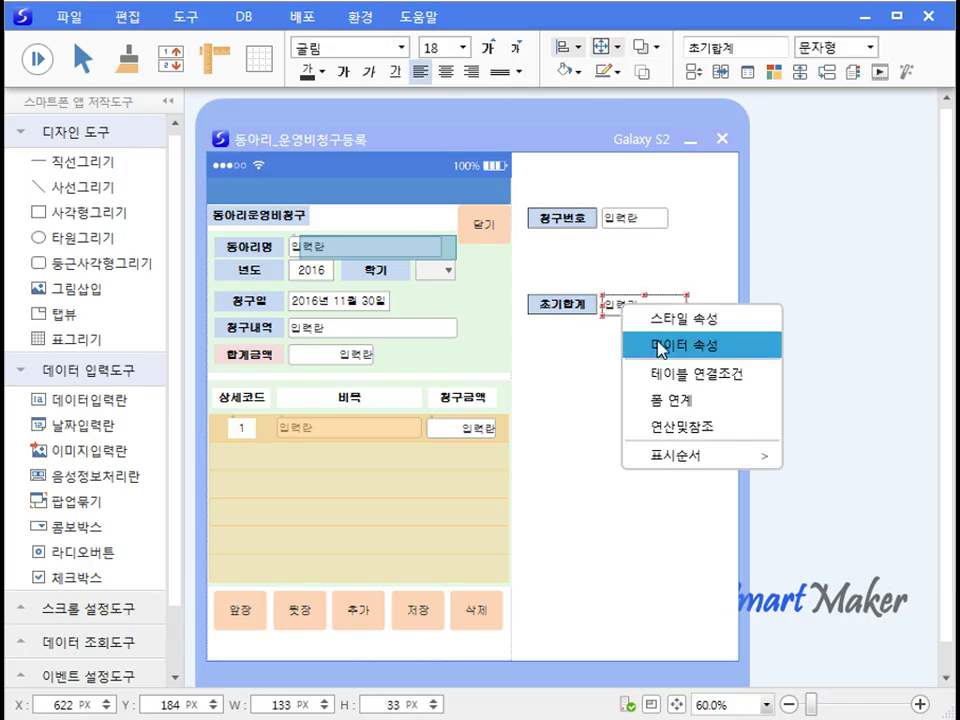
click(630, 342)
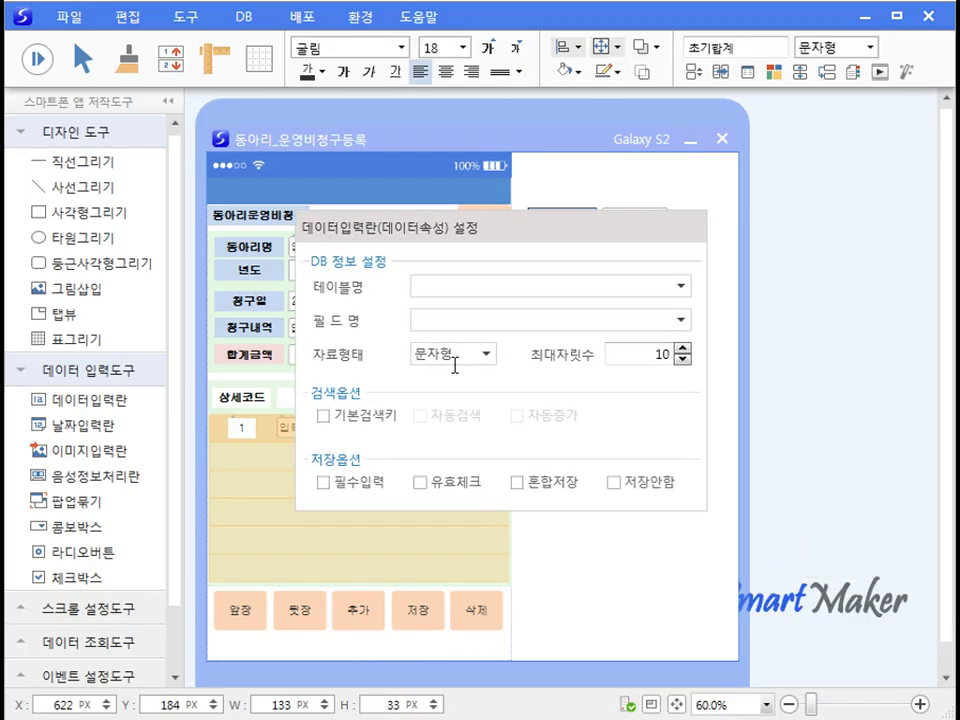
click(484, 355)
click(455, 414)
click(613, 482)
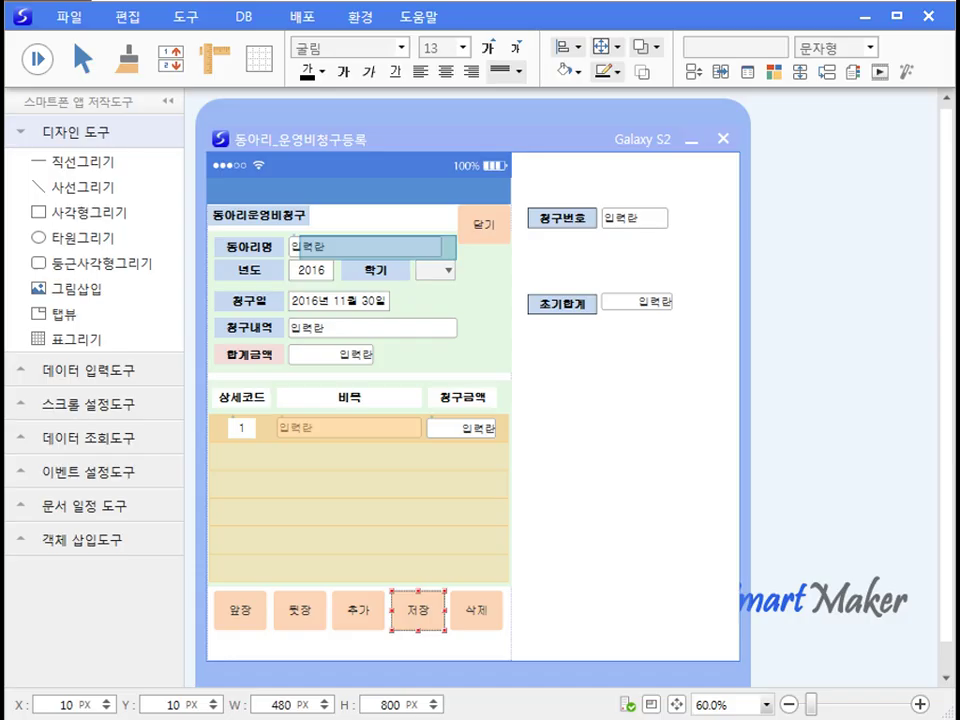
Add an event to the 저장 button in the 진행관리자 that executes a business rule with paragraph 저장_집계.
right_click(568, 435)
click(626, 508)
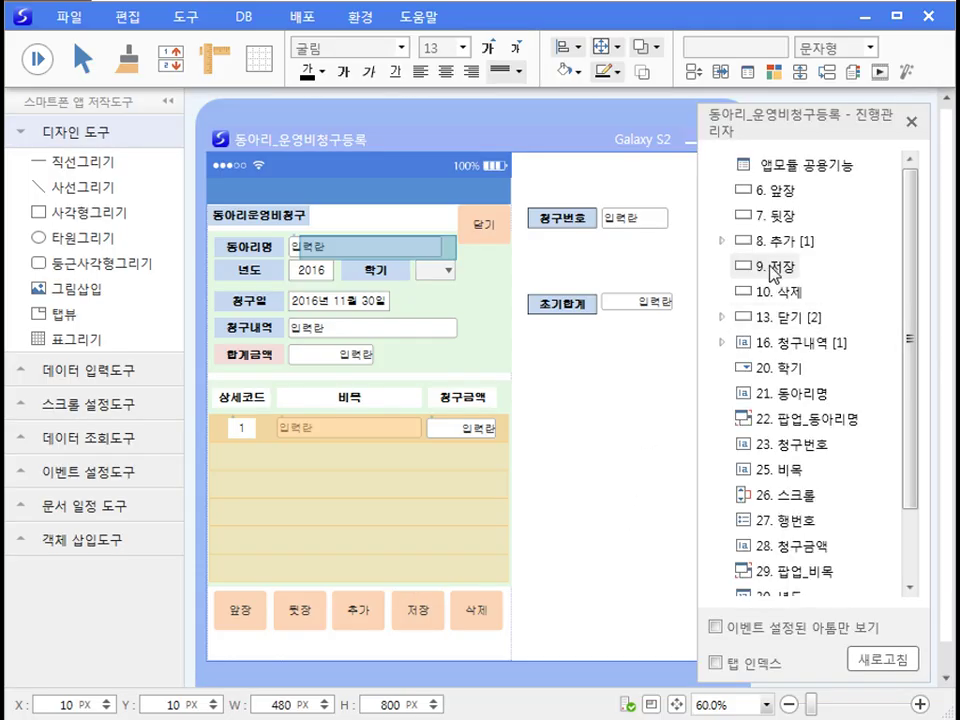
click(765, 266)
click(416, 197)
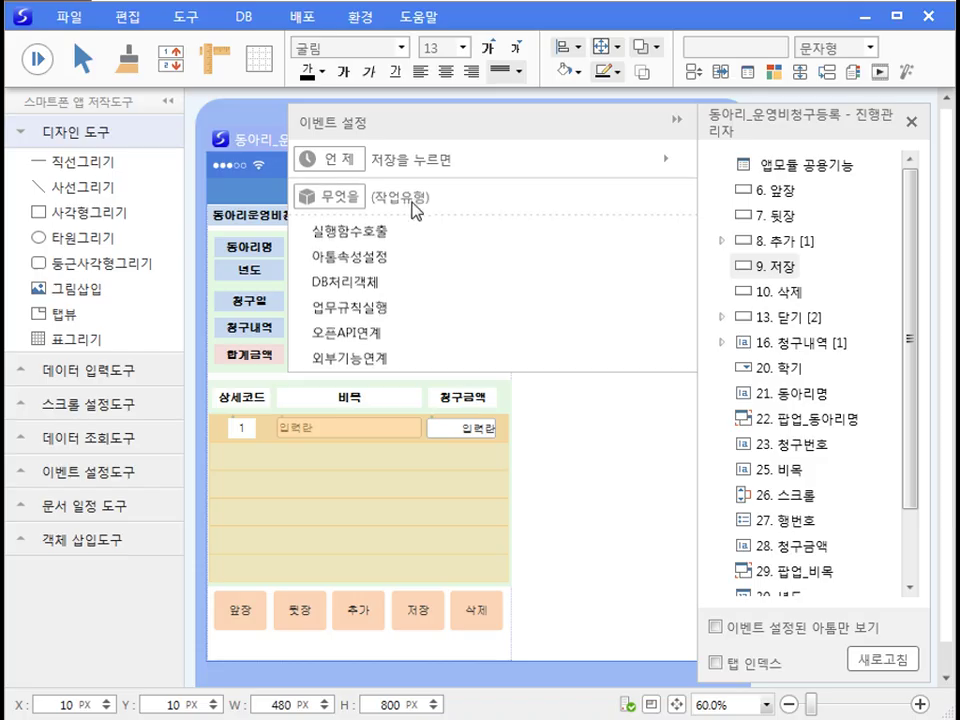
click(386, 305)
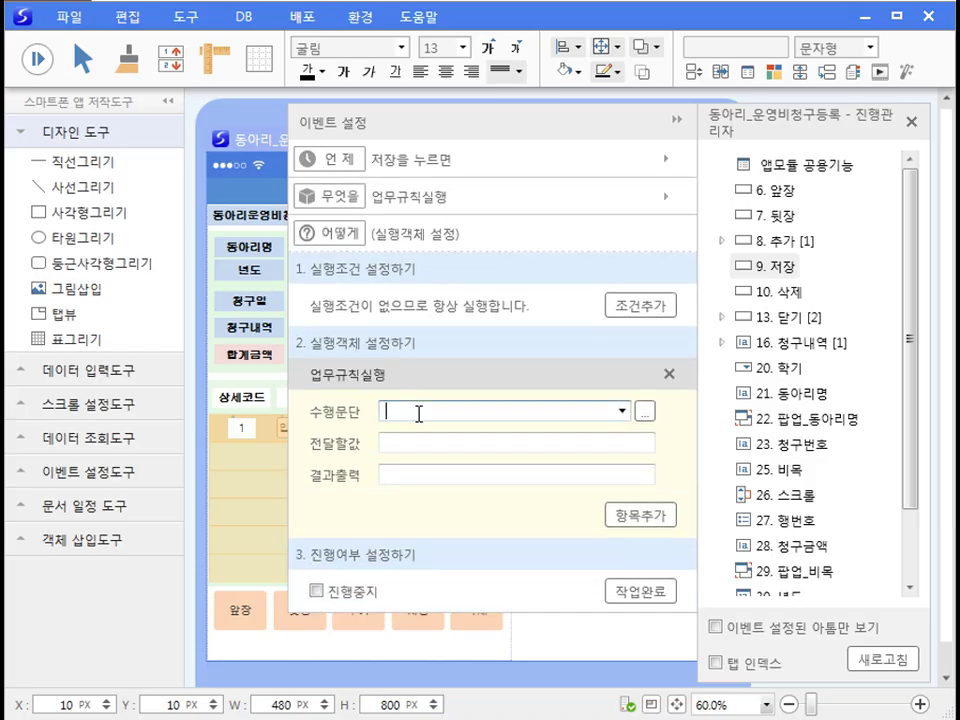
text(저장_집계)
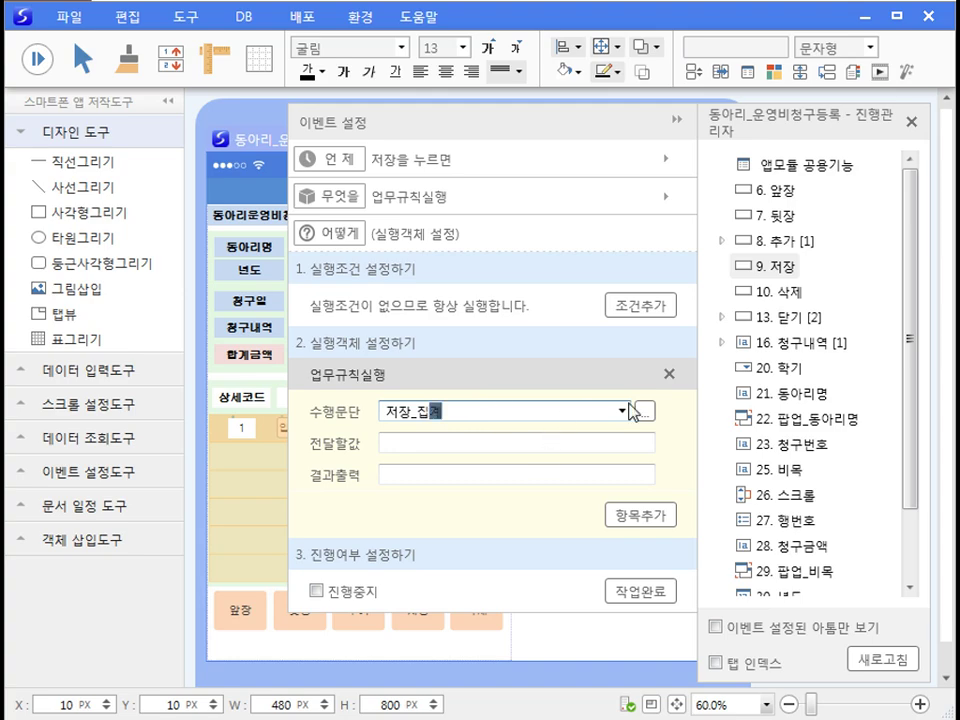
Paste the DB처리문 statement that executes 동아리운영비청구_찾아오기_합계 into the 저장_집계 paragraph and complete the event.
click(640, 411)
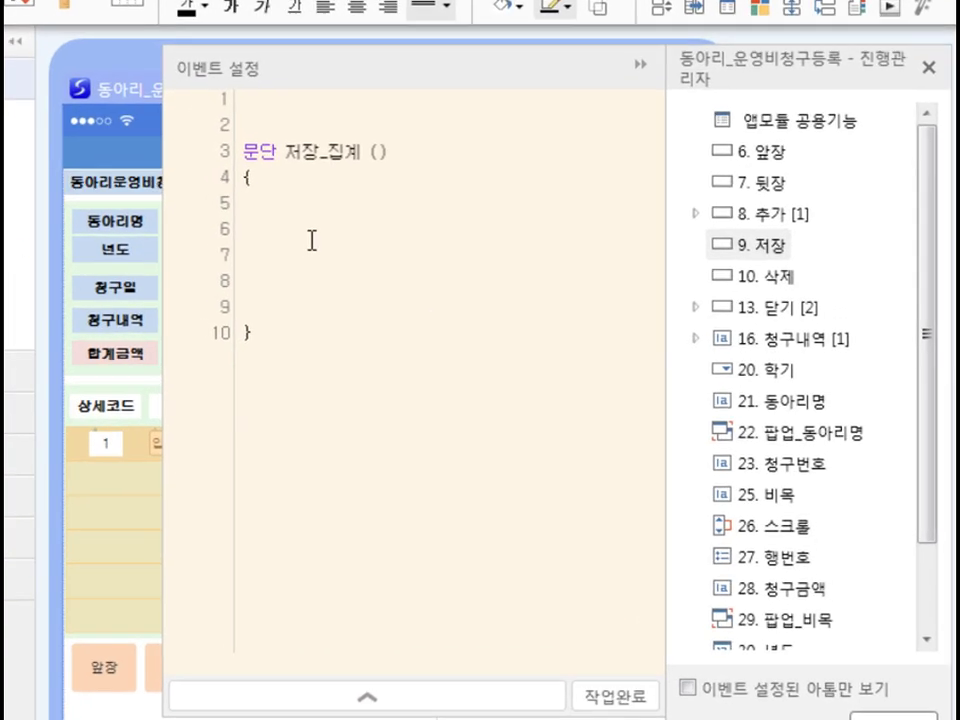
key(ctrl+v)
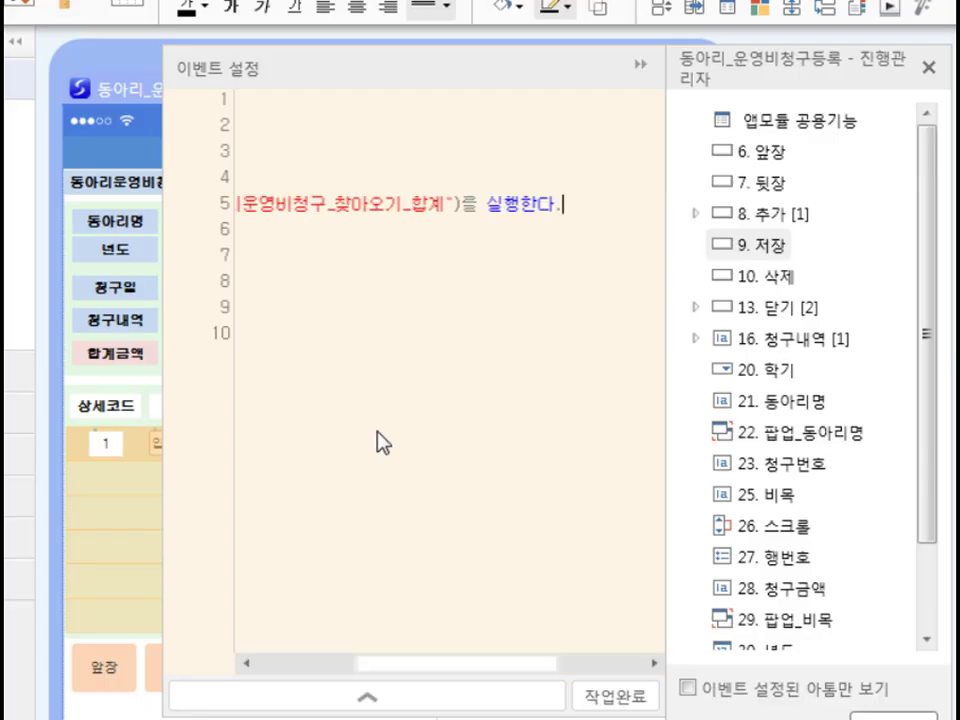
drag(383, 662, 355, 672)
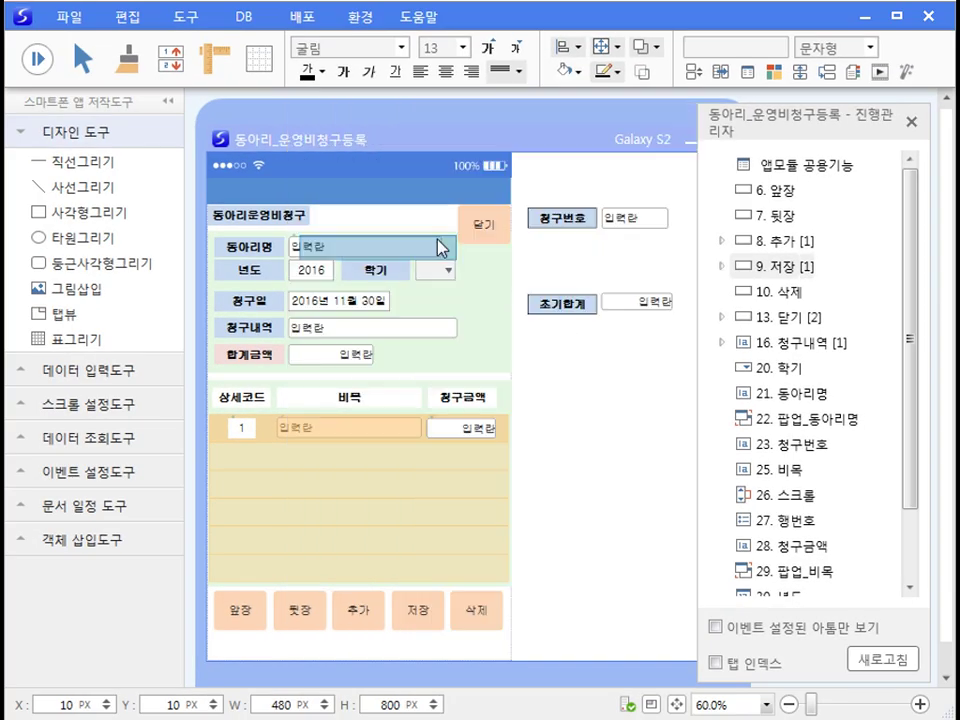
Create a new DB처리객체 for the 동아리_운영비청구등록 form with the 찾아오기 operation on the clubDB database.
click(183, 25)
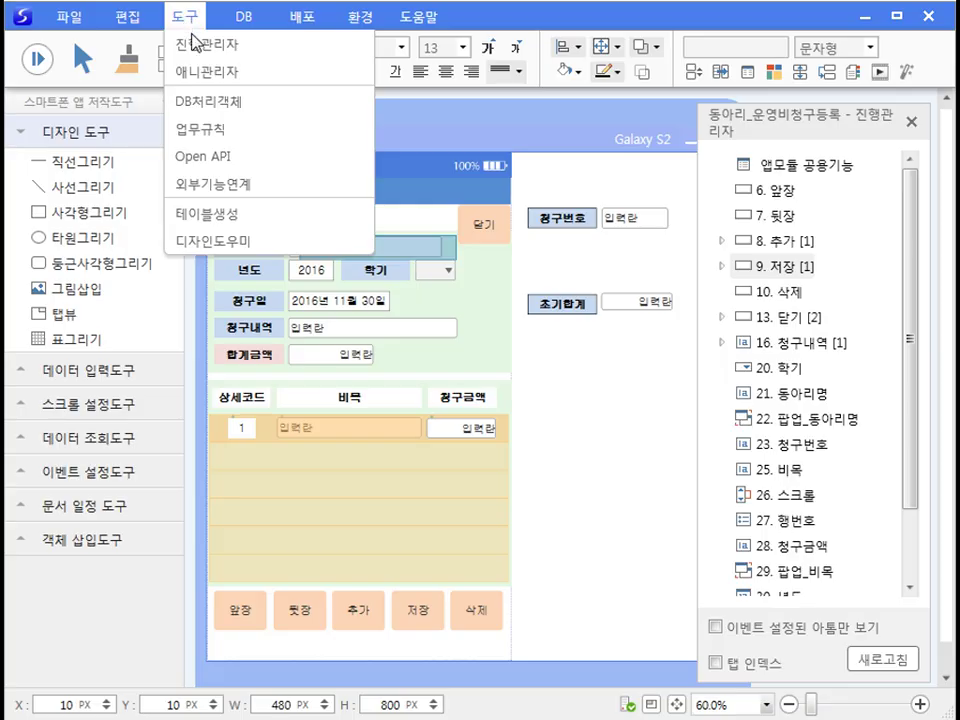
click(206, 100)
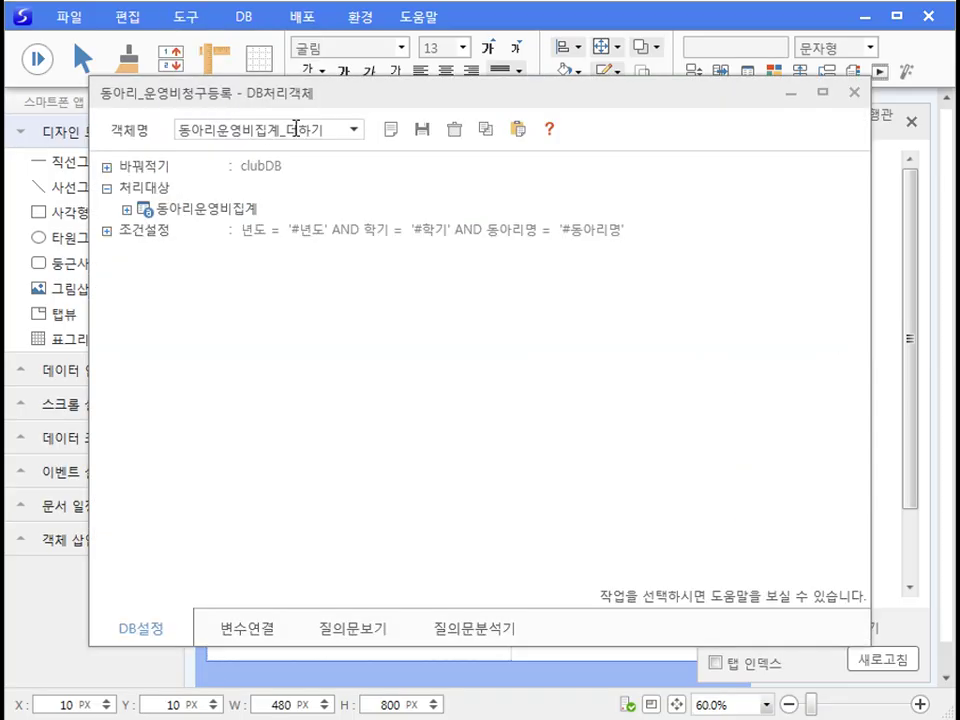
click(393, 130)
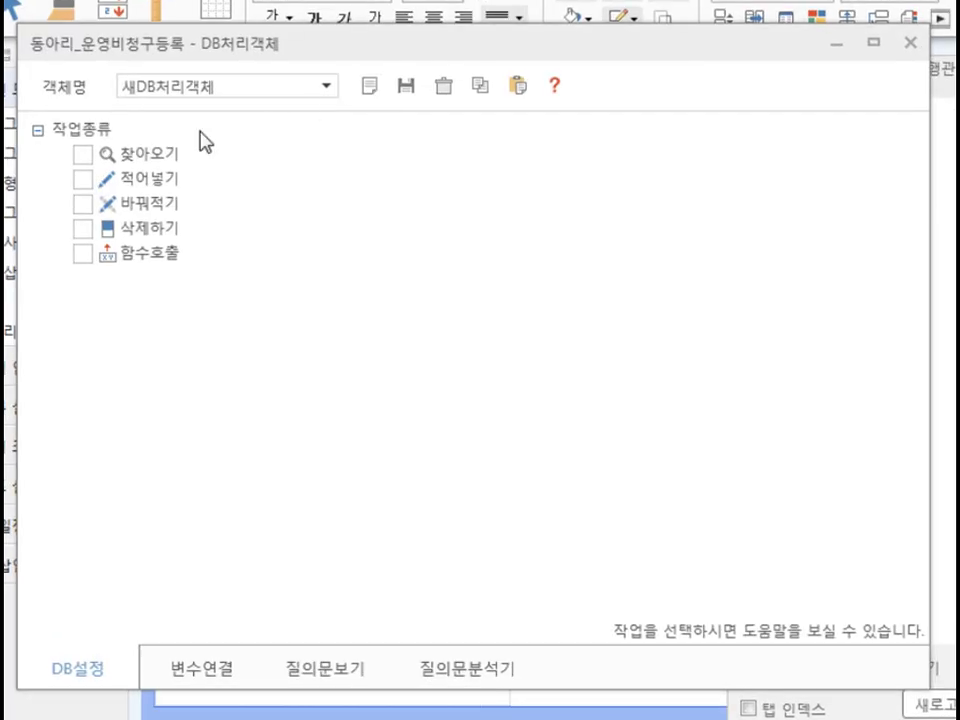
click(86, 156)
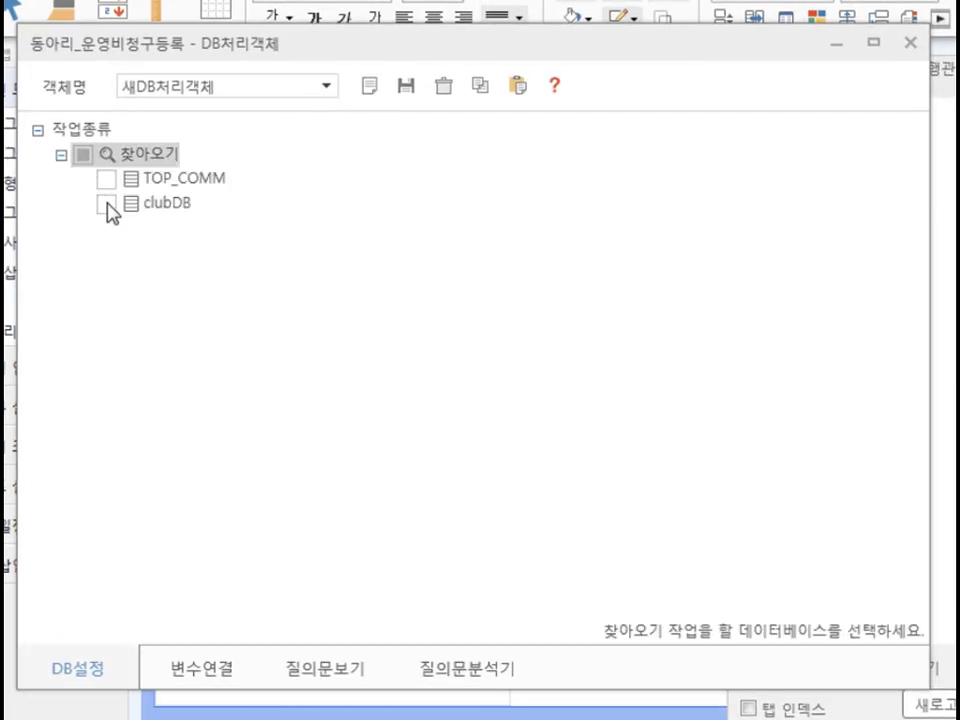
click(107, 204)
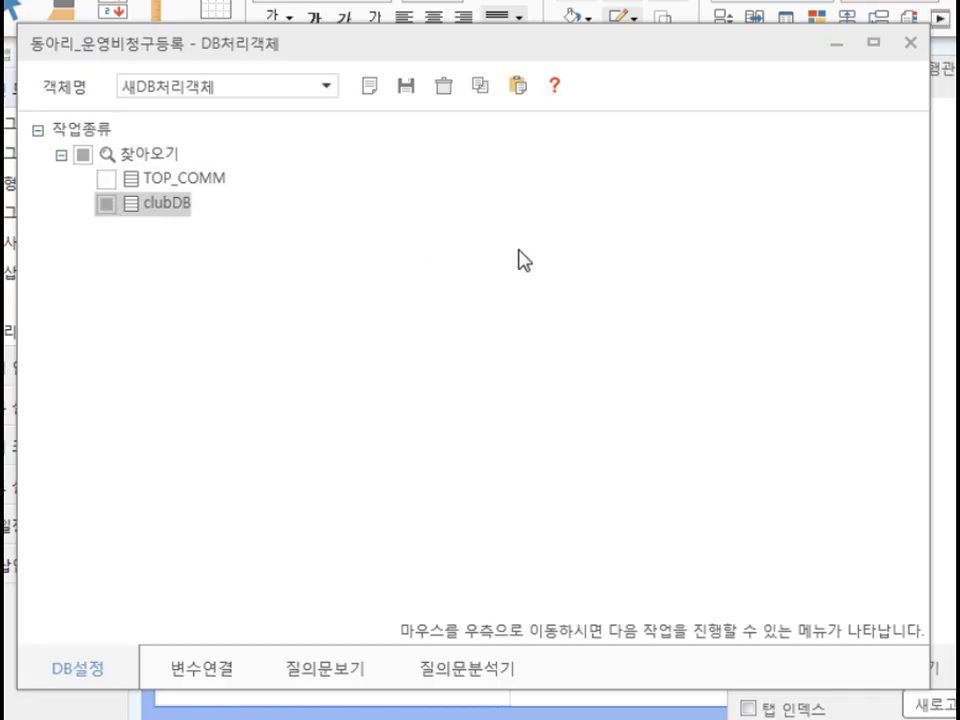
click(758, 279)
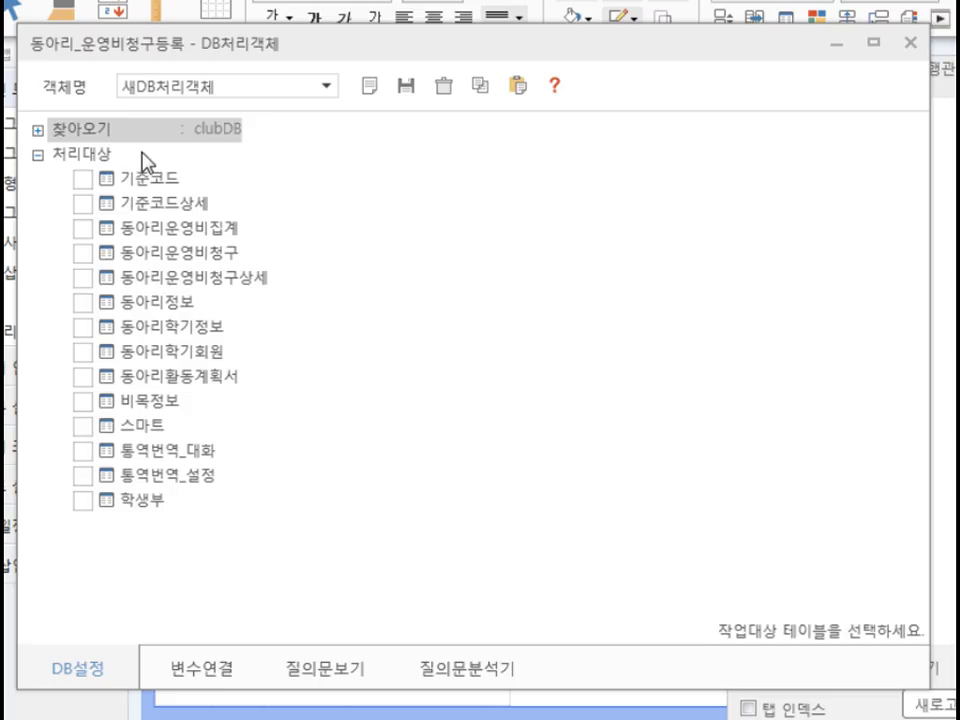
Choose the 동아리운영비청구 table as the processing target with only its 합계금액 column included.
click(83, 253)
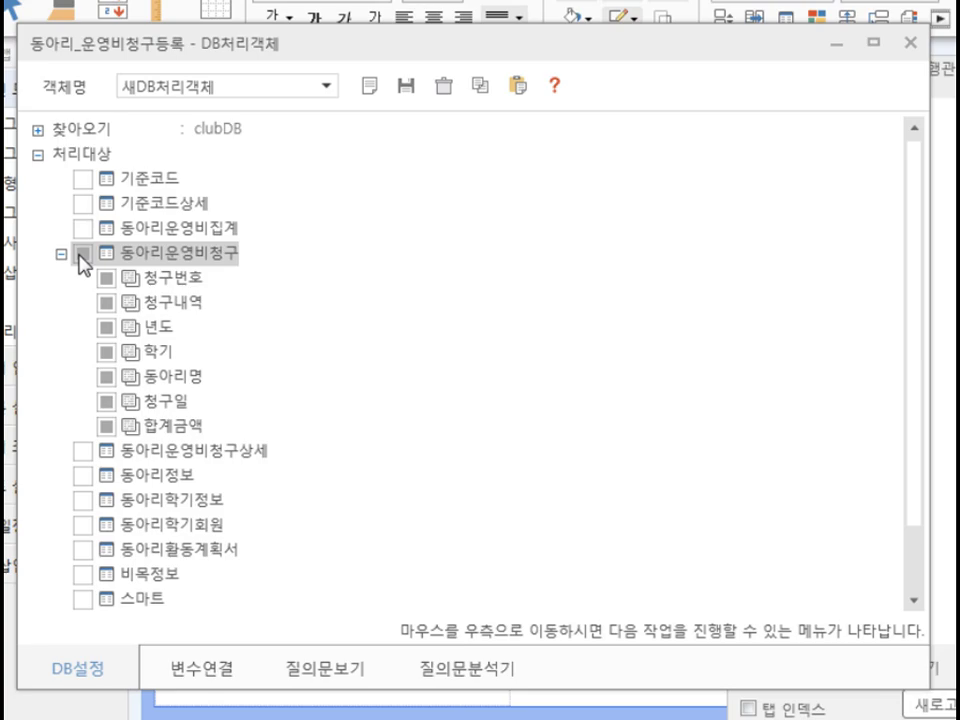
click(81, 256)
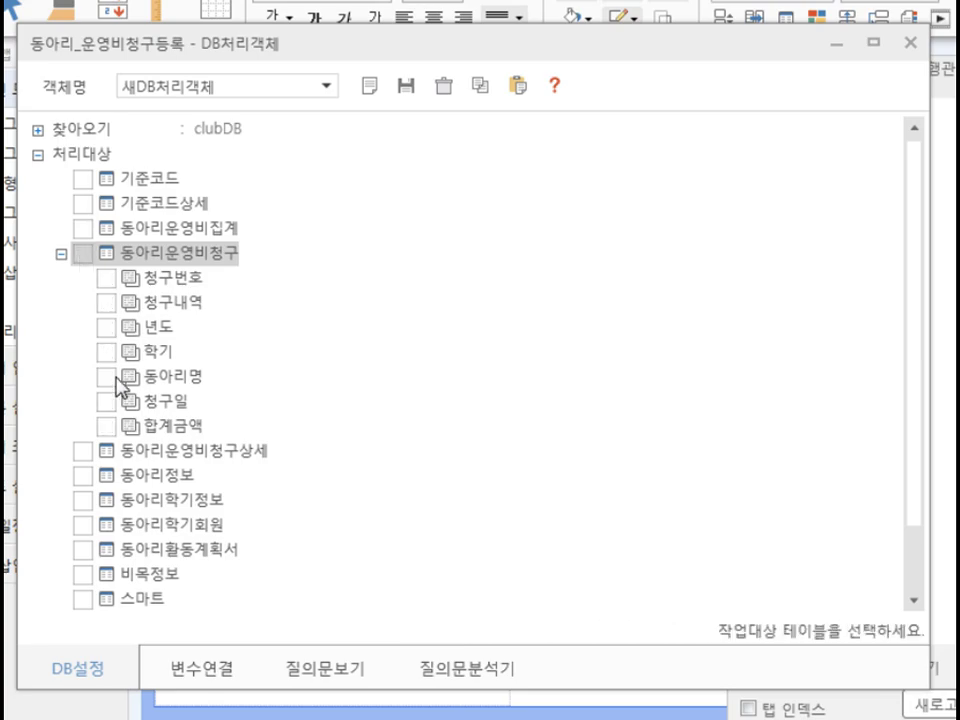
click(106, 426)
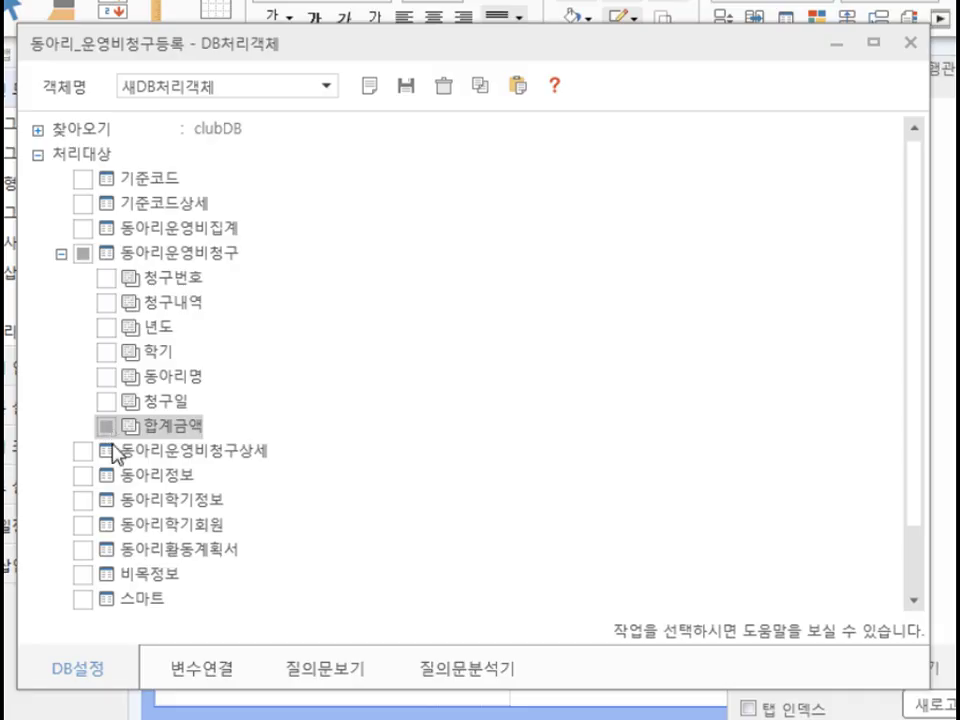
Add a search condition that matches the table's 청구번호 column to the form's 청구번호 field ('#청구번호').
right_click(627, 490)
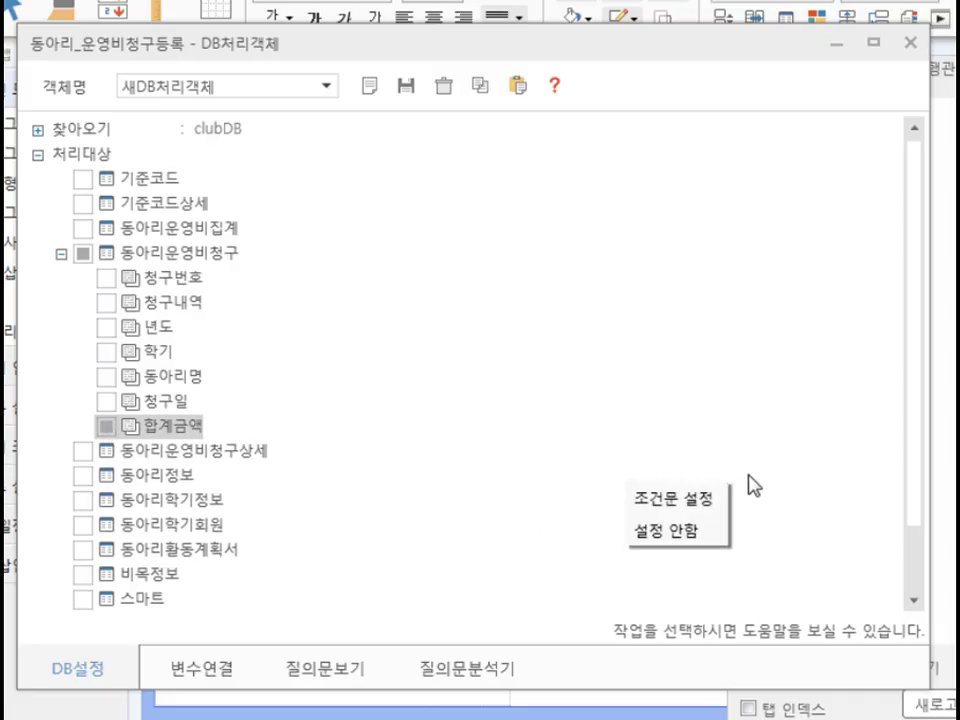
click(702, 498)
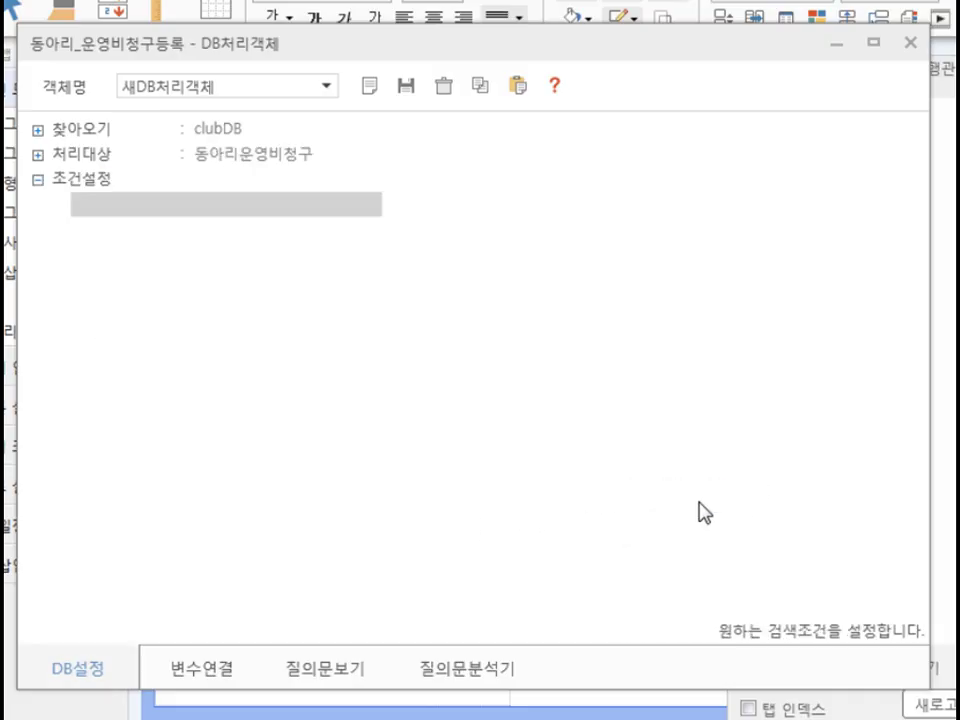
click(186, 208)
key(space)
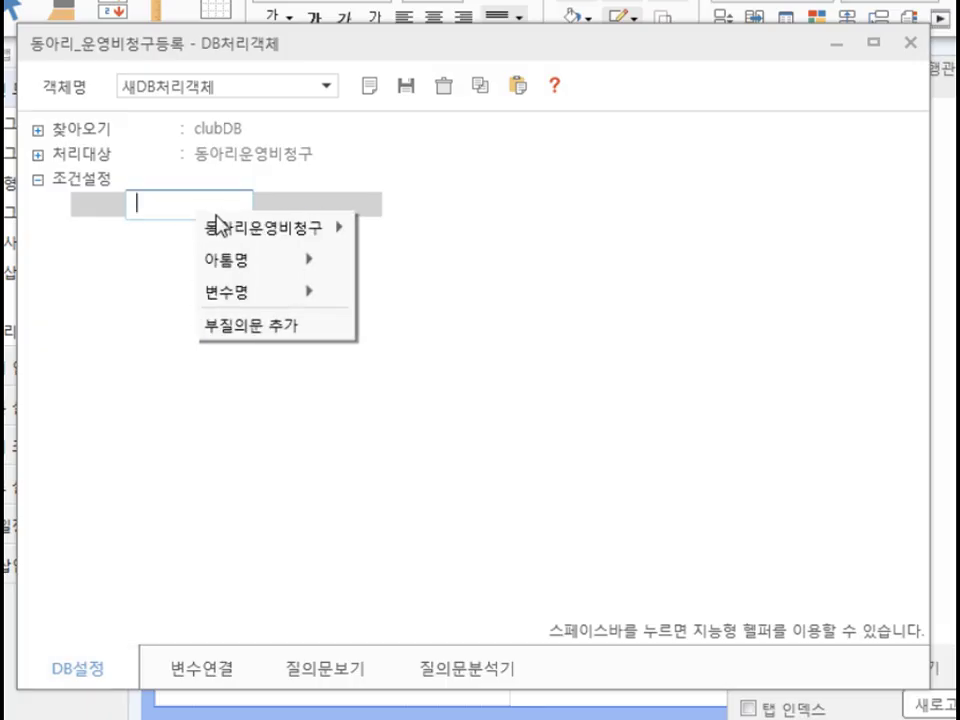
mouse_move(321, 229)
click(392, 226)
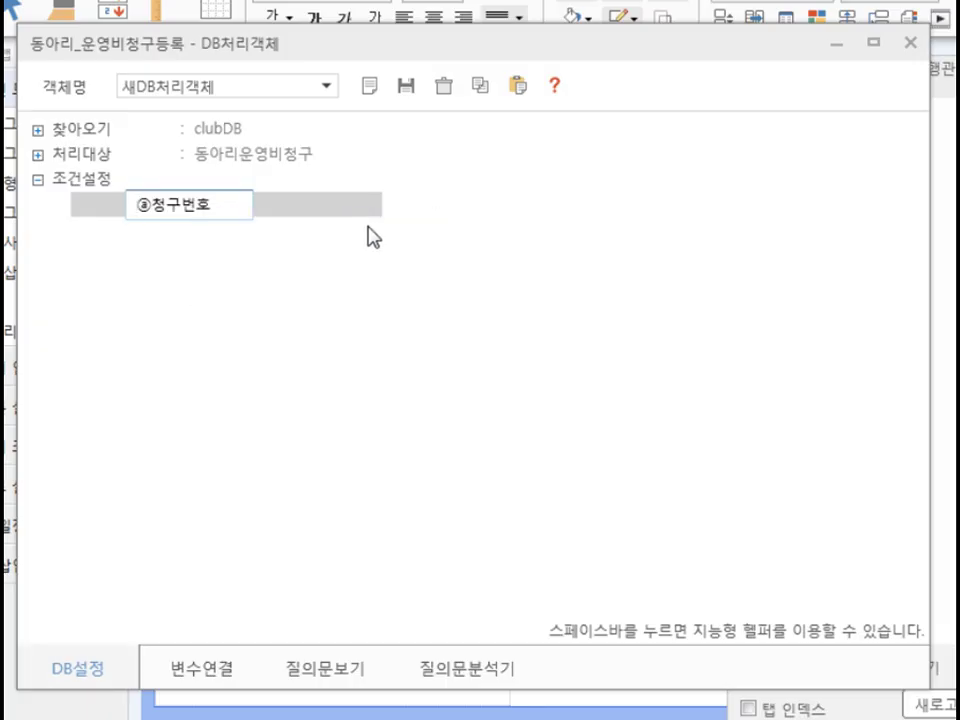
key(space)
click(398, 243)
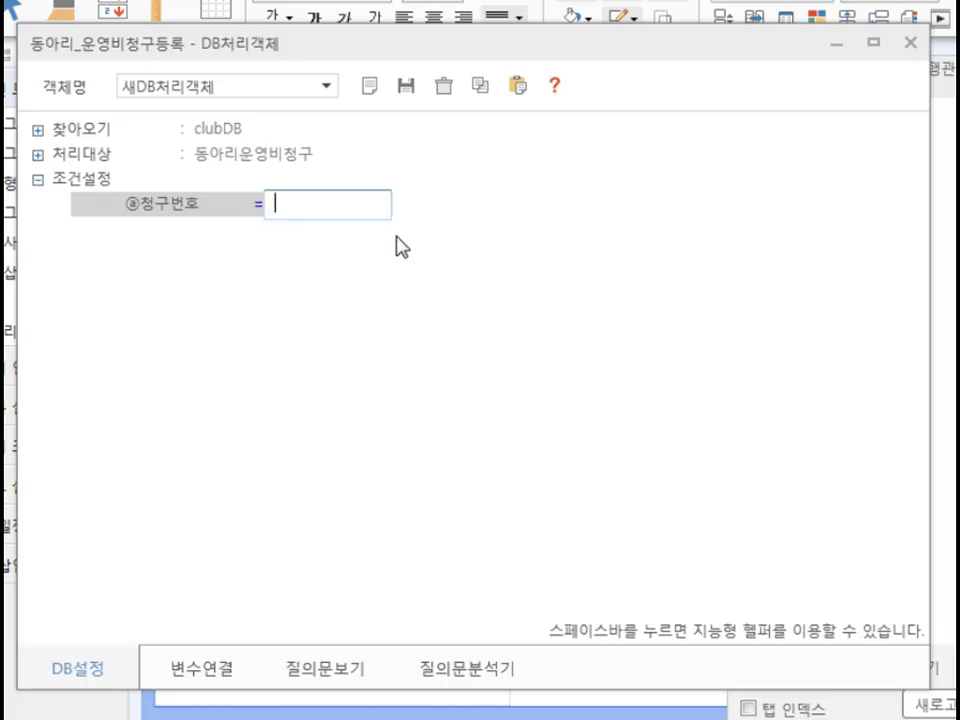
key(space)
mouse_move(553, 300)
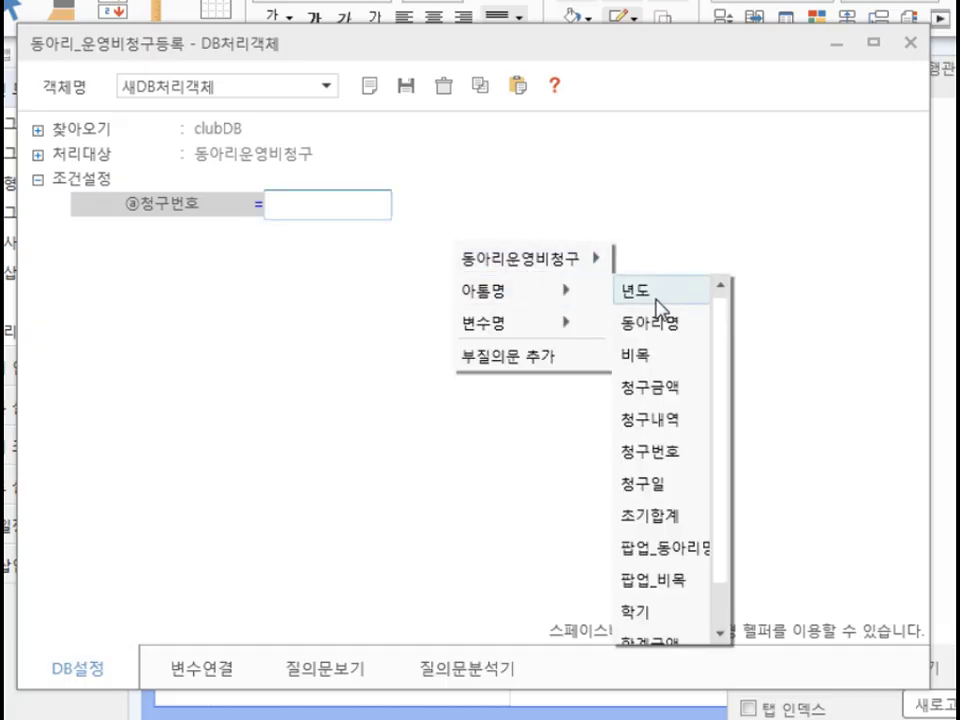
click(672, 452)
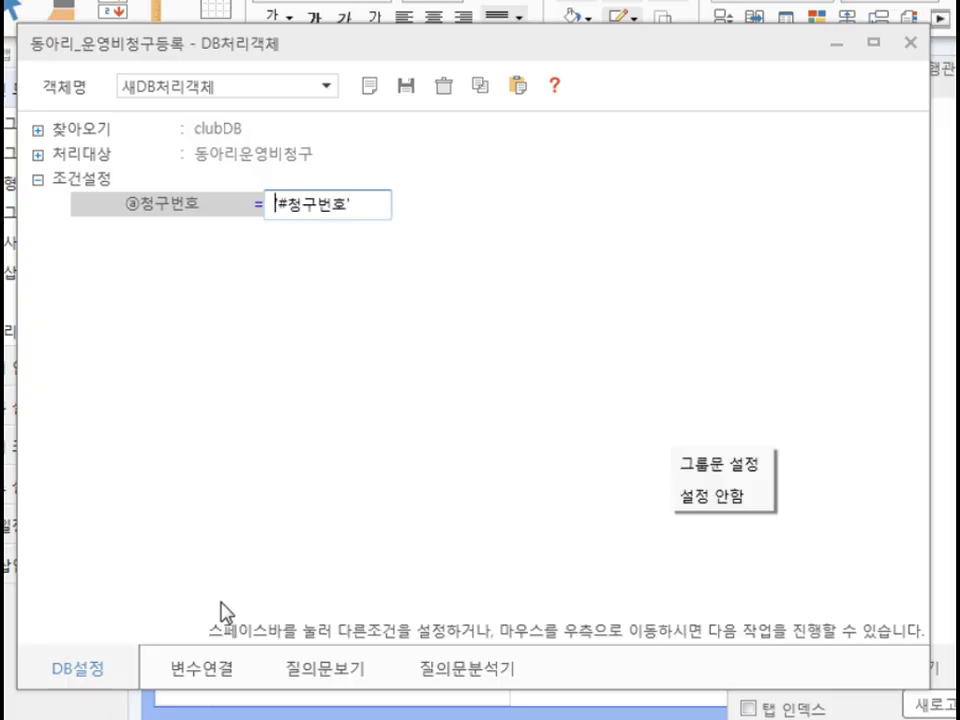
Link the 합계금액 column to the 초기합계 field and save the object as 동아리운영비청구_찾아오기_합계.
click(203, 680)
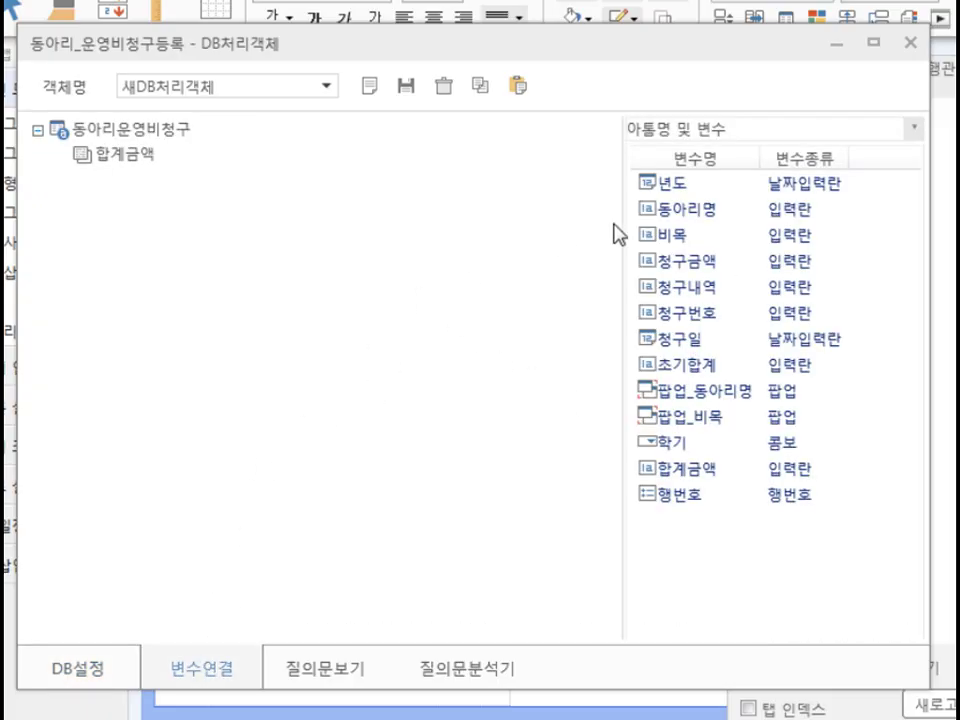
drag(709, 368, 153, 172)
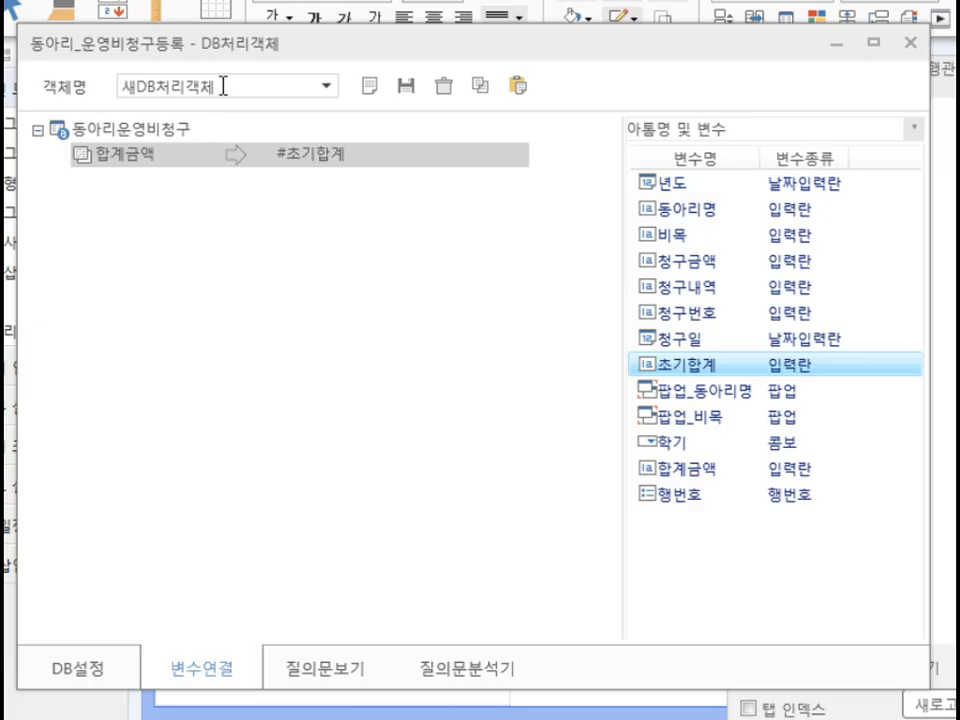
drag(221, 86, 104, 93)
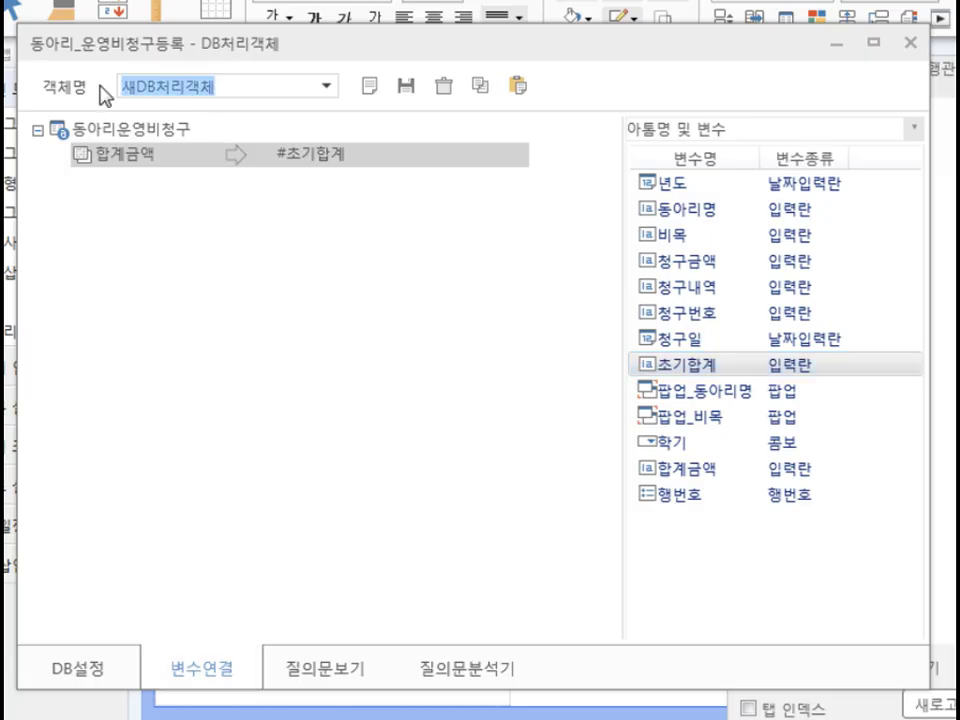
text(동아리운영비청구_찾아오기_합계)
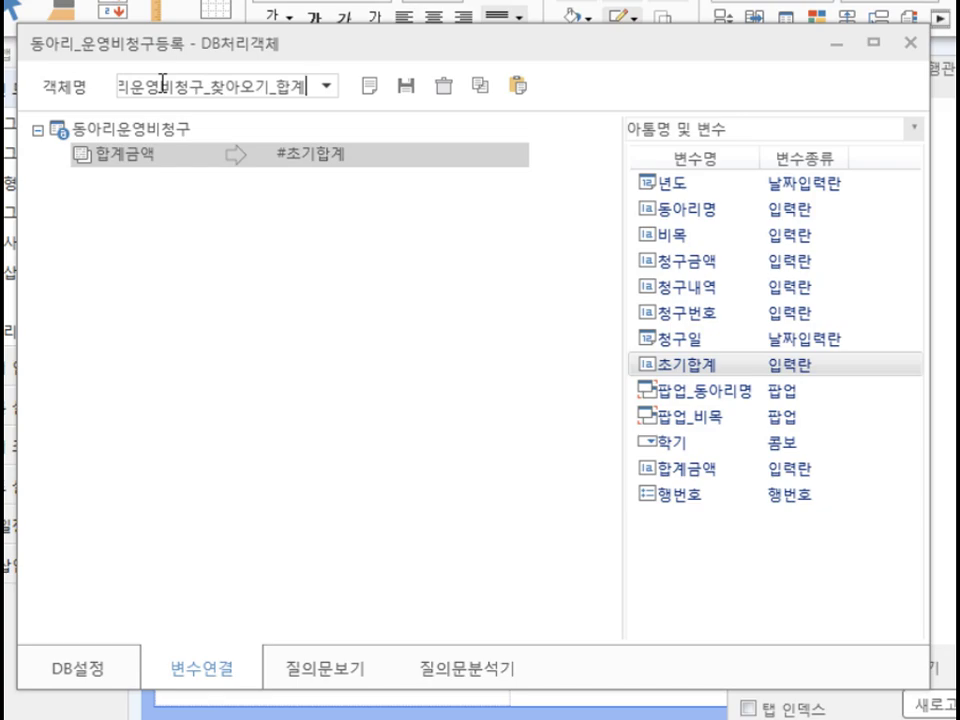
click(405, 87)
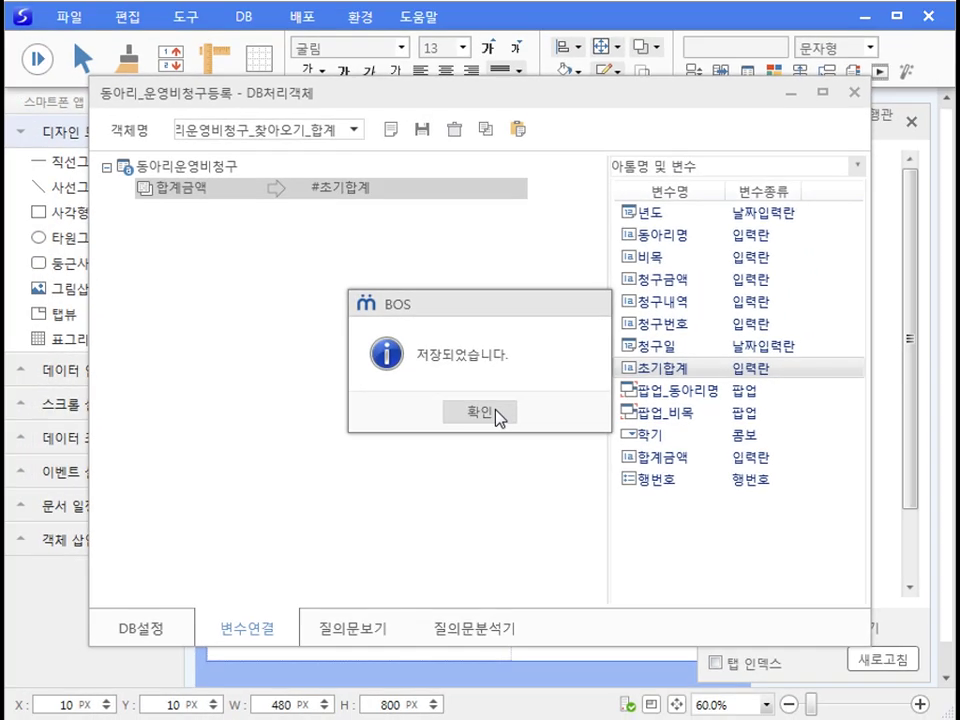
click(485, 418)
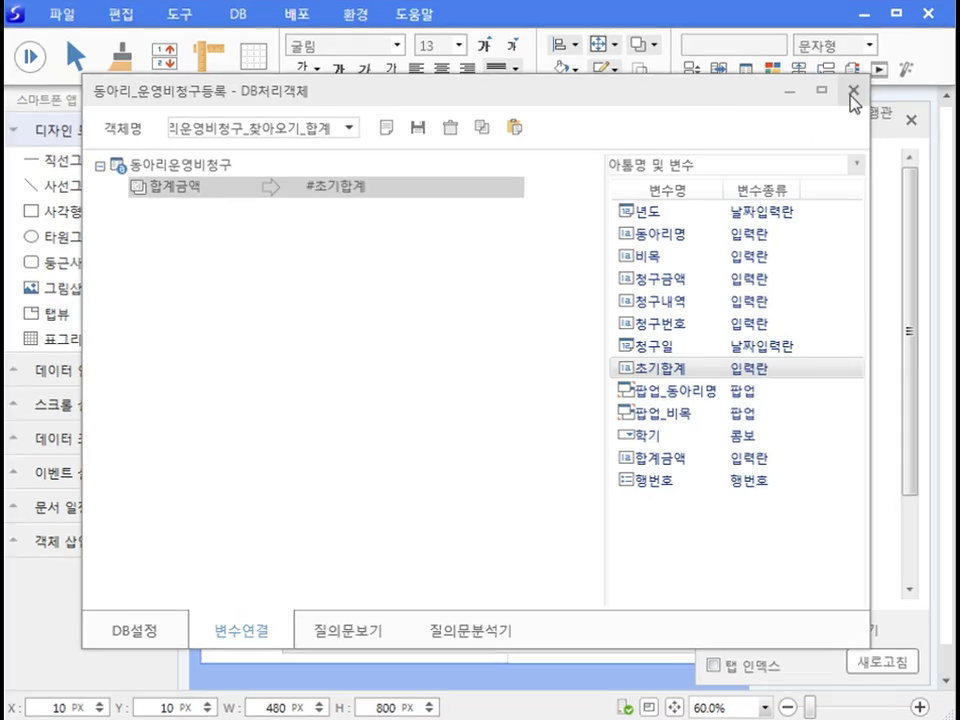
click(852, 92)
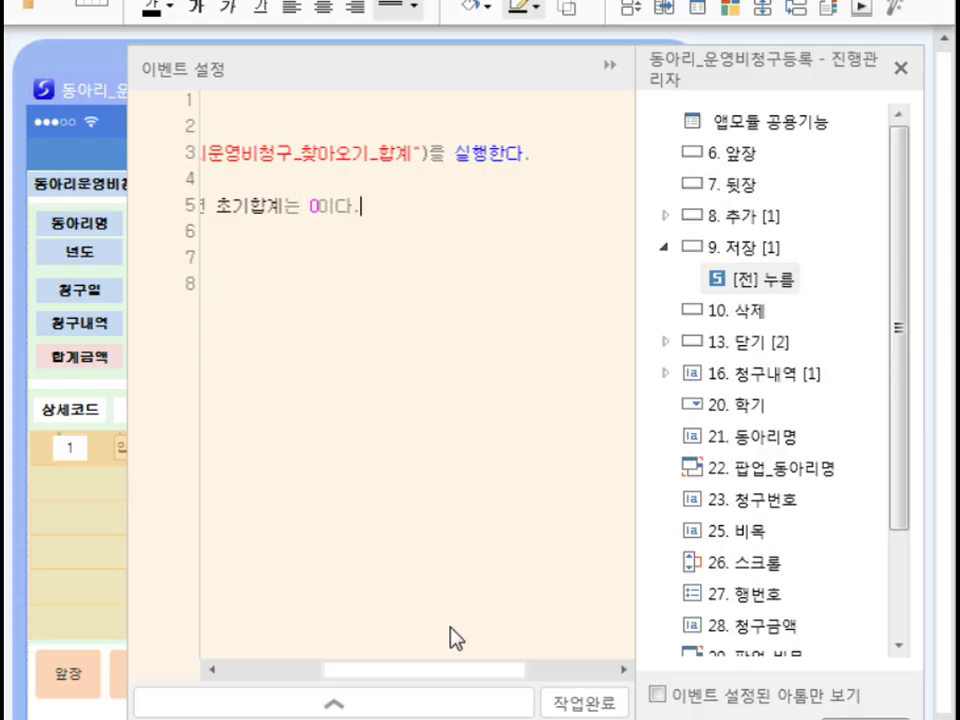
Paste into the 저장_집계 paragraph the statements that execute 동아리운영비집계_찾아오기 and, if 실행결과 is 0, execute 동아리운영비집계_저장하기.
drag(450, 672, 365, 692)
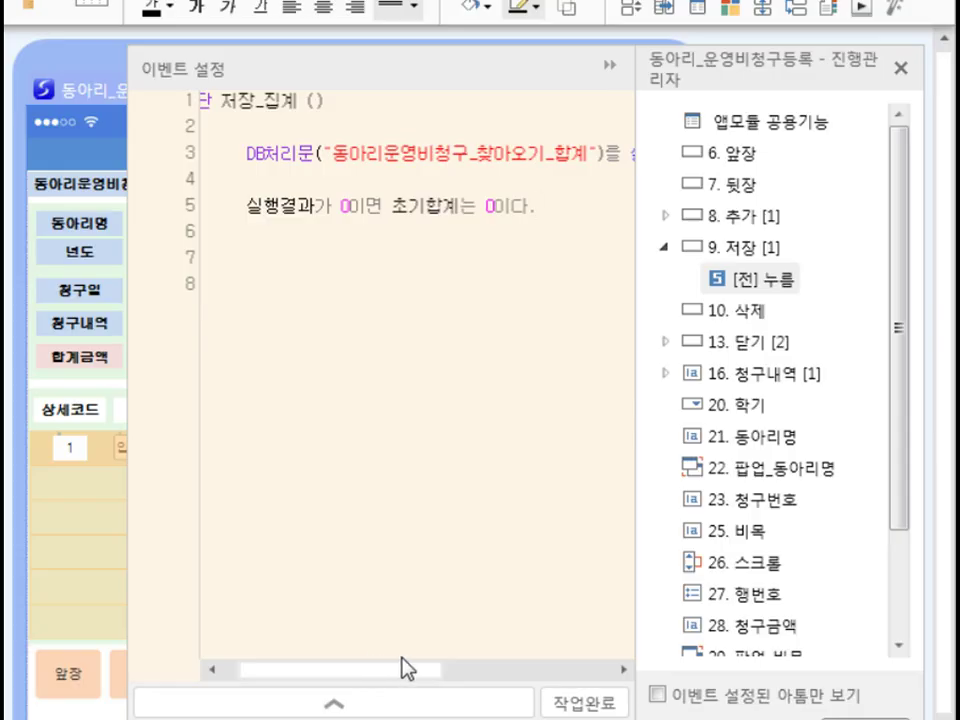
drag(412, 671, 381, 671)
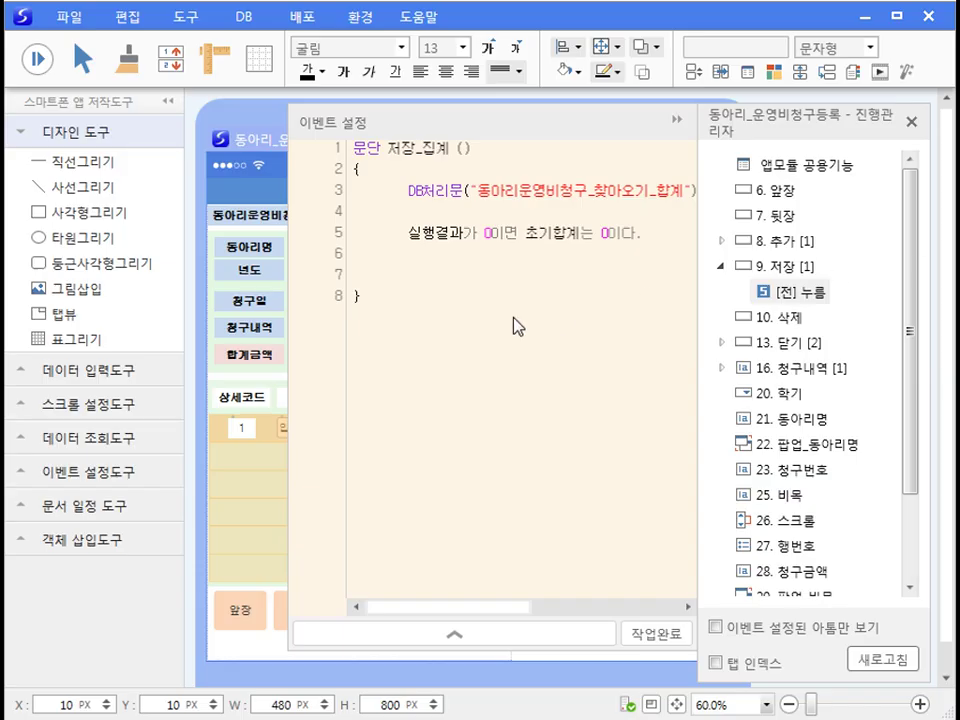
click(435, 294)
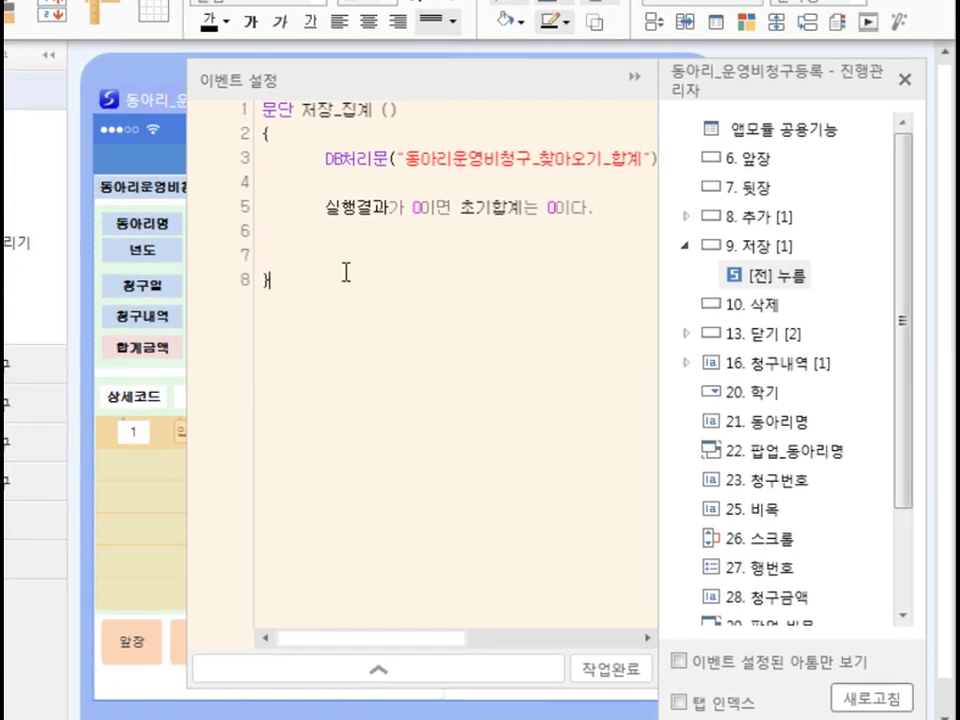
click(352, 257)
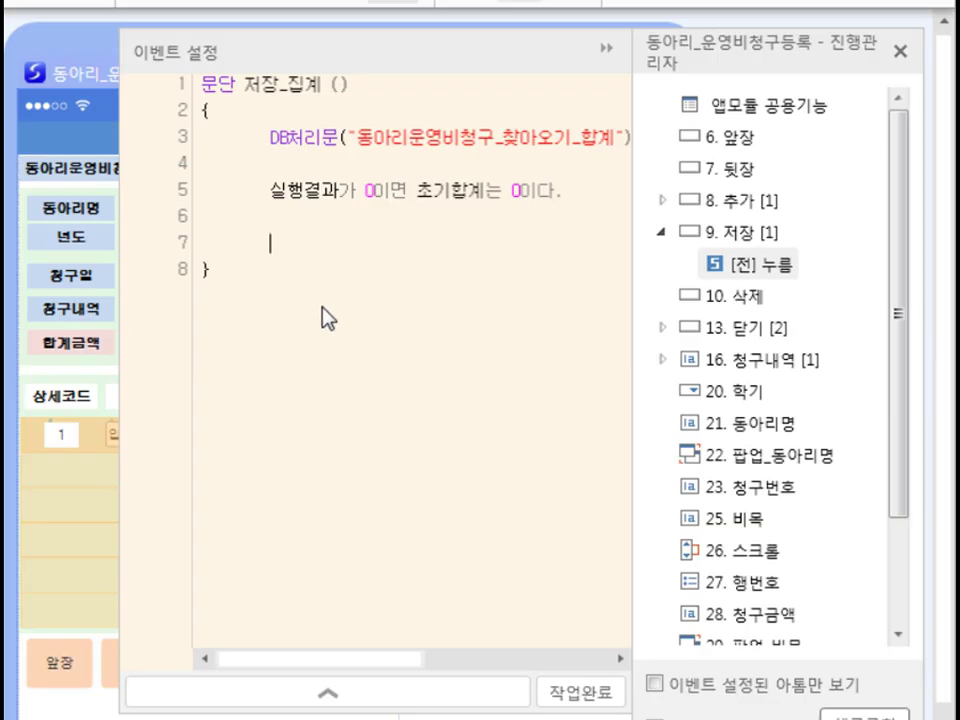
key(ctrl+v)
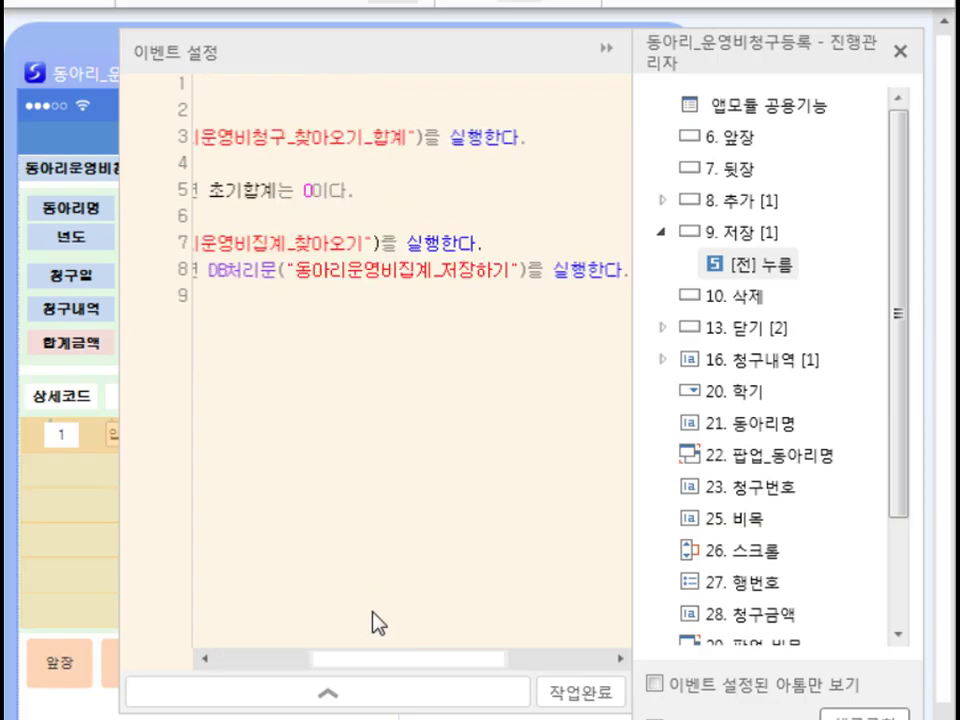
drag(381, 662, 310, 662)
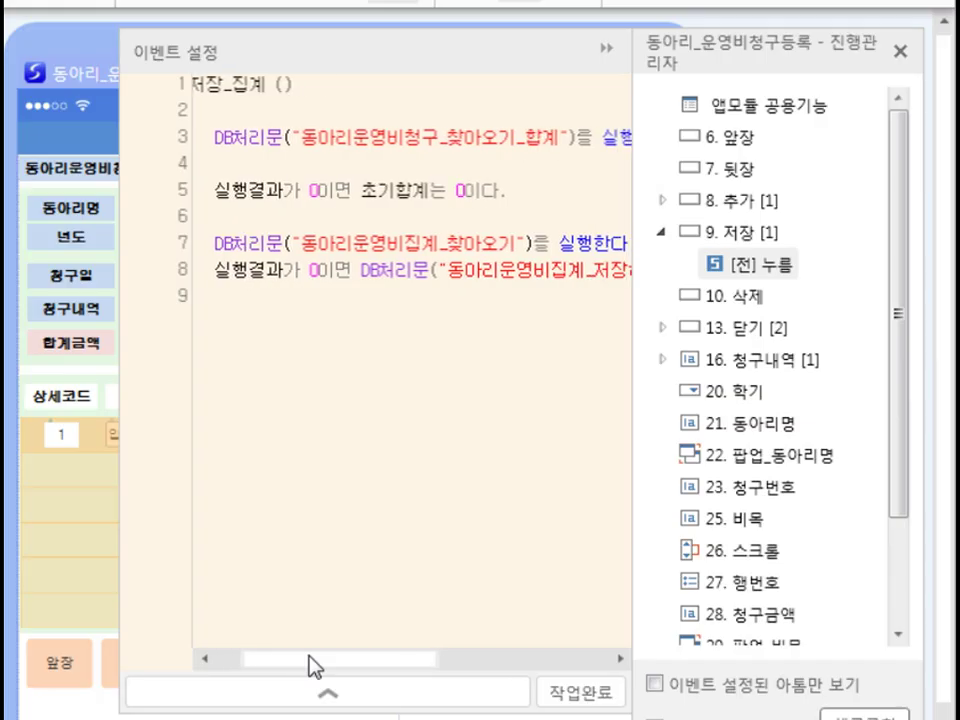
drag(310, 659, 341, 659)
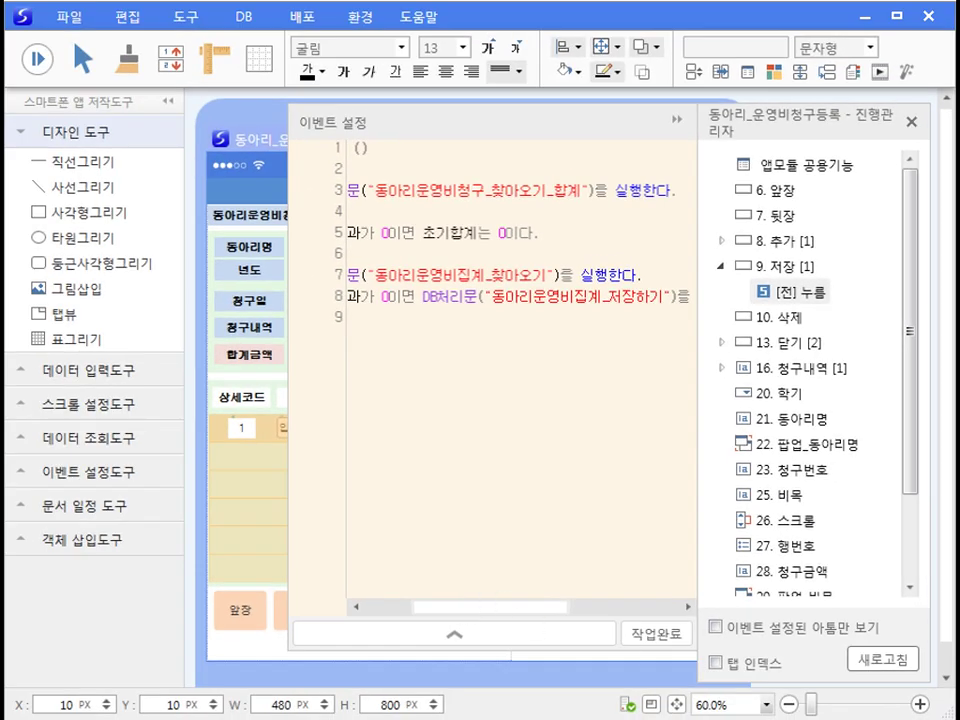
Create another DB처리객체 with the 찾아오기 operation on clubDB, targeting all columns of the 동아리운영비집계 table.
click(186, 17)
click(203, 101)
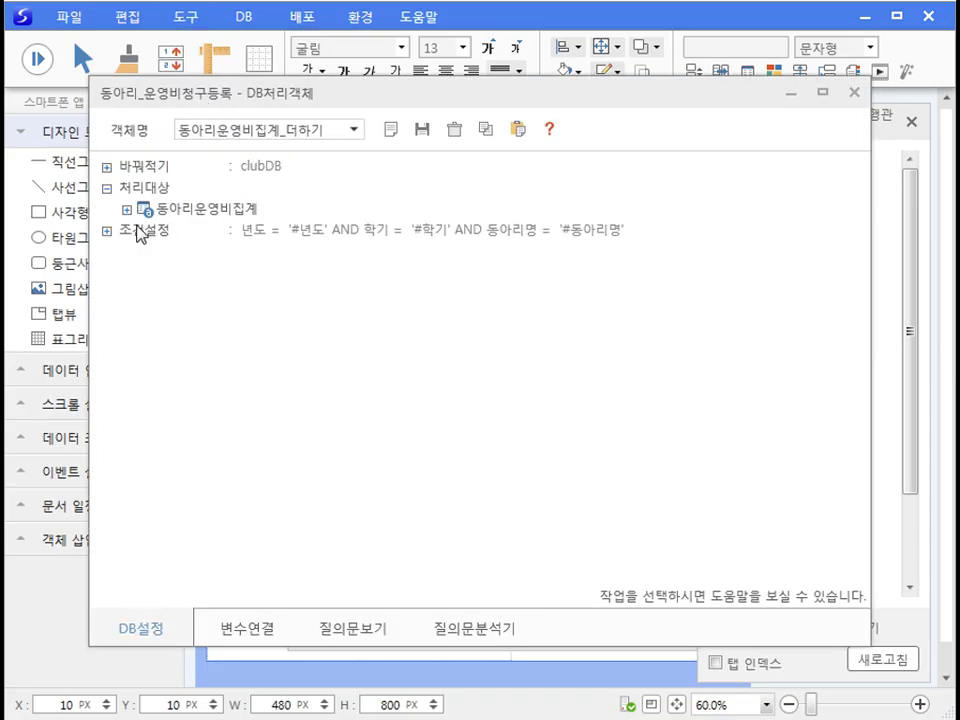
click(391, 129)
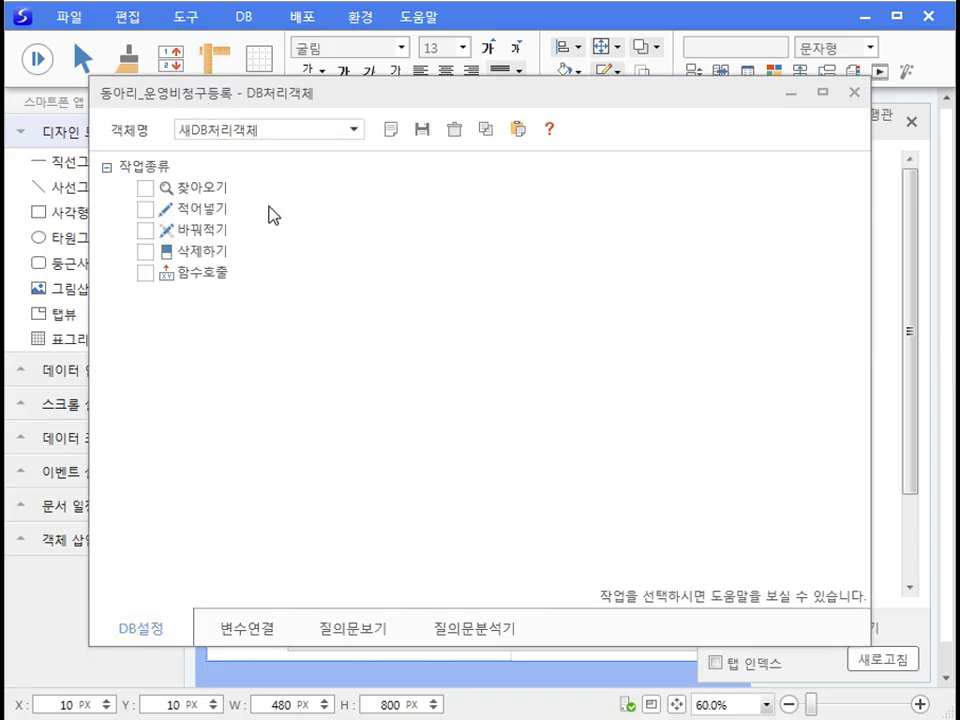
click(146, 188)
click(165, 231)
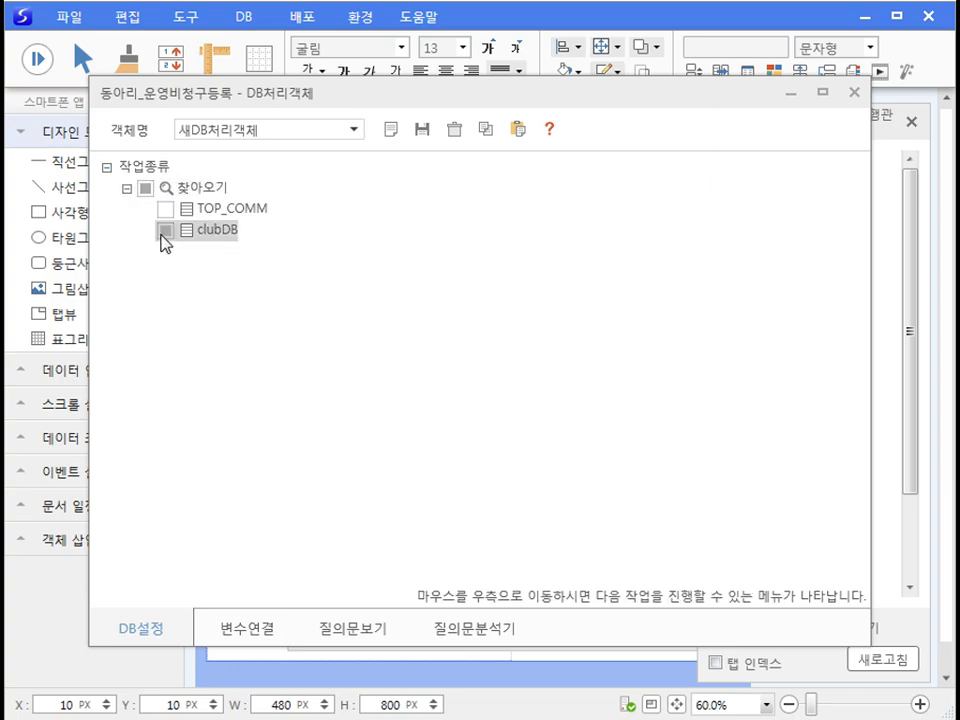
click(692, 330)
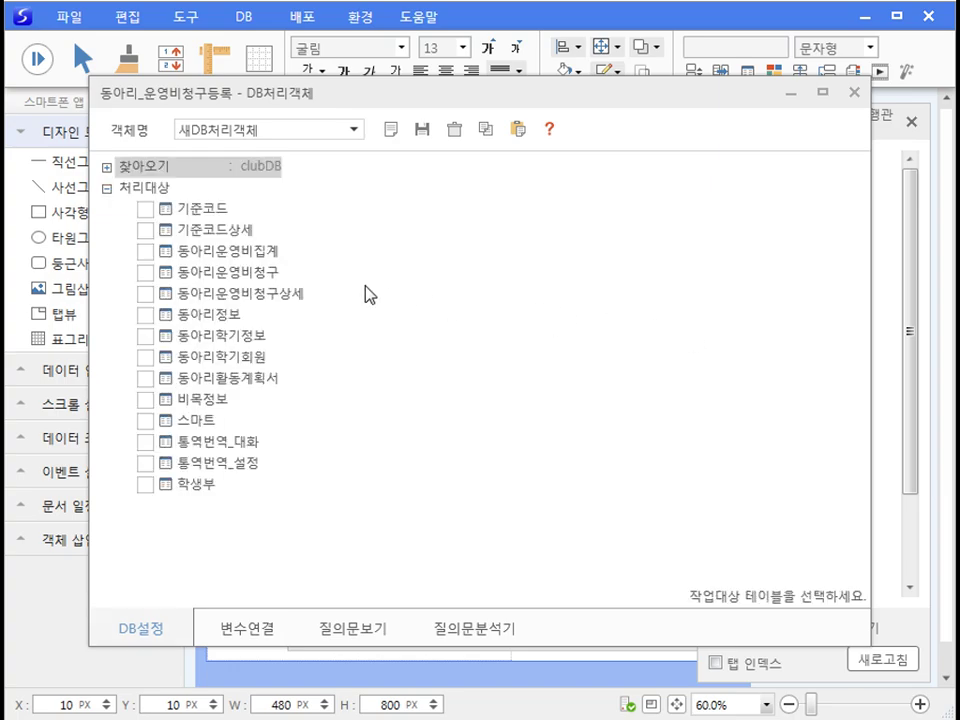
click(146, 254)
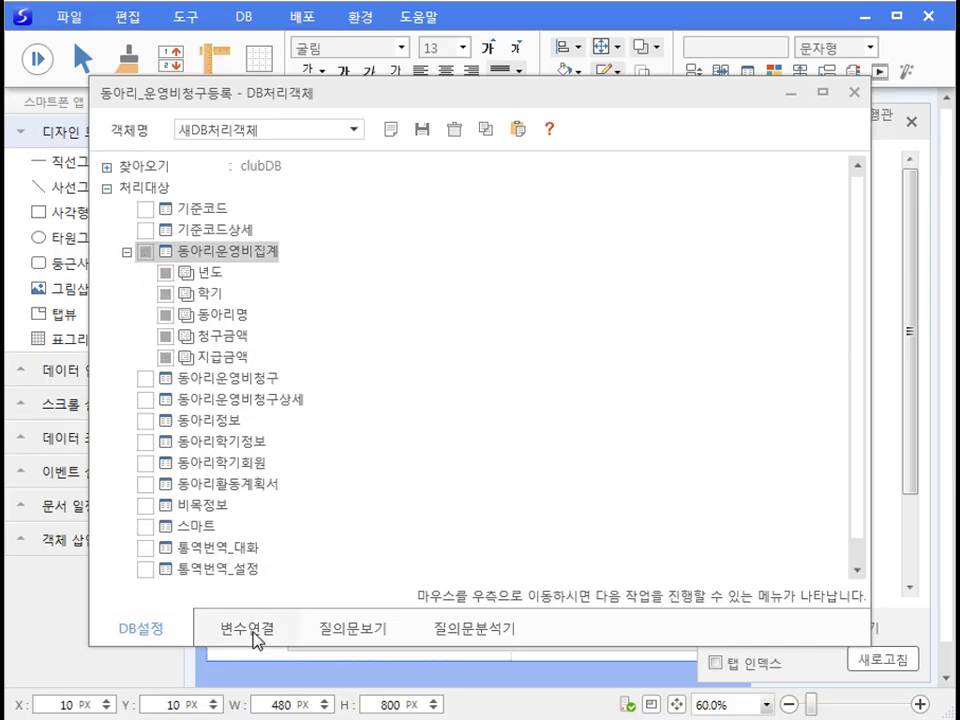
Add a search condition that matches the table's 년도 column to the form's 년도 field ('#년도').
mouse_move(688, 534)
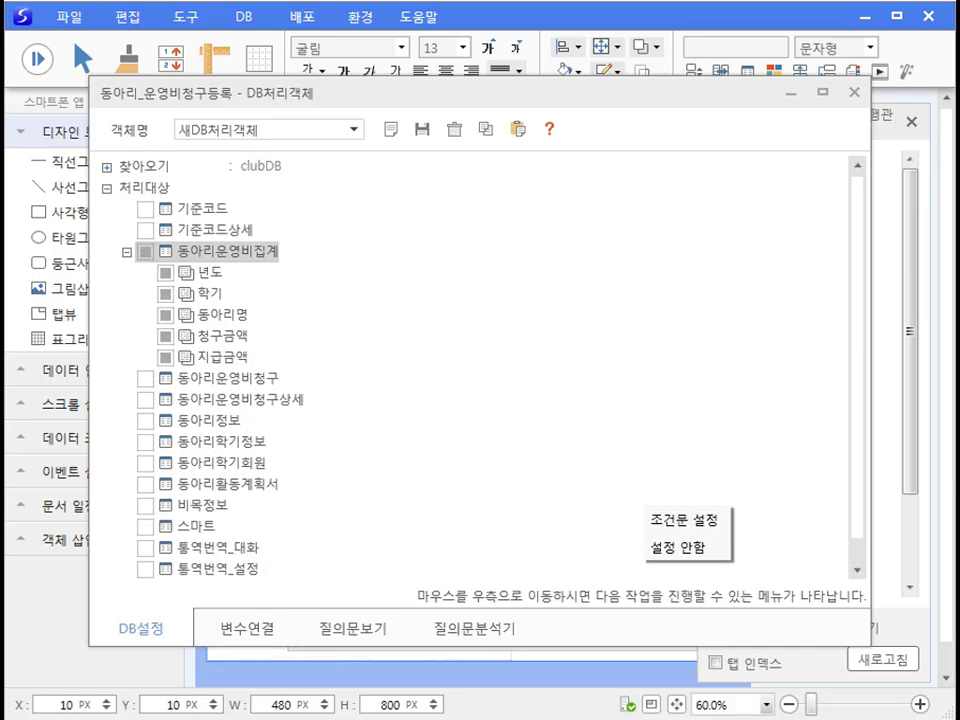
click(704, 518)
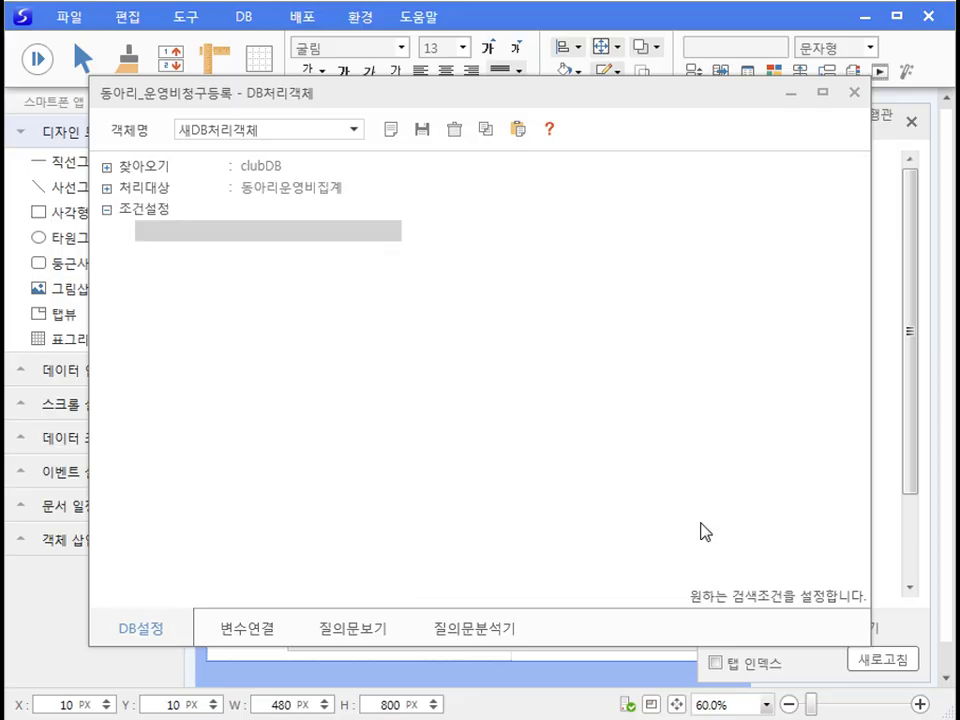
click(225, 231)
key(space)
mouse_move(251, 247)
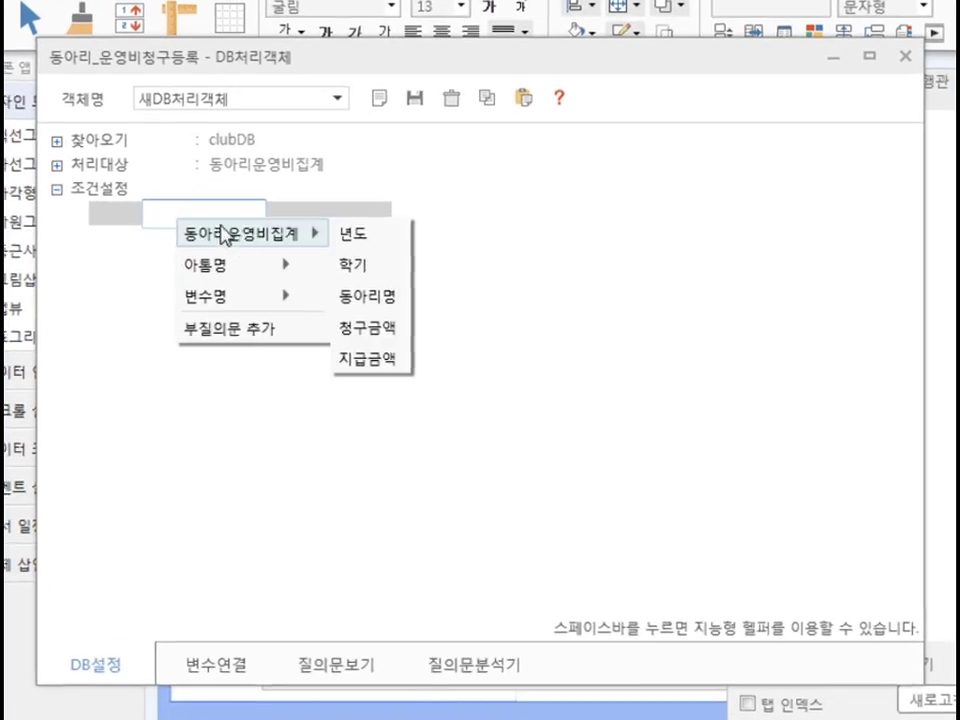
click(369, 251)
click(354, 242)
key(space)
mouse_move(522, 290)
click(585, 289)
Add a second condition joined with 그리고 that matches the 학기 column to the form's 학기 field ('#학기').
key(space)
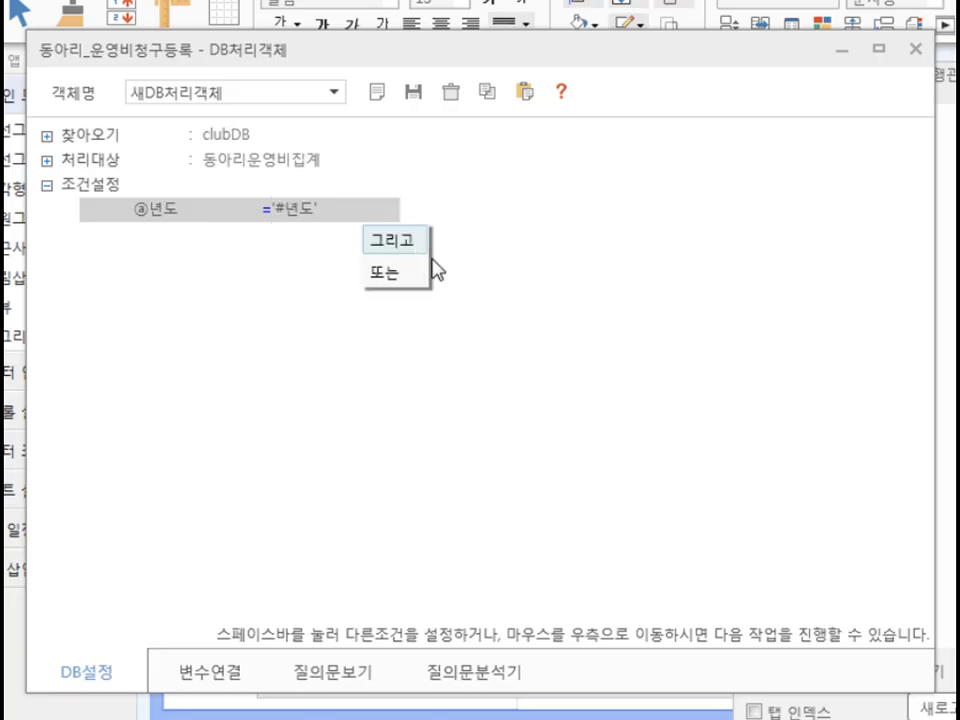
click(414, 249)
key(space)
mouse_move(551, 261)
click(590, 285)
key(space)
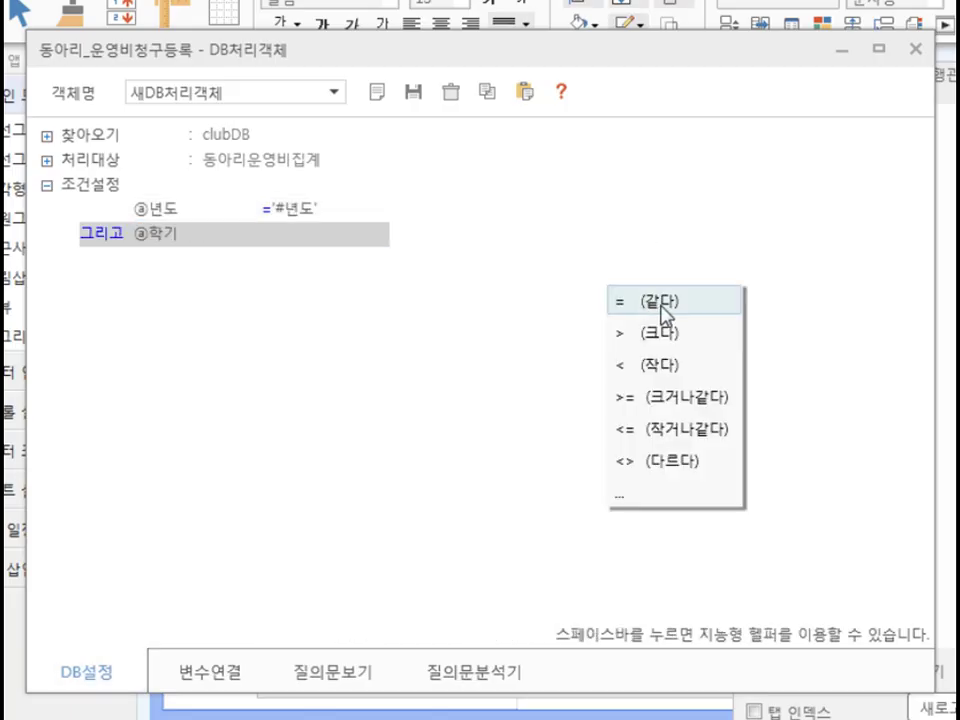
click(662, 304)
click(705, 322)
mouse_move(681, 328)
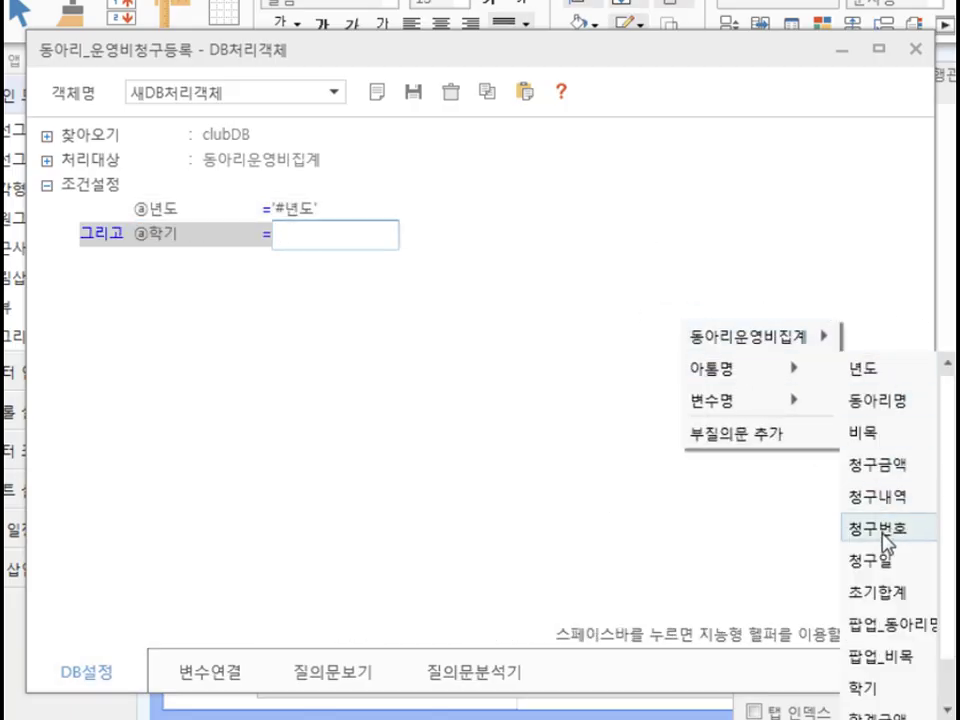
click(888, 645)
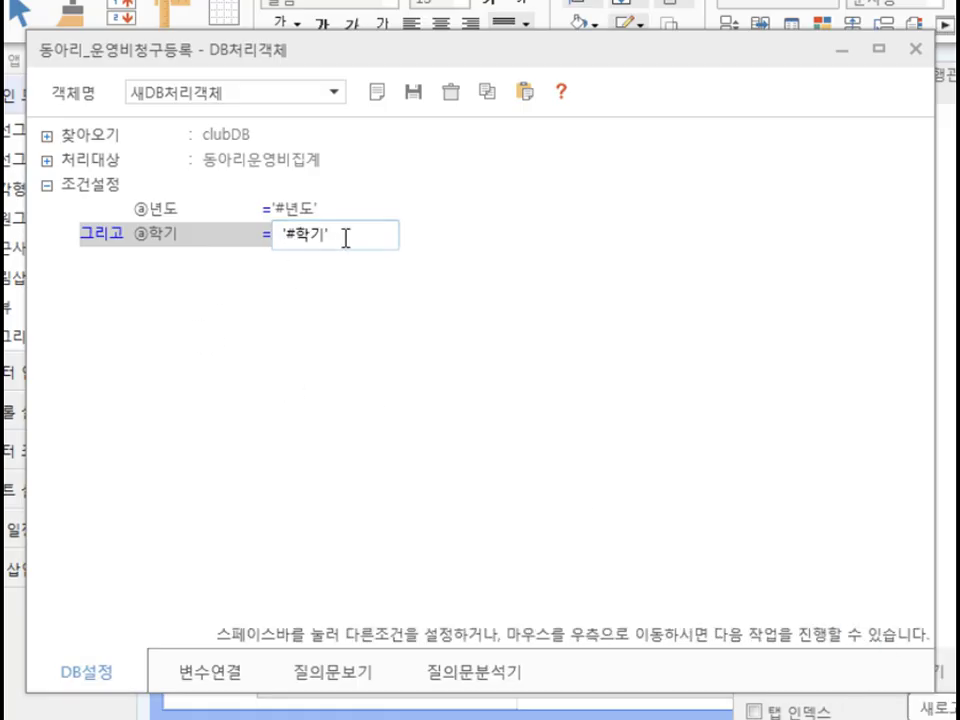
Add a third condition joined with 그리고 that matches the 동아리명 column to the form's 동아리명 field ('#동아리명').
key(space)
key(space)
mouse_move(340, 259)
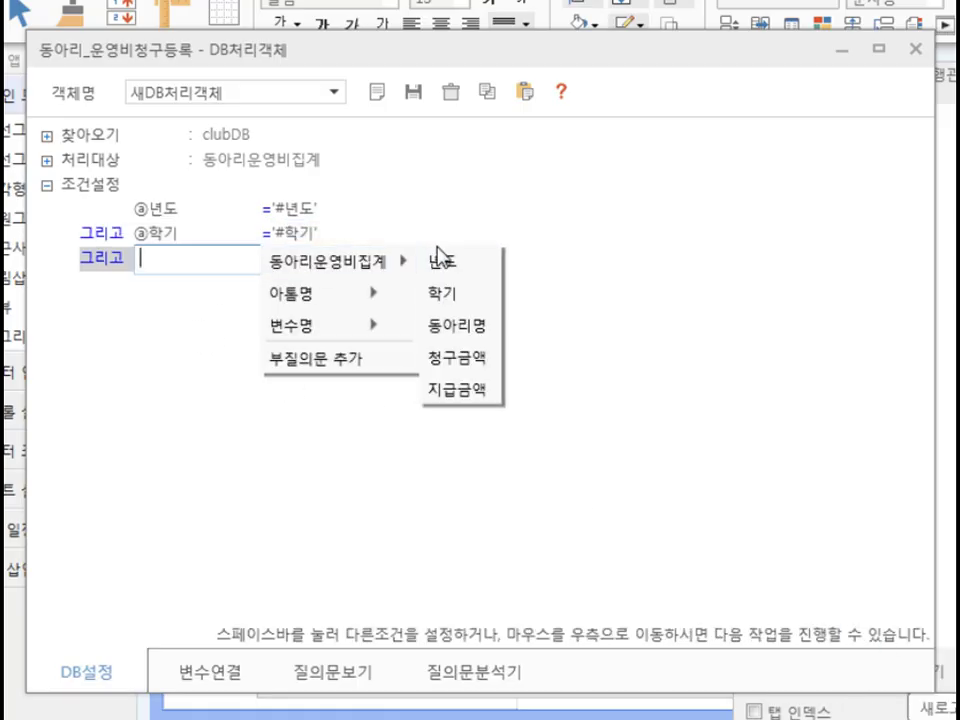
click(456, 319)
key(space)
click(364, 288)
key(space)
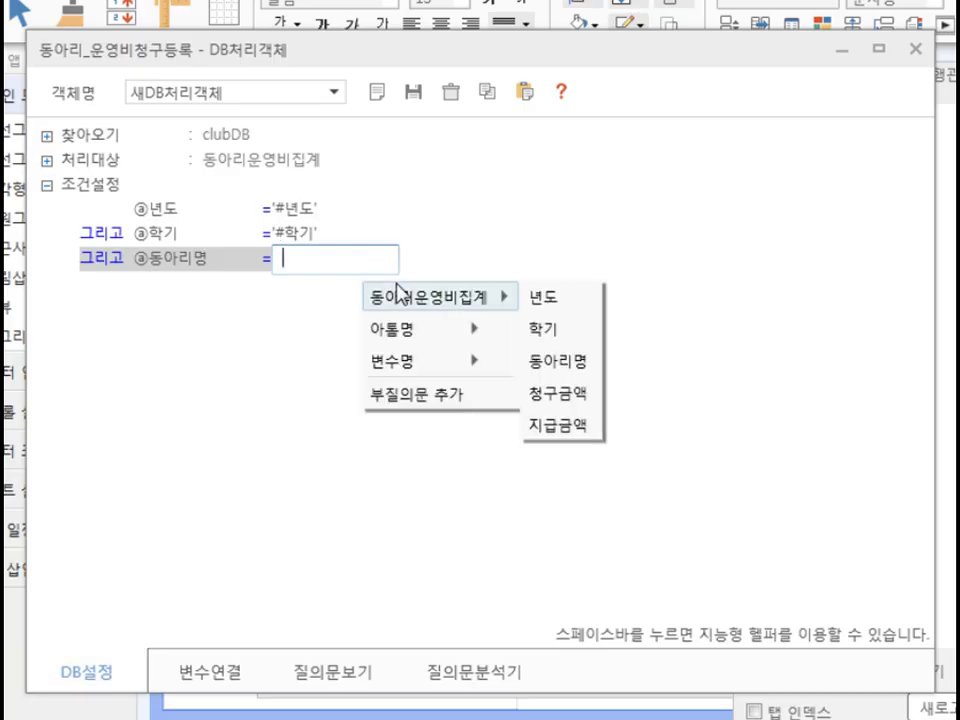
mouse_move(420, 343)
click(557, 361)
key(space)
key(Escape)
Save the object as 동아리운영비집계_찾아오기 and choose 설정 안함 for its grouping.
drag(257, 92, 75, 96)
text(동아리운영비집계_찾아오기)
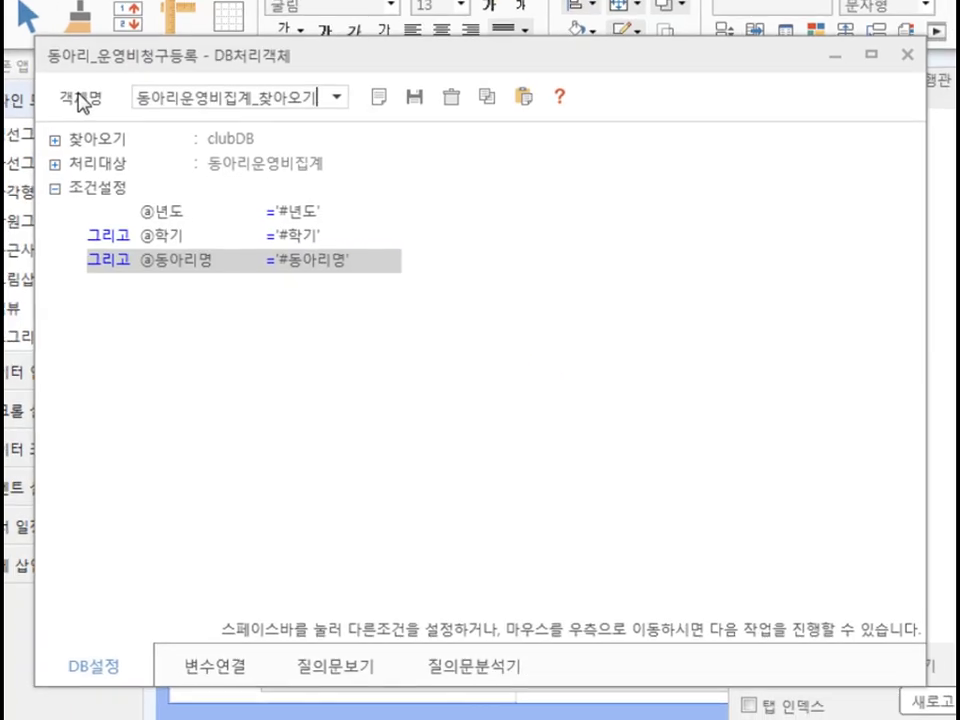
click(413, 92)
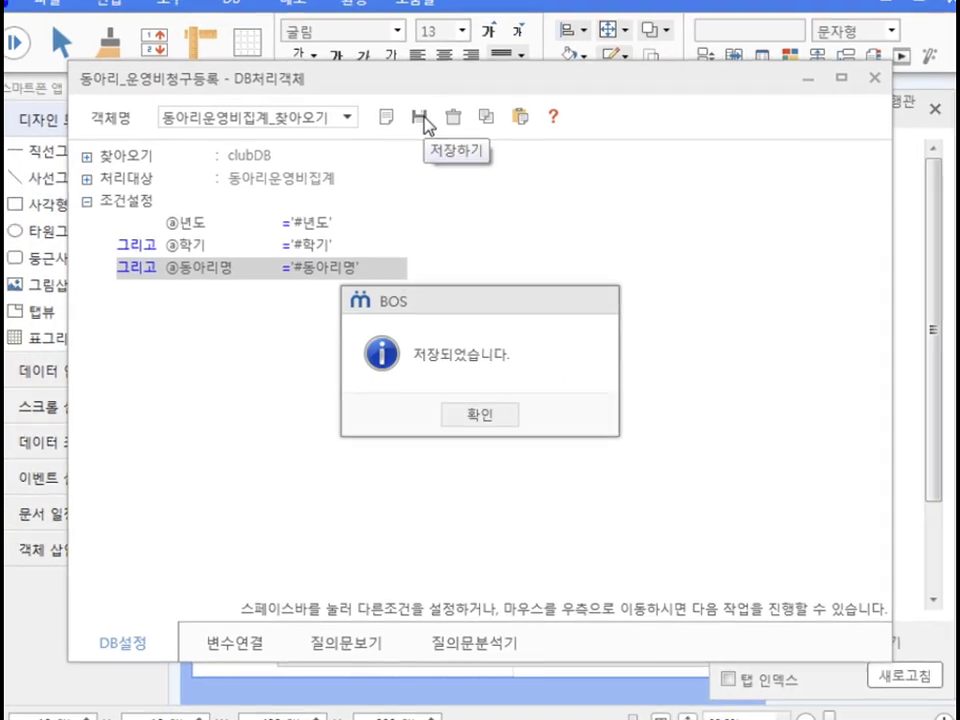
click(455, 415)
mouse_move(622, 524)
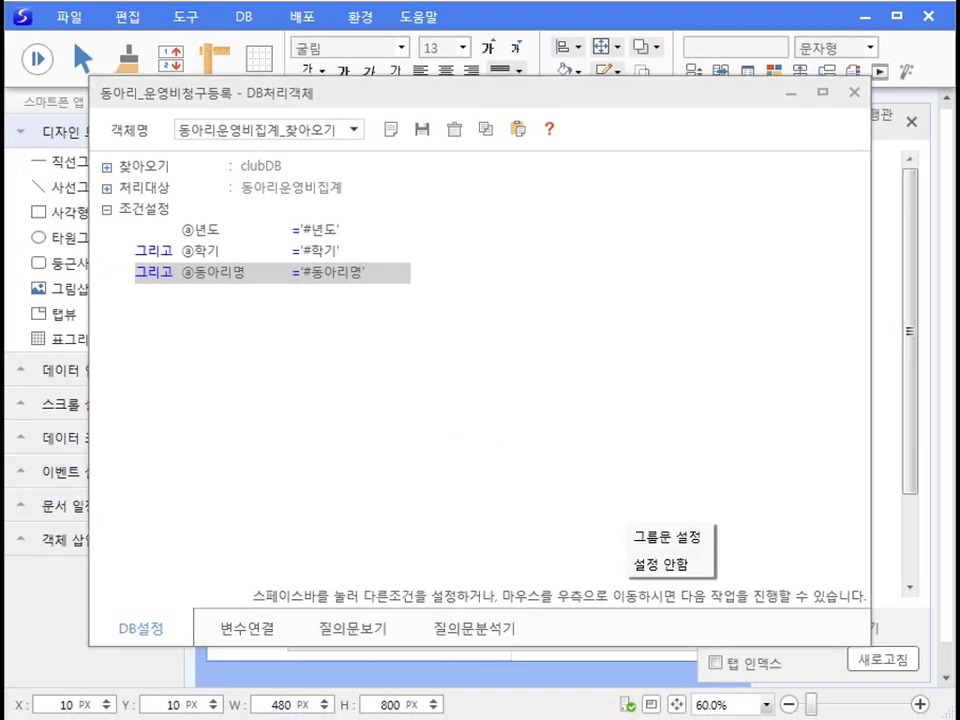
click(650, 561)
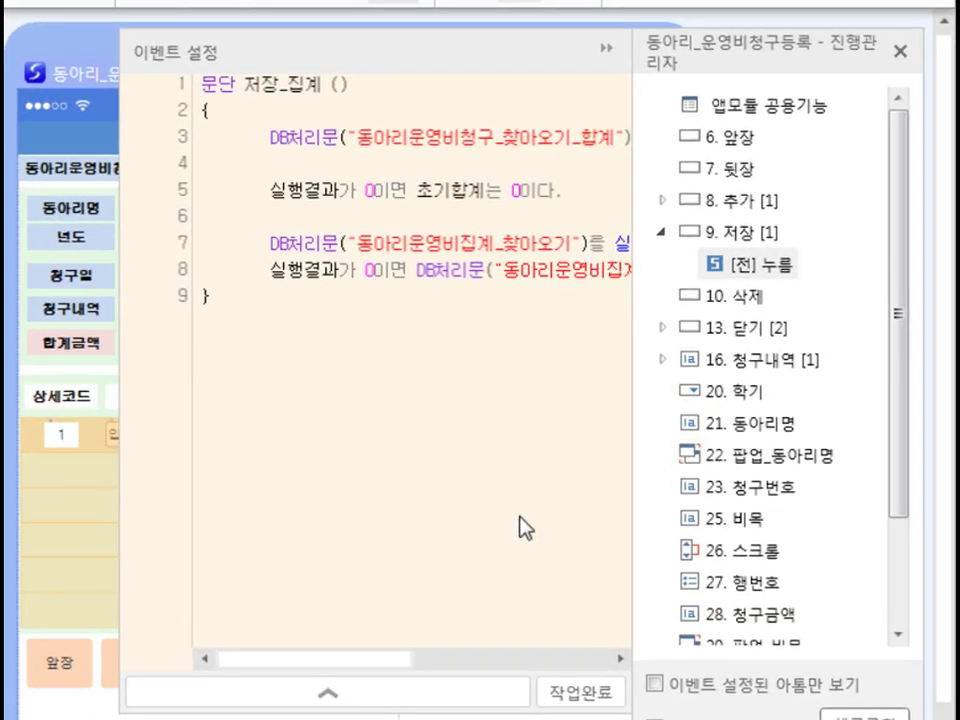
Create another DB처리객체 with the 적어넣기 operation on clubDB, targeting all columns of the 동아리운영비집계 table.
drag(378, 660, 404, 660)
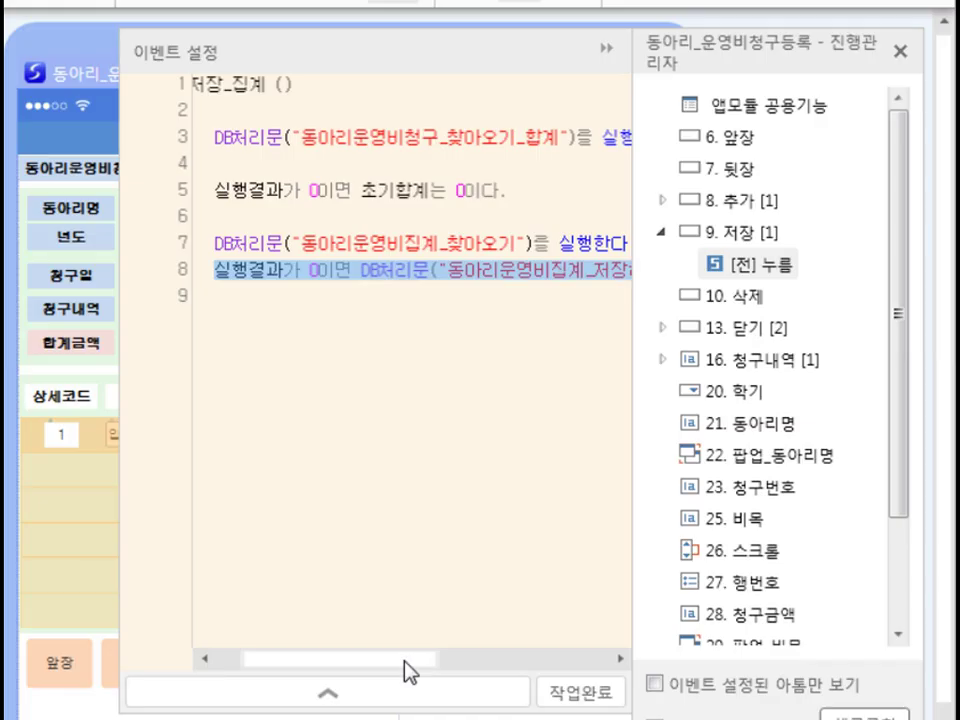
drag(404, 660, 491, 656)
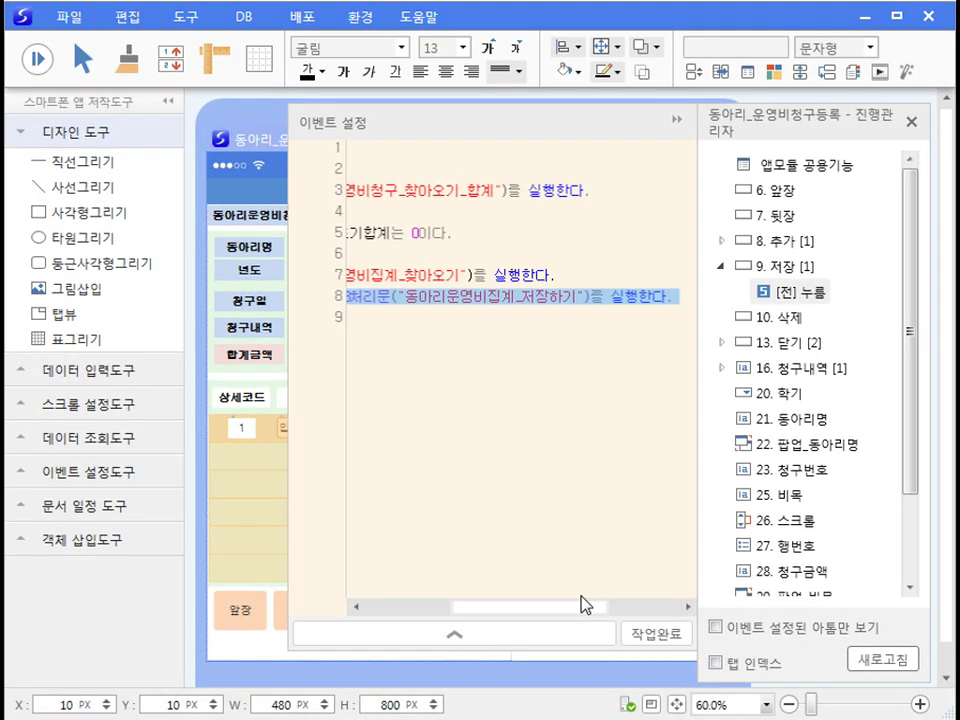
click(575, 450)
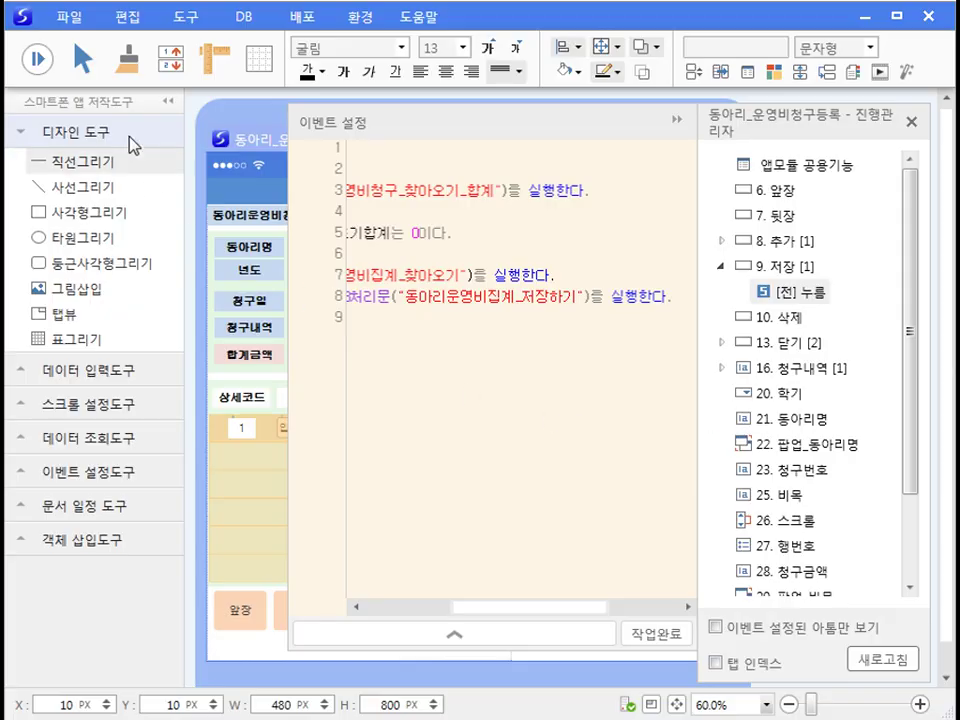
click(186, 34)
click(197, 99)
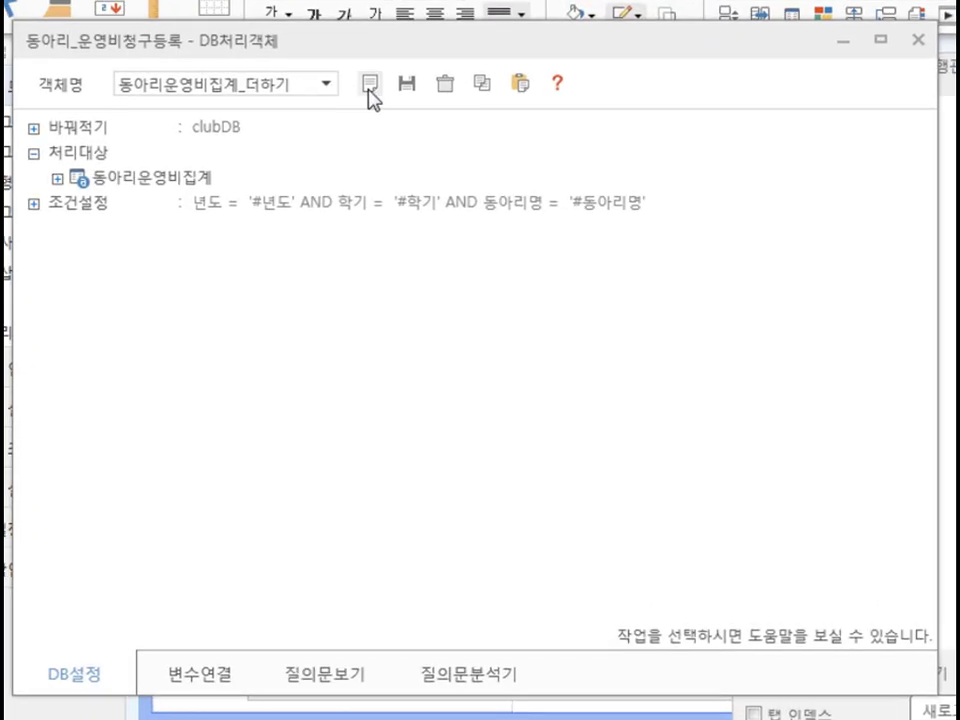
click(383, 114)
click(80, 181)
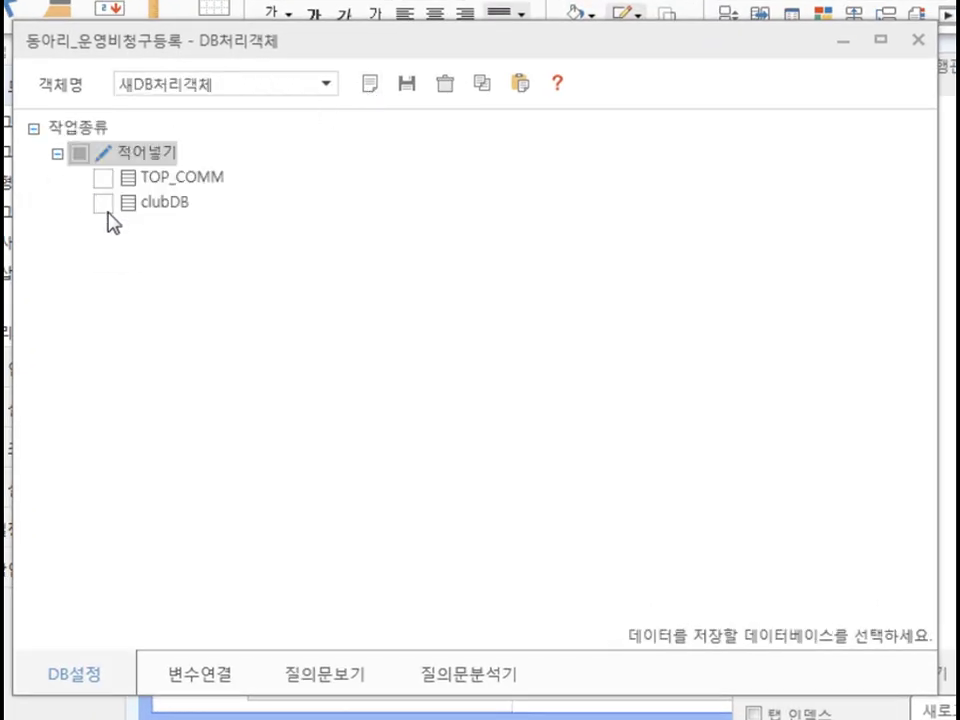
click(104, 205)
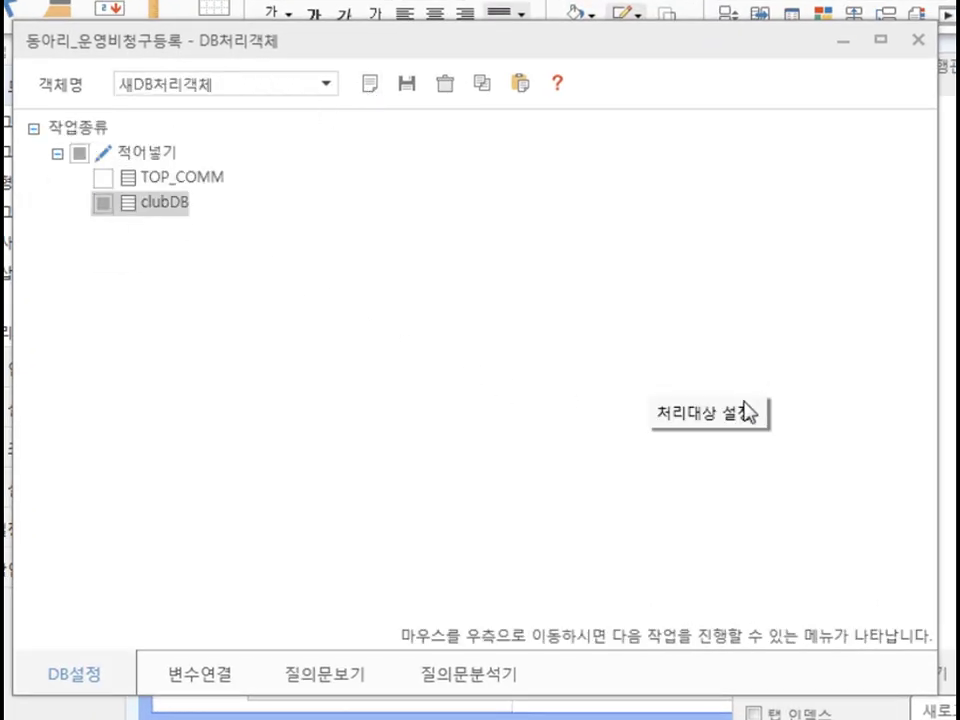
click(745, 410)
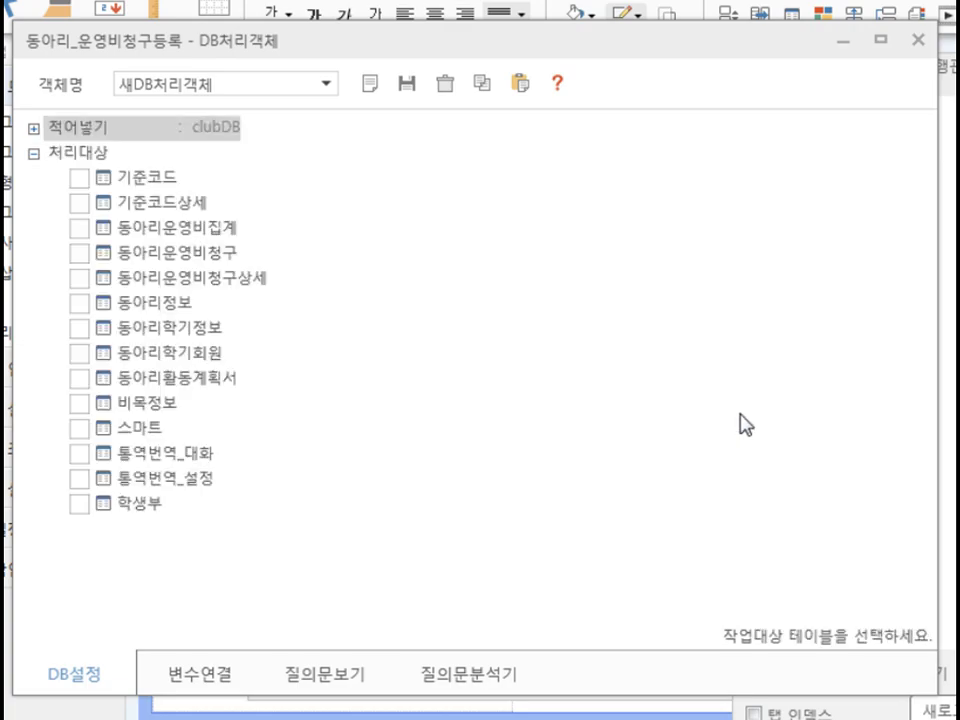
click(80, 229)
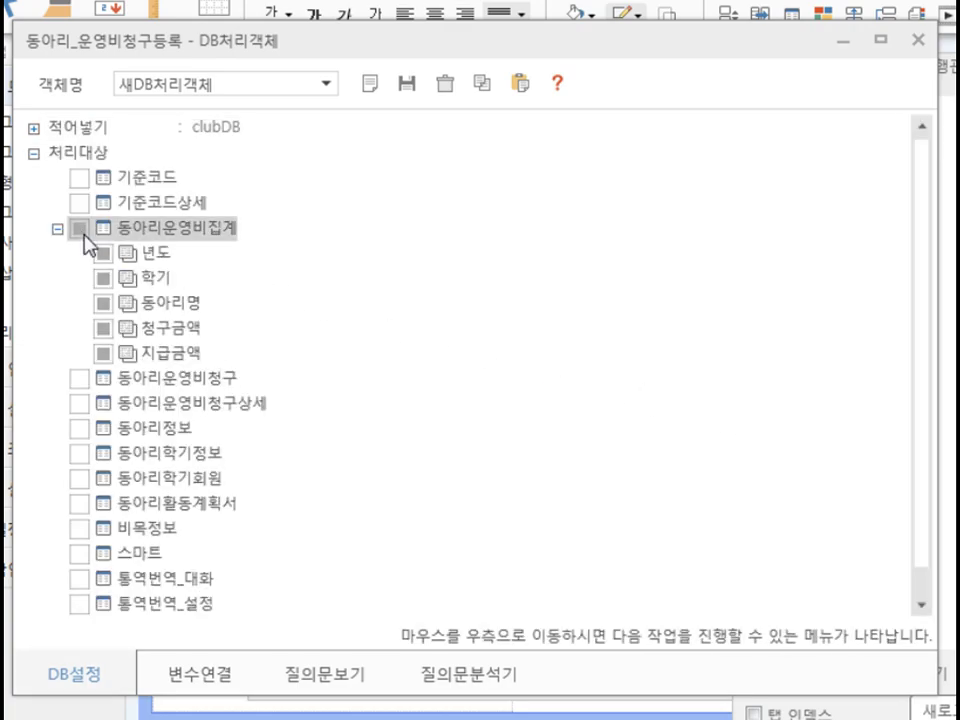
Link the 년도, 학기 and 동아리명 columns to the form fields of the same names.
click(197, 680)
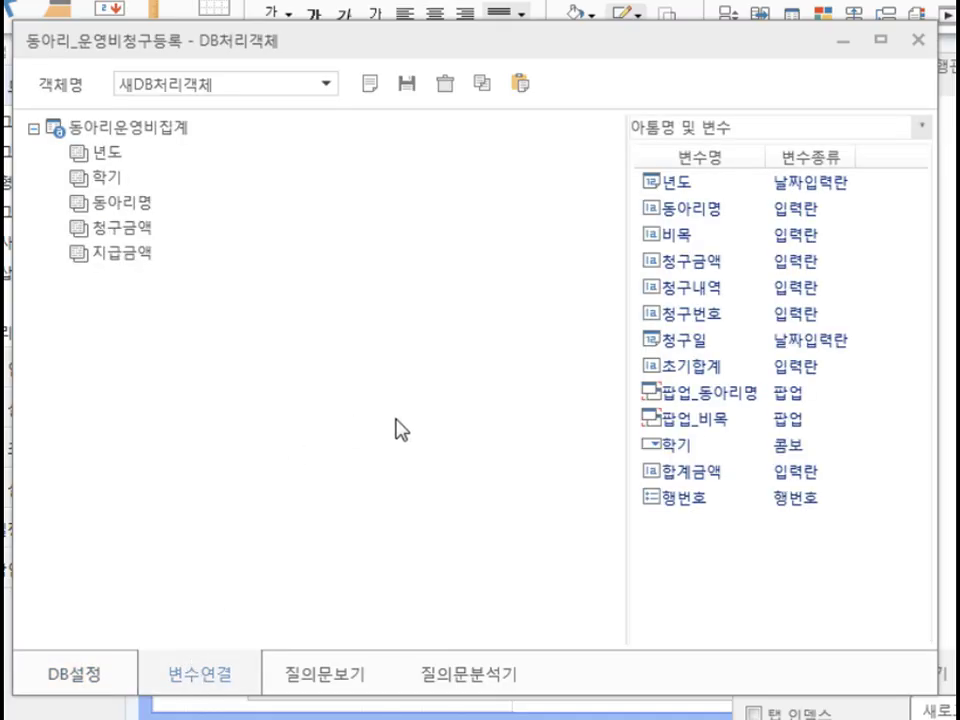
drag(666, 190, 120, 155)
drag(690, 452, 128, 182)
drag(690, 208, 139, 206)
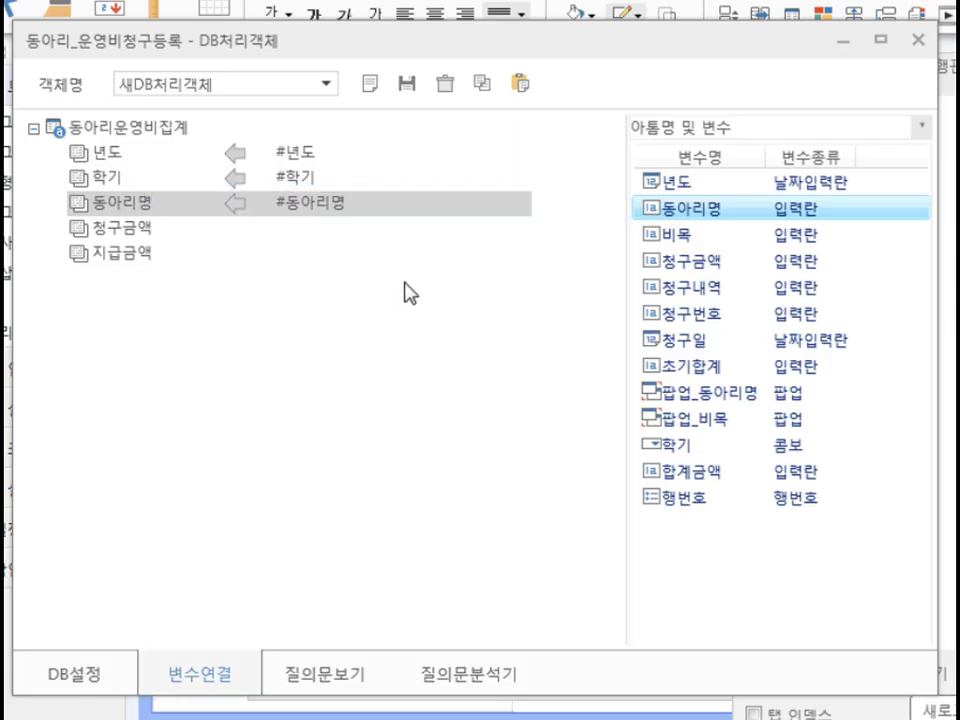
Set the values written to the 청구금액 and 지급금액 columns to 0.
click(294, 240)
click(300, 237)
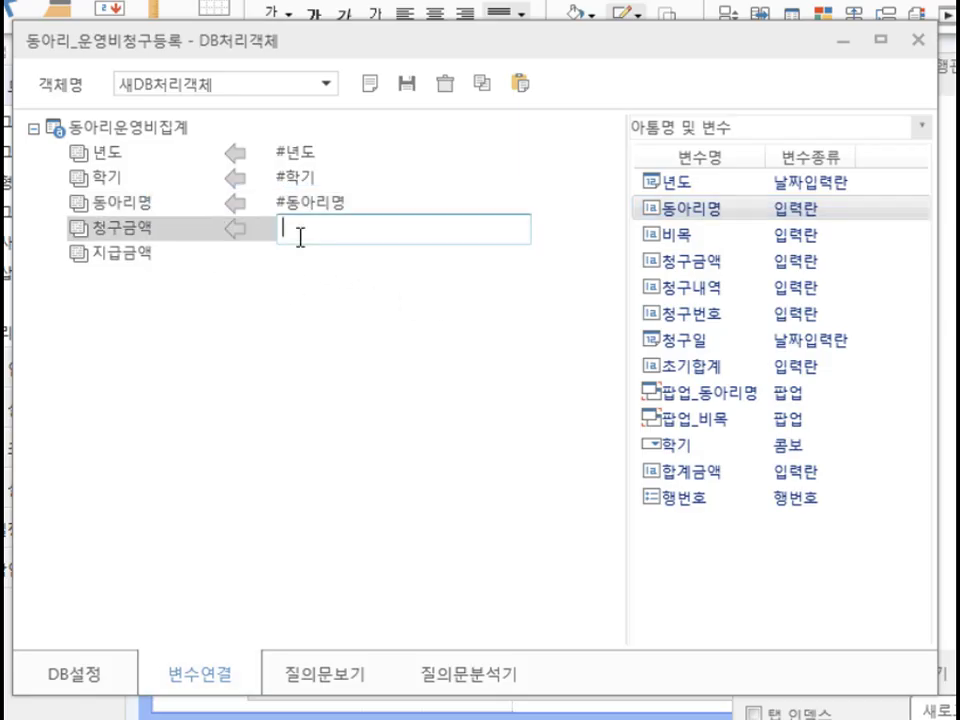
text(0)
key(Return)
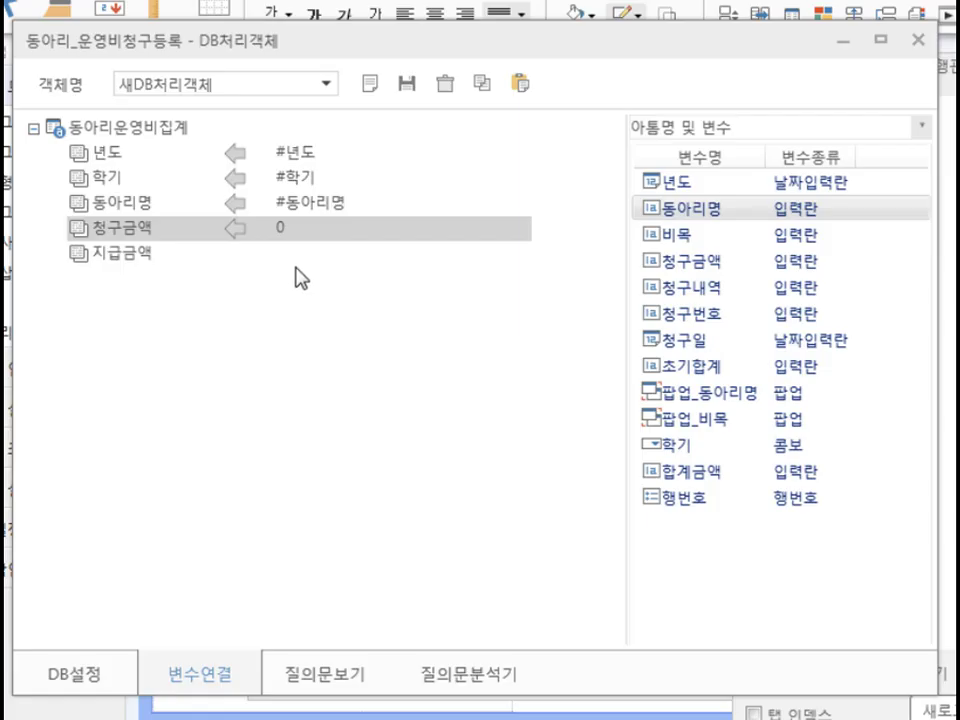
click(289, 259)
click(288, 252)
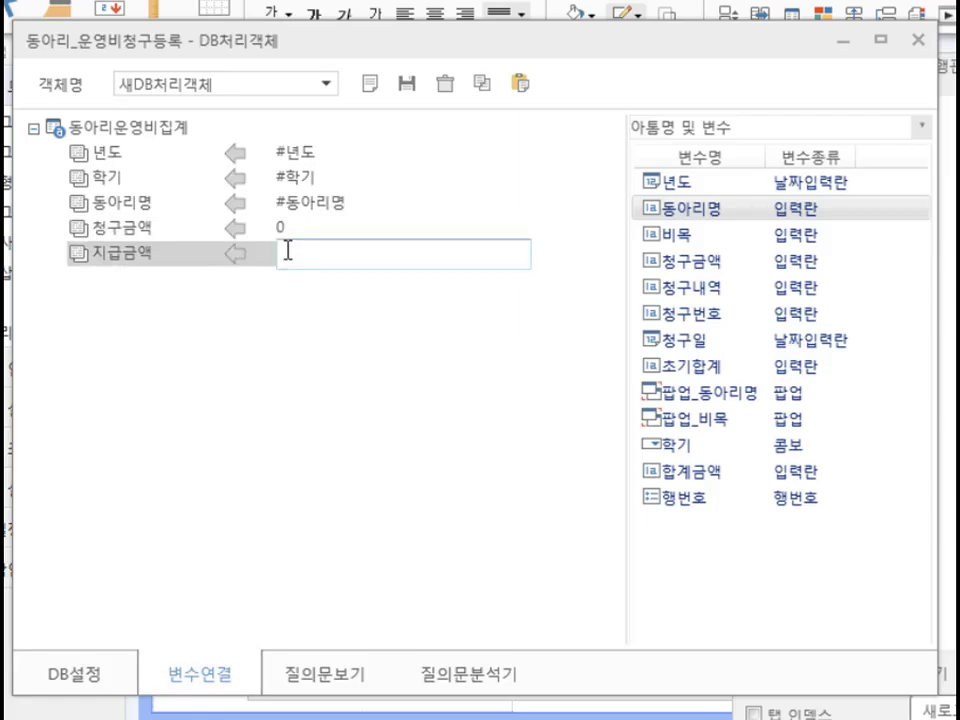
text(0)
key(Return)
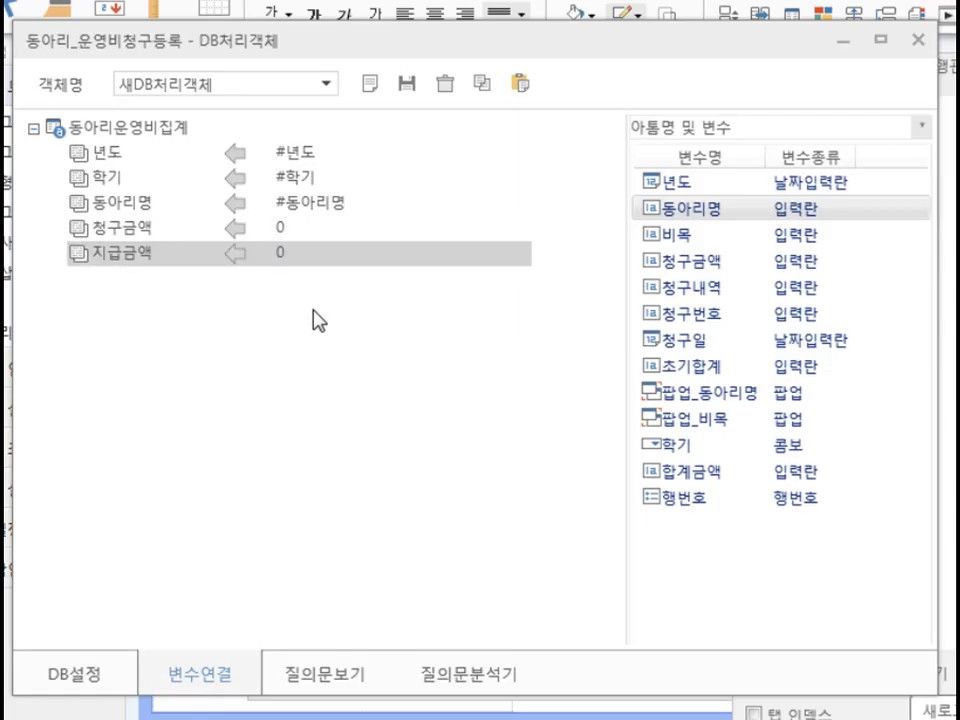
Name the DB처리객체 동아리운영비집계_저장하기 and save it.
drag(248, 85, 38, 97)
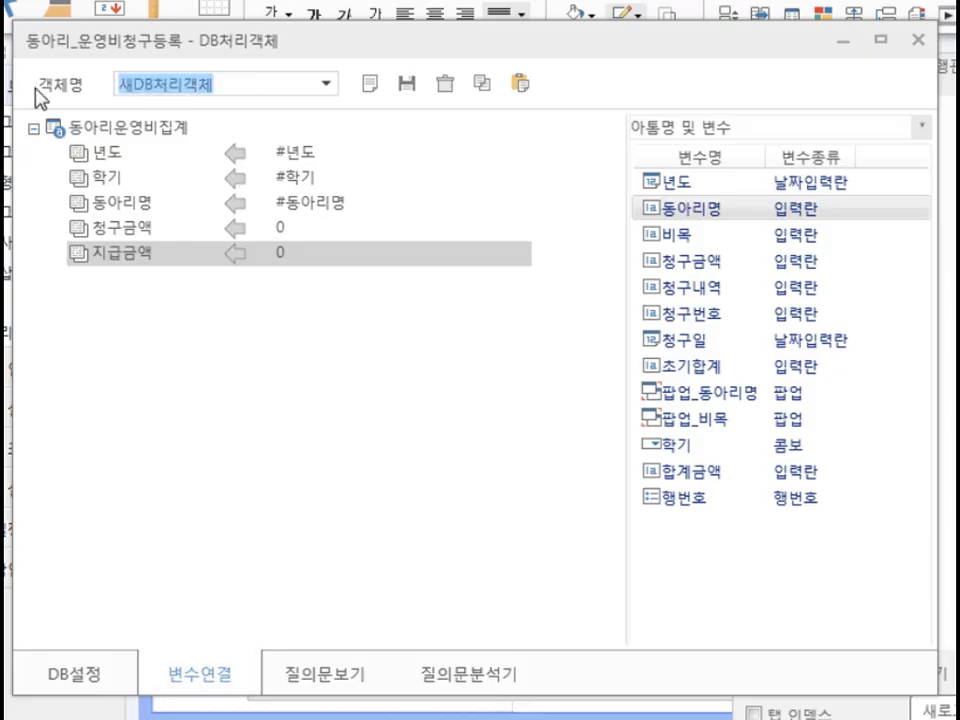
text(동아리운영비집계_저장하기)
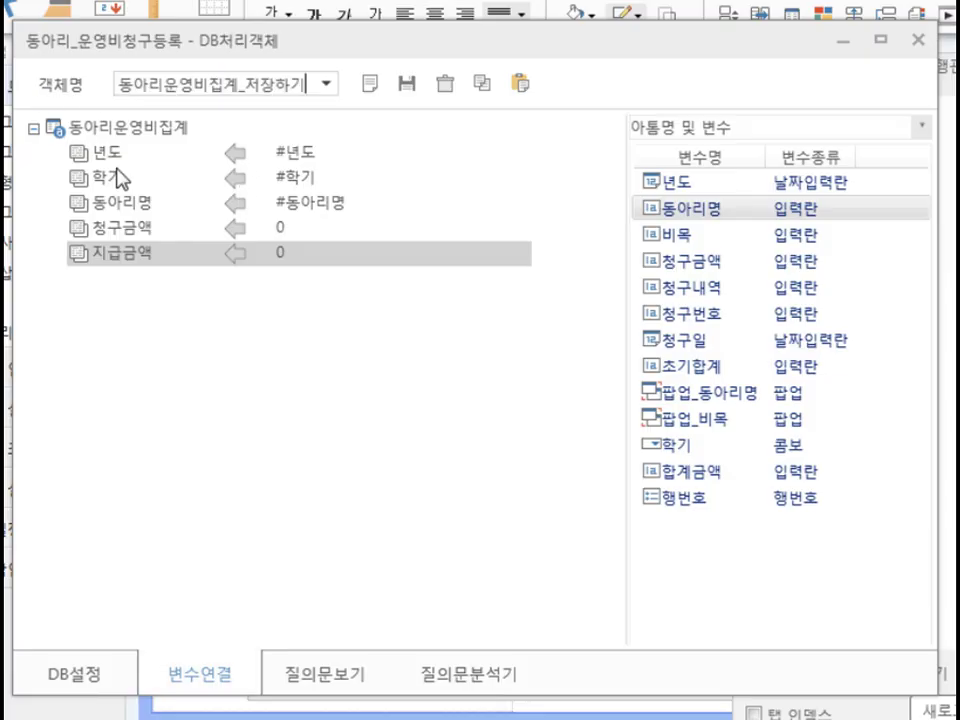
click(406, 87)
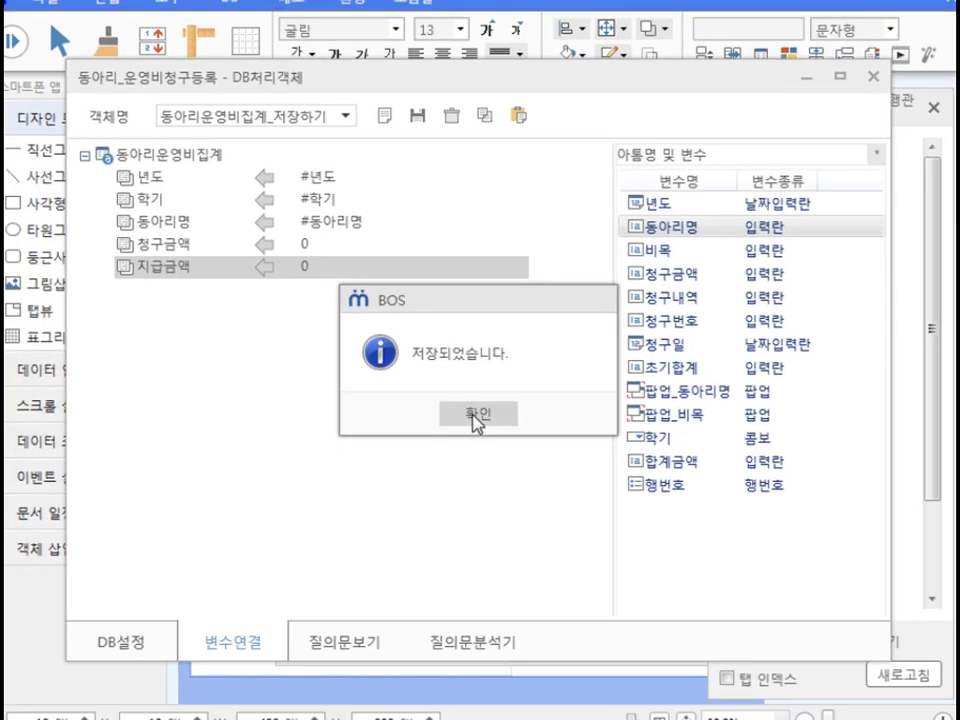
click(474, 418)
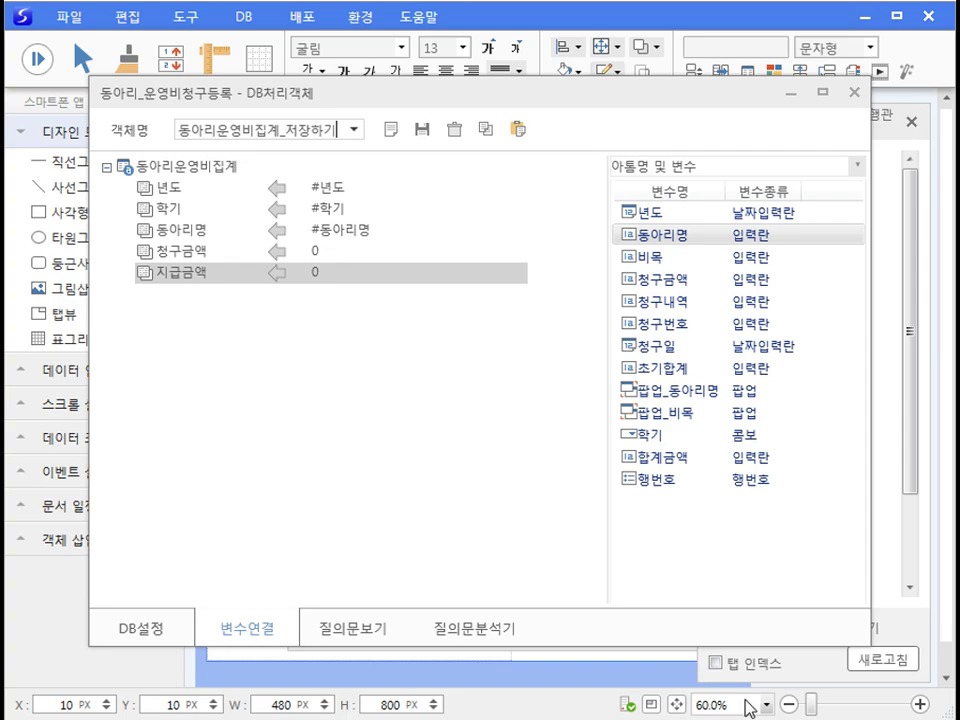
Add the statement DB처리문("동아리운영비집계_빼기")를 실행한다. on a new line at the end of the 저장_집계 paragraph.
click(889, 566)
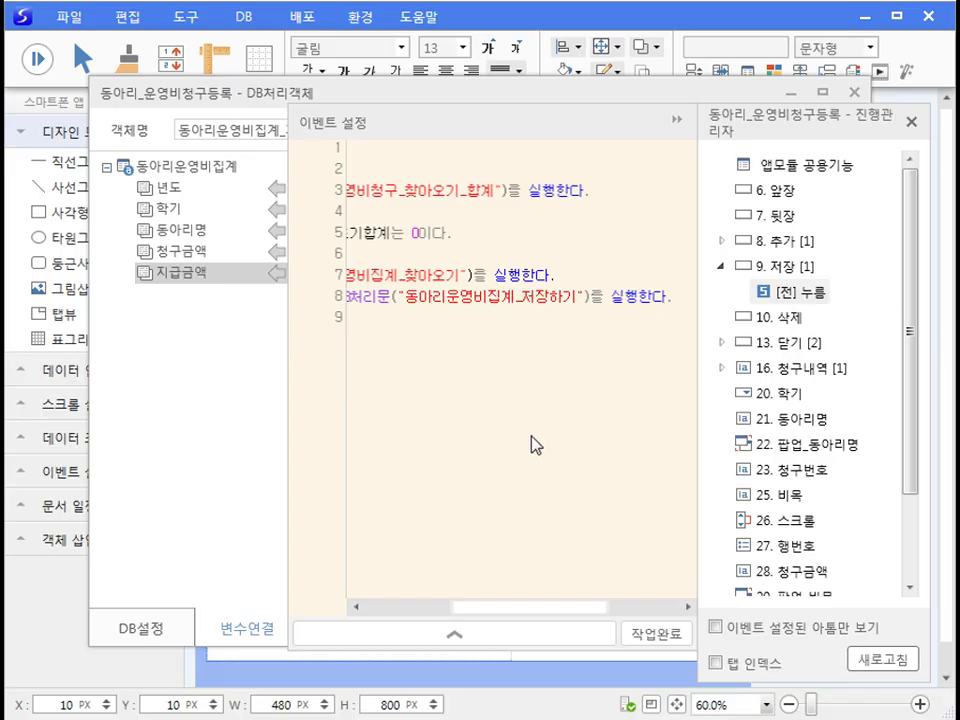
click(680, 297)
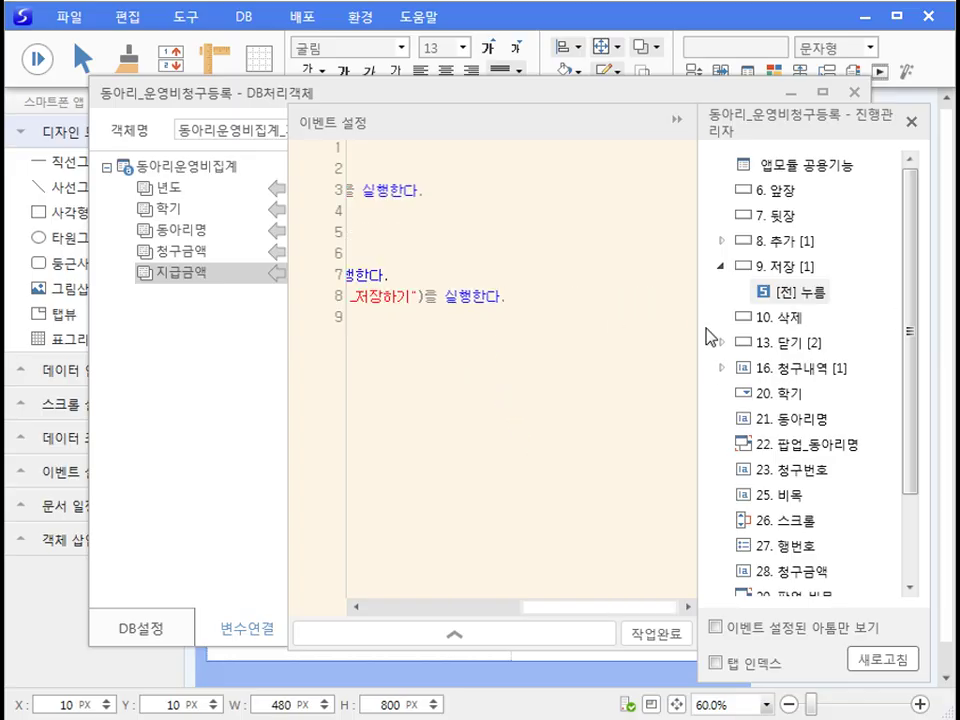
key(Return)
key(Return)
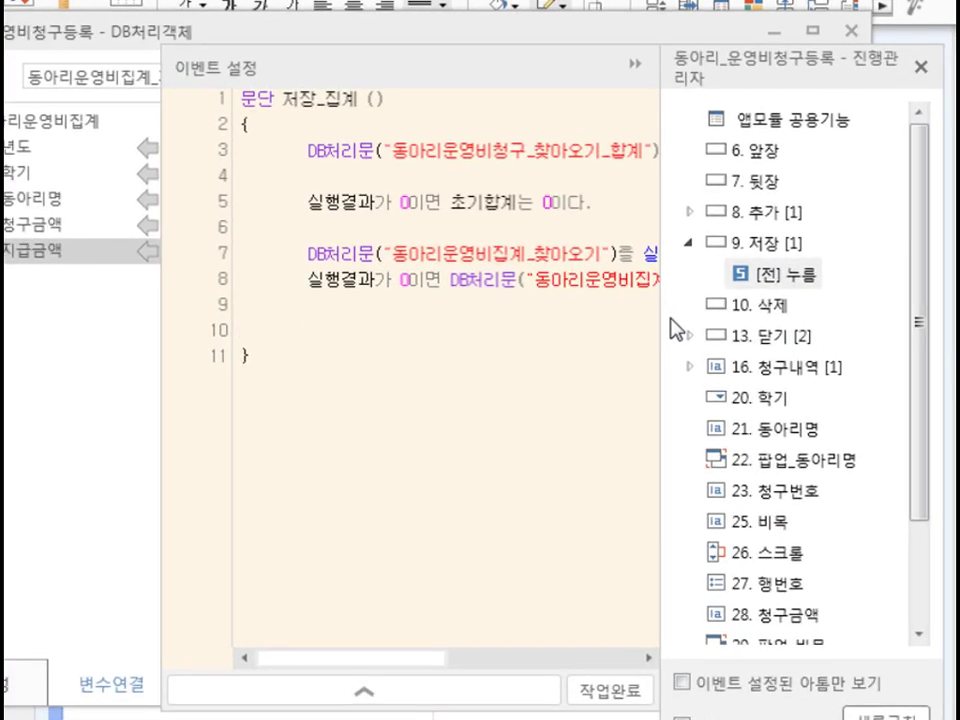
text(DB처리문("동아리운영비집계_빼기")를 실행한다.)
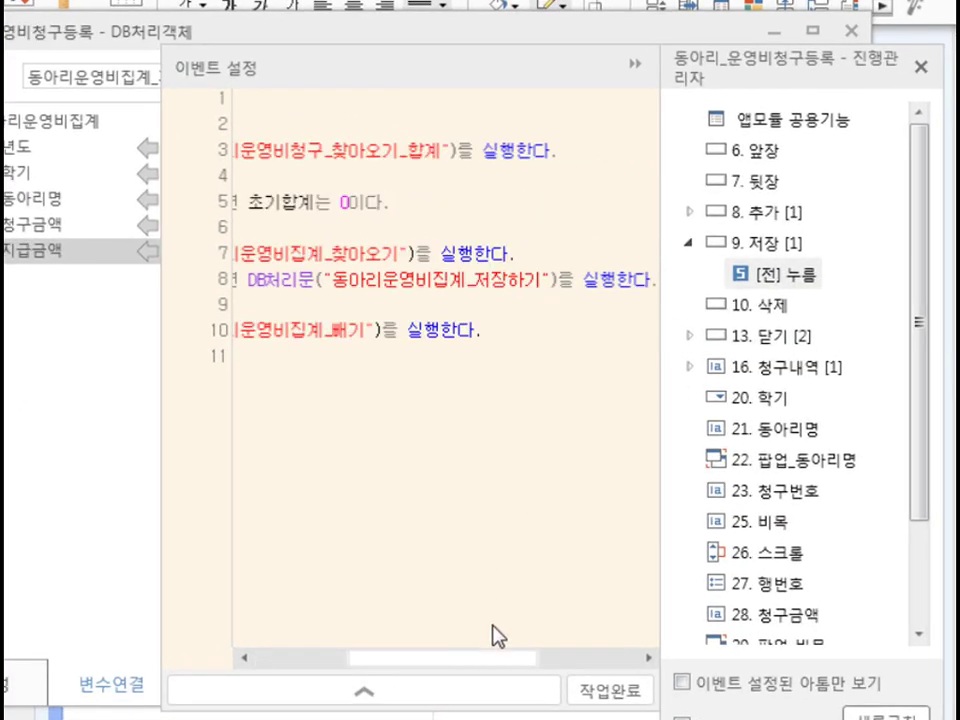
Create a new DB처리객체 of type 바꿔적기 that updates only the 청구금액 column of the 동아리운영비집계 table.
drag(489, 660, 418, 665)
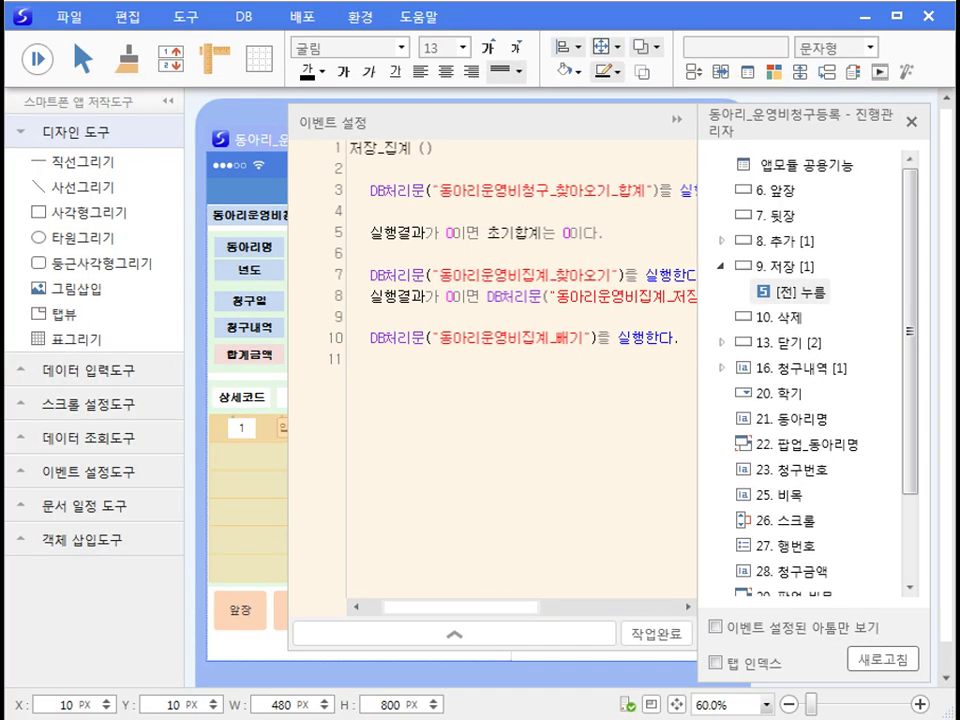
click(179, 18)
click(243, 107)
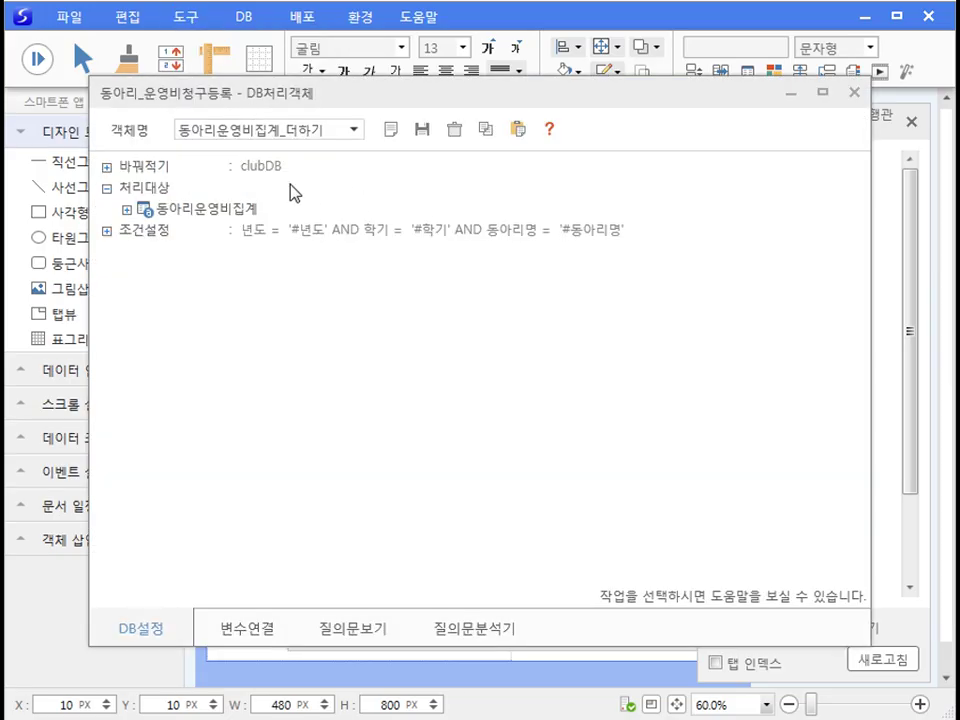
click(391, 132)
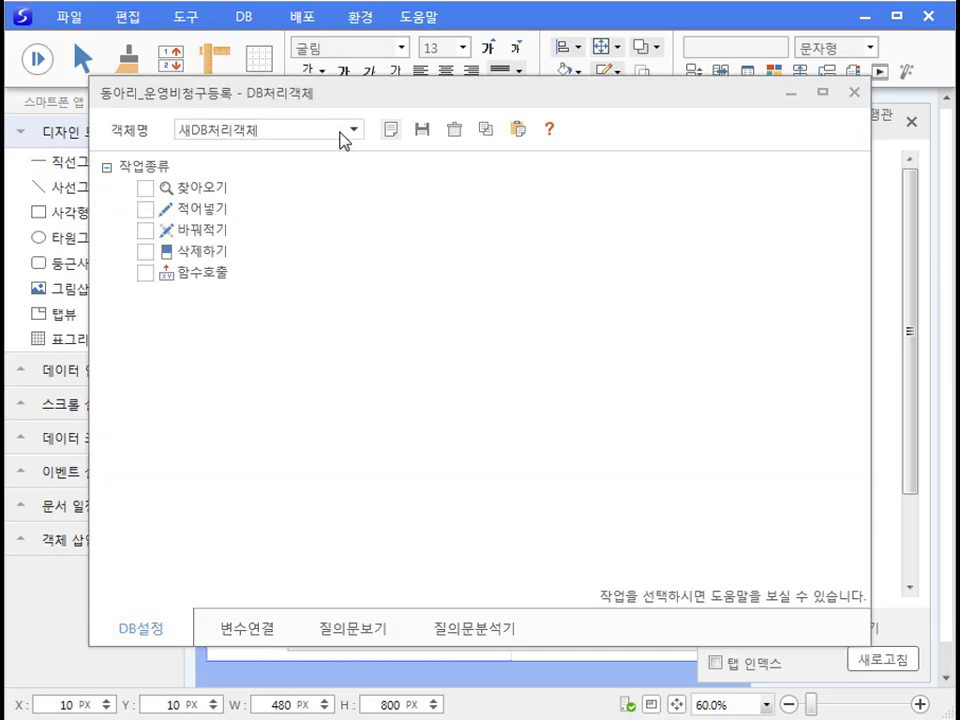
click(145, 230)
click(170, 232)
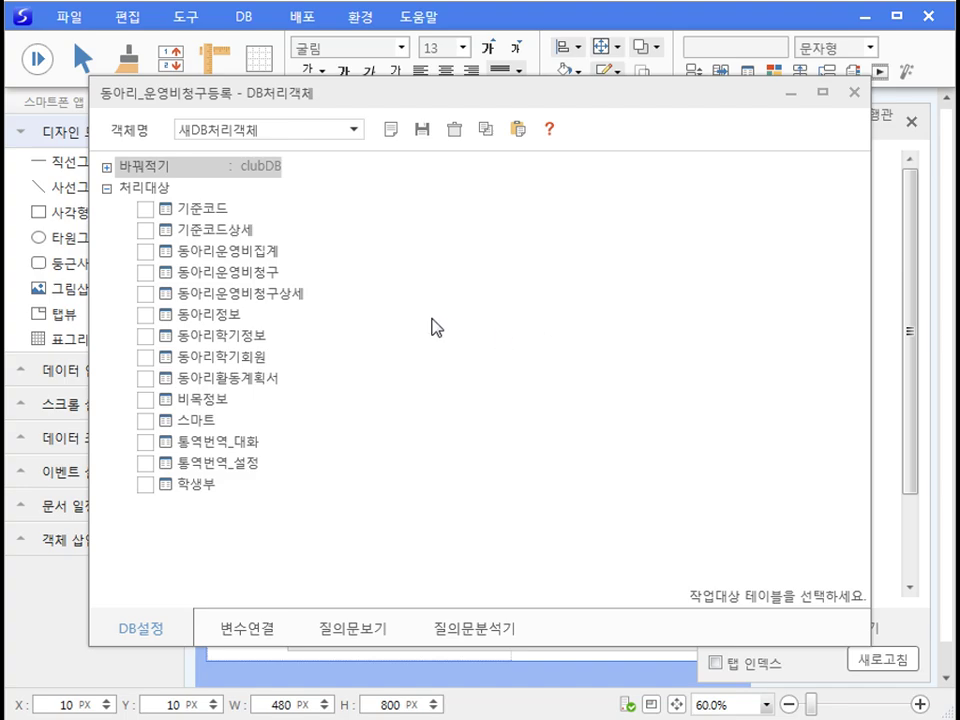
click(146, 253)
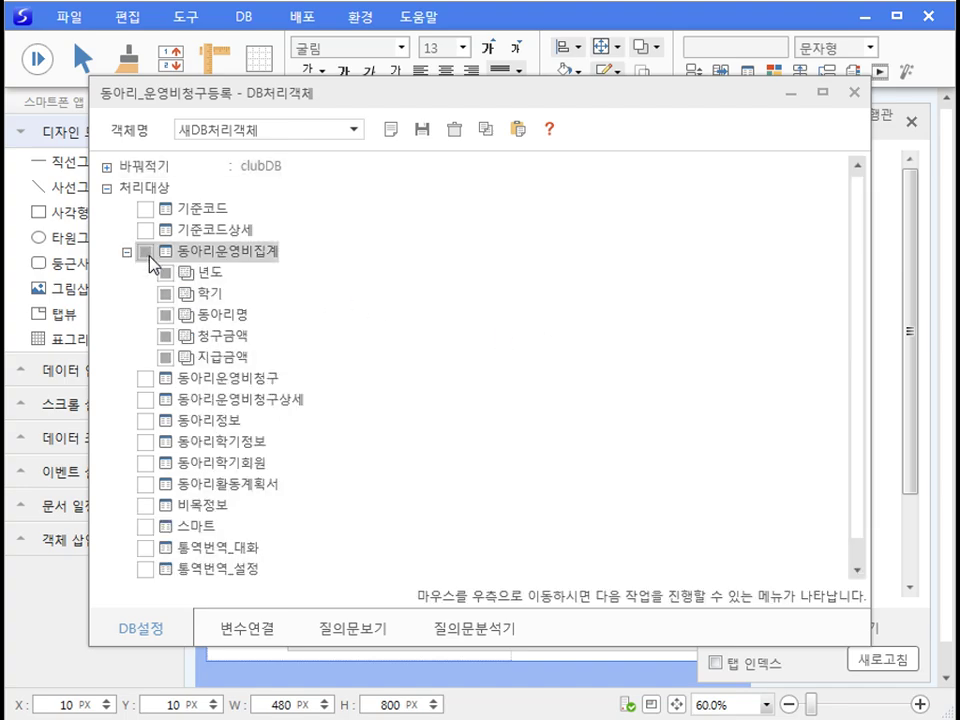
click(147, 255)
click(166, 337)
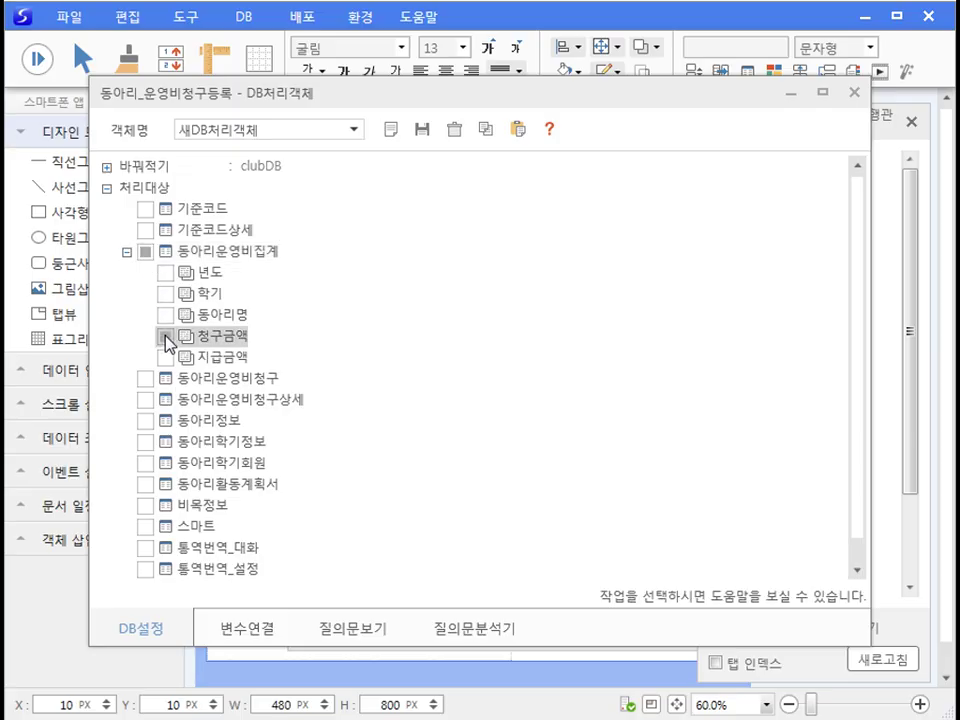
Add a 조건설정 condition matching the 년도 column to the form field '#년도'.
right_click(618, 422)
click(652, 433)
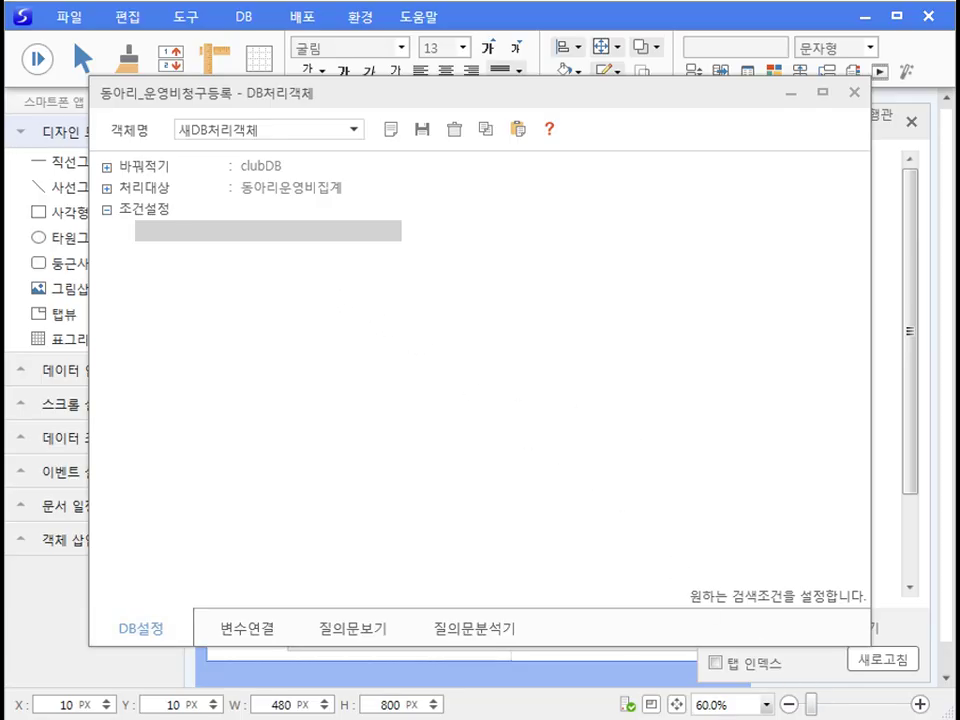
click(195, 231)
key(space)
click(364, 248)
click(400, 259)
key(space)
mouse_move(422, 281)
click(505, 280)
Add a second condition joined with 그리고 that matches the 학기 column to '#학기'.
key(space)
key(space)
mouse_move(548, 318)
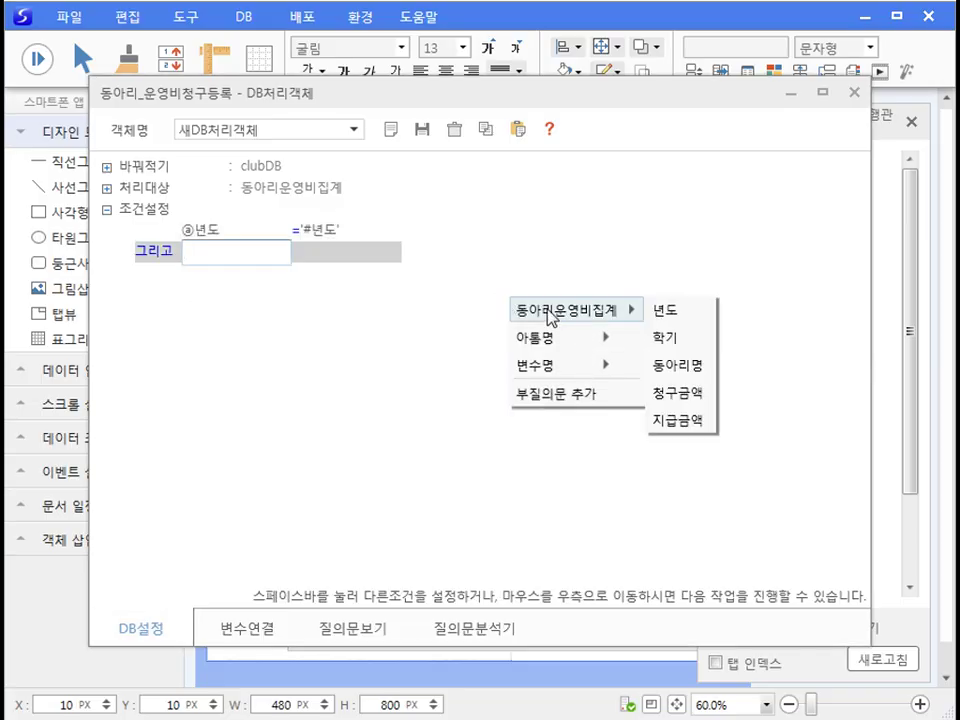
click(665, 337)
click(408, 285)
key(space)
mouse_move(414, 298)
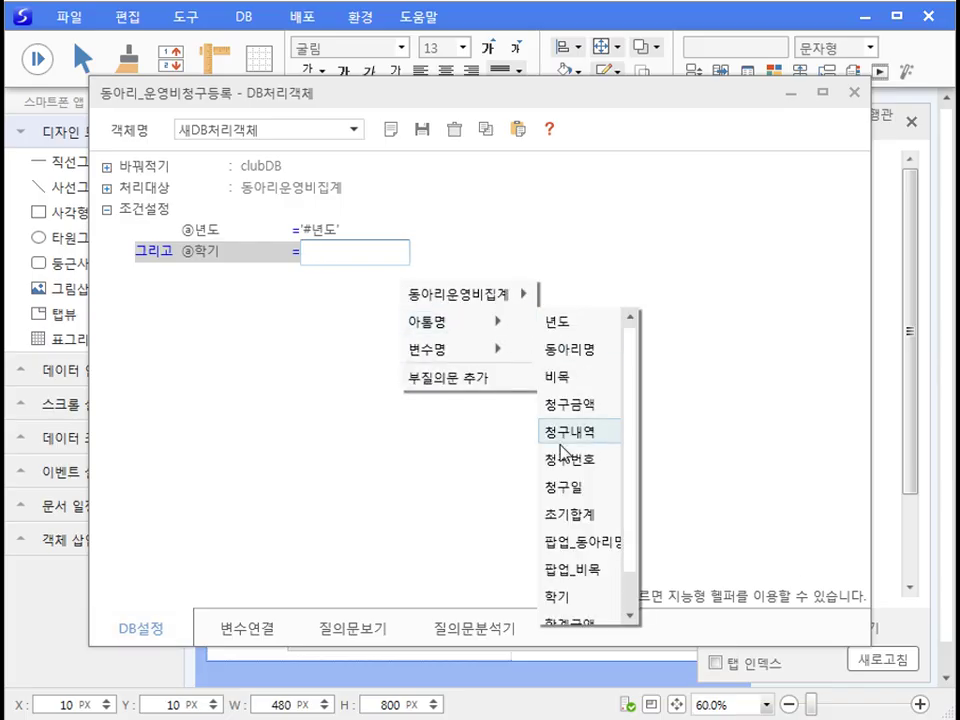
click(556, 596)
Add a third condition joined with 그리고 that matches the 동아리명 column to '#동아리명'.
key(space)
click(244, 304)
mouse_move(340, 322)
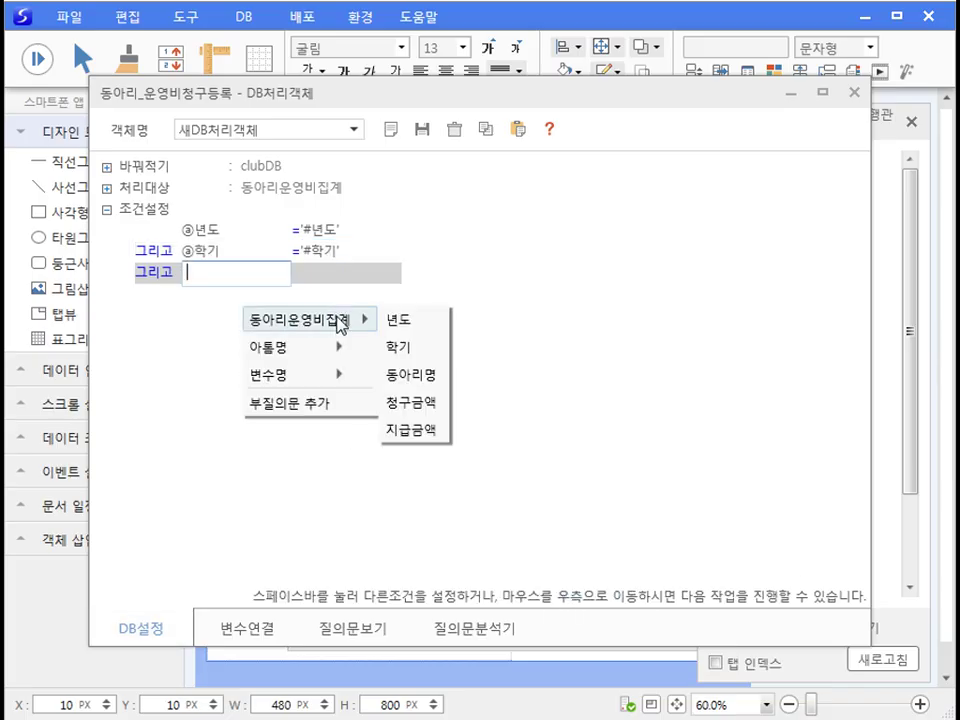
click(411, 374)
click(364, 283)
key(space)
mouse_move(477, 343)
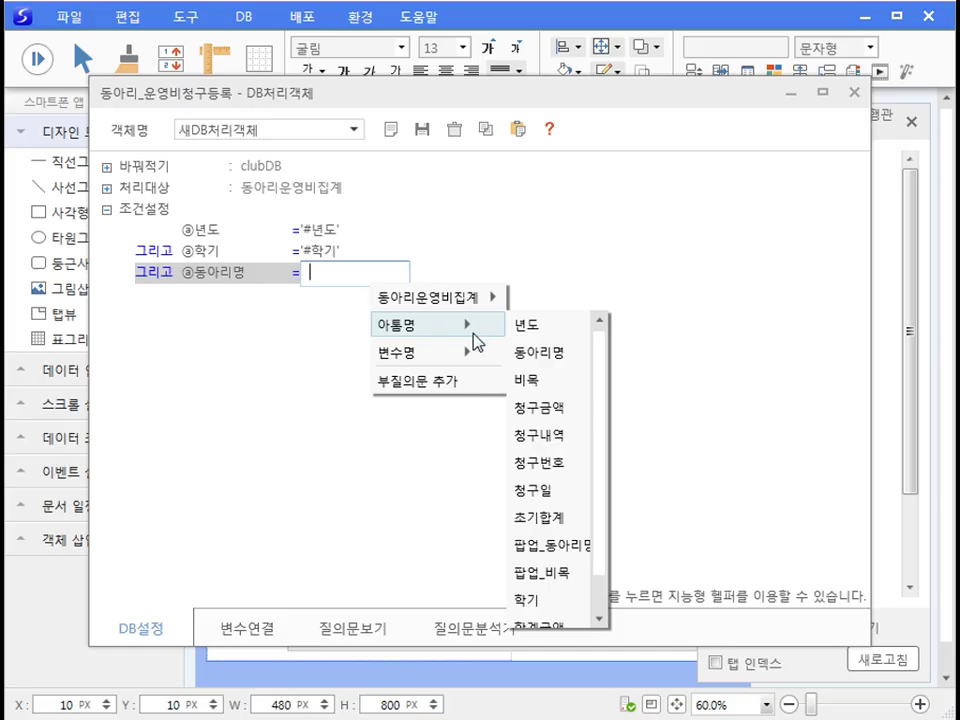
click(540, 352)
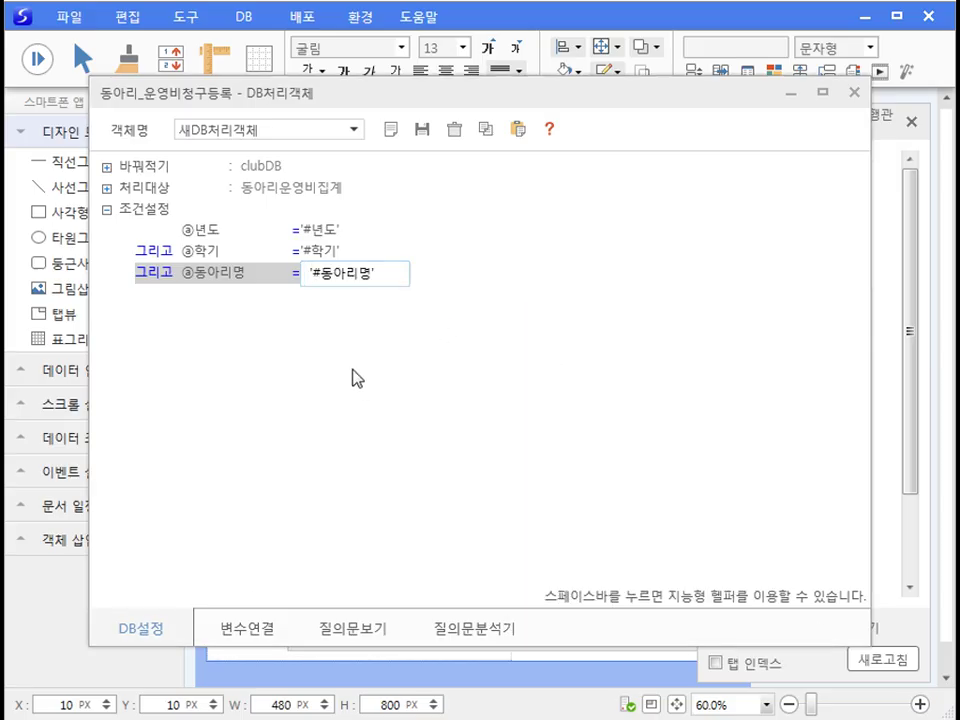
Set the value written to the 청구금액 column to the expression 청구금액 - #초기합계.
click(268, 625)
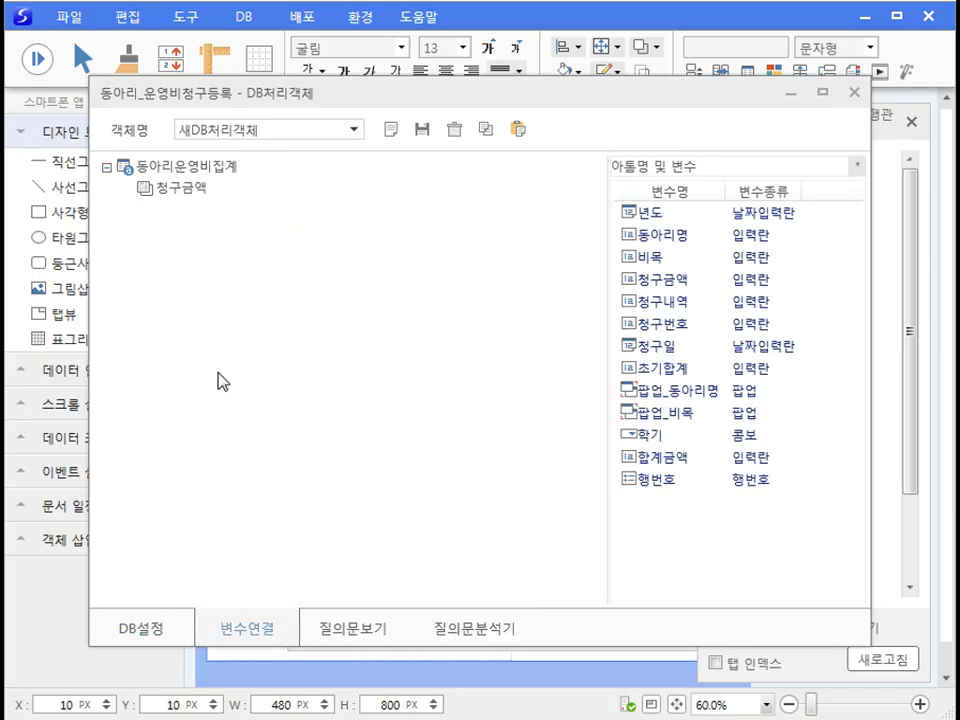
click(264, 195)
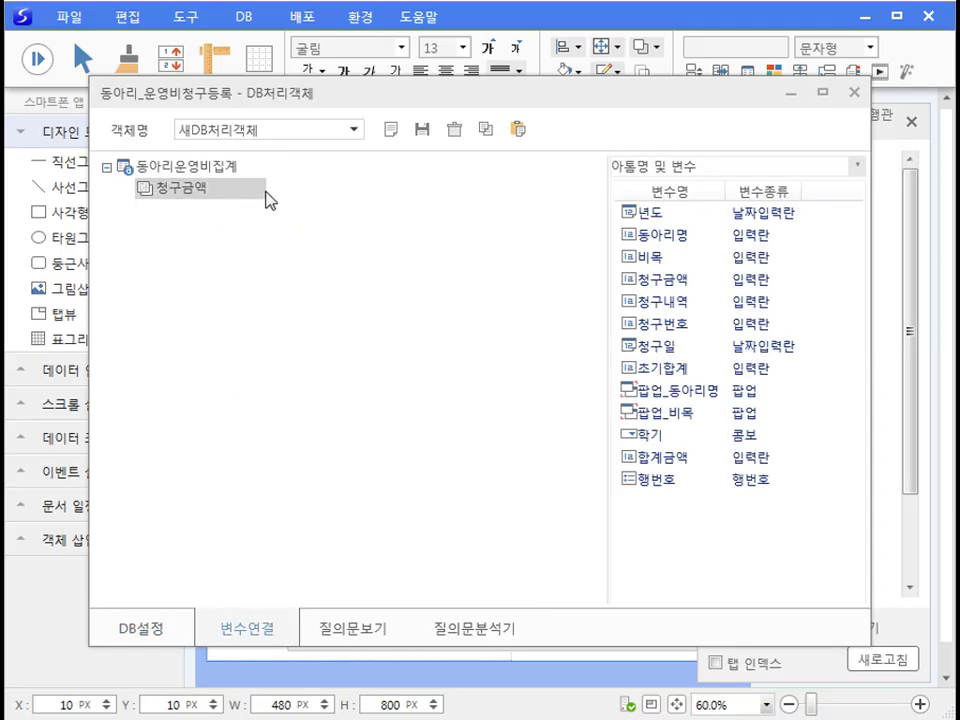
click(253, 190)
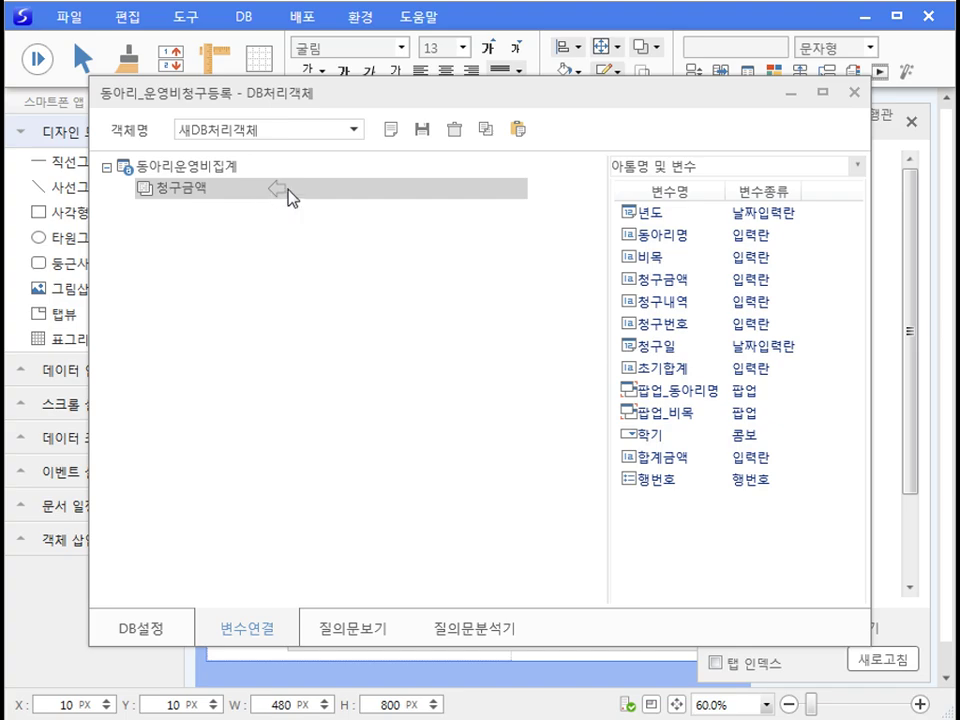
click(335, 194)
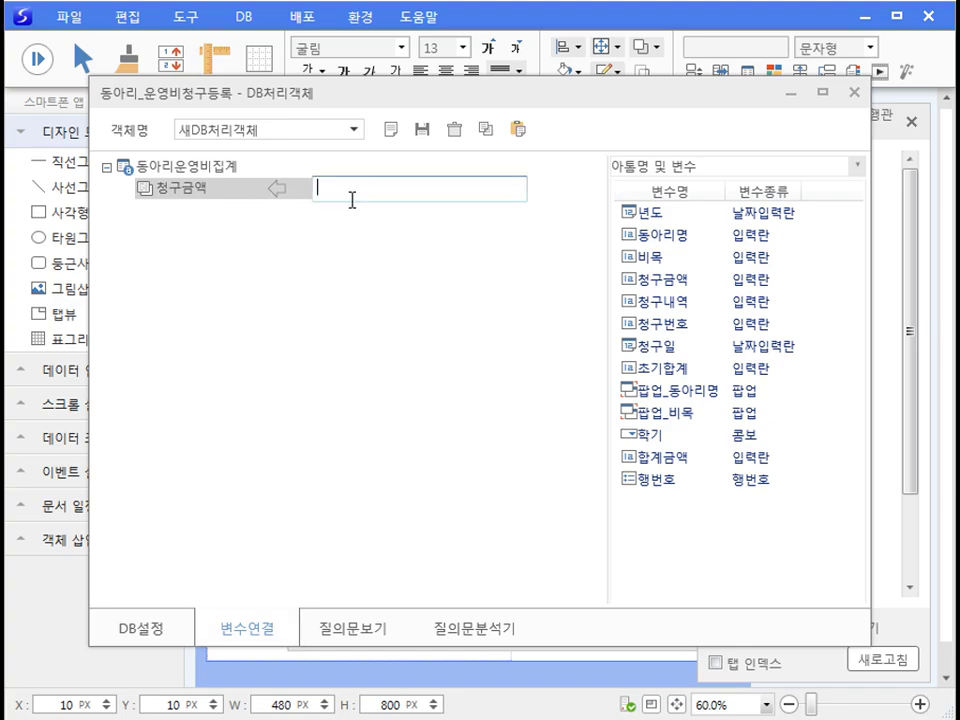
text(청구금액 - #초기합계)
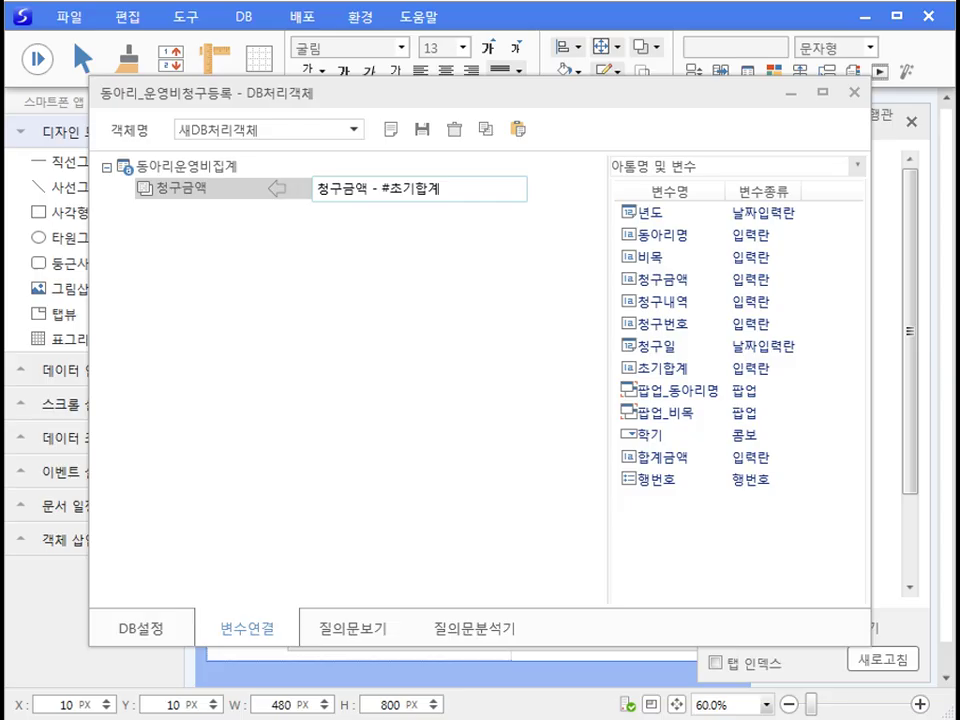
Save the DB처리객체 under the name 동아리운영비집계_빼기 and finish editing the 저장_집계 script.
drag(274, 130, 69, 134)
text(동아리운영비집계_빼기)
click(422, 131)
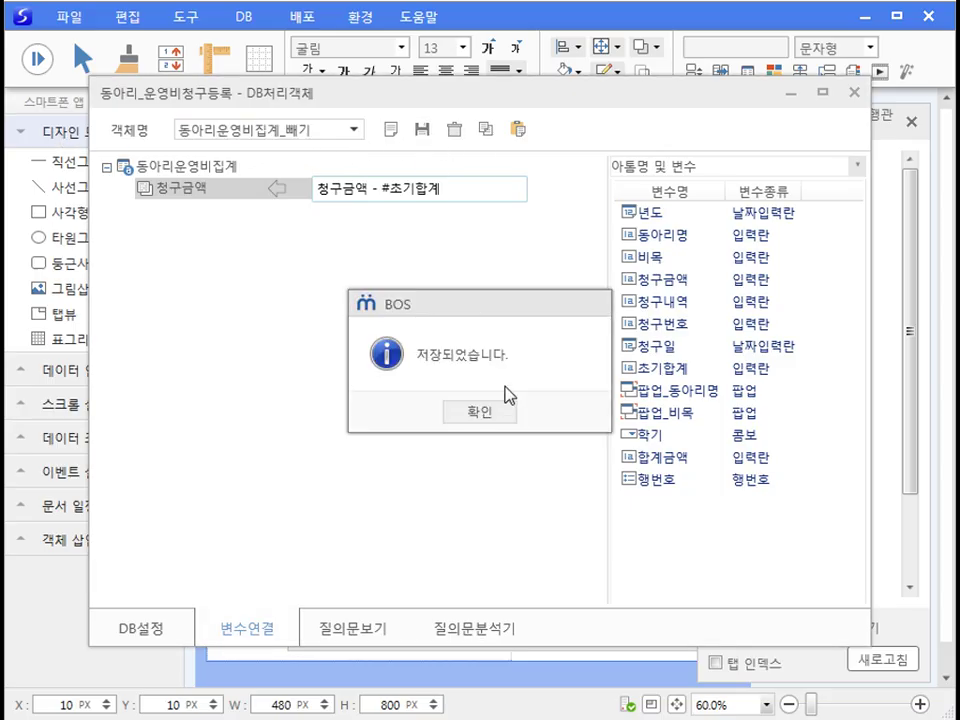
click(480, 413)
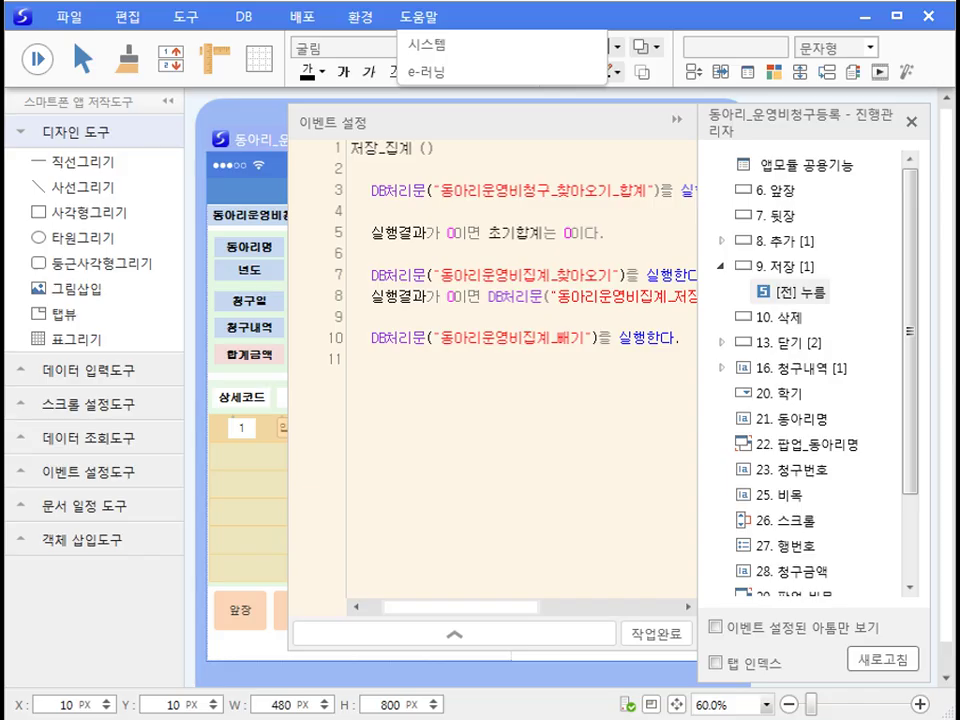
click(655, 634)
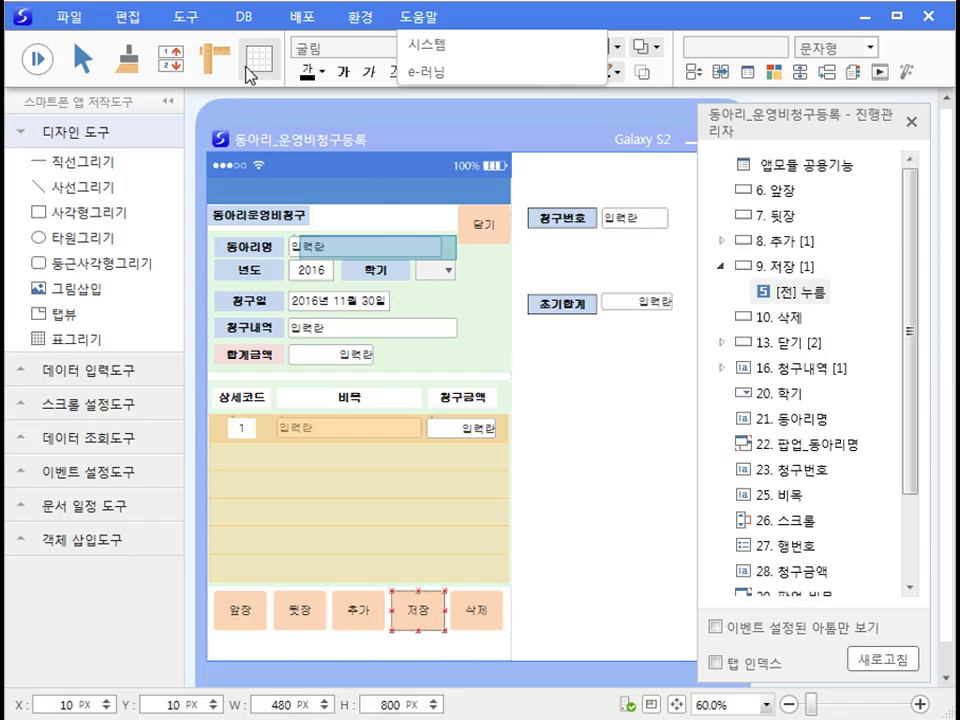
Duplicate the DB처리객체 동아리운영비집계_빼기 by copying and pasting it.
mouse_move(180, 25)
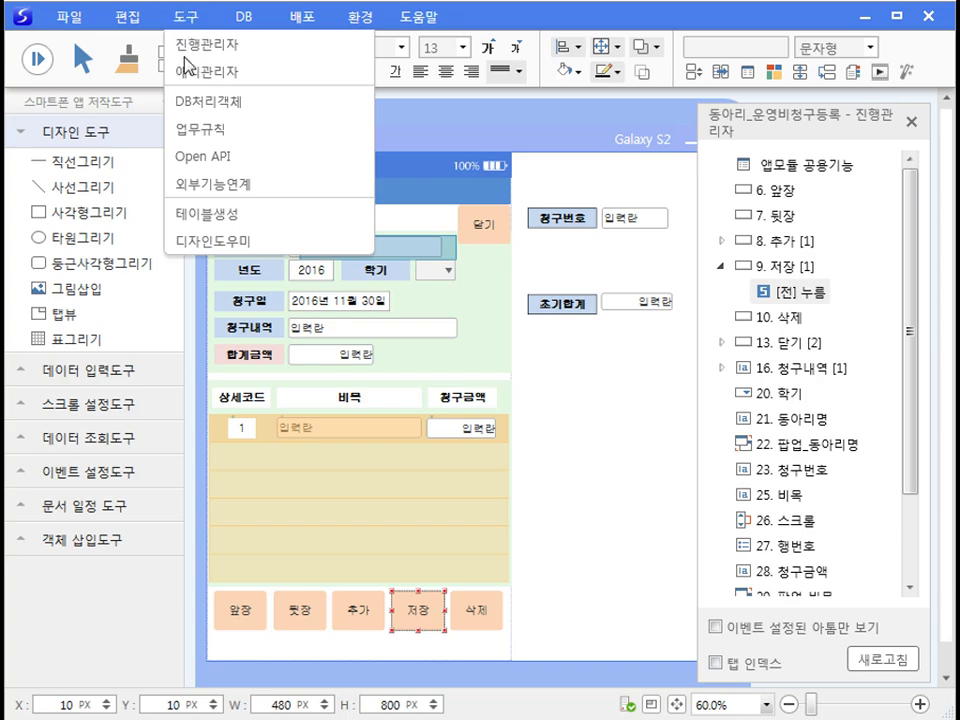
click(190, 101)
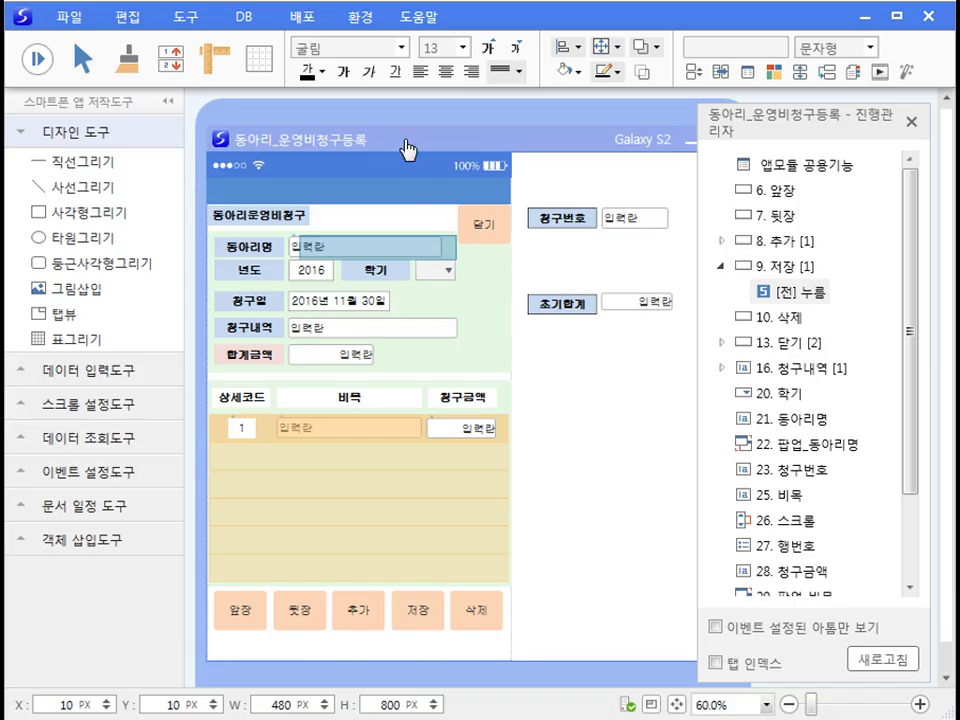
click(182, 18)
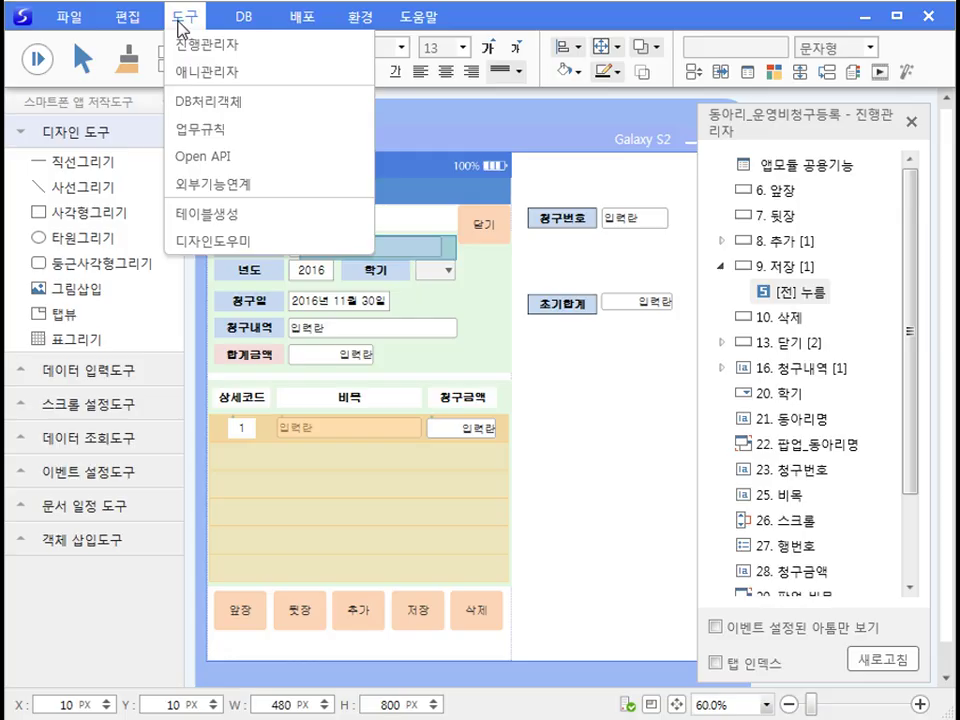
click(186, 104)
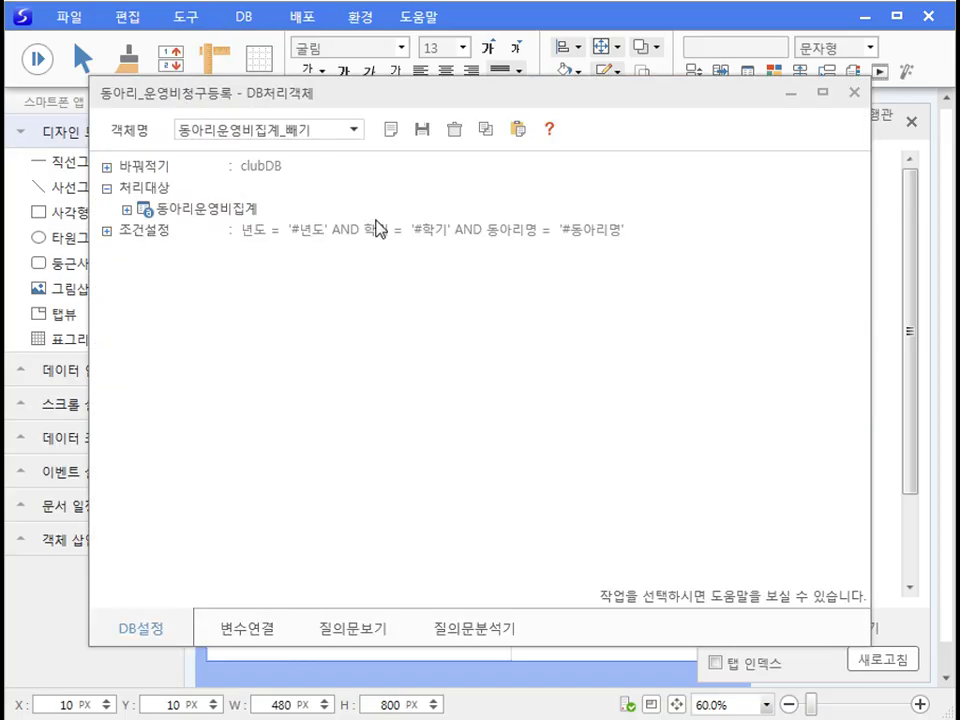
click(485, 132)
click(446, 414)
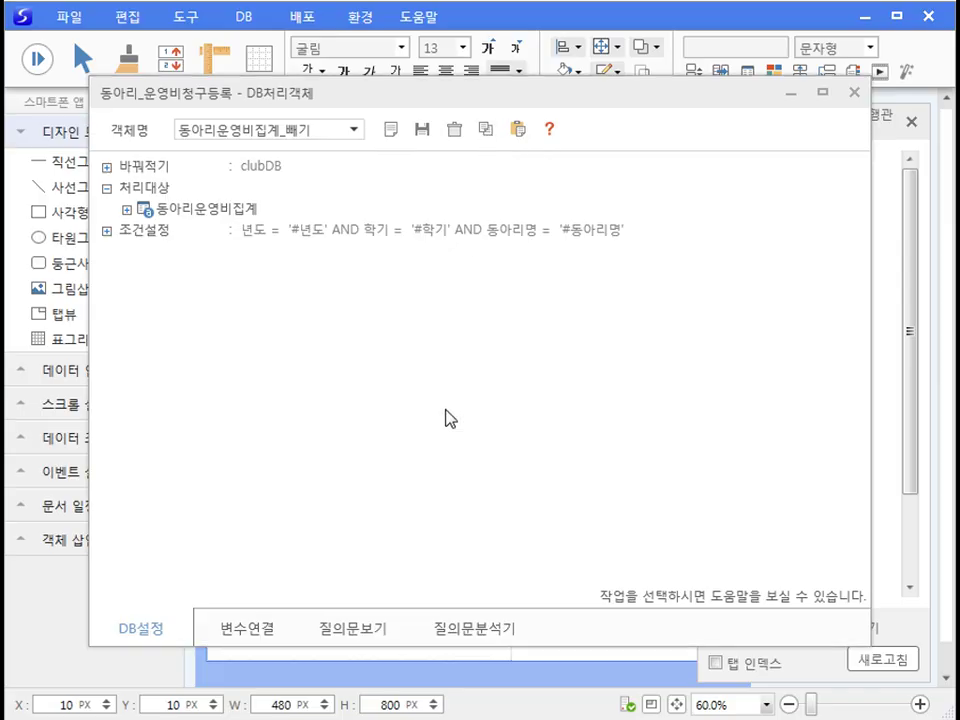
click(489, 405)
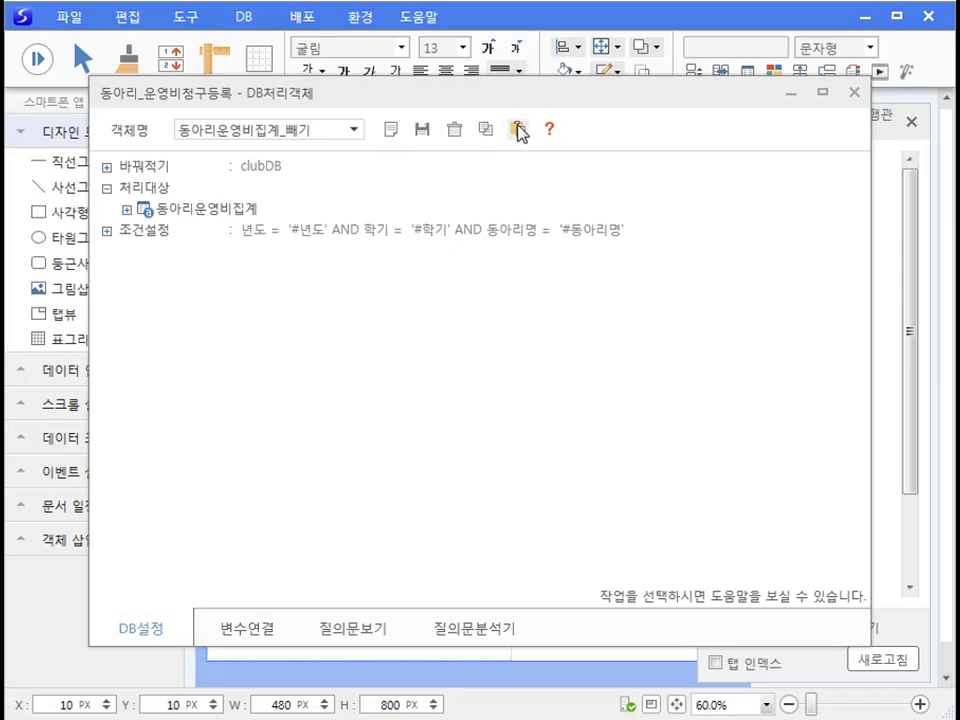
click(519, 131)
click(460, 412)
click(393, 416)
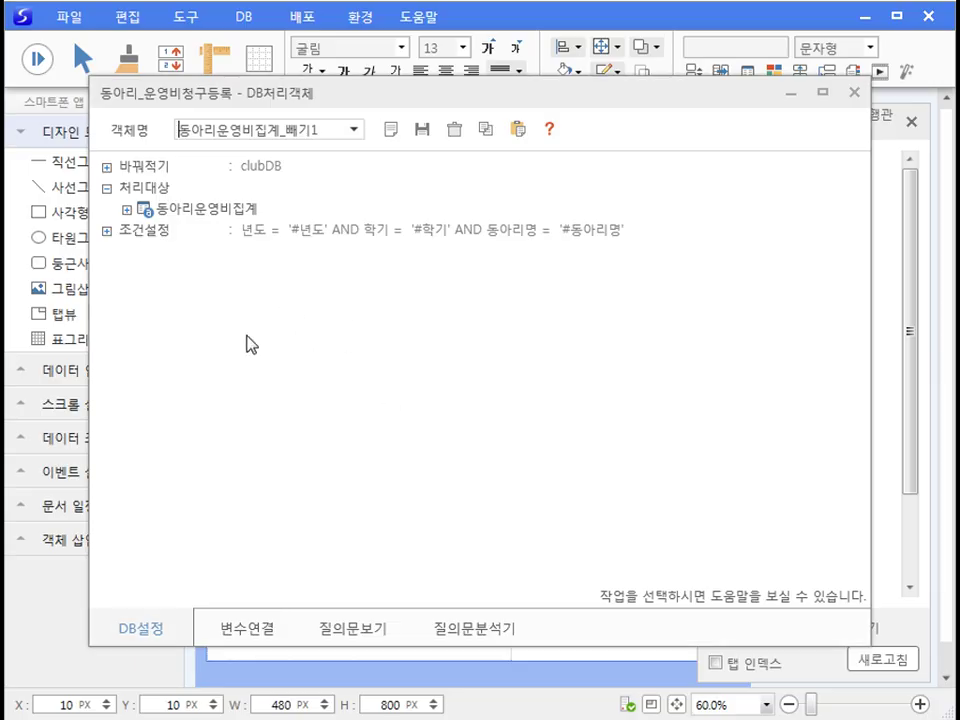
Change the copy's value for the 청구금액 column to the expression 청구금액 + #합계금액.
click(236, 628)
click(323, 157)
click(347, 159)
drag(347, 159, 521, 172)
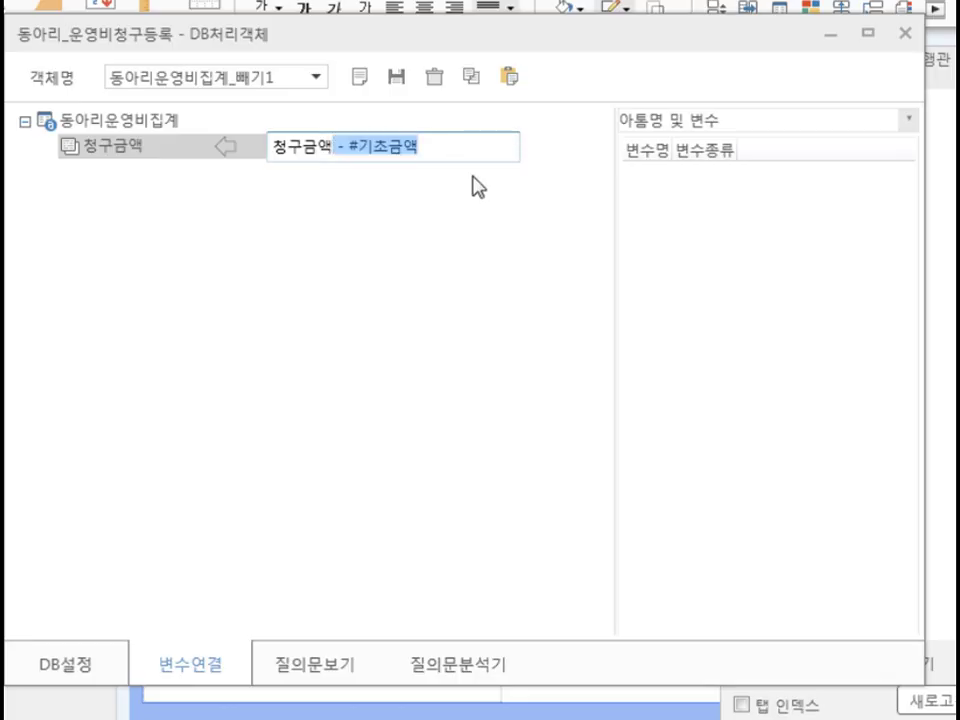
key(BackSpace)
text(+ )
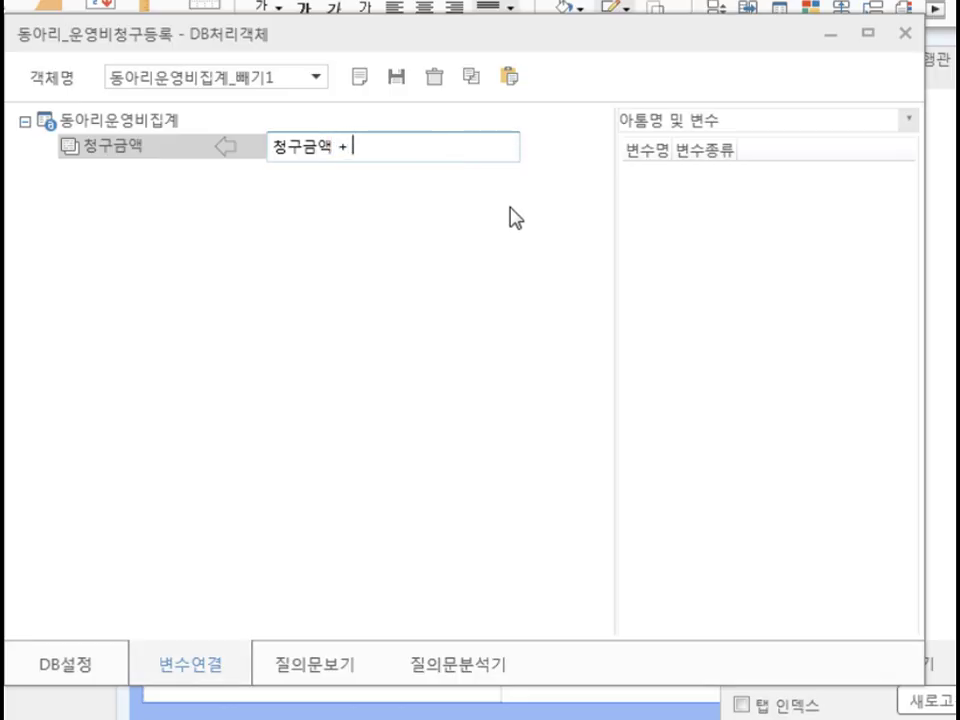
text(#합계금)
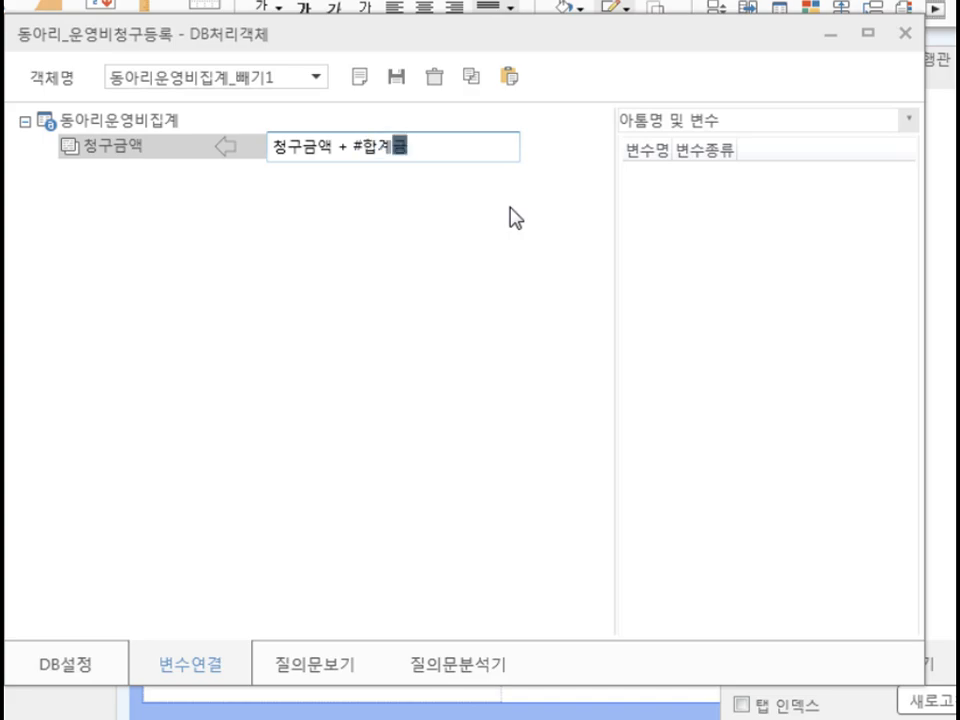
text(액)
key(Return)
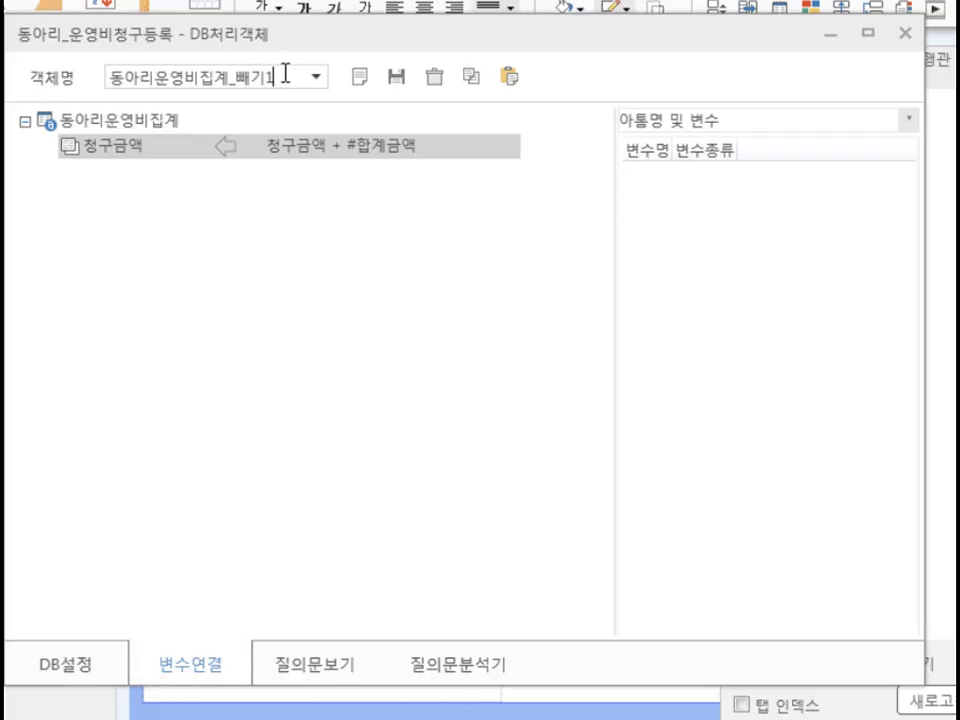
Rename the copied DB처리객체 to 동아리운영비집계_더하기, save it and close the DB처리객체 window.
drag(285, 73, 44, 92)
key(ctrl+v)
click(401, 85)
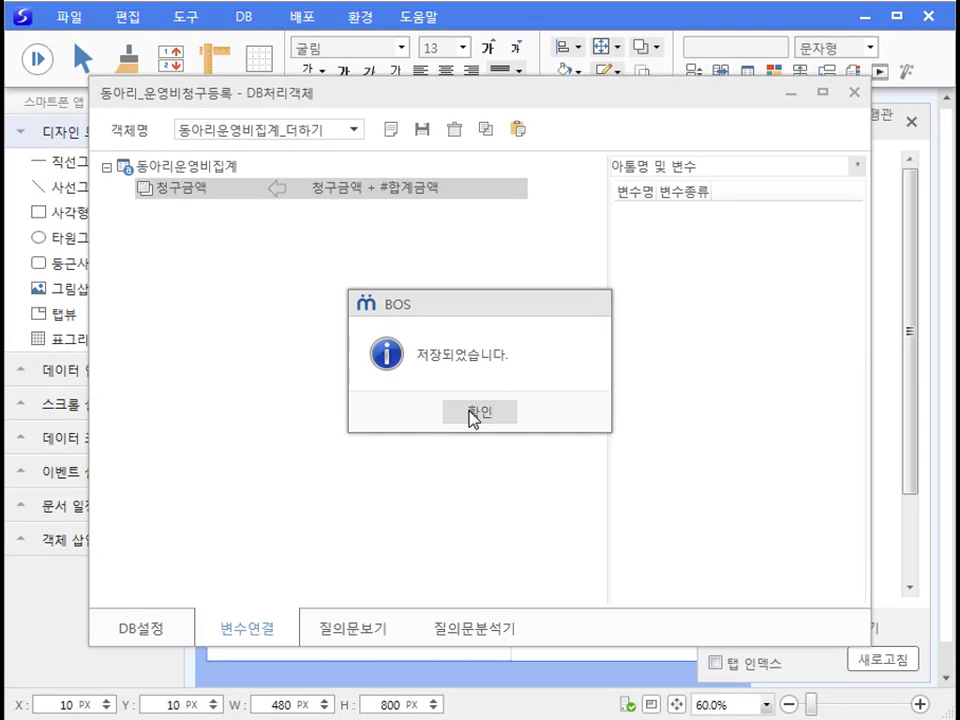
click(451, 415)
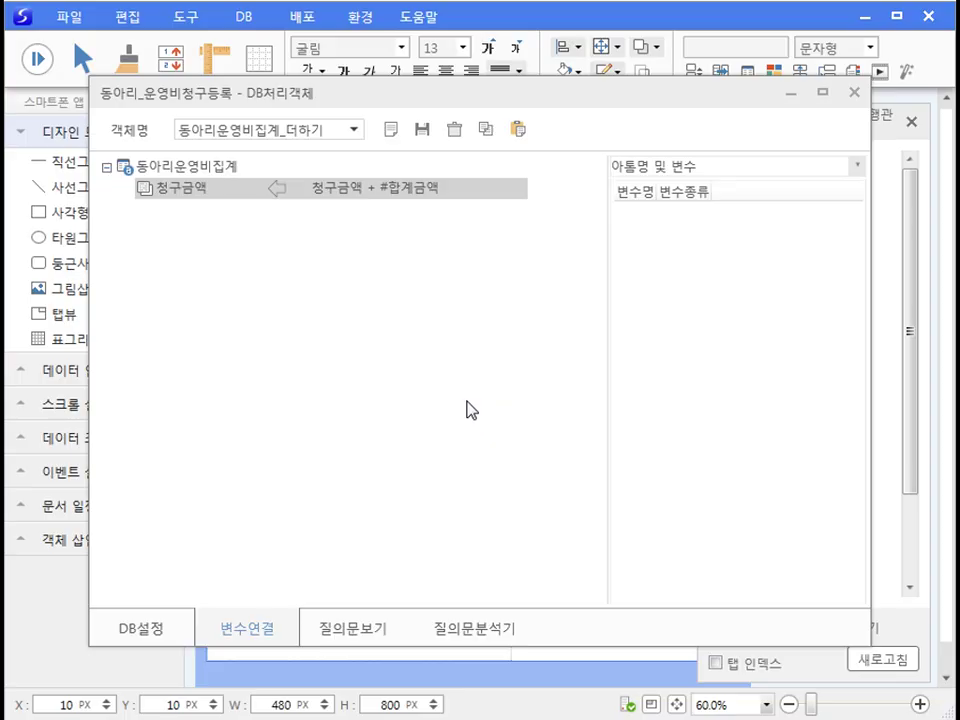
key(Escape)
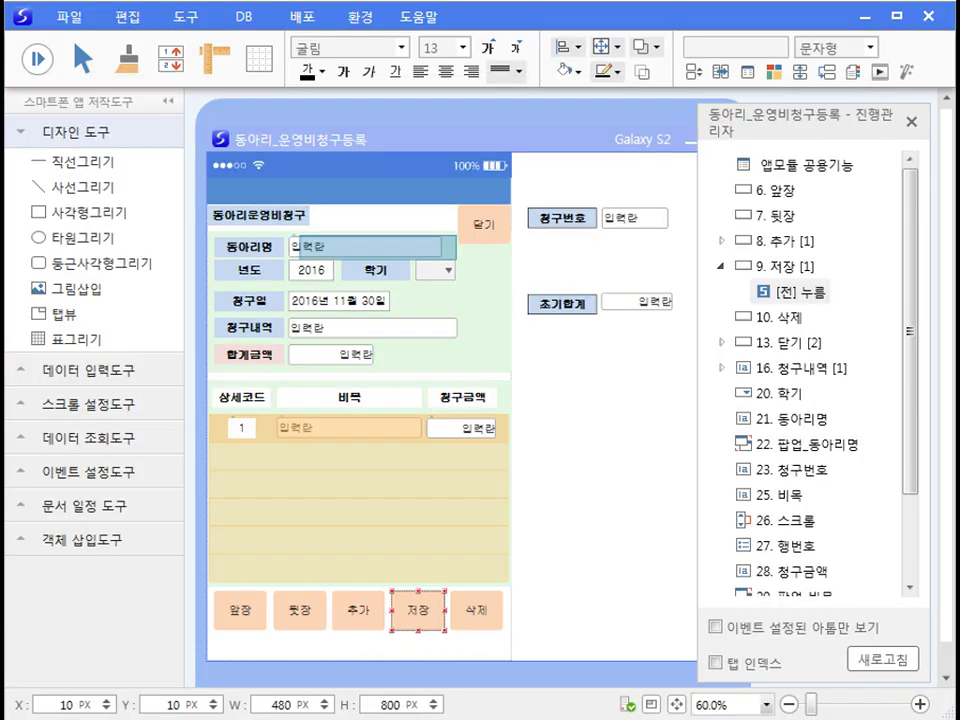
Add a 후처리 event for 저장을 누르면 to 저장 that runs the DB처리객체 동아리운영비집계_더하기.
click(787, 268)
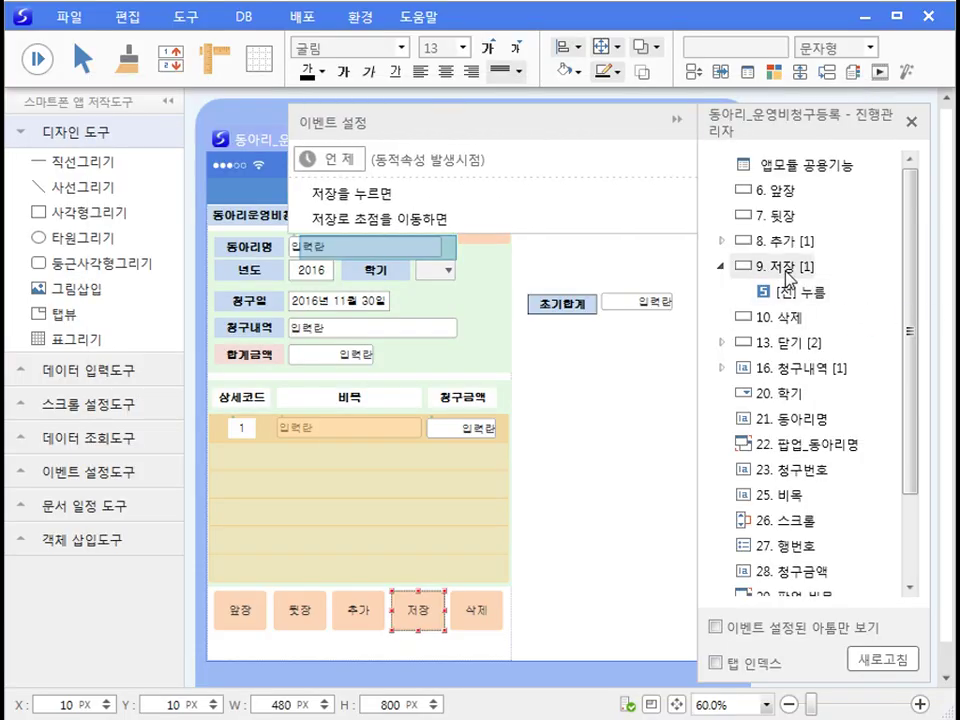
click(478, 162)
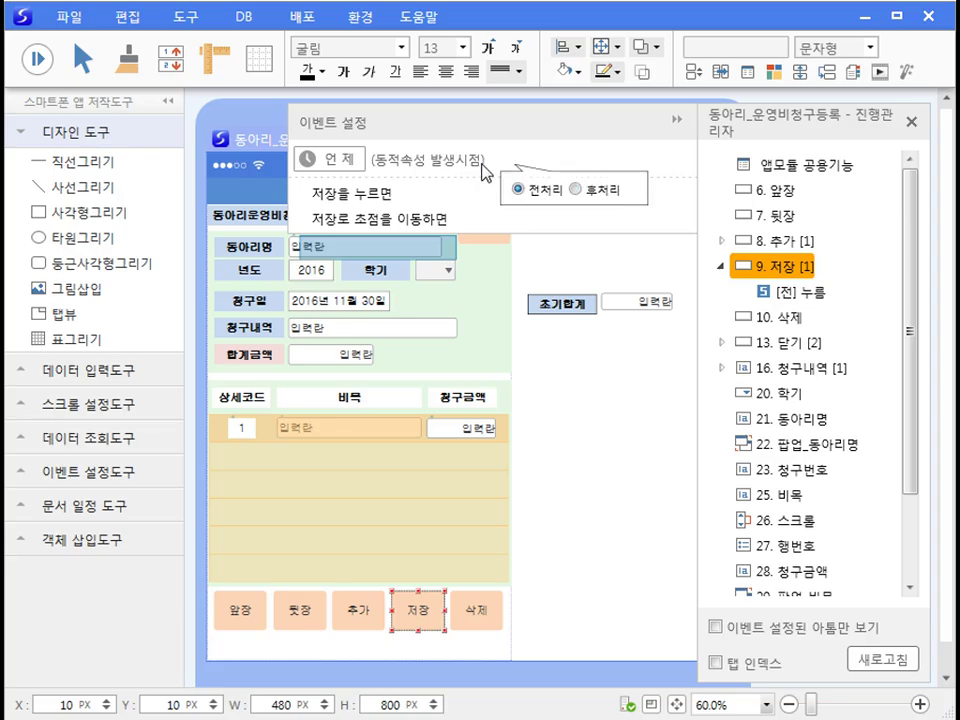
click(581, 188)
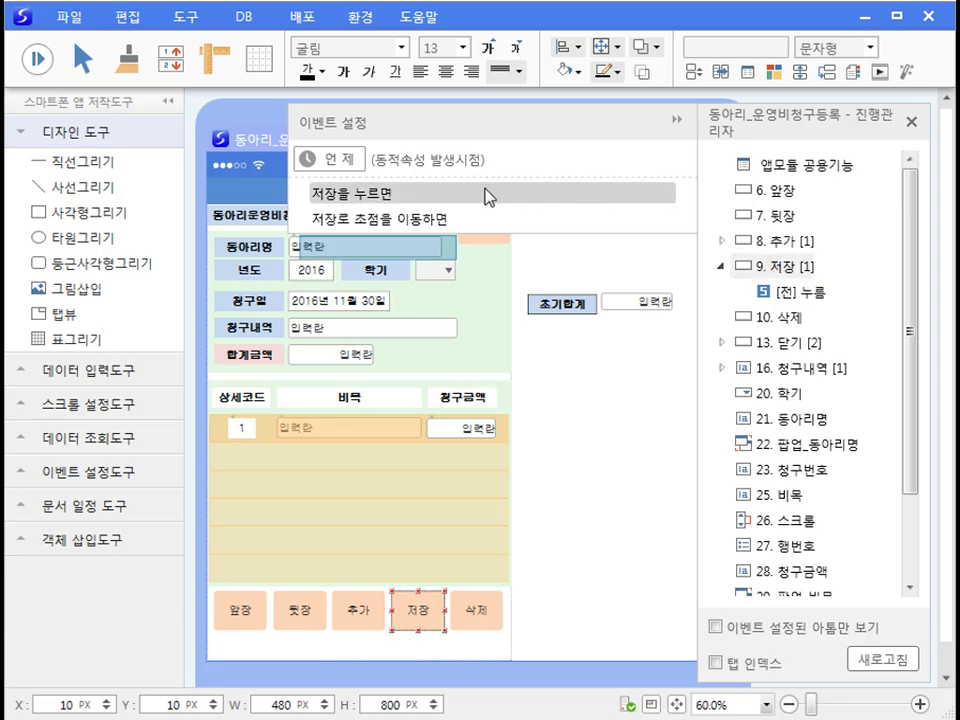
click(447, 199)
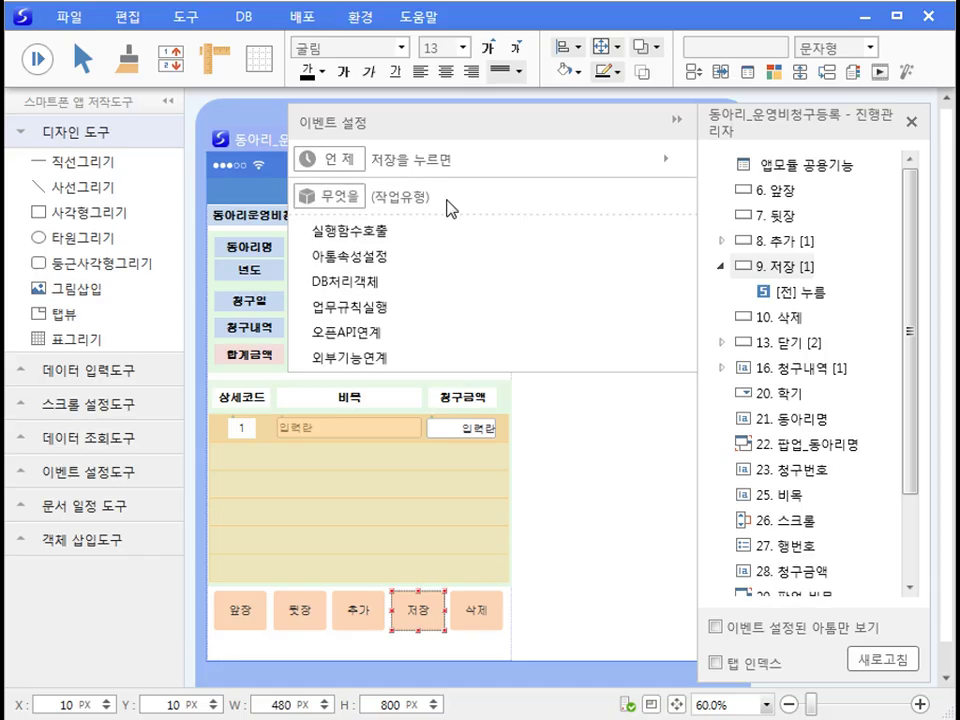
click(416, 292)
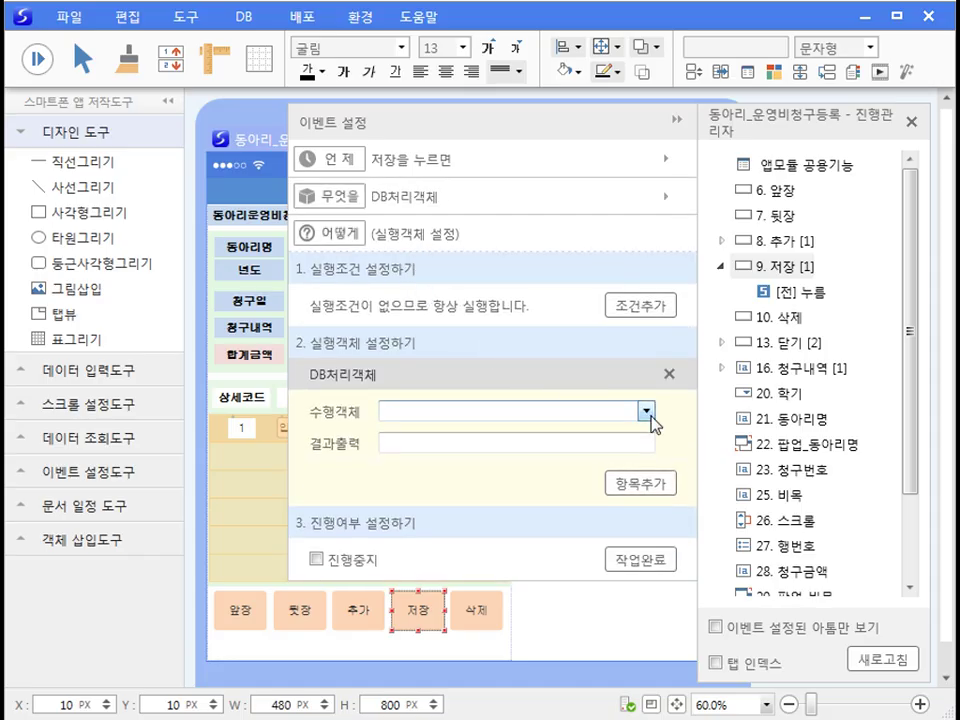
click(650, 414)
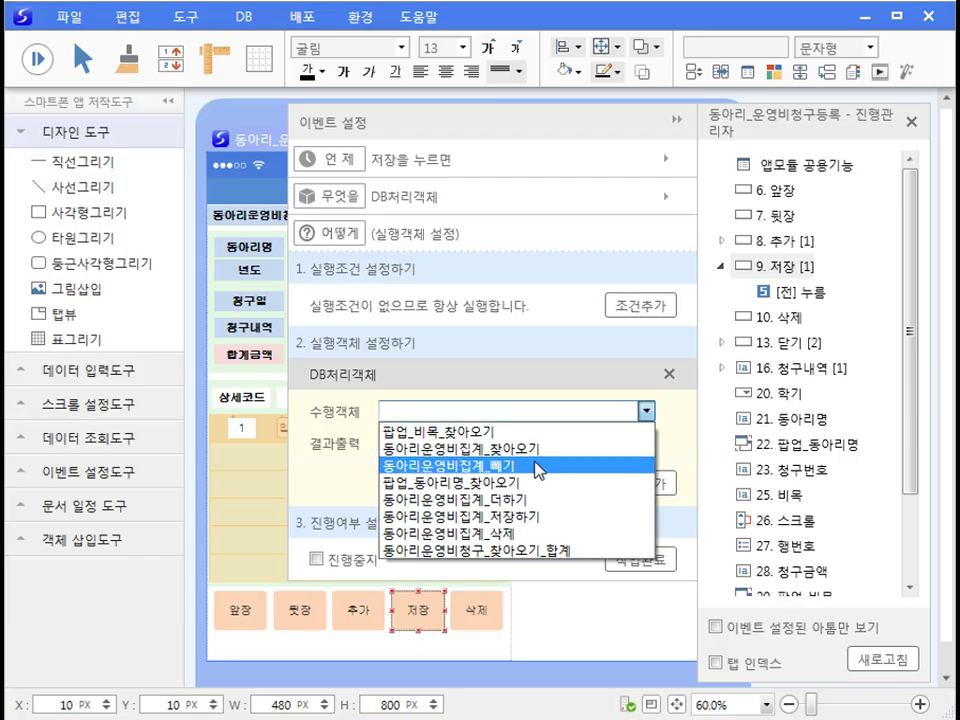
click(540, 500)
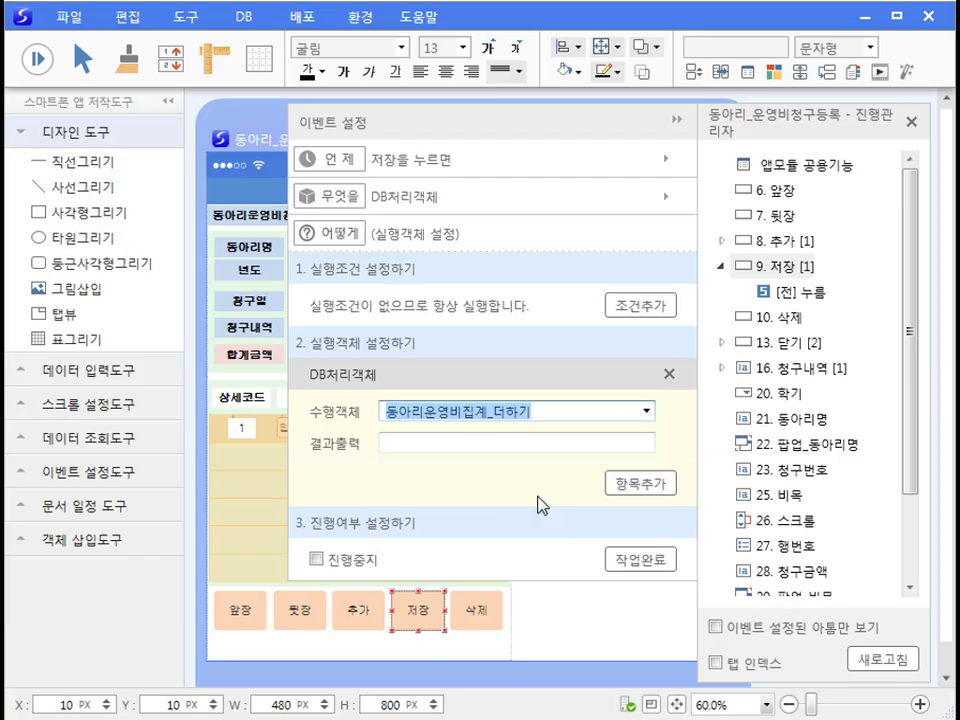
click(647, 566)
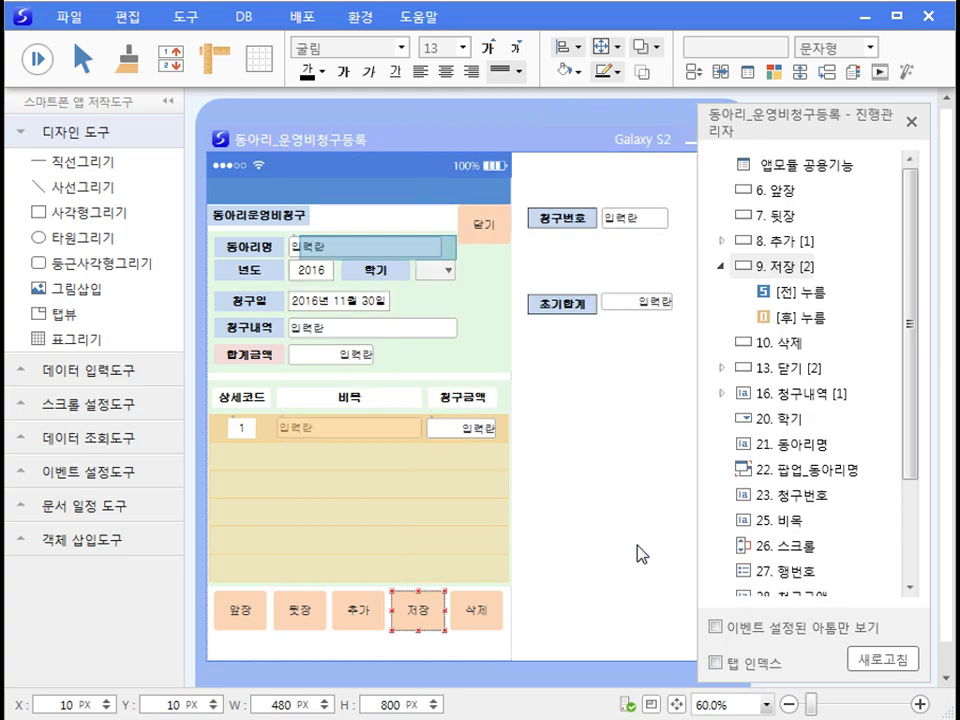
click(641, 553)
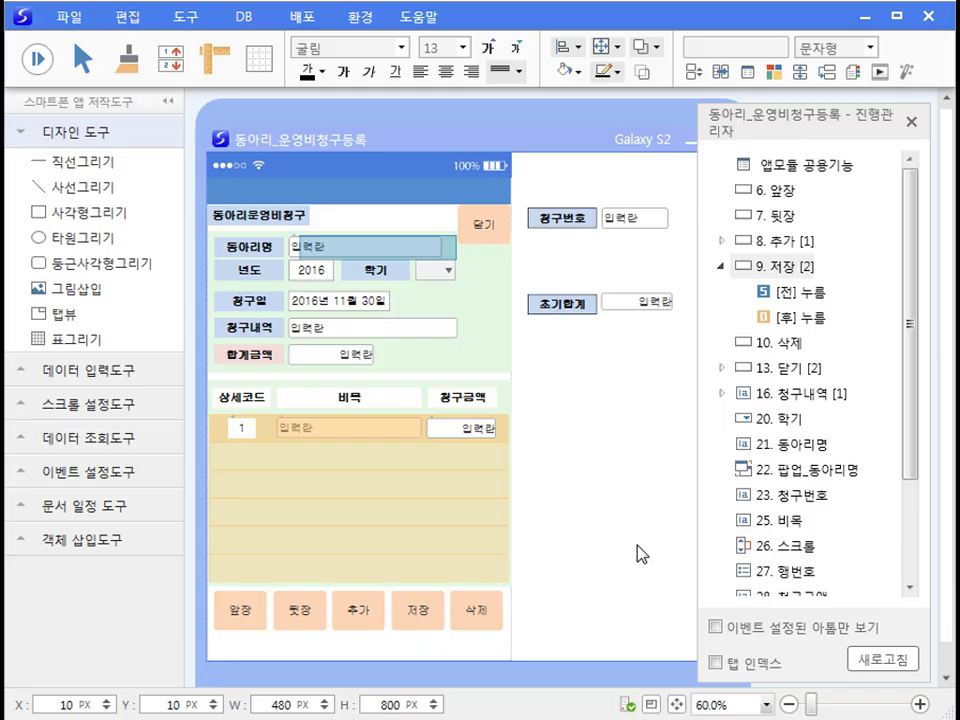
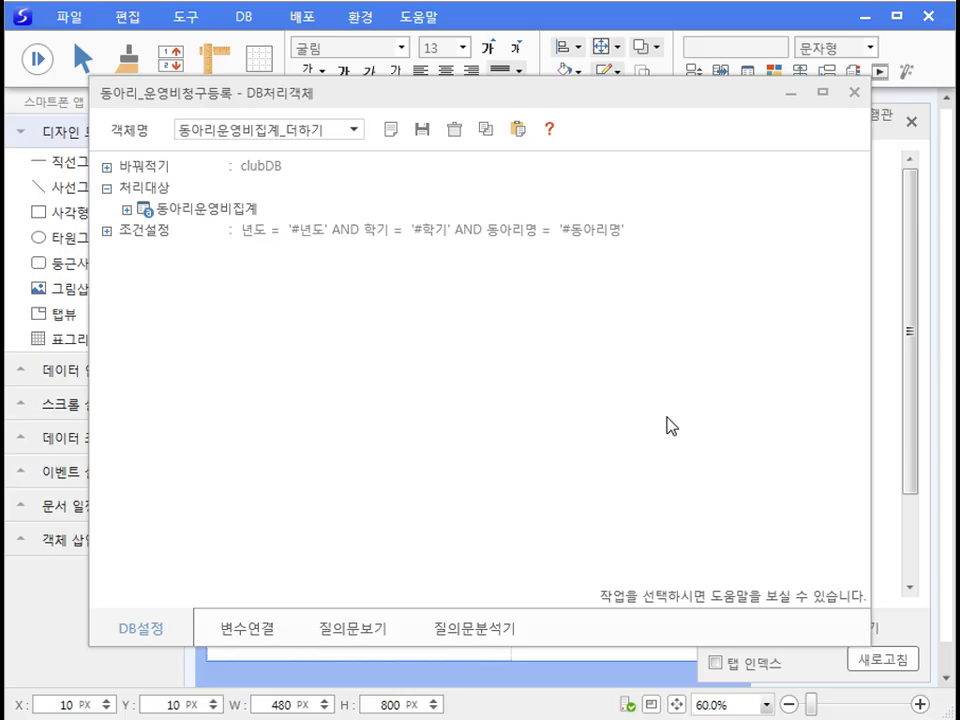
Duplicate the DB처리객체 동아리운영비집계_더하기 by copying and pasting it, accepting the proposed name 동아리운영비집계_더하기1.
click(354, 131)
click(354, 131)
click(486, 130)
click(435, 409)
click(462, 418)
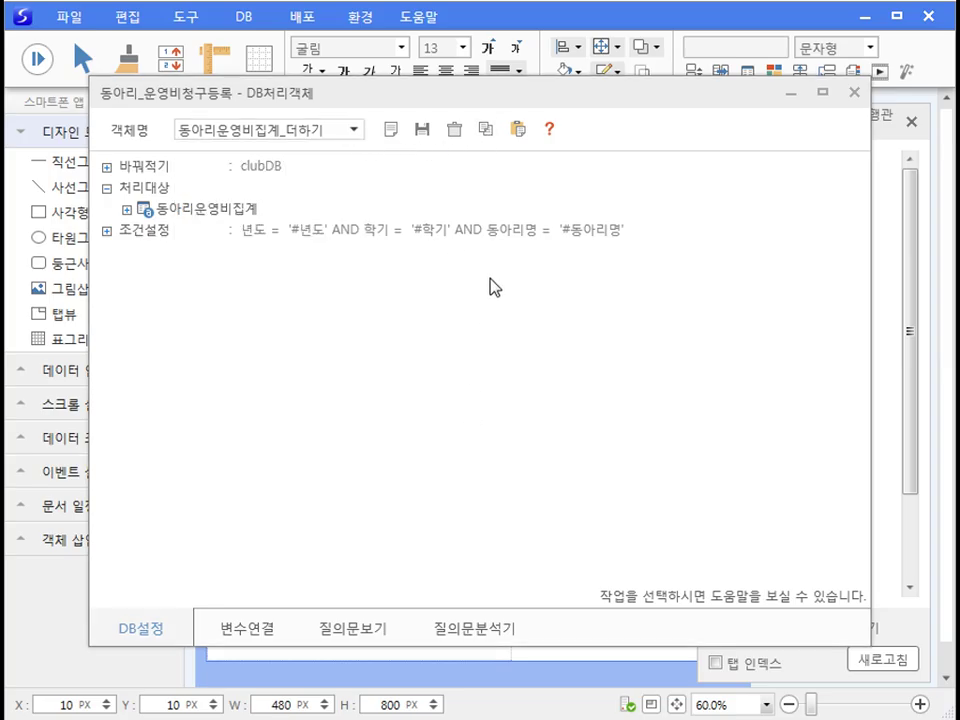
click(517, 130)
click(443, 418)
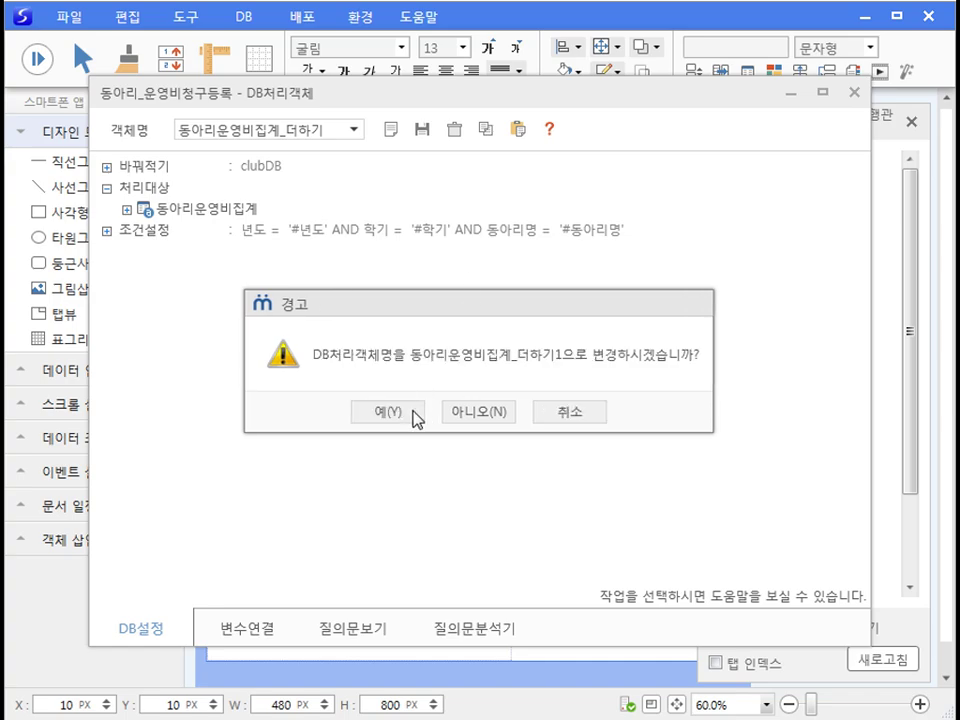
click(408, 413)
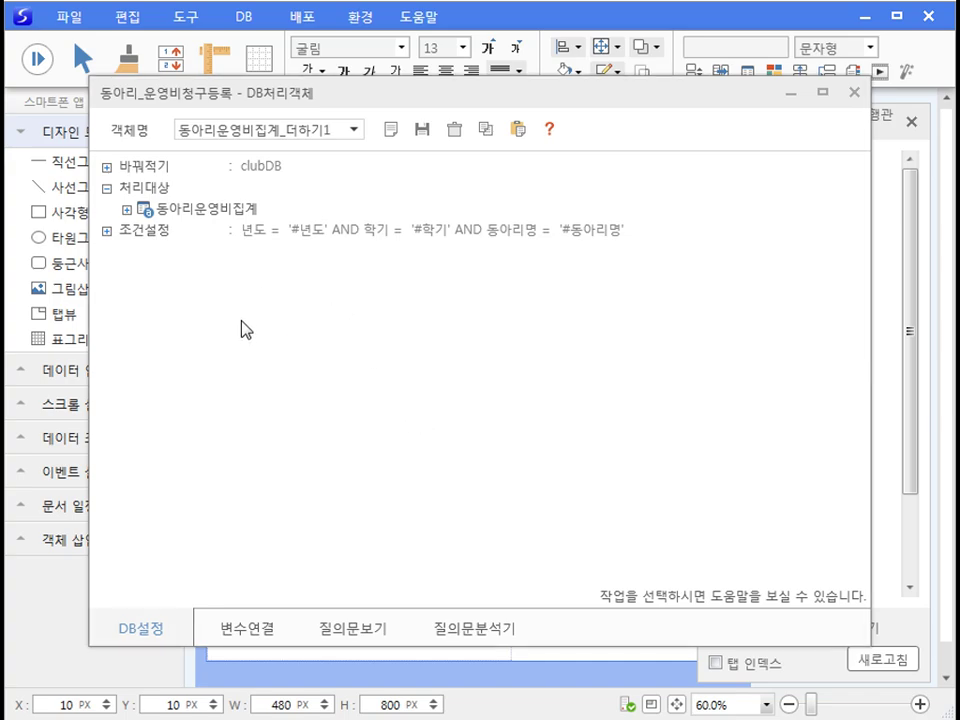
Change the variable link of the 청구금액 column in 동아리운영비집계_더하기1 to the expression 청구금액 - #합계금액.
click(257, 630)
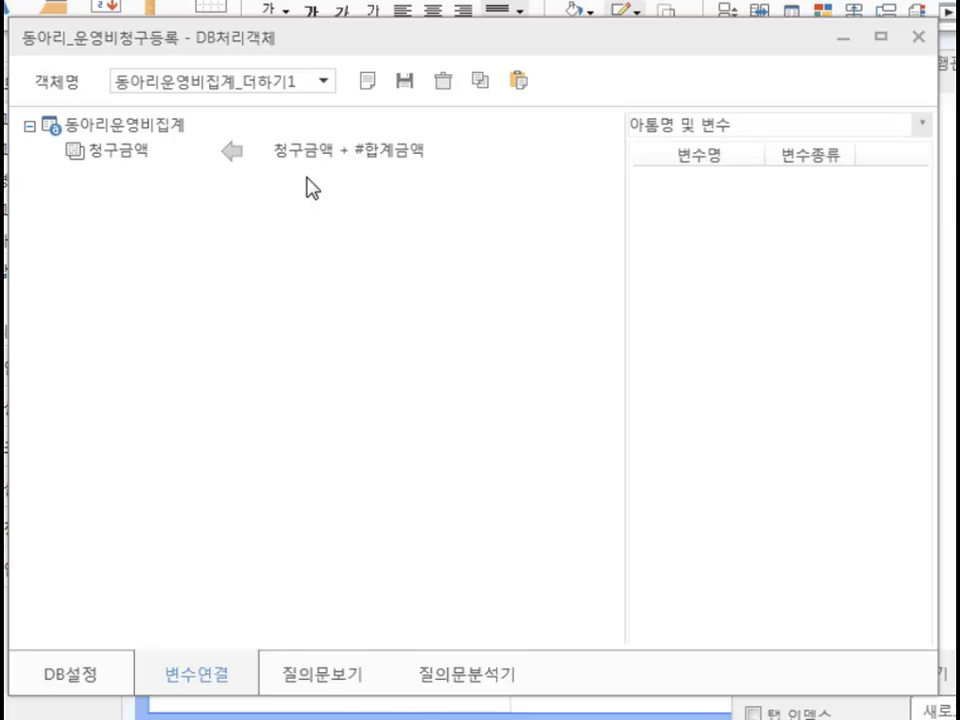
click(318, 152)
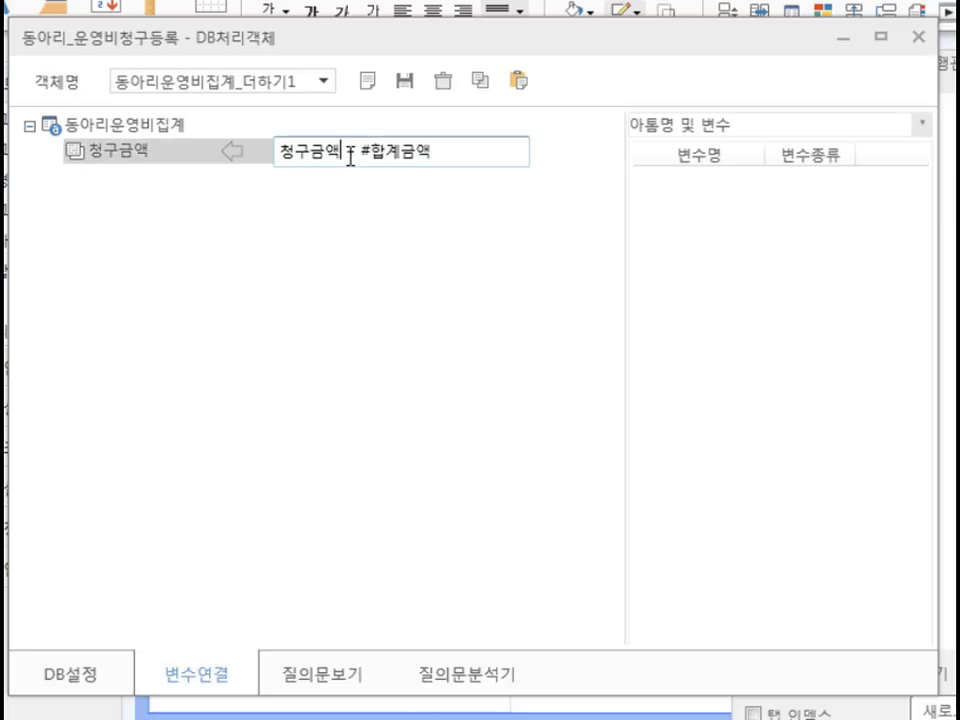
click(356, 152)
key(BackSpace)
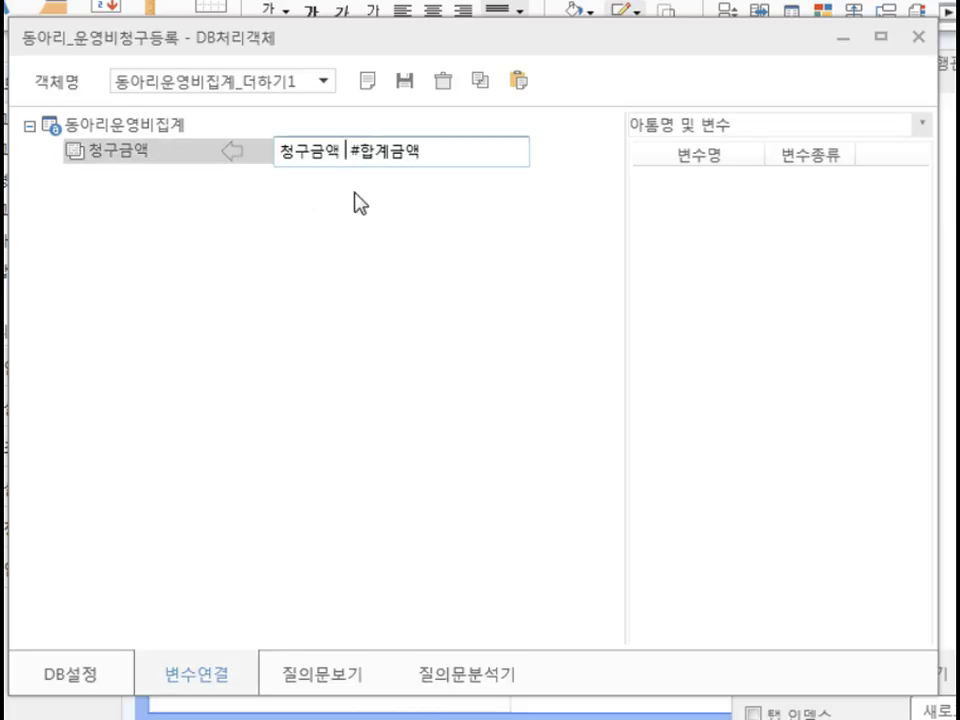
text(-)
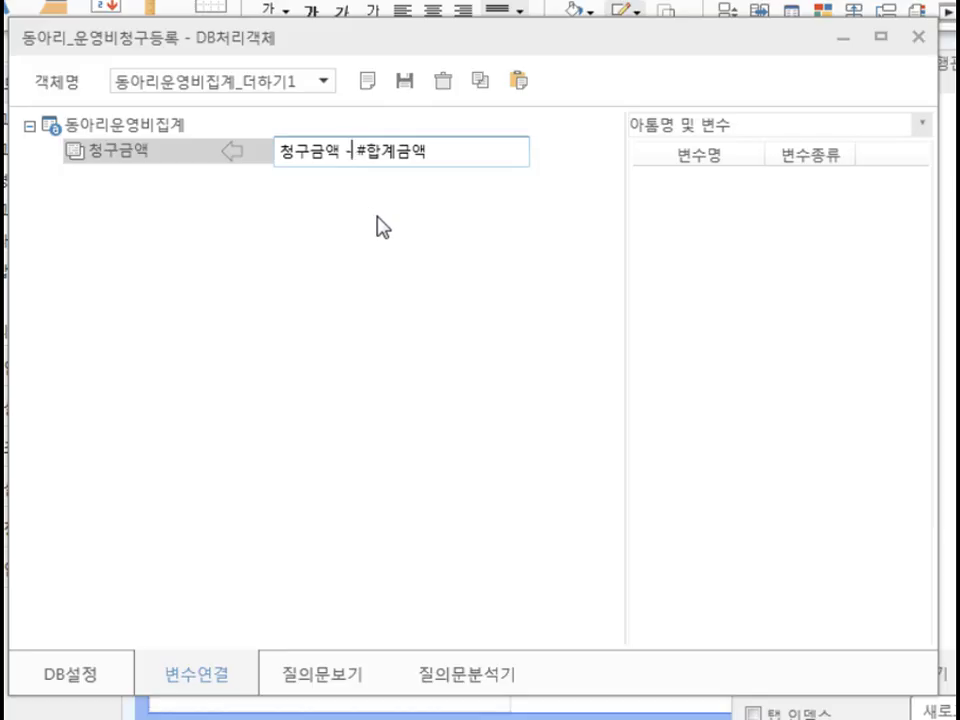
click(453, 147)
key(Return)
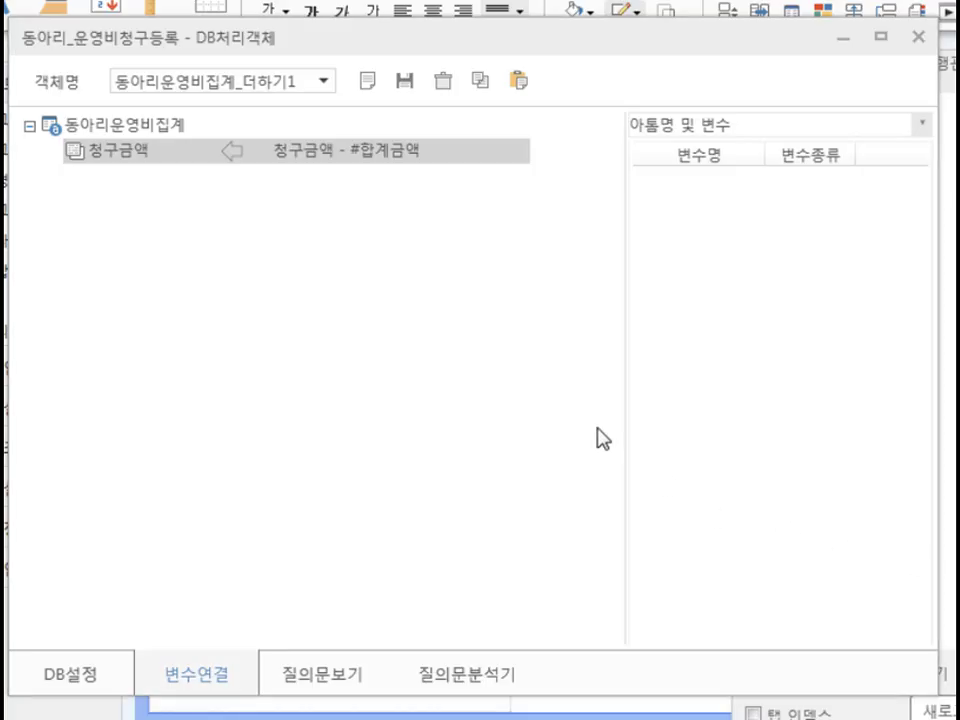
Rename the copied DB처리객체 to 동아리운영비집계_삭제 and save it.
drag(326, 80, 206, 82)
drag(94, 91, 54, 96)
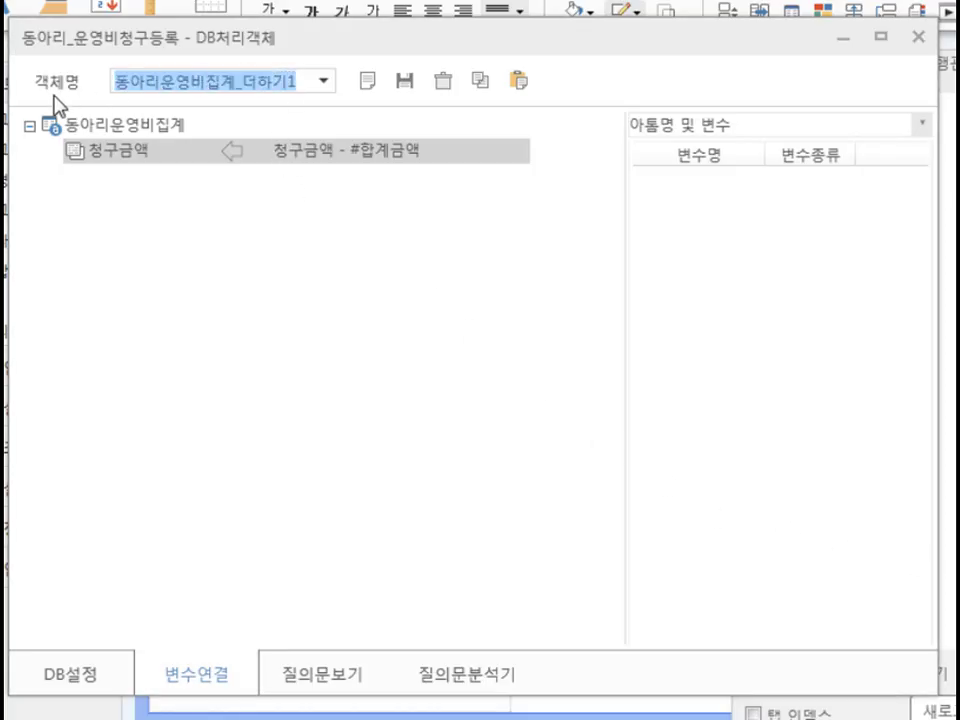
key(ctrl+v)
click(407, 88)
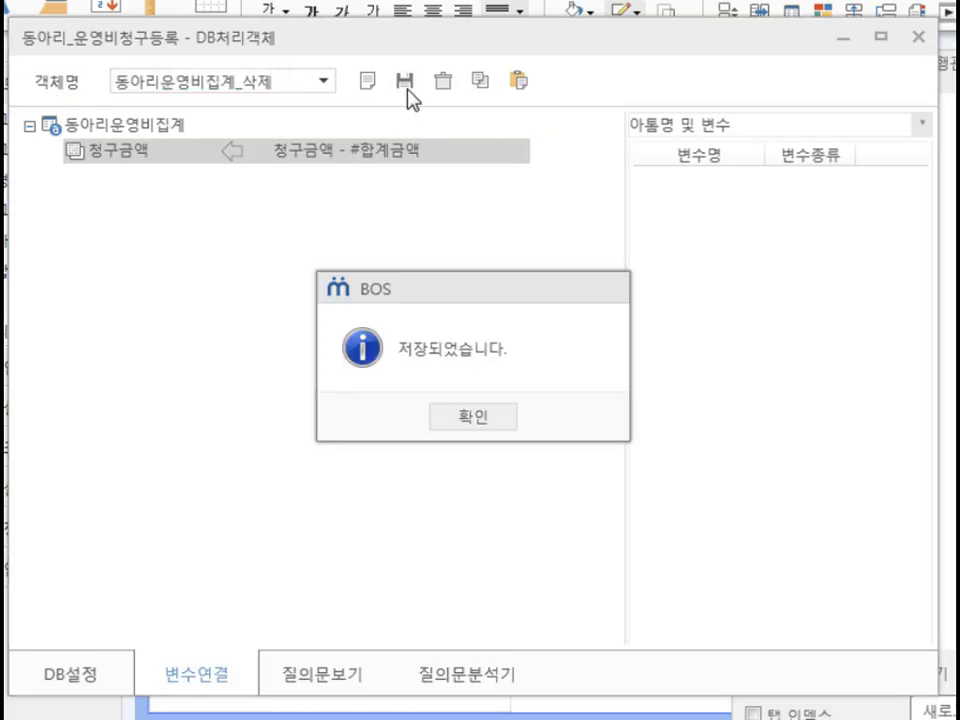
click(460, 415)
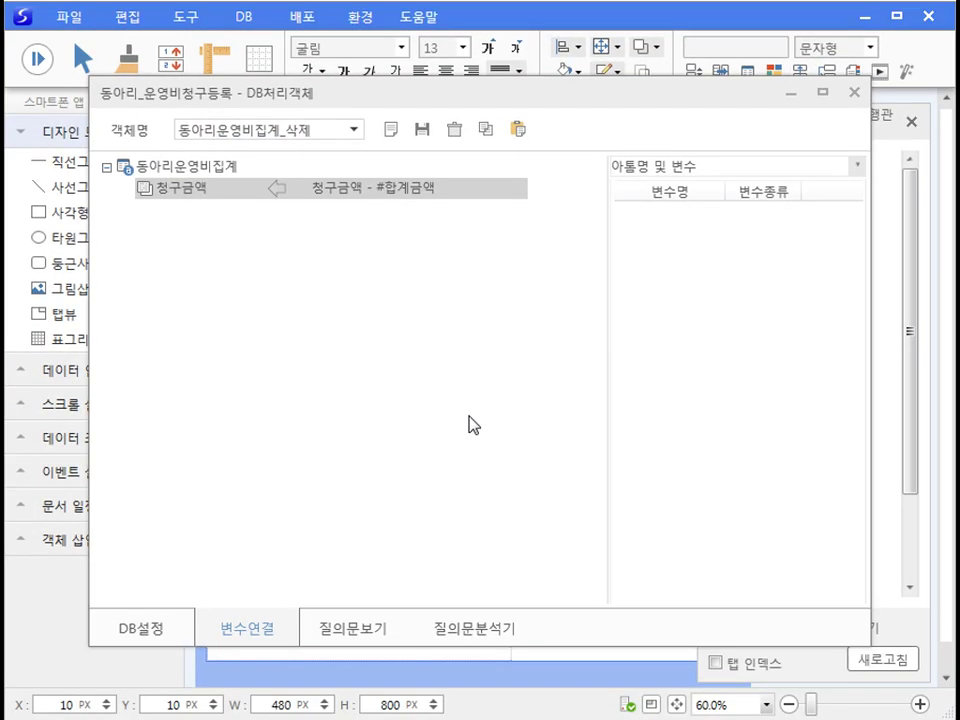
Add a 전처리 event for 삭제를 누르면 to 삭제 that runs the DB처리객체 동아리운영비집계_삭제.
click(898, 415)
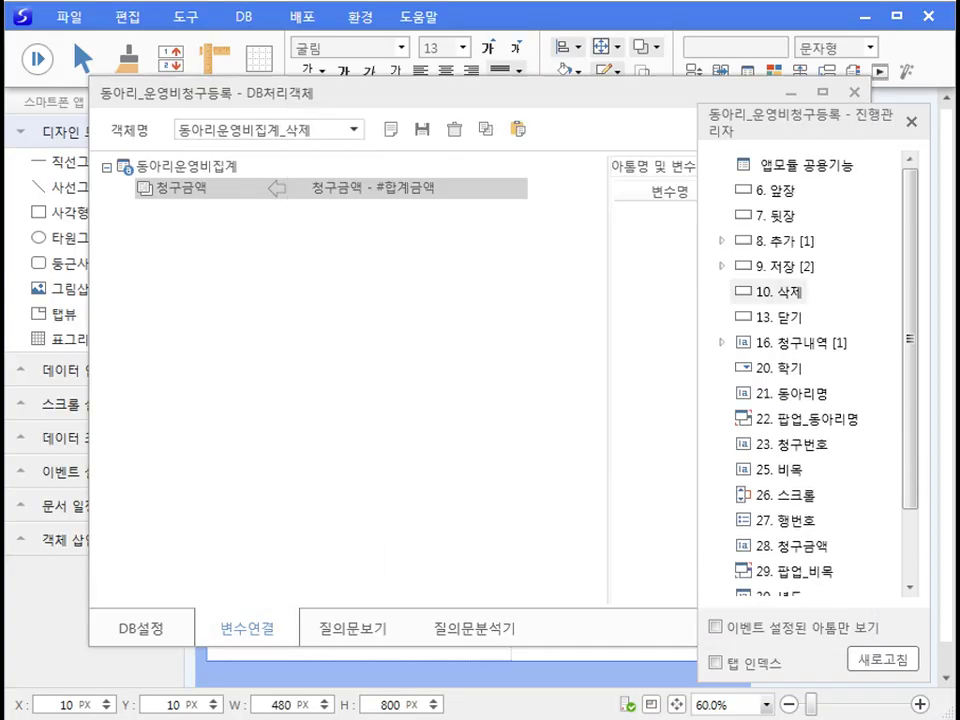
click(775, 300)
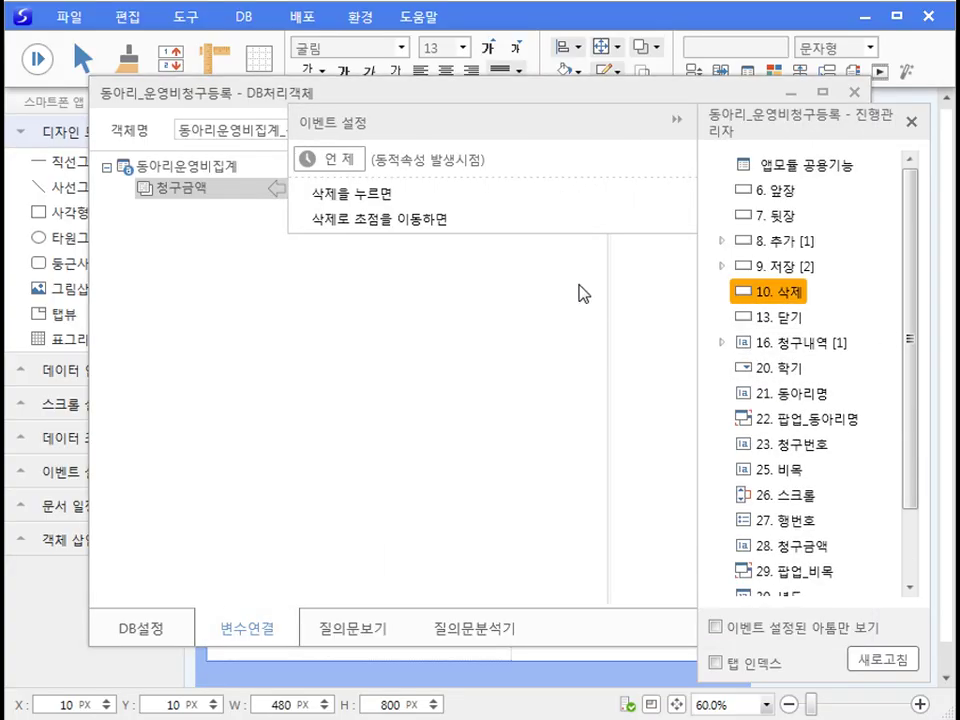
click(480, 162)
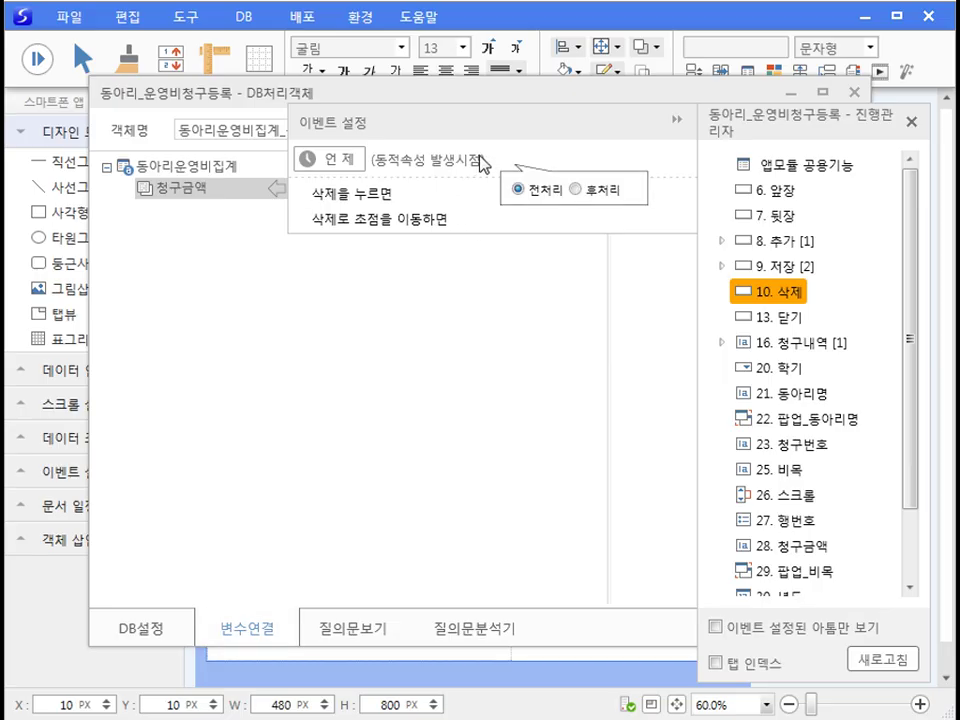
click(436, 200)
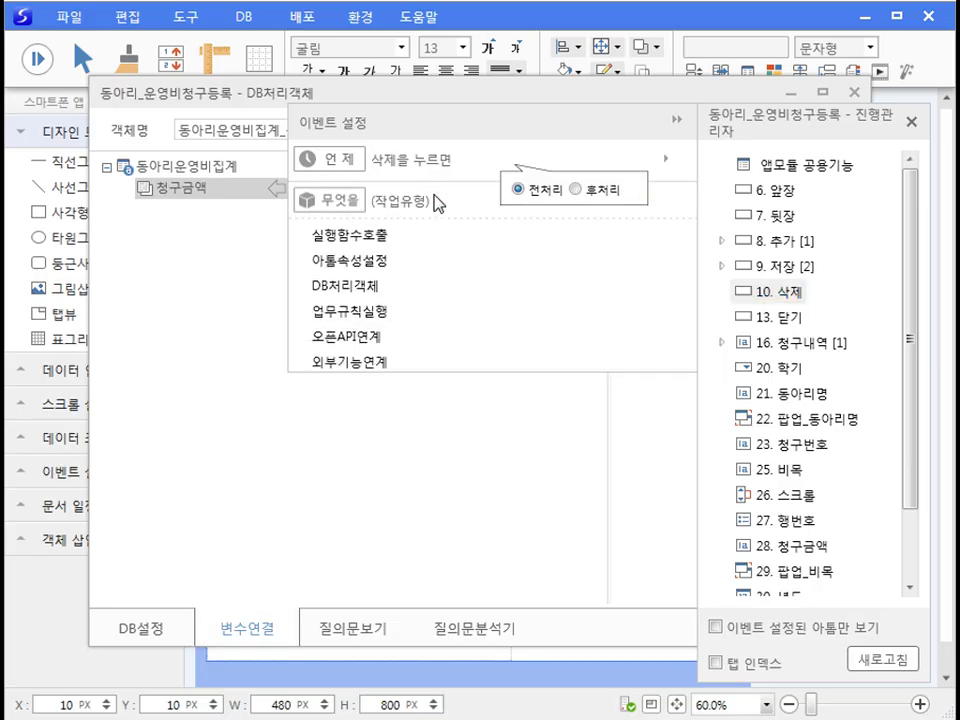
click(414, 280)
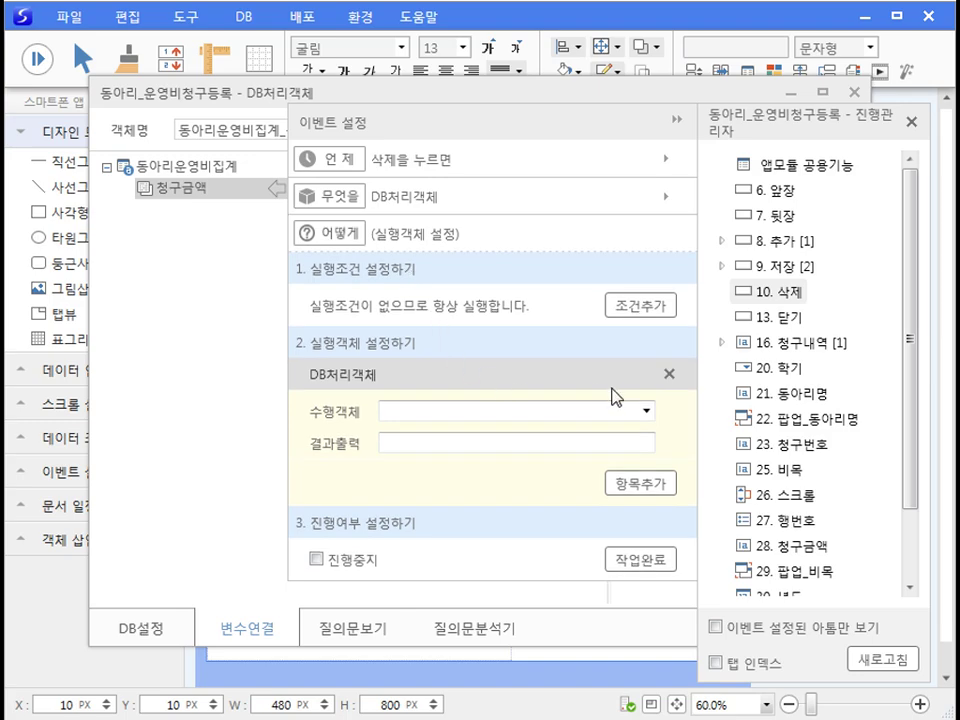
click(647, 412)
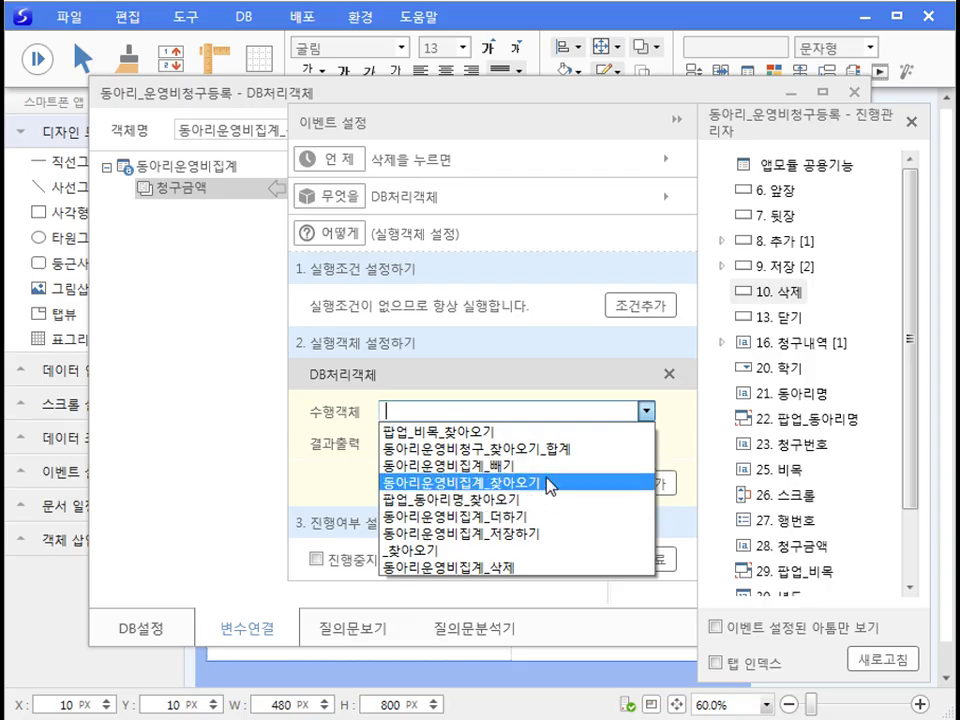
click(536, 567)
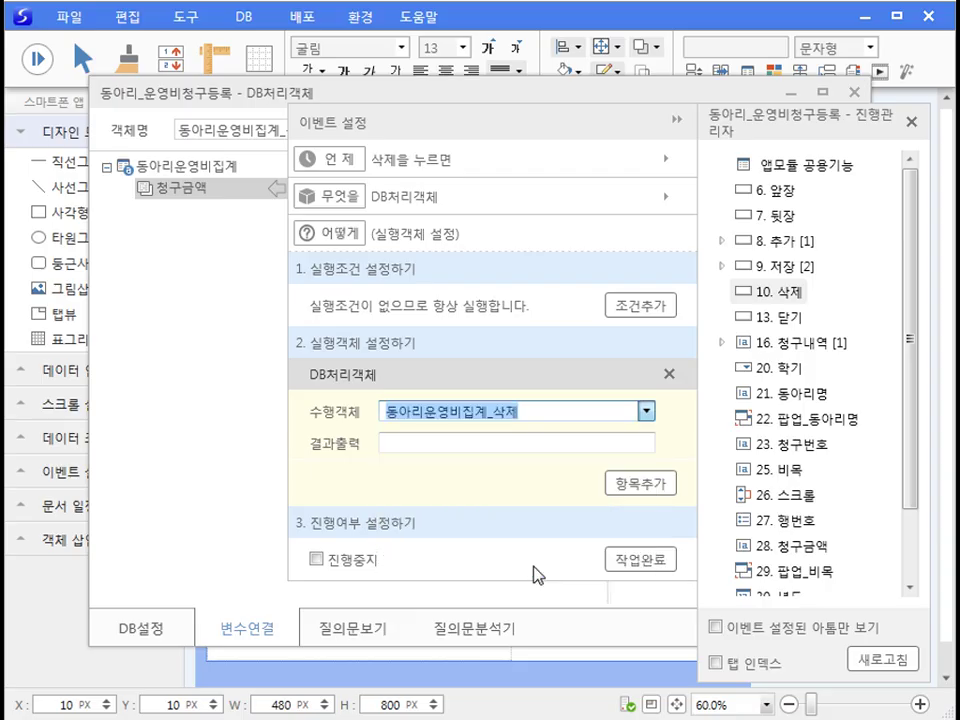
click(643, 562)
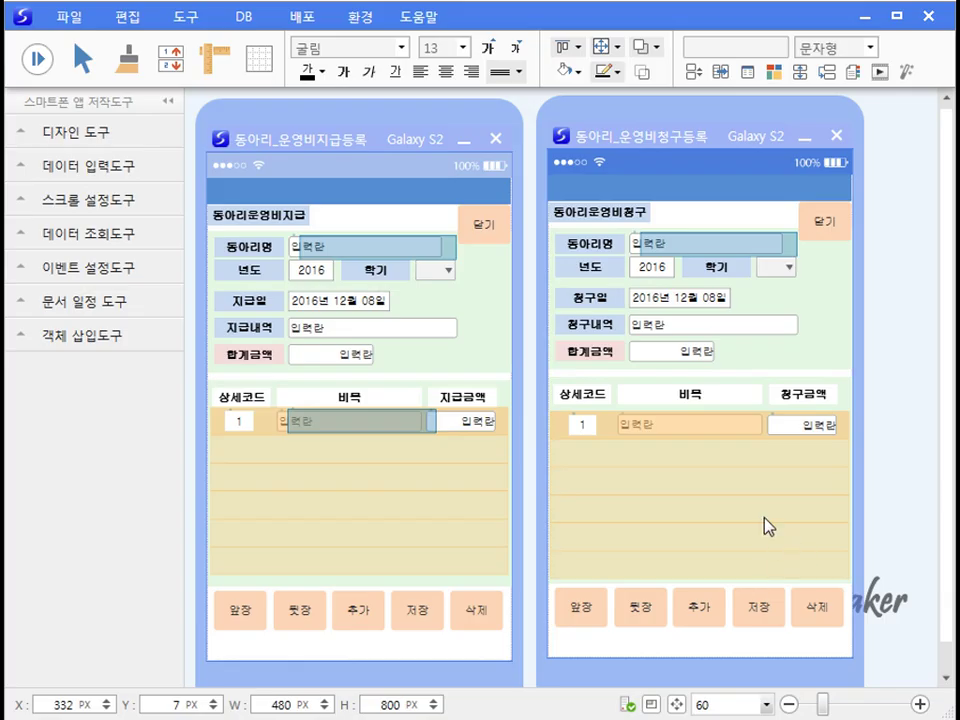
Examine the data properties of the 동아리명 and 지급금액 input fields in the 동아리_운영비지급등록 form.
click(651, 134)
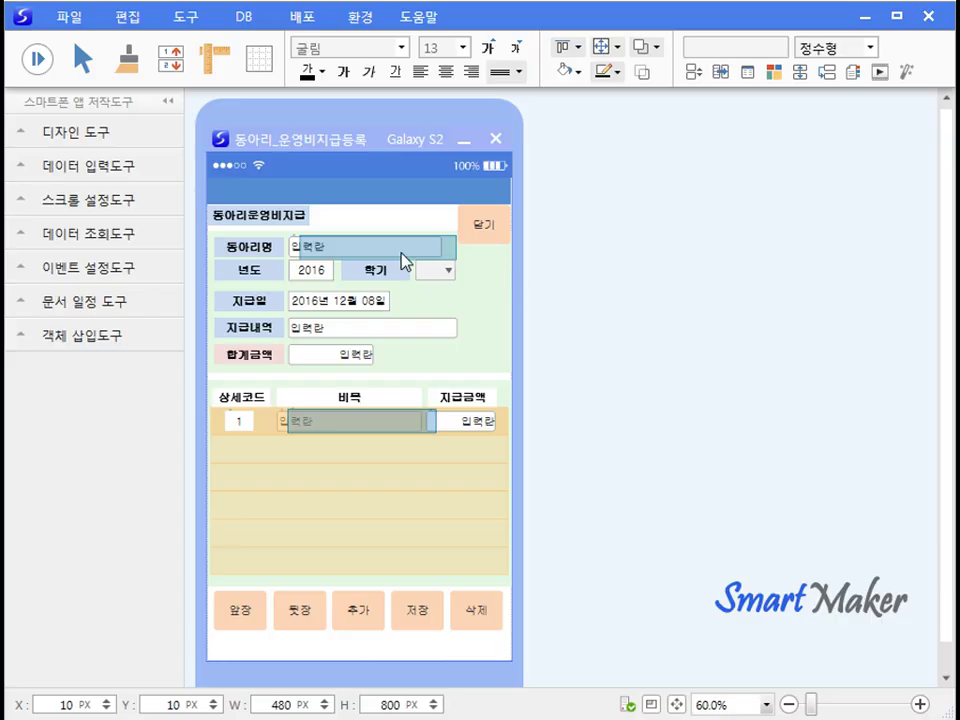
click(306, 222)
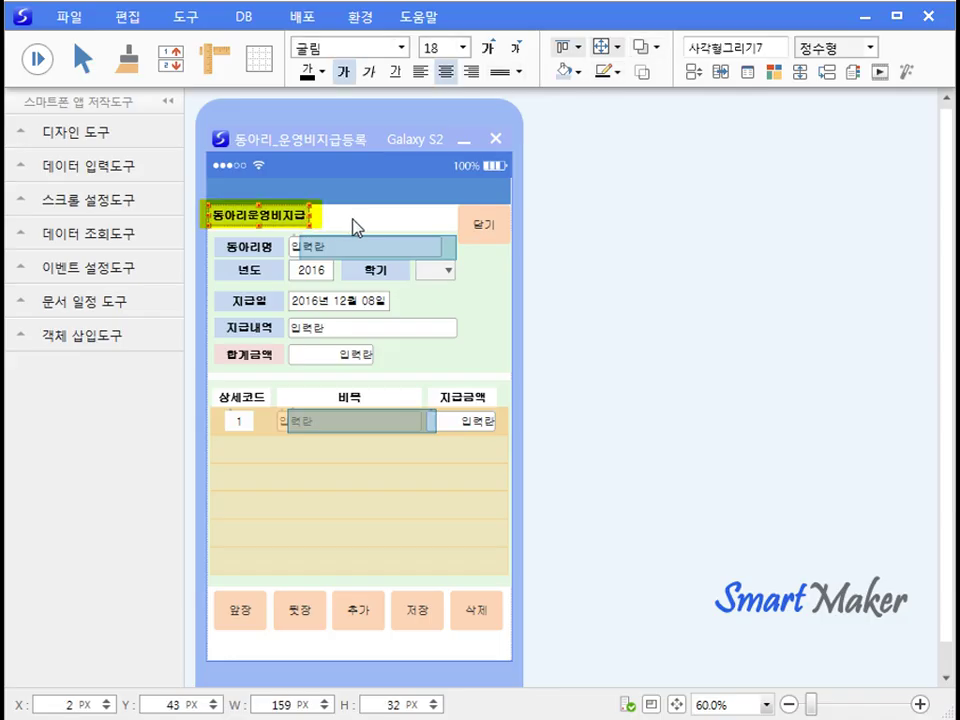
right_click(292, 247)
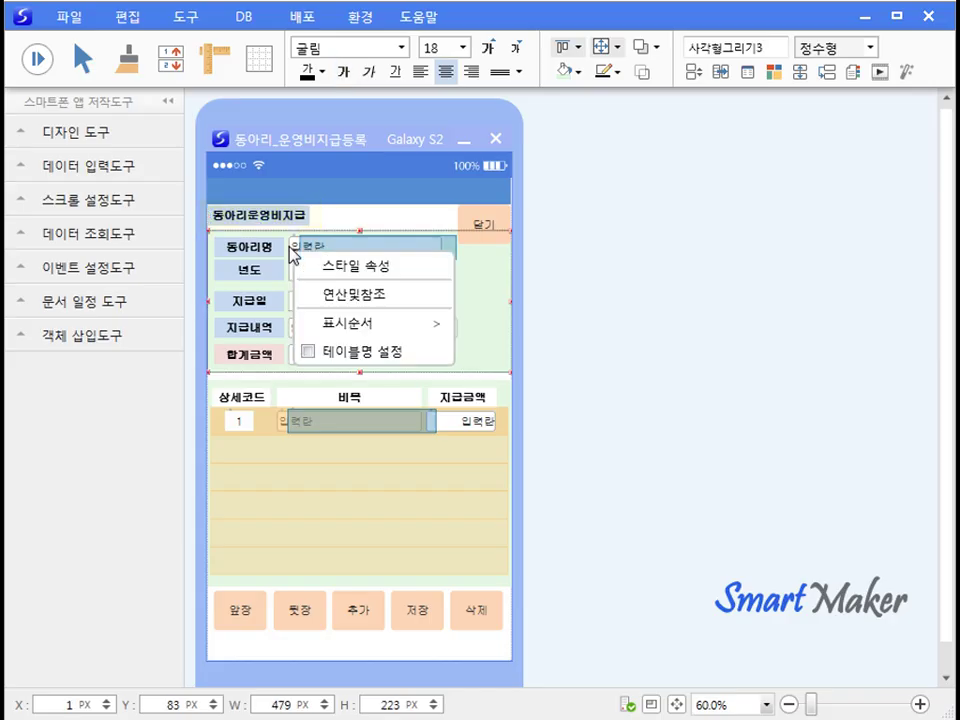
right_click(292, 247)
click(352, 292)
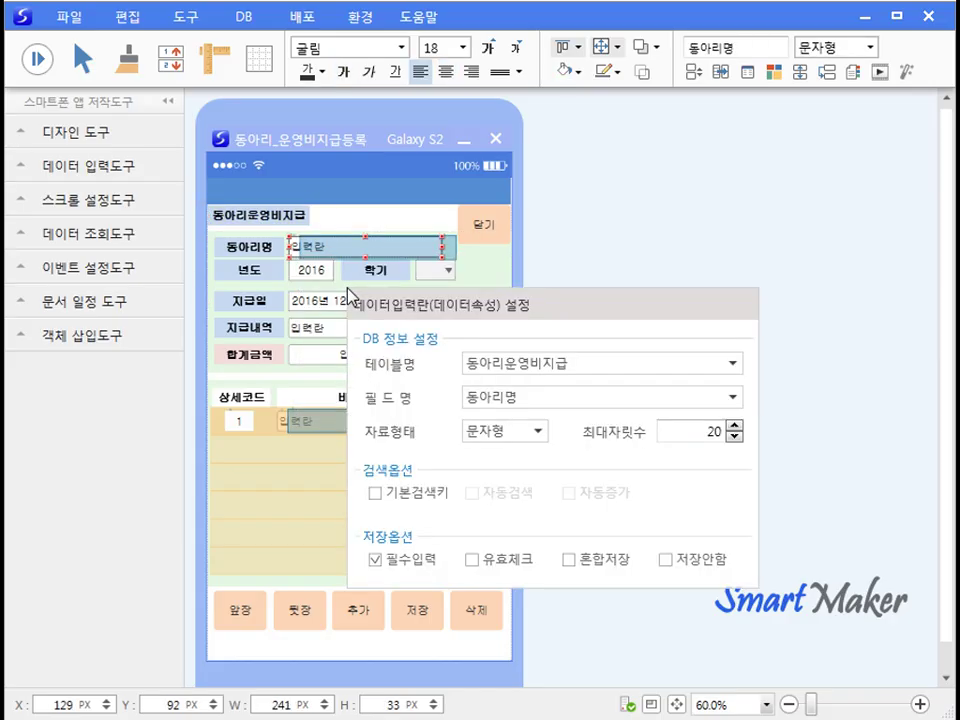
click(545, 259)
right_click(470, 423)
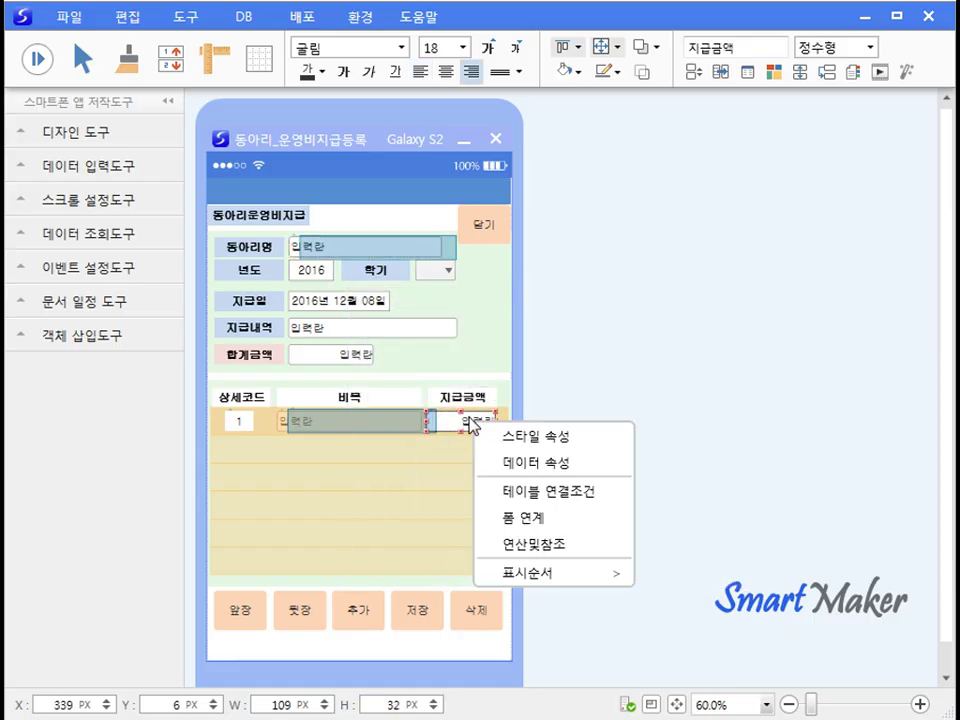
click(536, 463)
drag(638, 472, 400, 268)
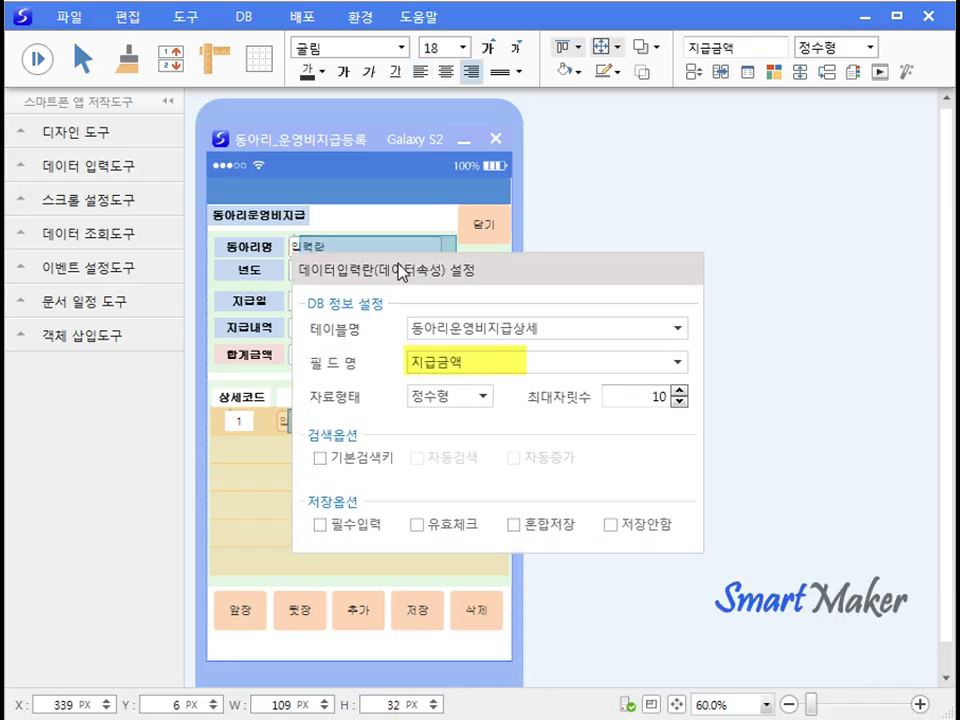
Widen the 동아리_운영비지급등록 form to reach the off-screen fields and inspect the data properties of the 지급번호 input field.
click(577, 219)
drag(514, 223, 673, 223)
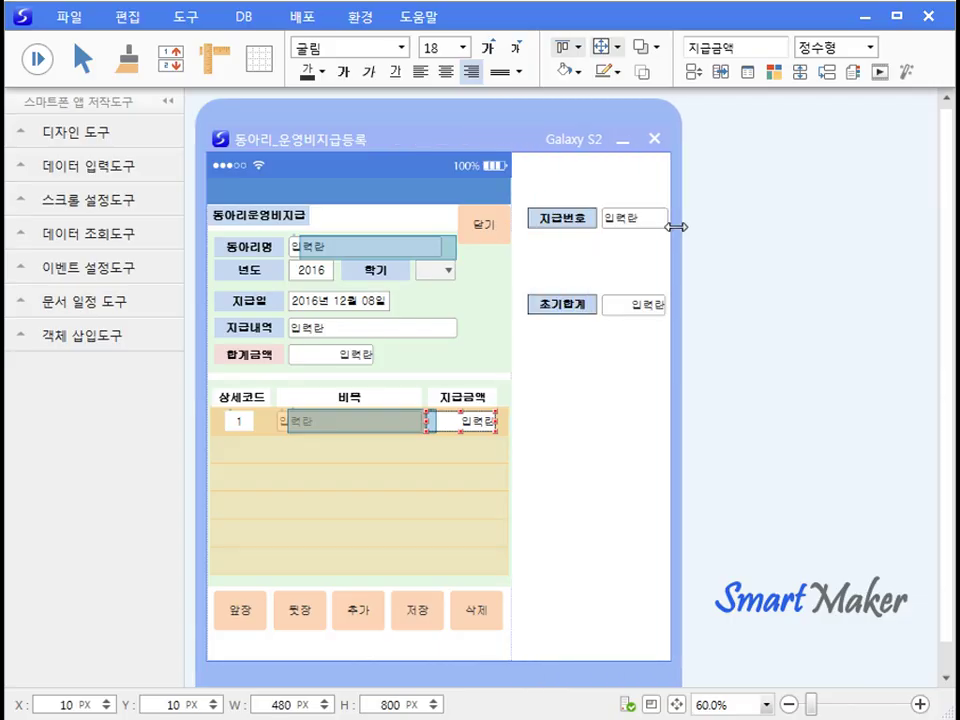
right_click(620, 222)
click(686, 261)
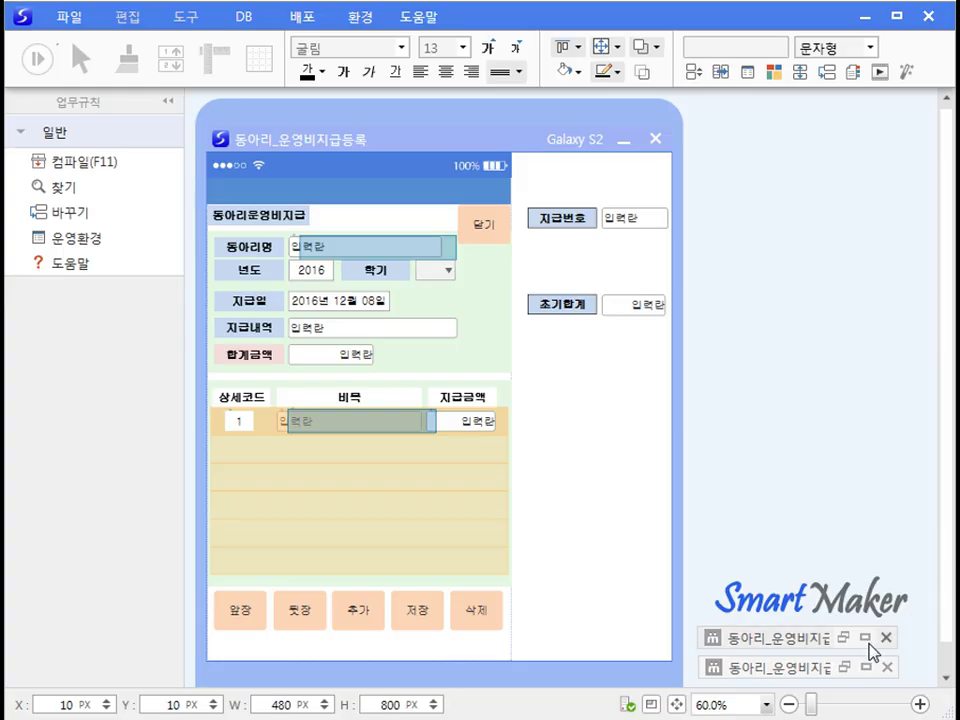
Review the 저장_집계 business rule and the variable link and DB settings of the DB처리객체 동아리운영비지급_찾아오기_합계.
click(845, 667)
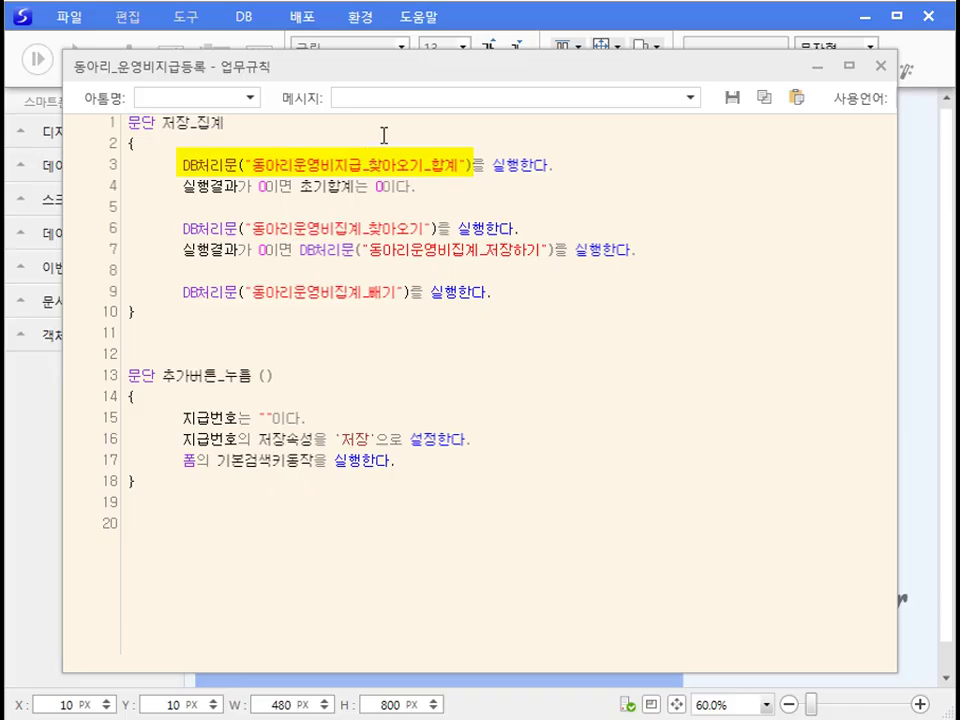
click(881, 67)
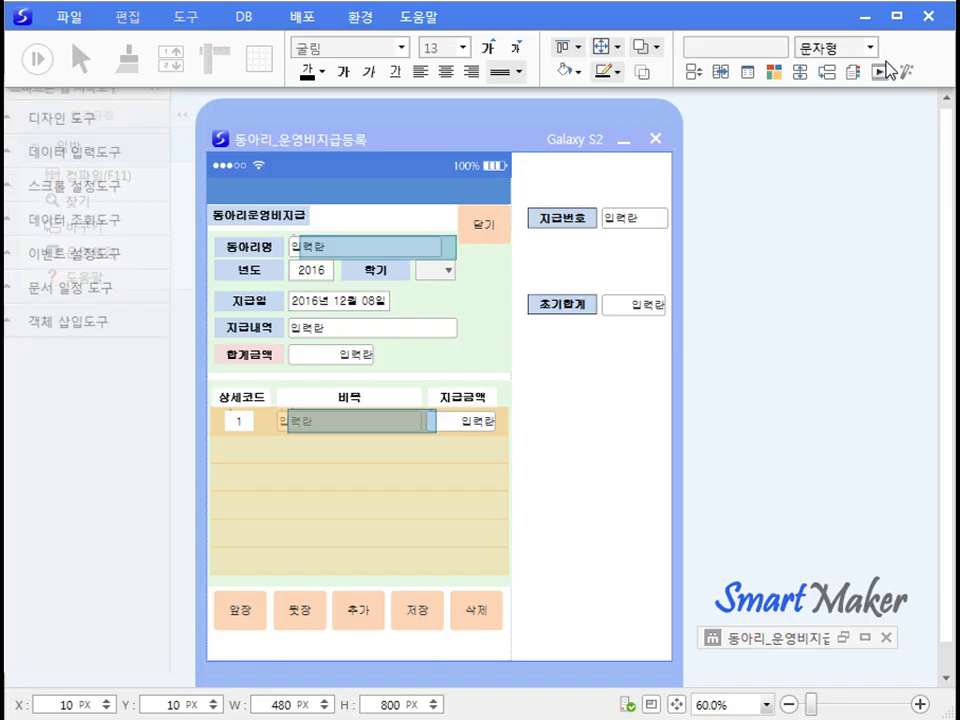
click(840, 637)
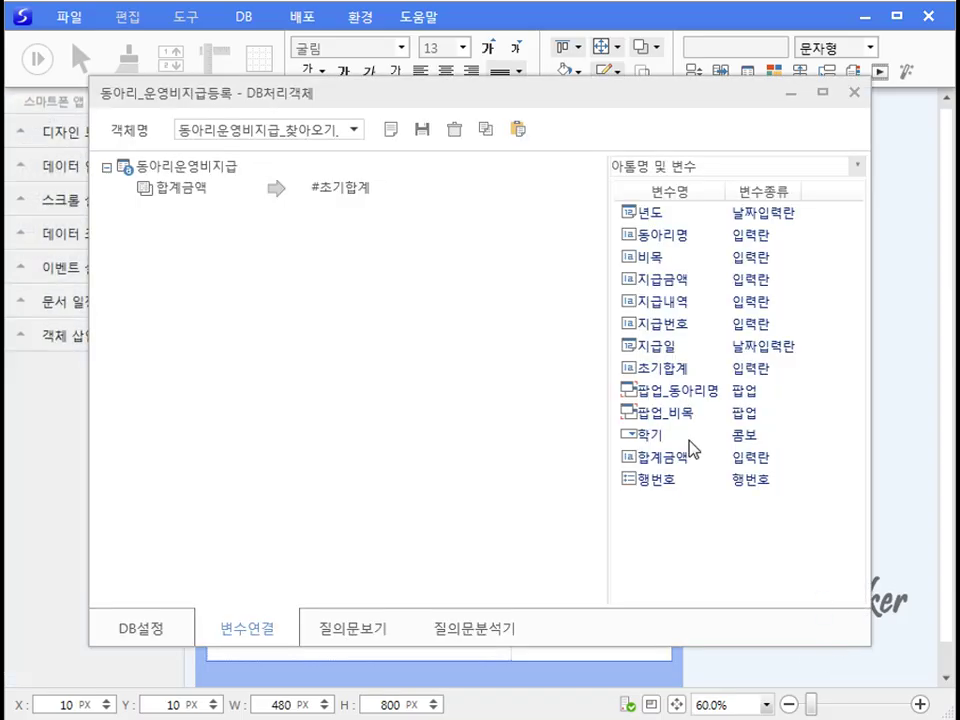
click(358, 131)
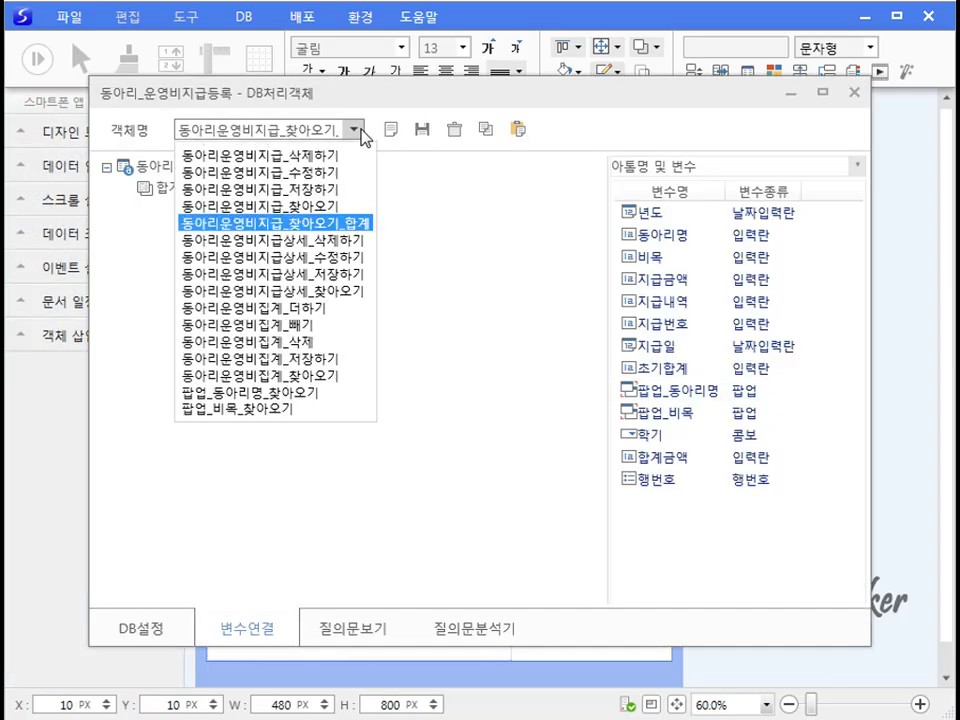
click(338, 223)
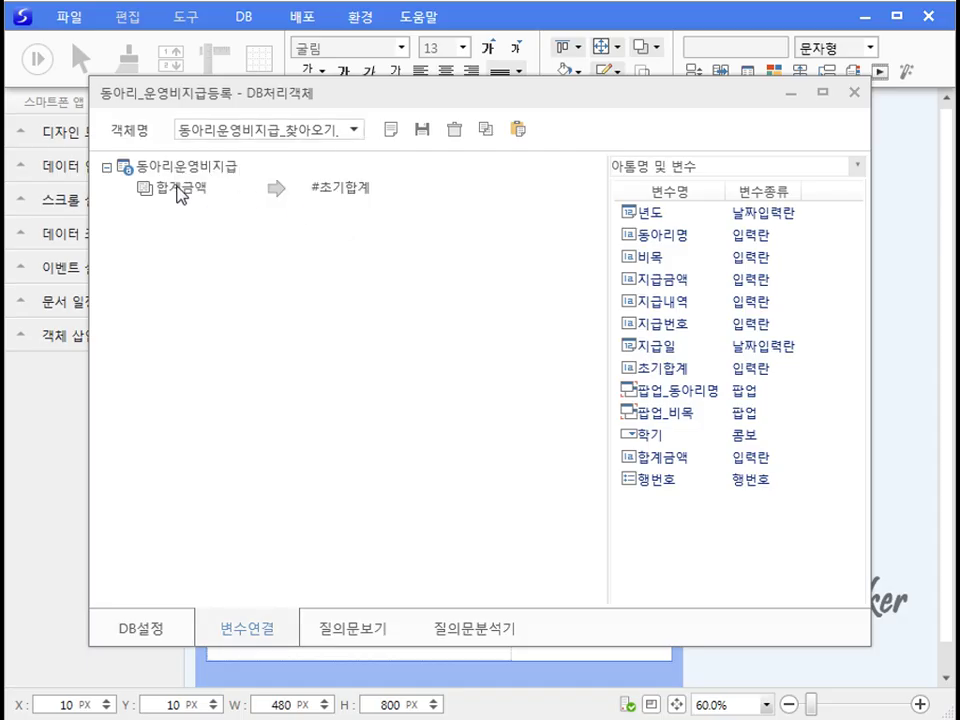
click(142, 628)
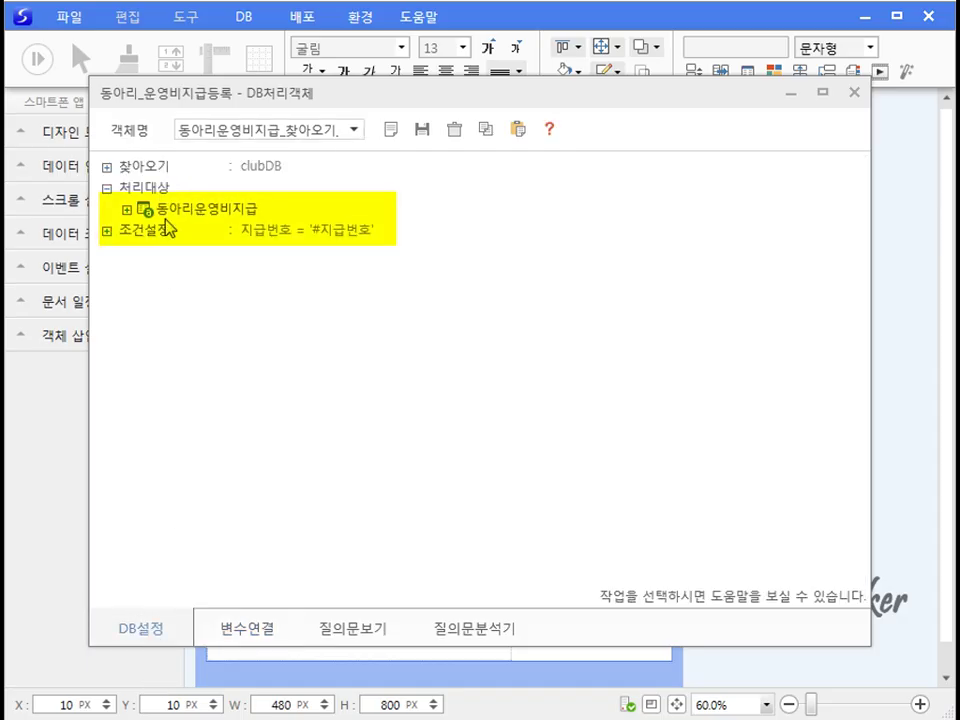
Review the target table, condition and variable link of the DB처리객체 동아리운영비집계_삭제.
click(355, 129)
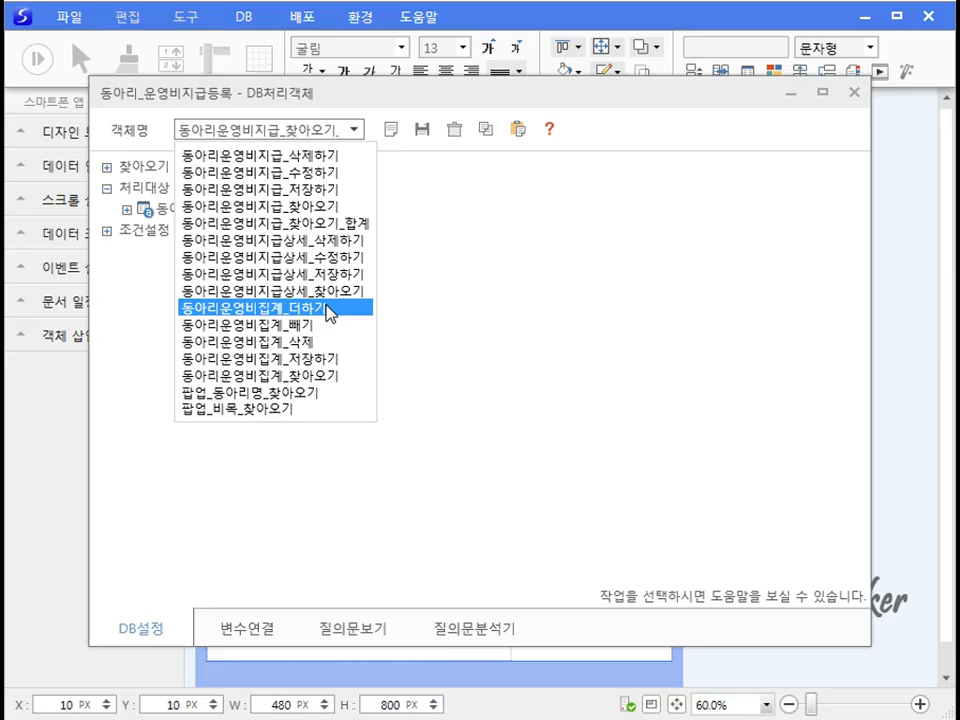
click(330, 346)
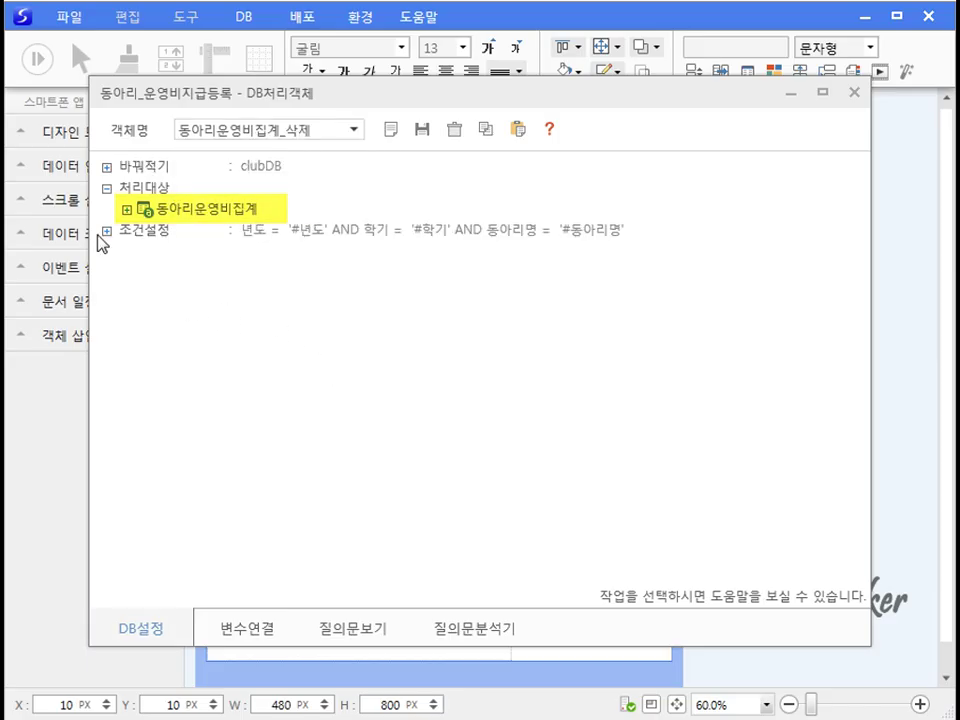
click(250, 630)
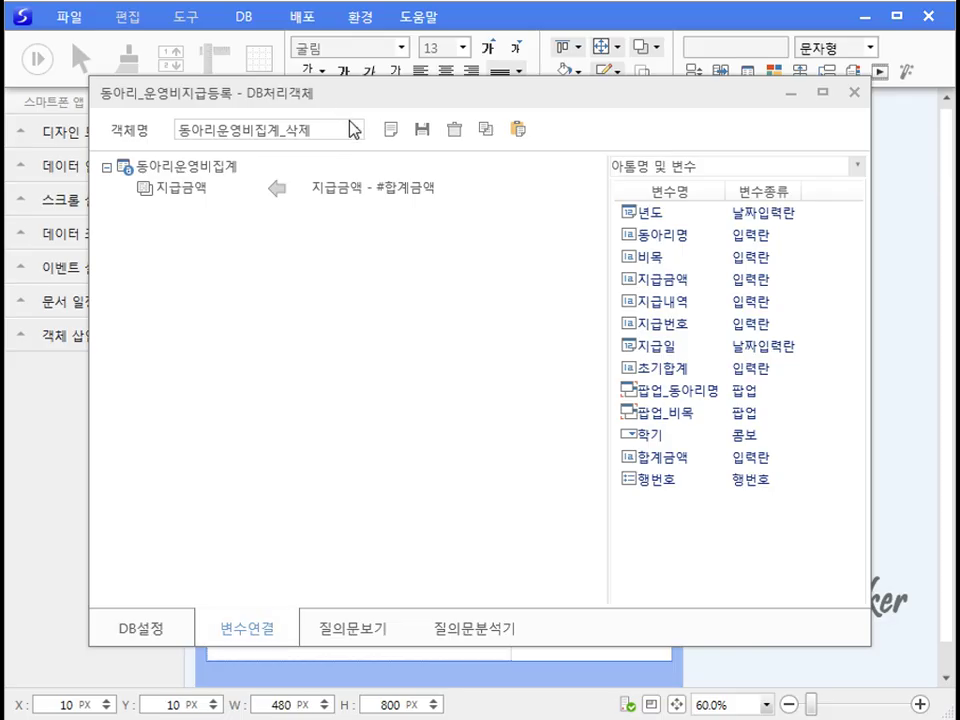
click(353, 129)
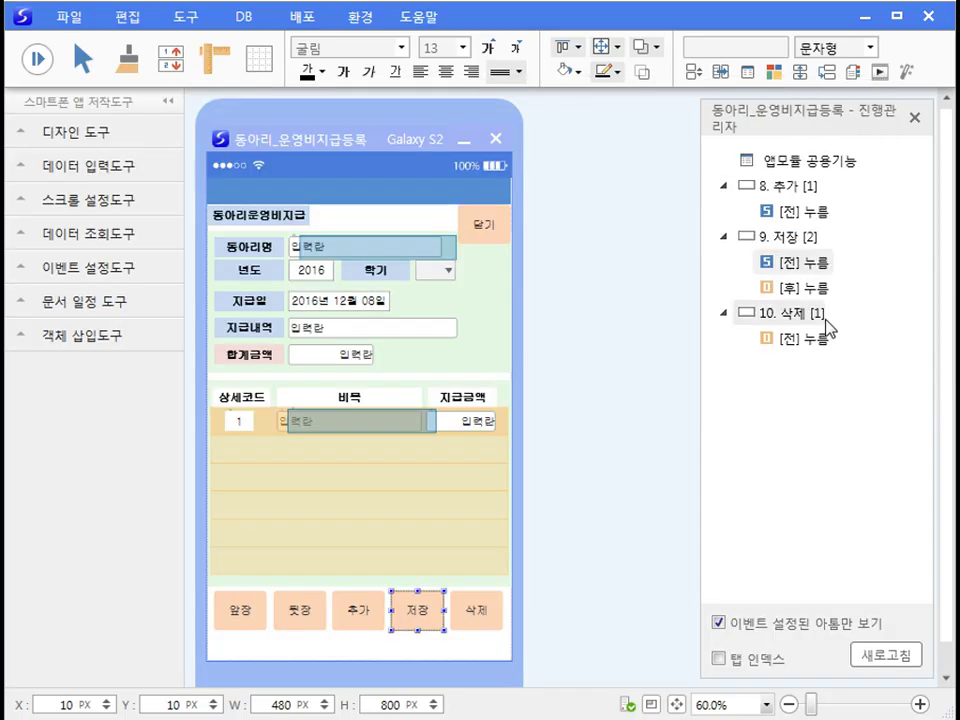
Examine the event settings of the 저장 button's 후처리 event and the 삭제 button's 전처리 event.
double_click(806, 288)
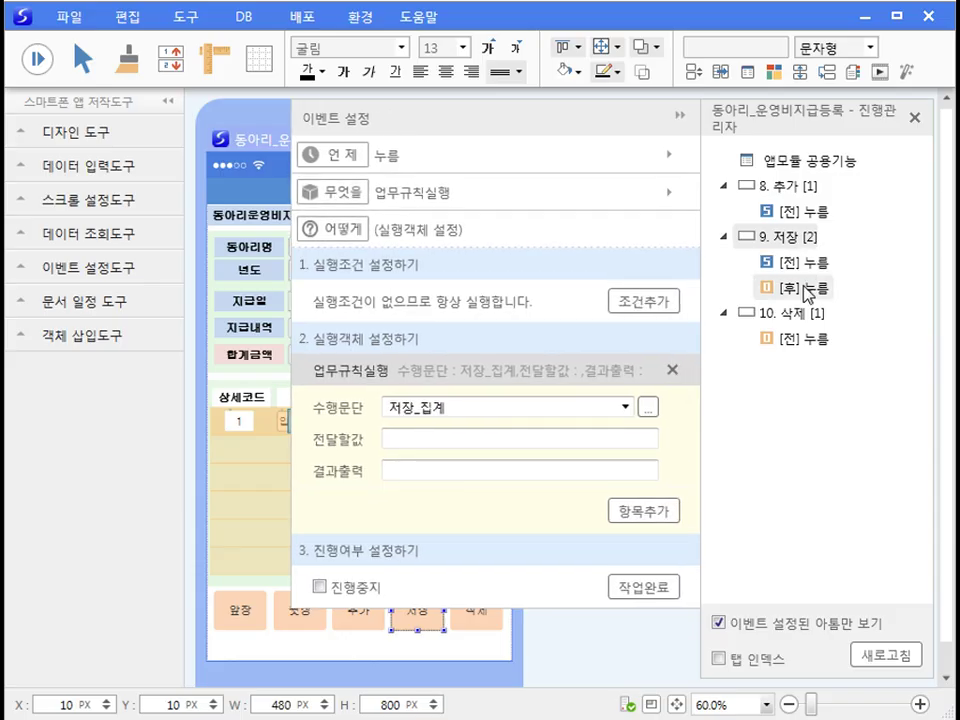
click(806, 288)
click(806, 340)
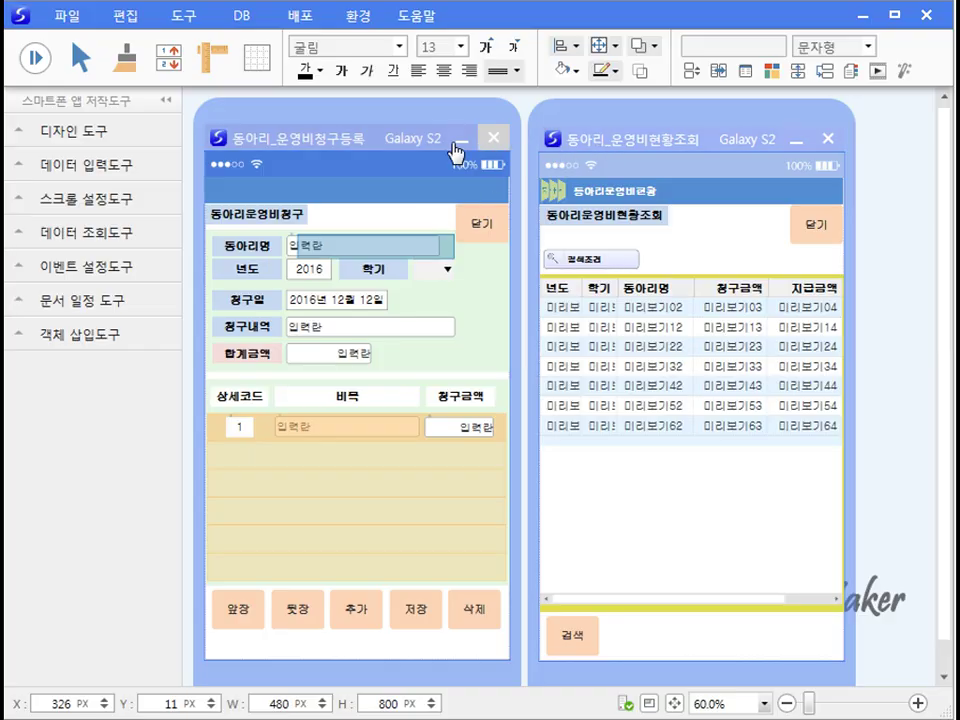
Run the 동아리_운영비청구등록 form and save a claim for club 월드컵 with 청구내역 운영비 and a 회의비 row of 10,000.
click(376, 140)
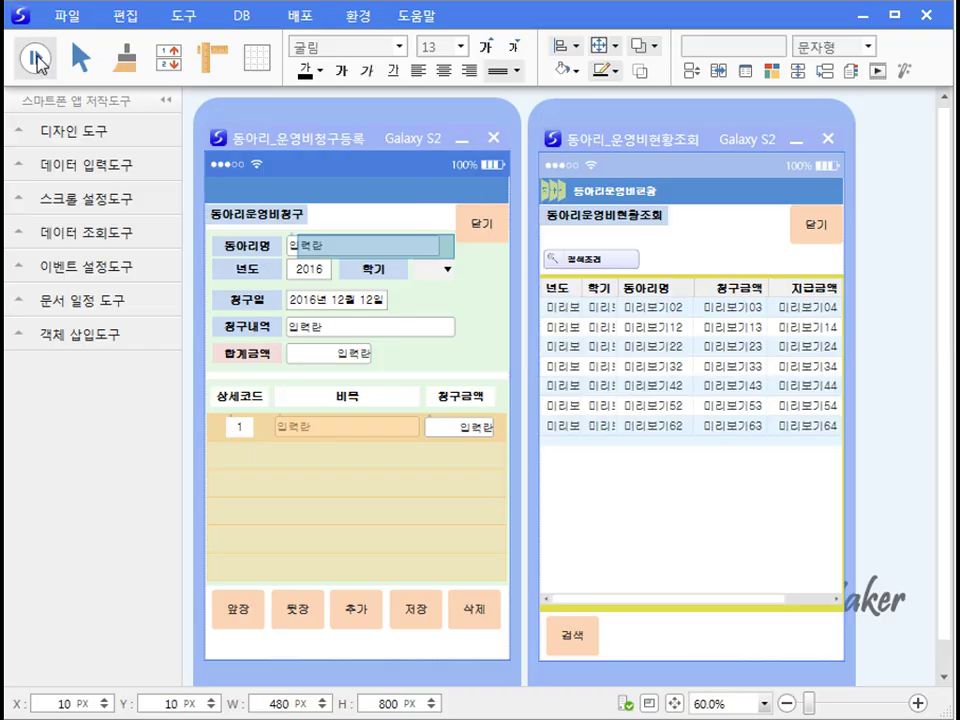
click(37, 58)
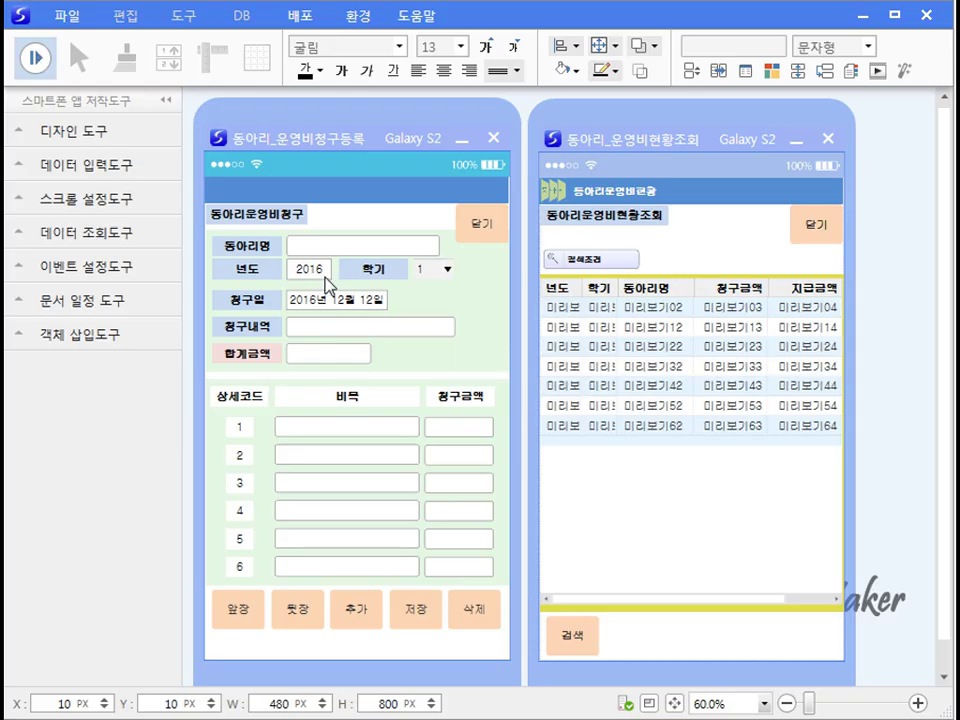
click(297, 250)
double_click(314, 409)
click(346, 430)
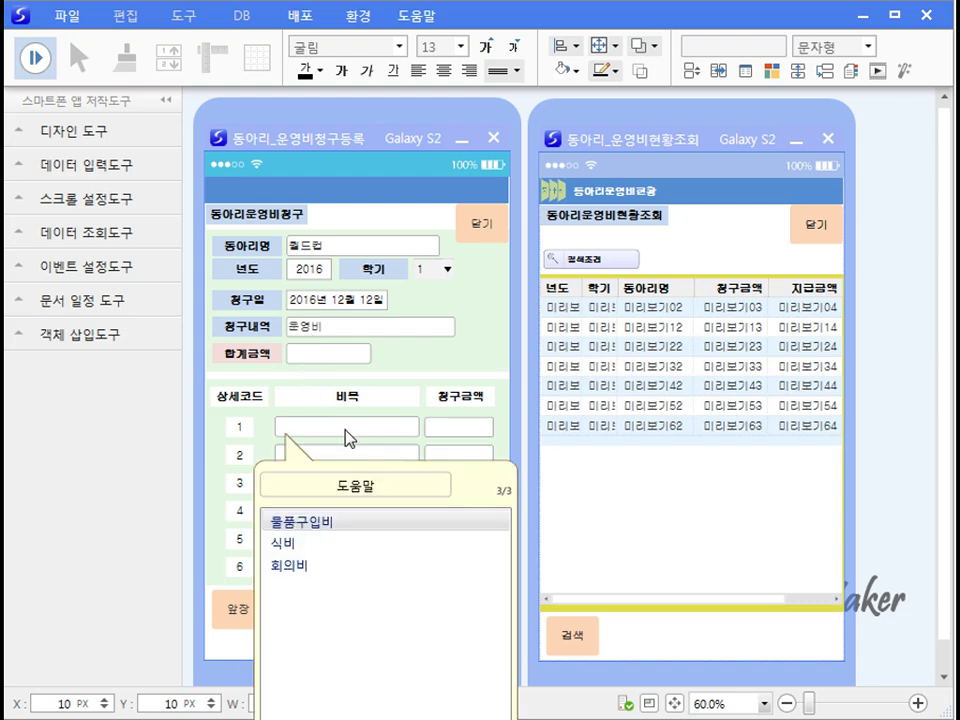
double_click(315, 570)
click(453, 433)
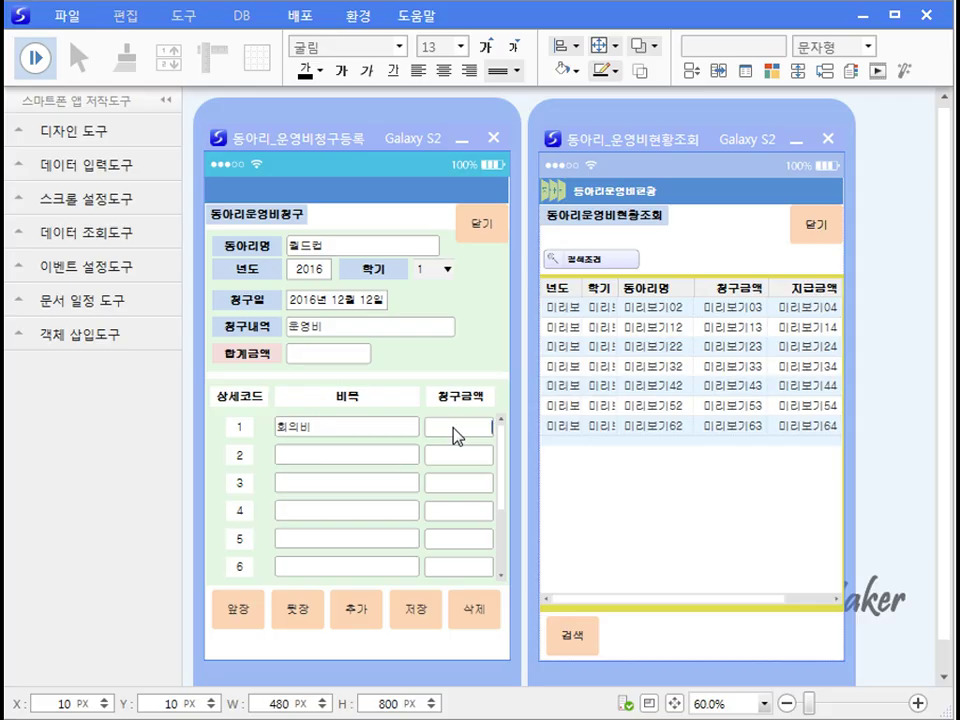
text(100000)
click(424, 624)
Add a second claim row with 비목 물품구입비 and 청구금액 200,000, and save the claim.
click(311, 460)
click(297, 576)
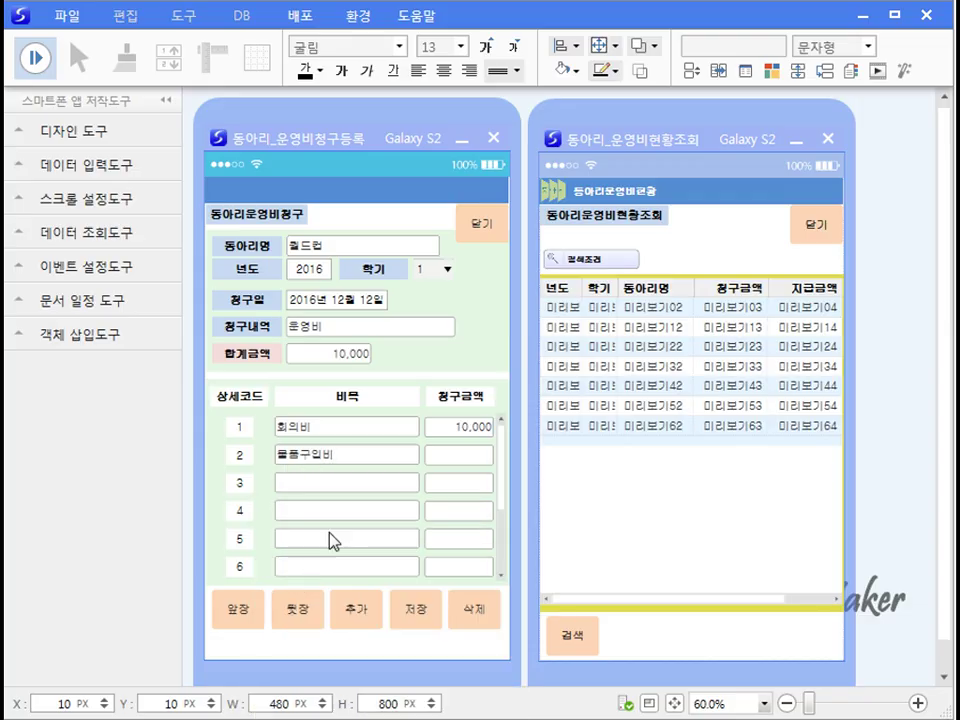
click(446, 458)
text(200,000)
click(420, 614)
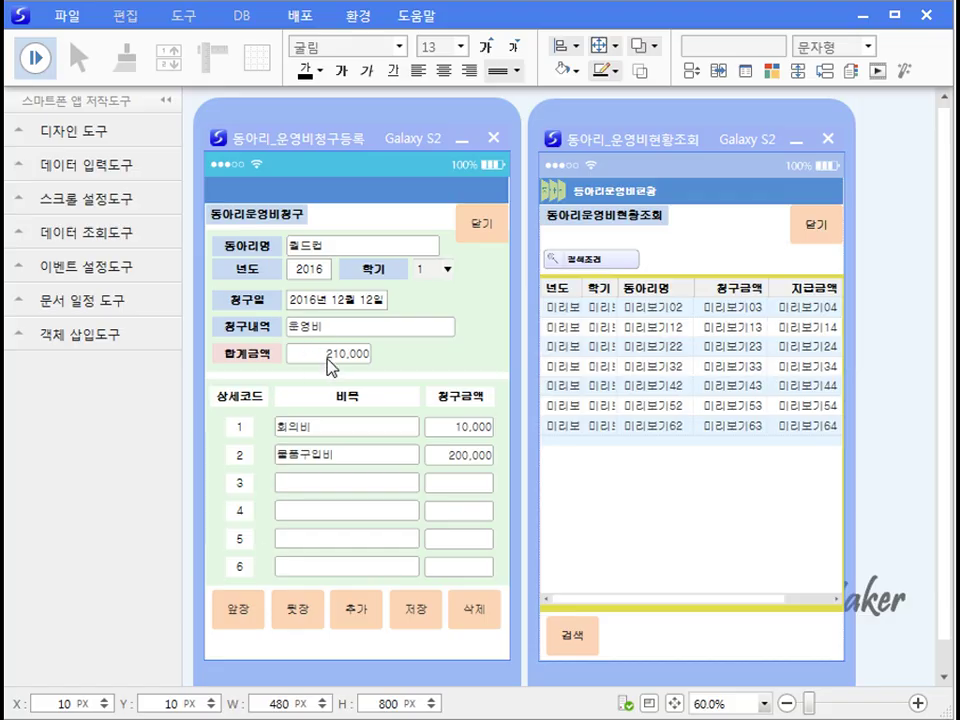
Run the 동아리_운영비현황조회 form to check the club's claimed amount.
click(590, 144)
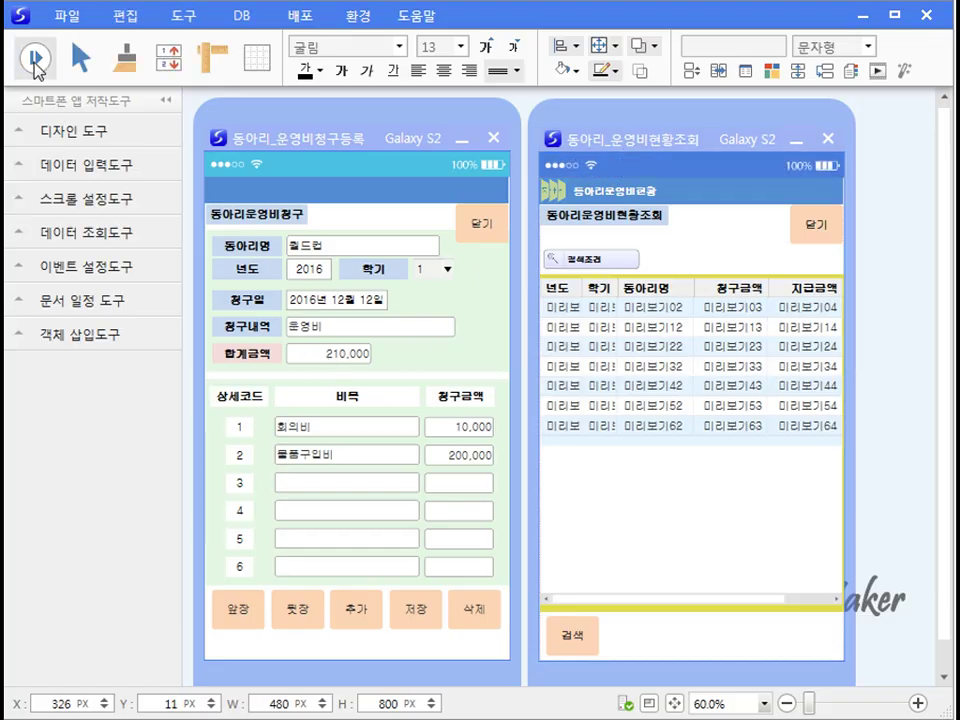
click(36, 62)
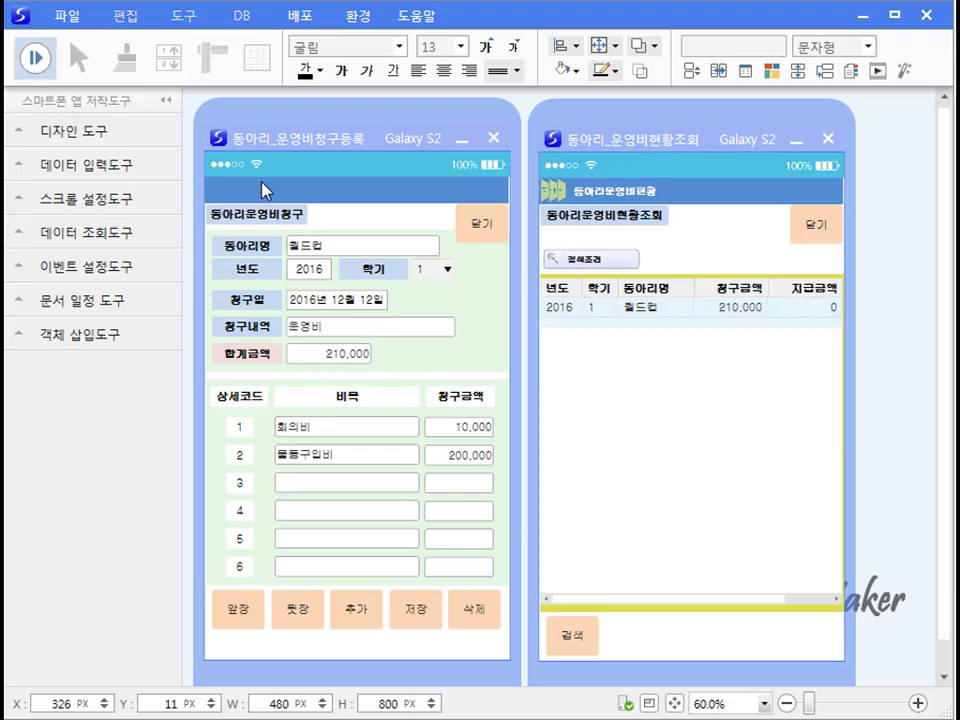
click(740, 310)
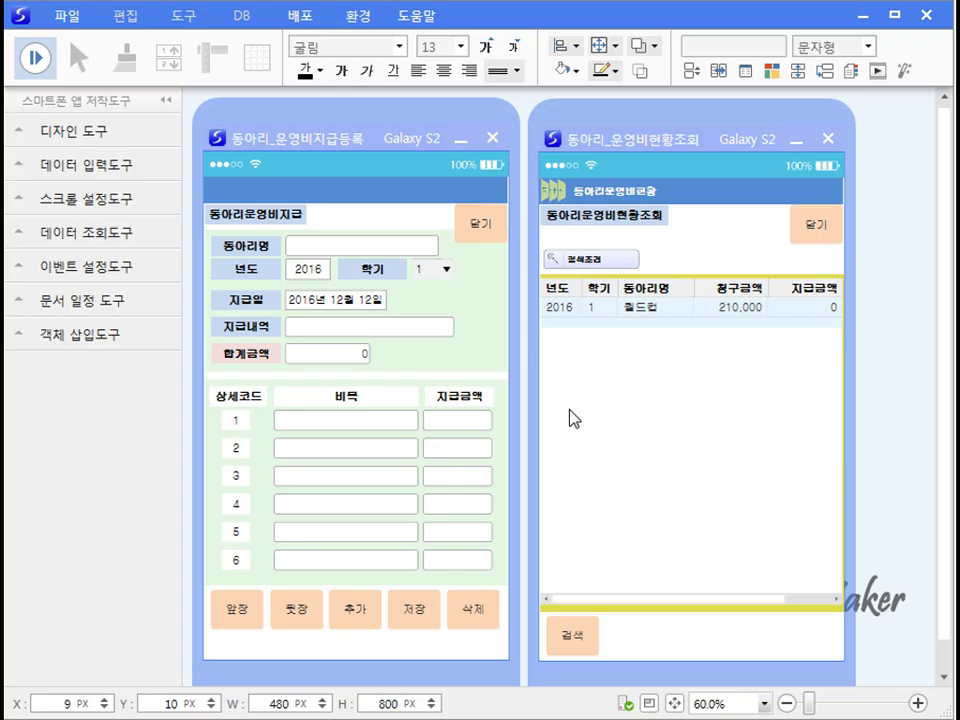
In the running 동아리_운영비지급등록 form, save a payment for club 월드컵 with 지급내역 운영비 and a 물품구입비 row of 200,000.
click(316, 255)
click(305, 408)
double_click(306, 409)
click(339, 431)
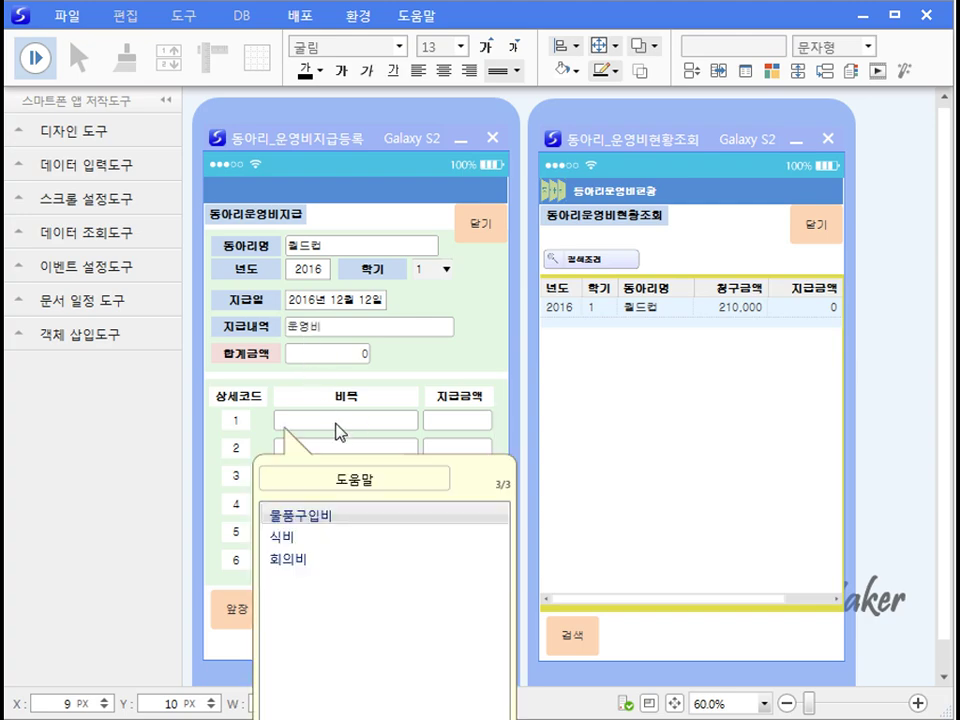
double_click(313, 518)
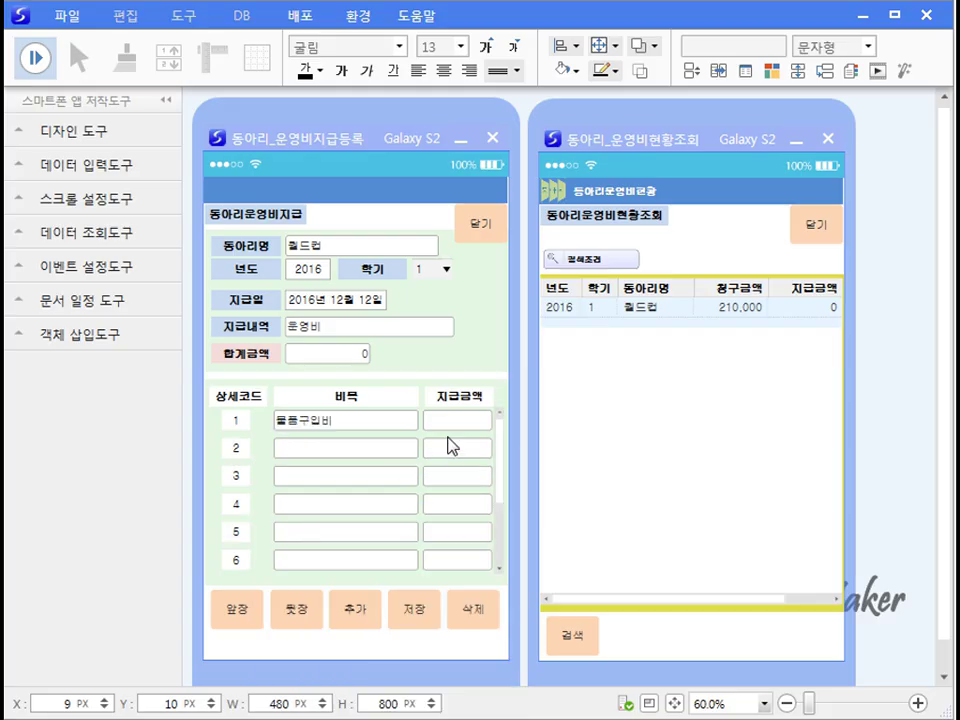
click(455, 427)
text(200,000)
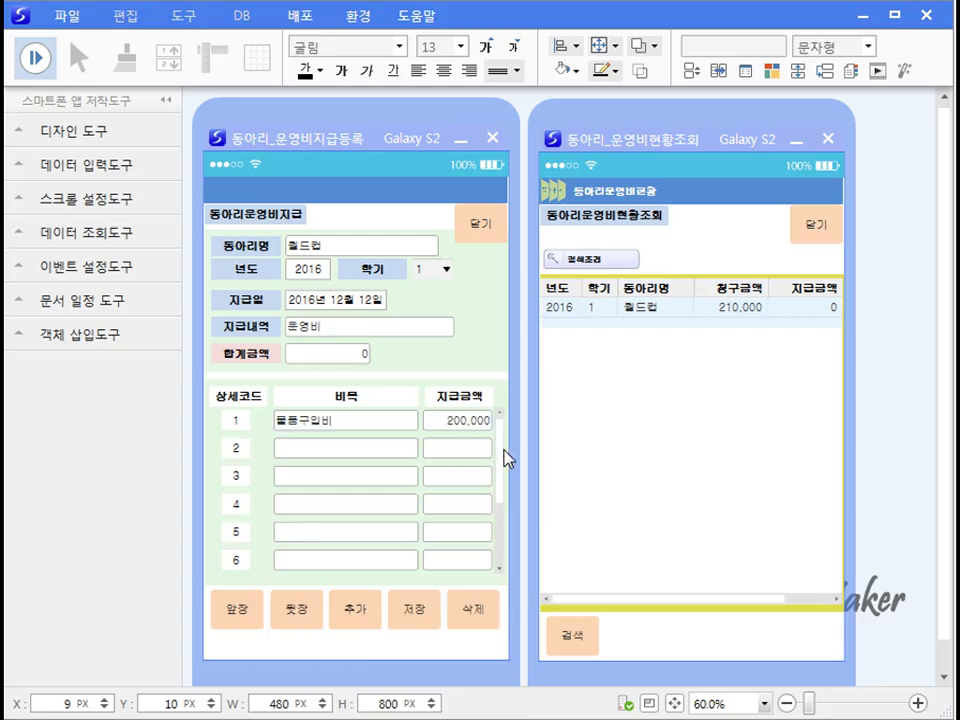
click(414, 611)
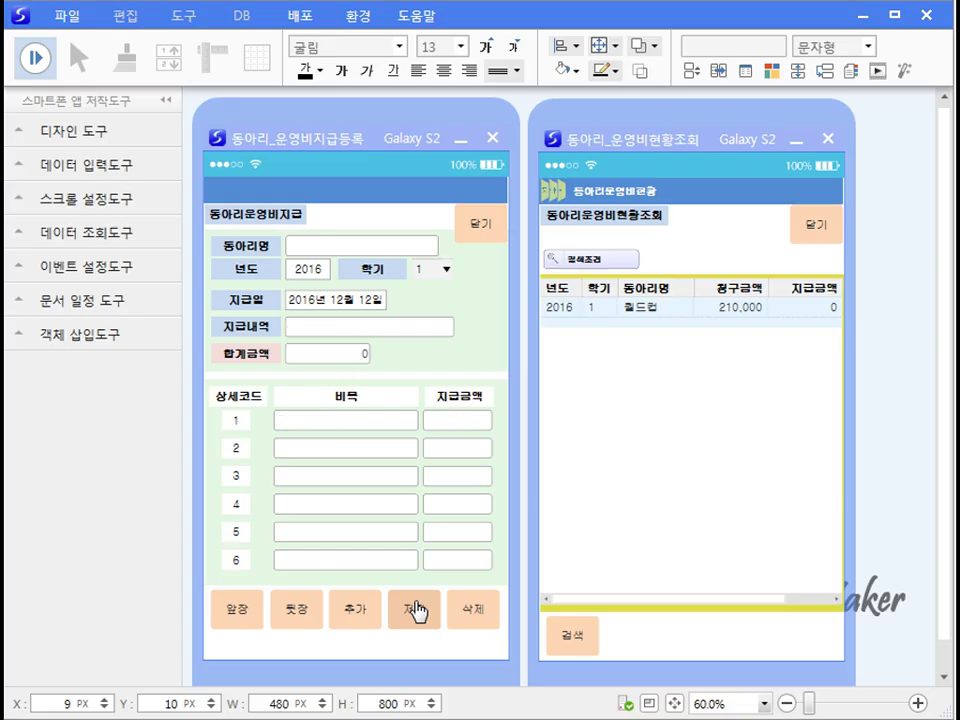
Retrieve the saved payment and refresh the 동아리_운영비현황조회 search to check 지급금액 and 잔액.
click(240, 618)
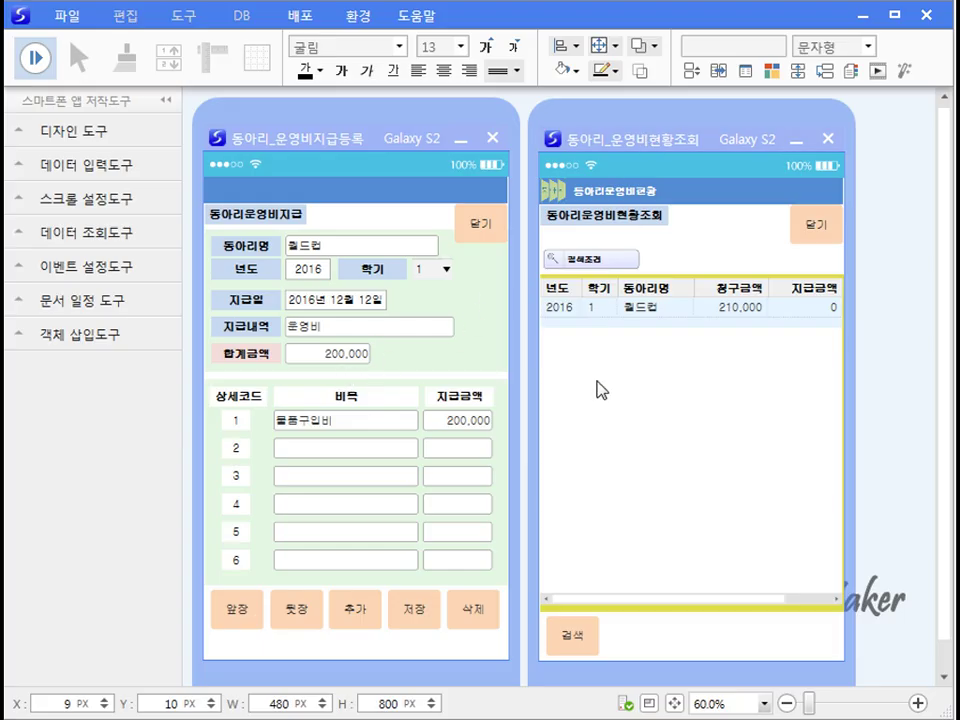
click(572, 640)
drag(724, 611, 829, 604)
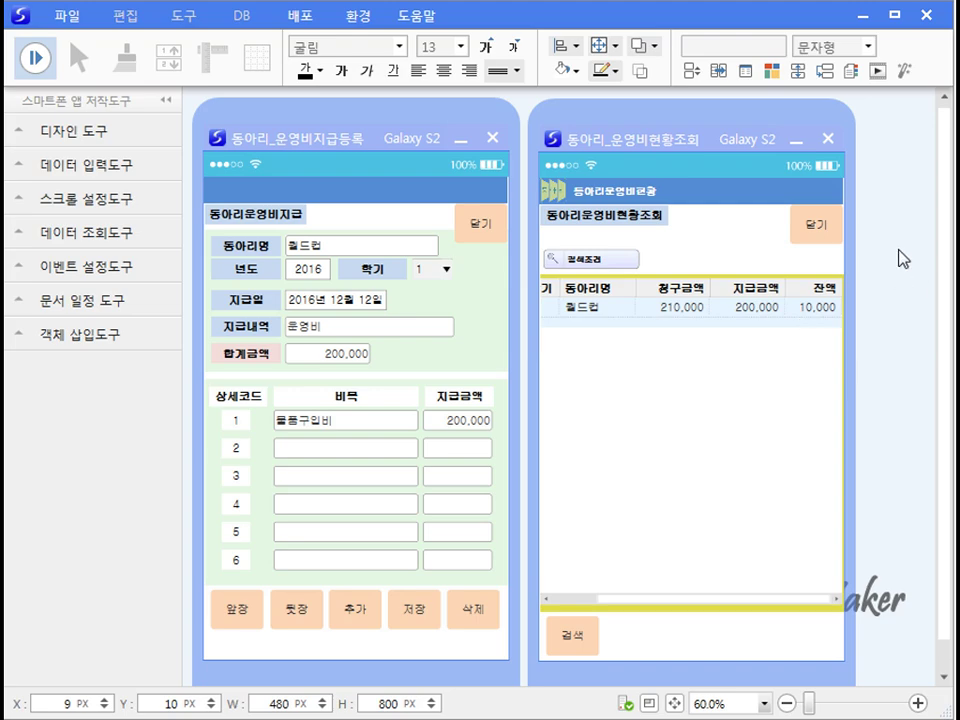
click(826, 145)
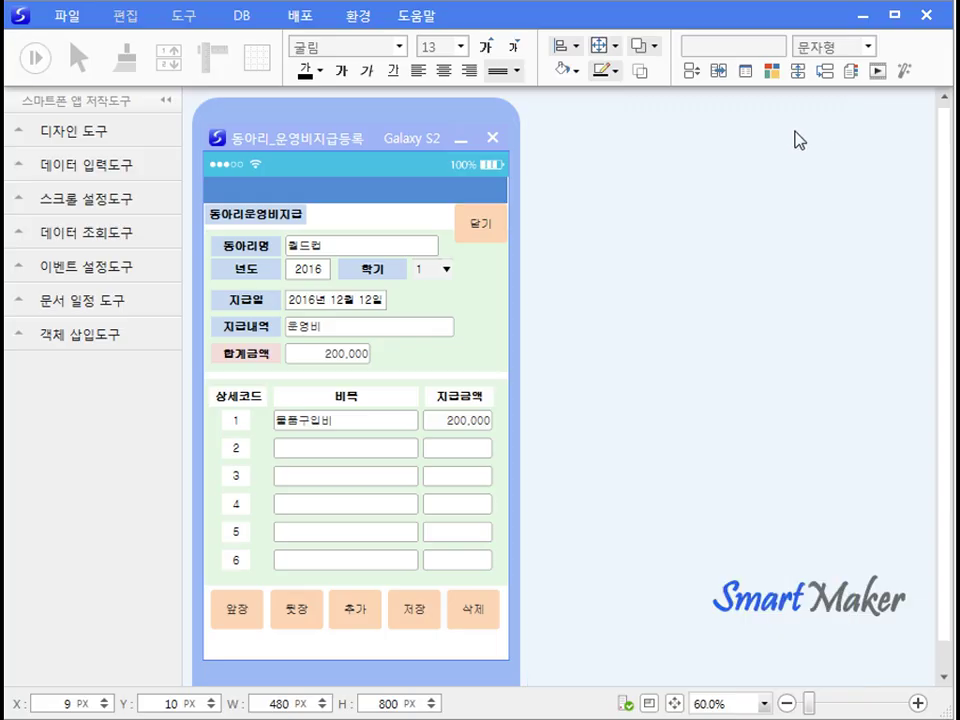
click(500, 138)
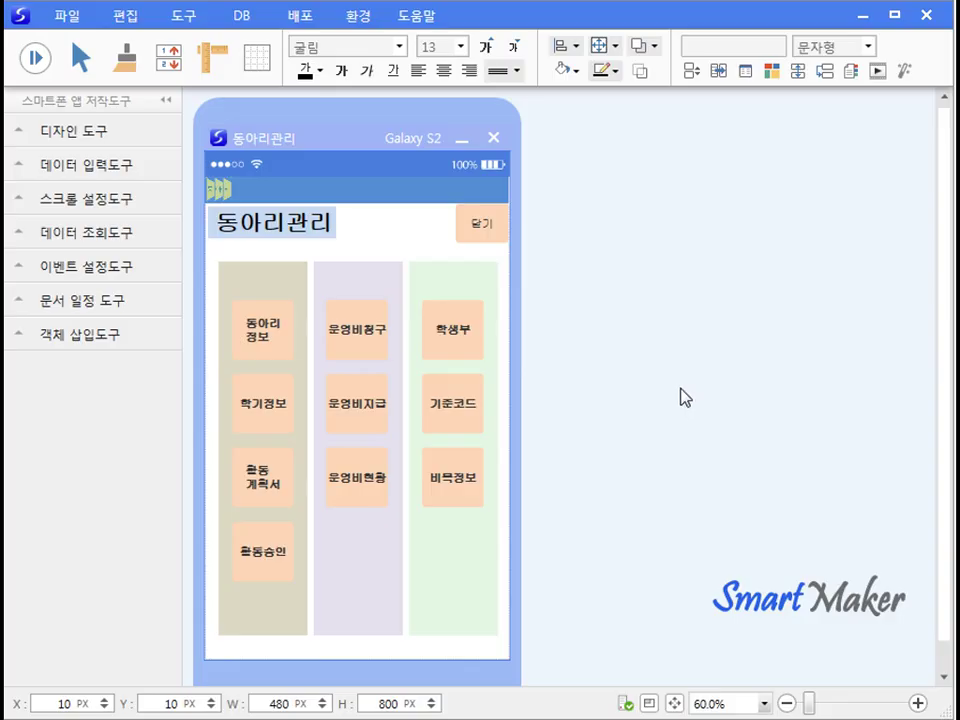
Examine the style properties and form connection of the 동아리정보 button in the 동아리관리 form.
right_click(273, 355)
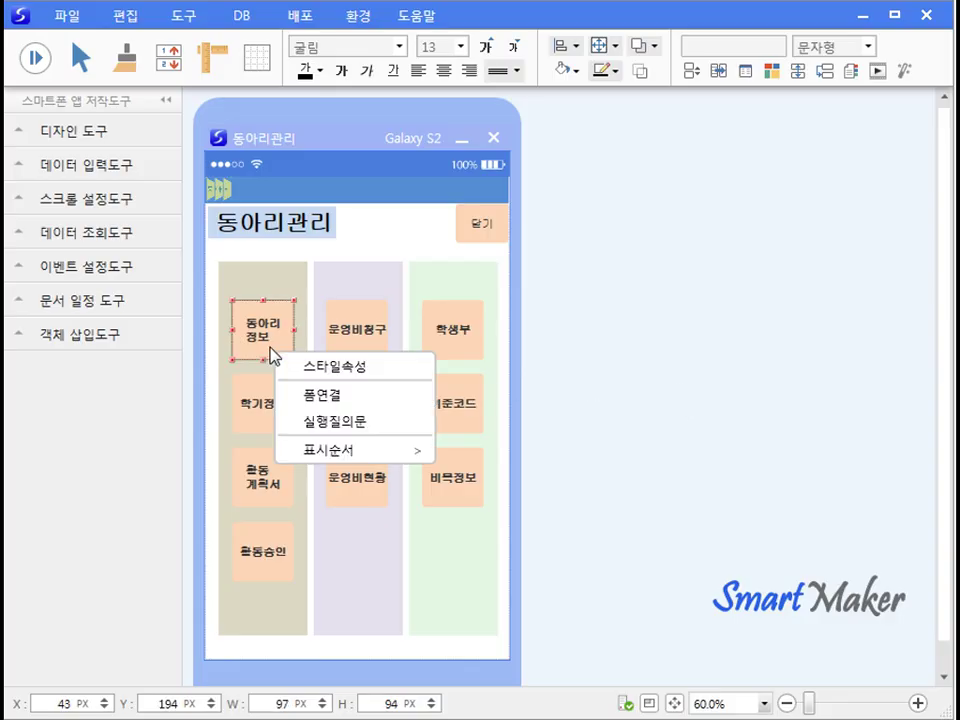
click(333, 367)
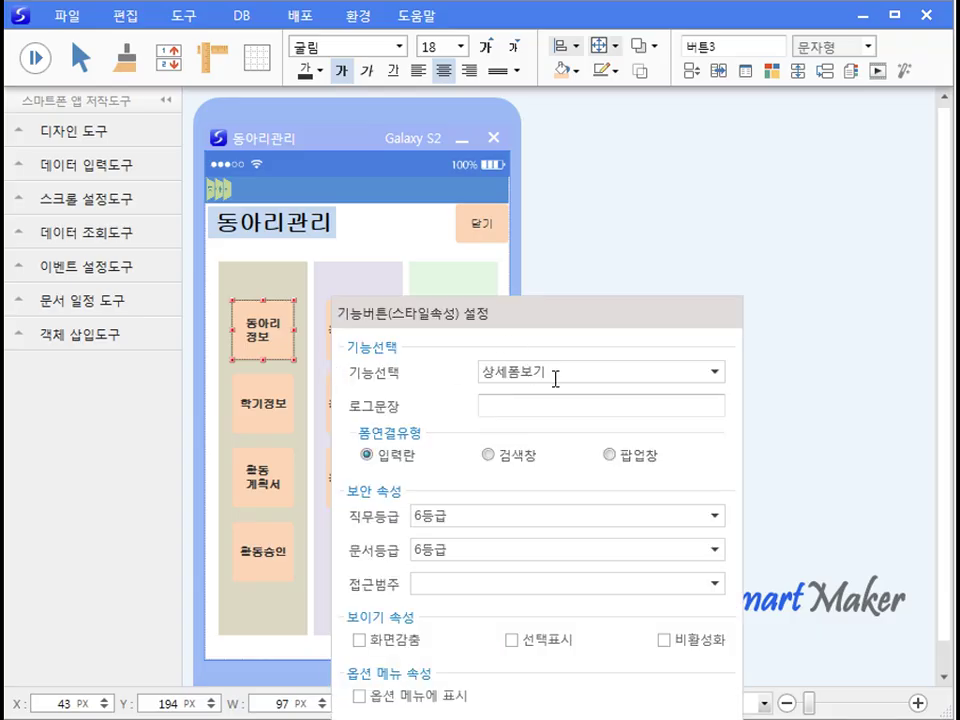
click(838, 403)
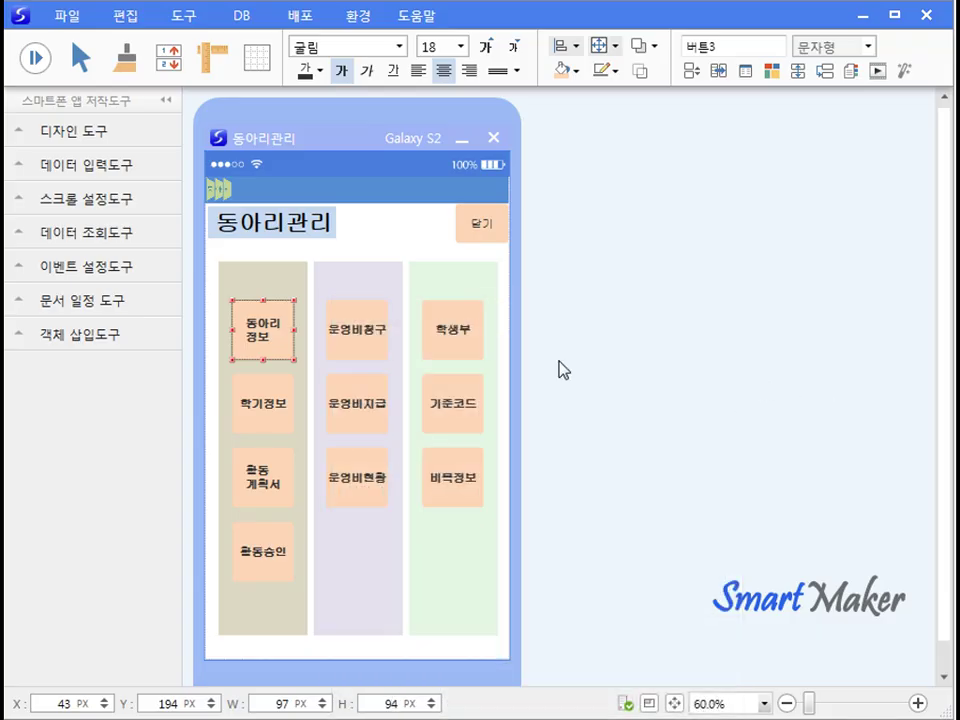
right_click(272, 350)
click(333, 387)
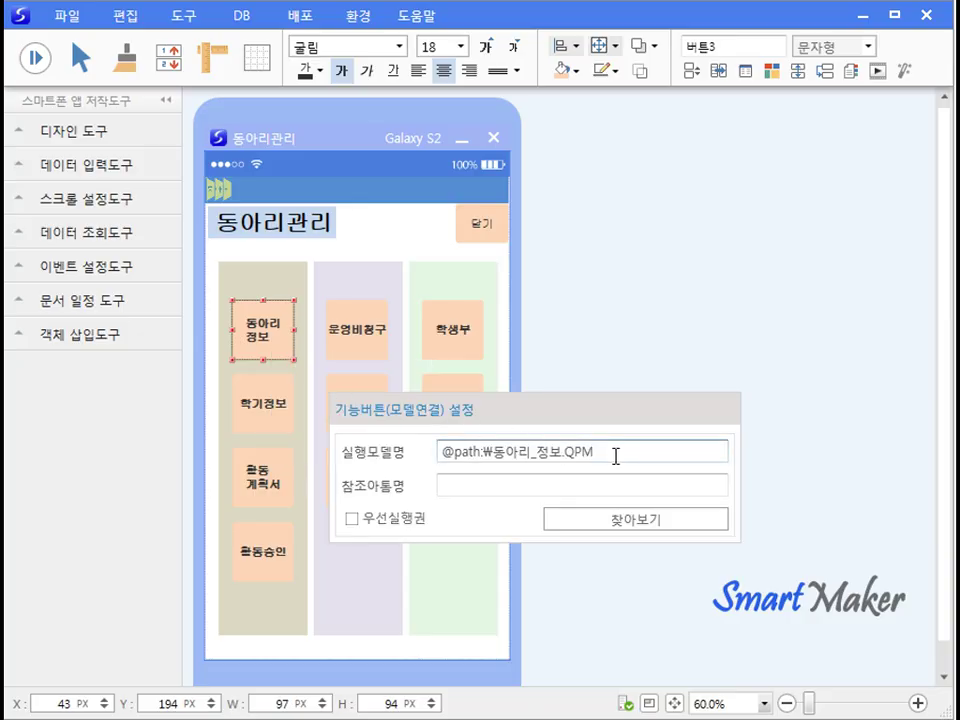
click(800, 441)
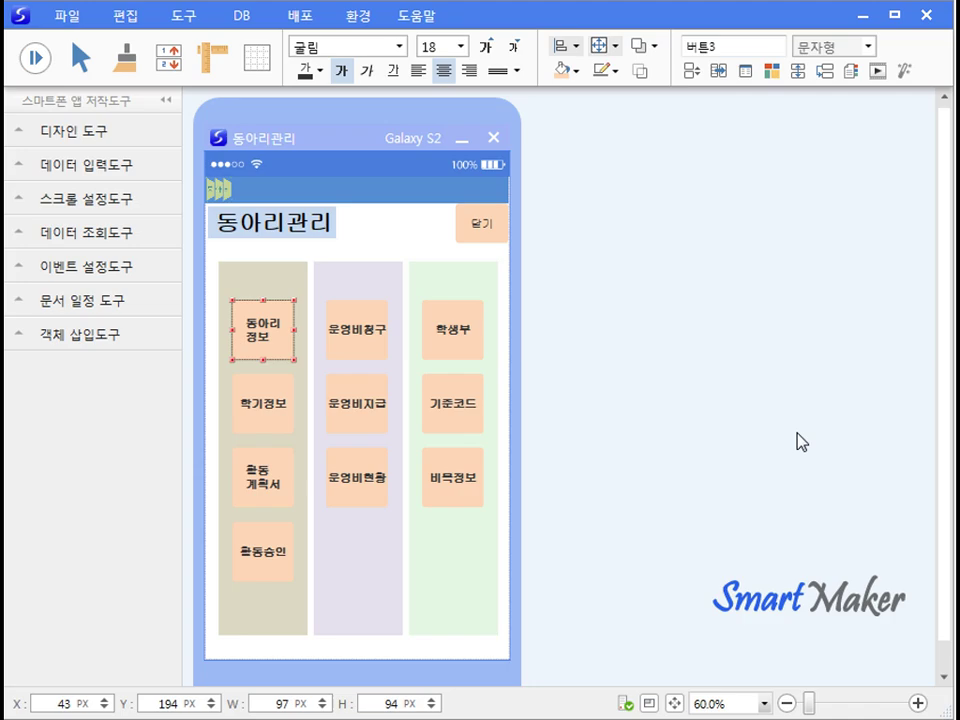